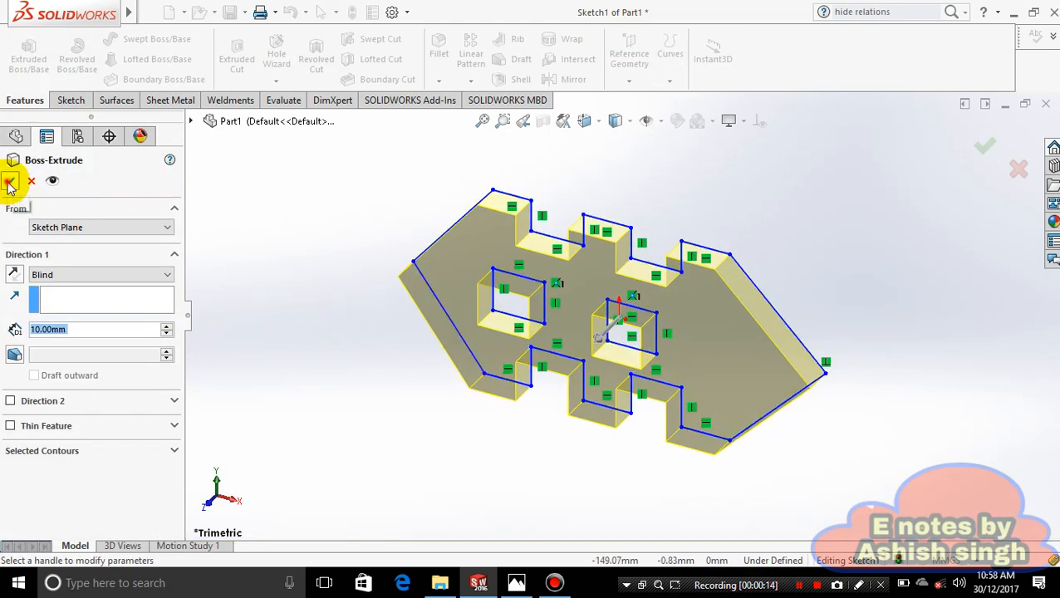
# Extrude the closed sketch profile as a blind boss 10 mm deep
pyautogui.click(379, 309)
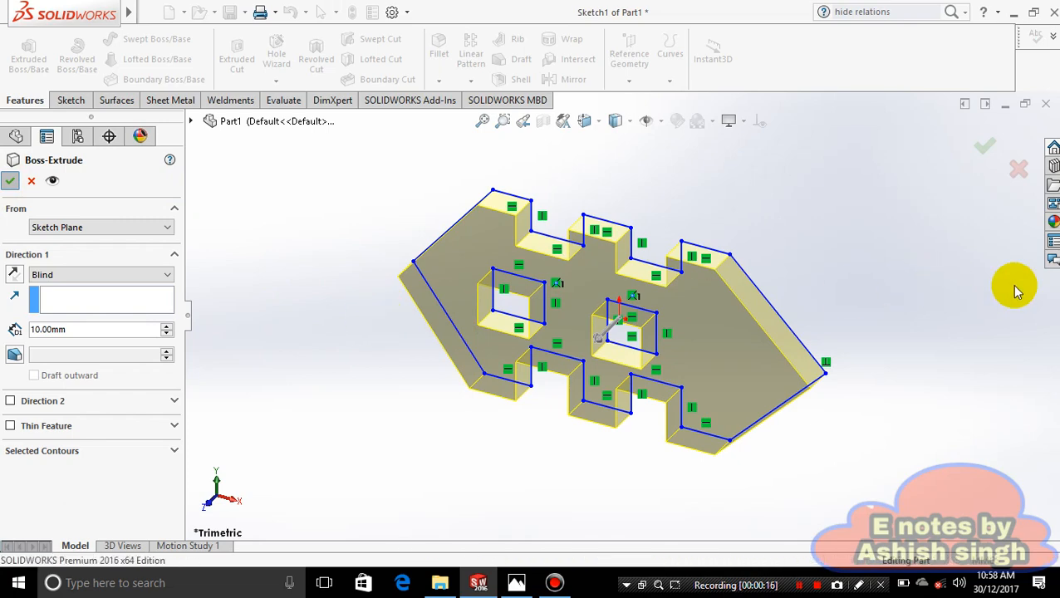
pyautogui.press('Return')
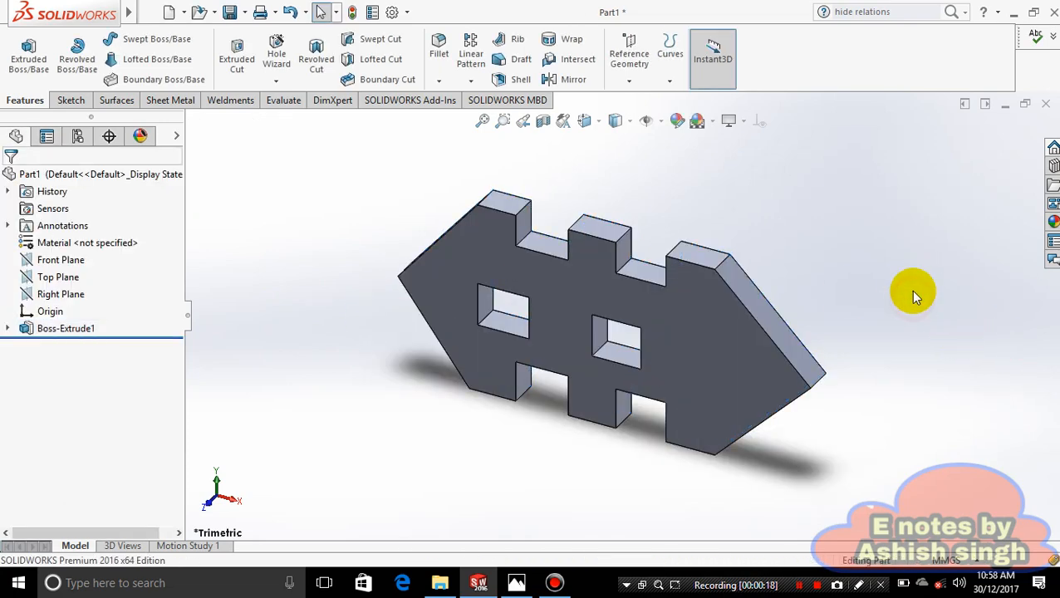
# Inspect the extruded plate from several angles and at different zoom levels
pyautogui.moveTo(913, 294); pyautogui.dragTo(819, 310, button='middle')
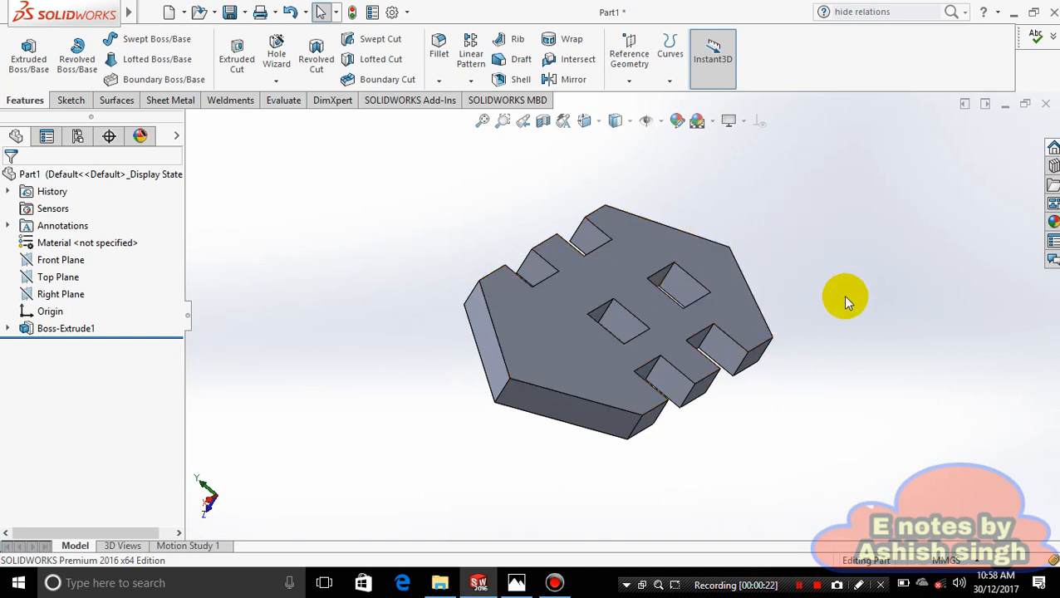
pyautogui.moveTo(842, 295); pyautogui.dragTo(789, 405, button='middle')
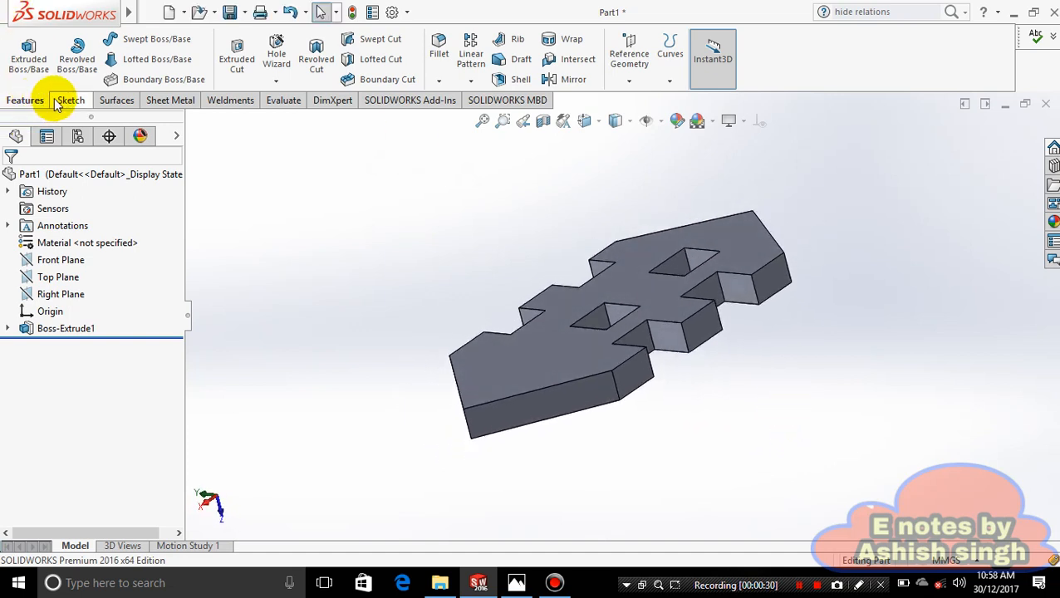
pyautogui.moveTo(828, 341); pyautogui.dragTo(654, 246, button='middle')
pyautogui.scroll(-3, 656, 253)
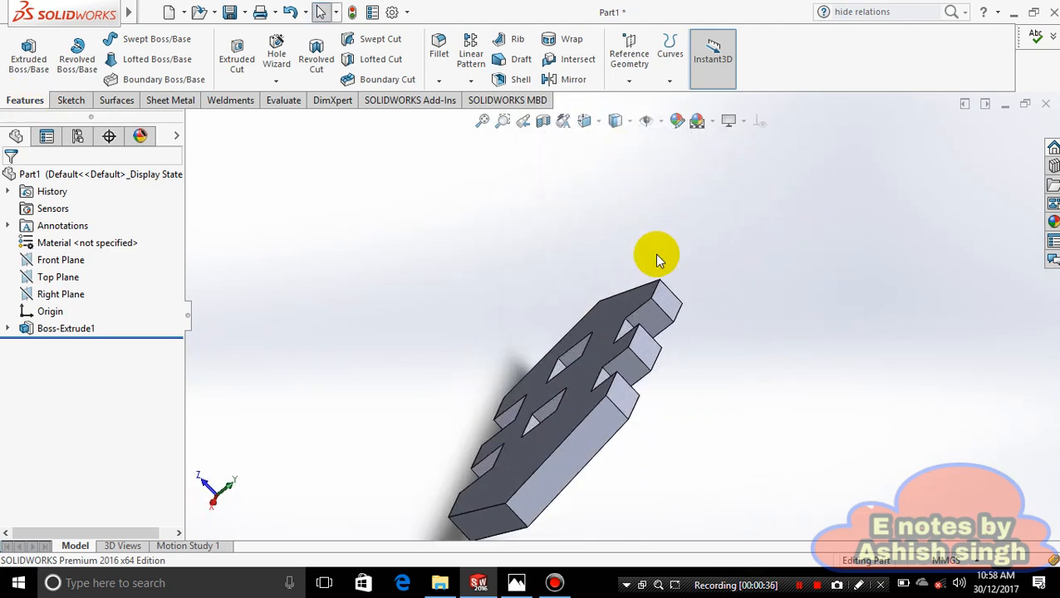
pyautogui.scroll(4, 644, 361)
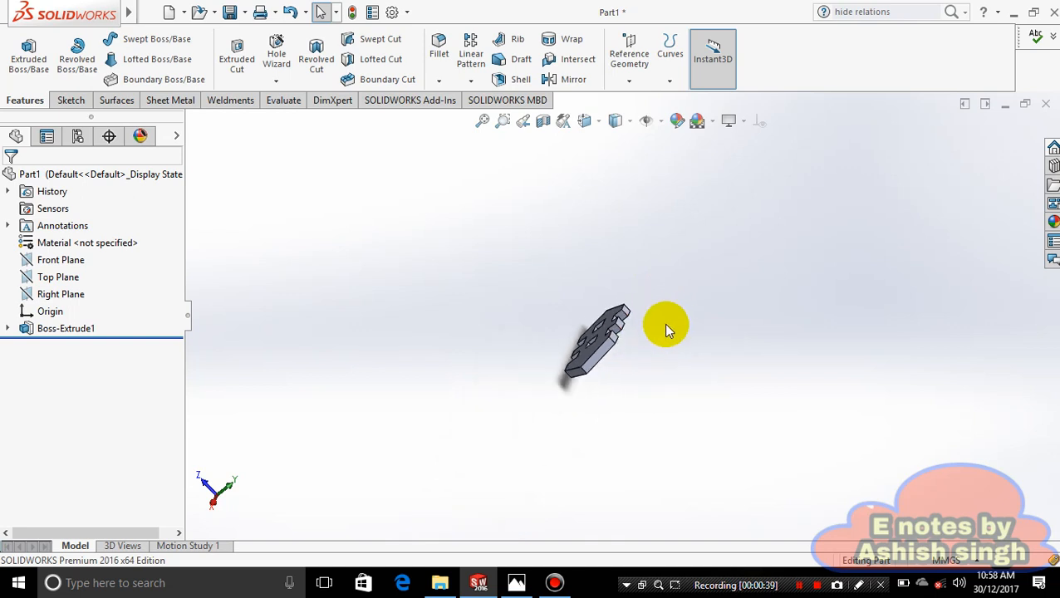
pyautogui.scroll(-4, 663, 323)
pyautogui.scroll(4, 614, 340)
pyautogui.scroll(-2, 512, 309)
pyautogui.scroll(-3, 512, 309)
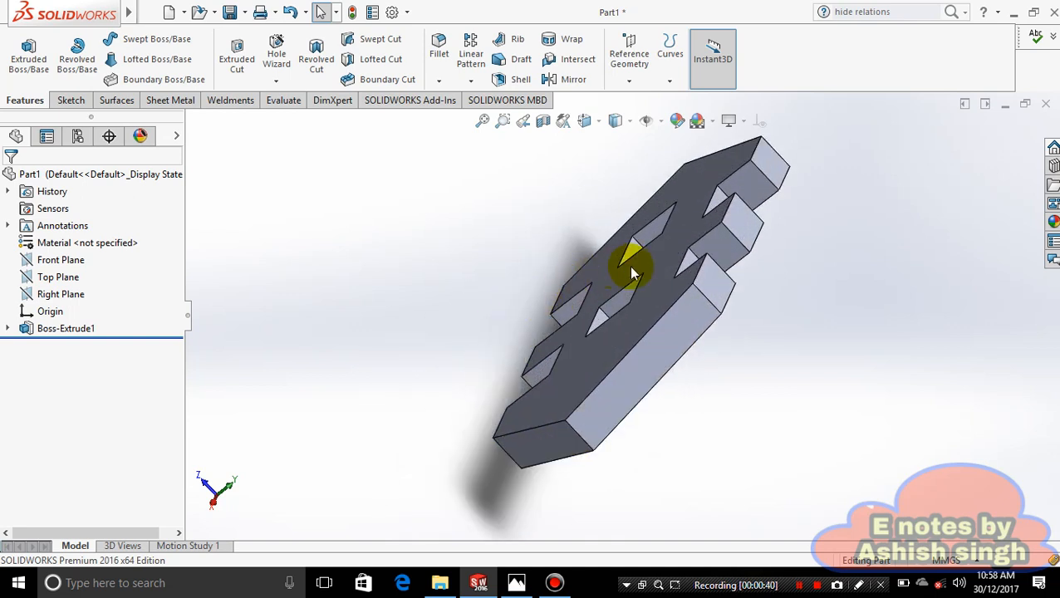
pyautogui.scroll(3, 625, 262)
pyautogui.scroll(-2, 629, 266)
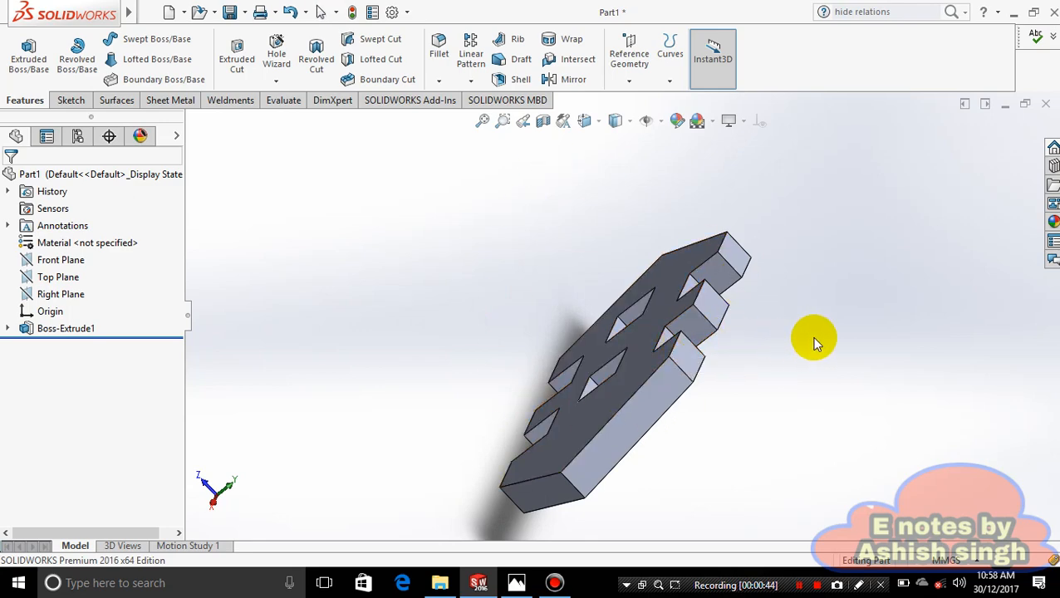
pyautogui.moveTo(814, 342); pyautogui.dragTo(794, 449, button='middle')
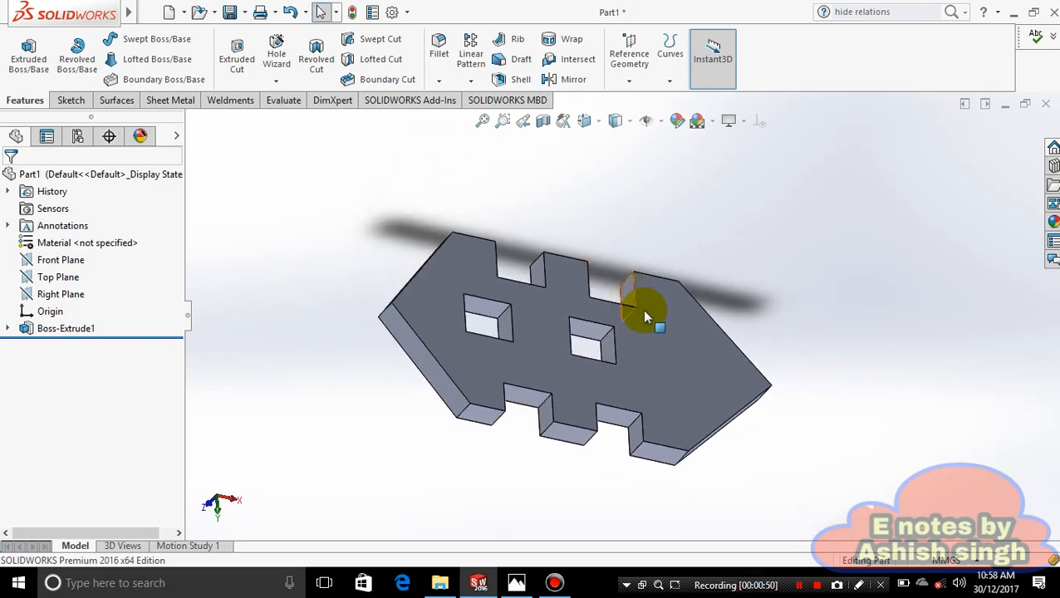
# Apply the checkered texture appearance to the extruded plate body and colour it yellow
pyautogui.rightClick(672, 326)
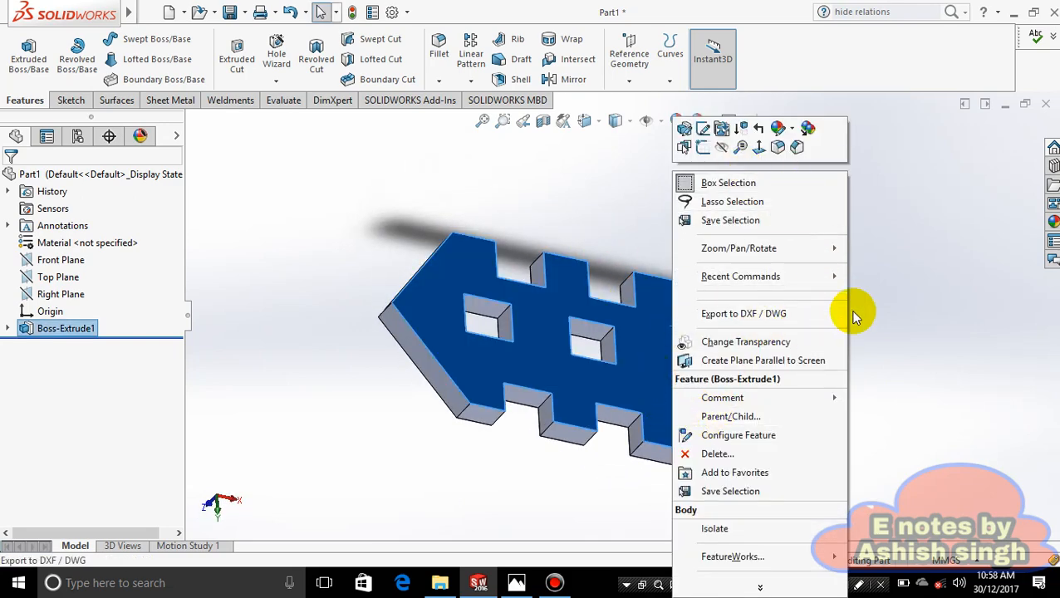
pyautogui.click(899, 295)
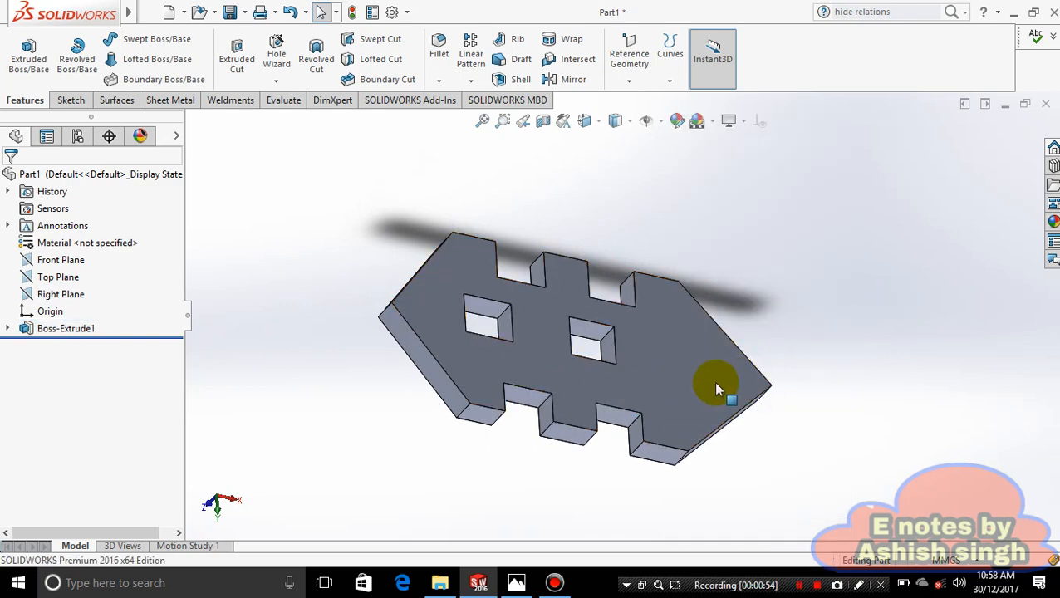
pyautogui.rightClick(673, 378)
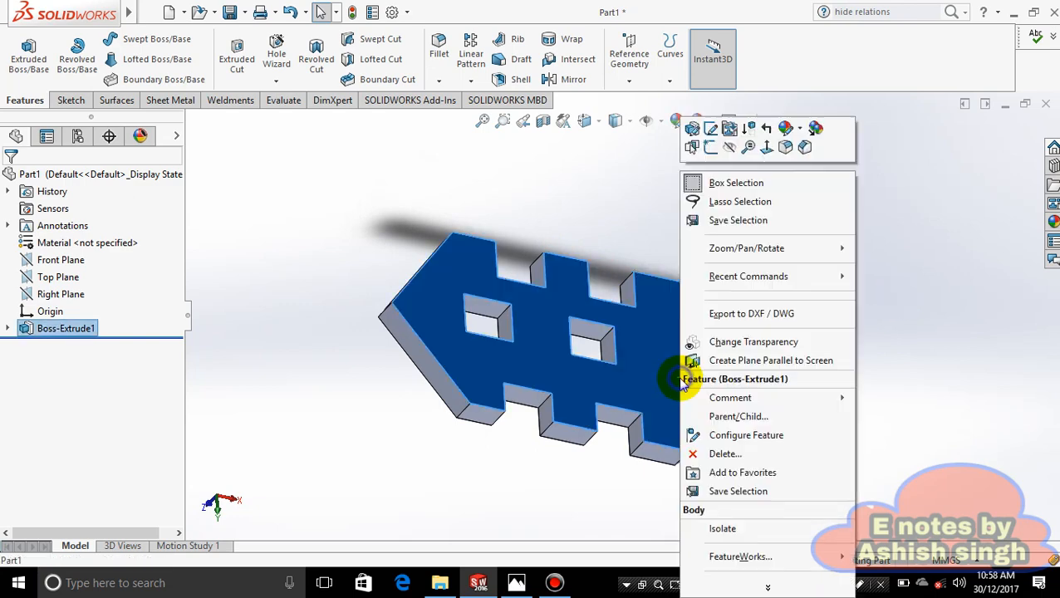
pyautogui.click(802, 147)
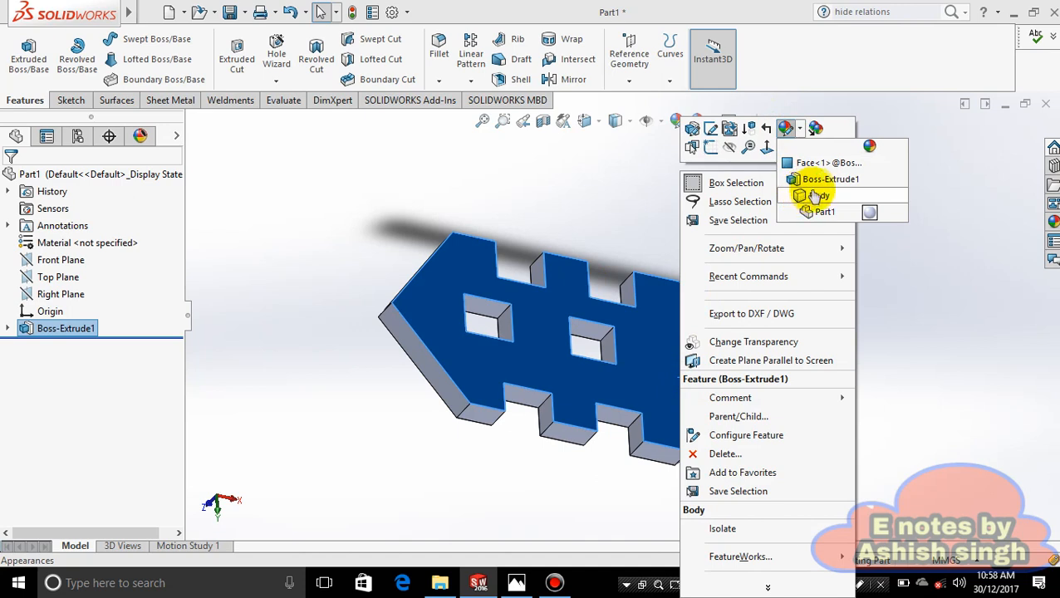
pyautogui.click(817, 193)
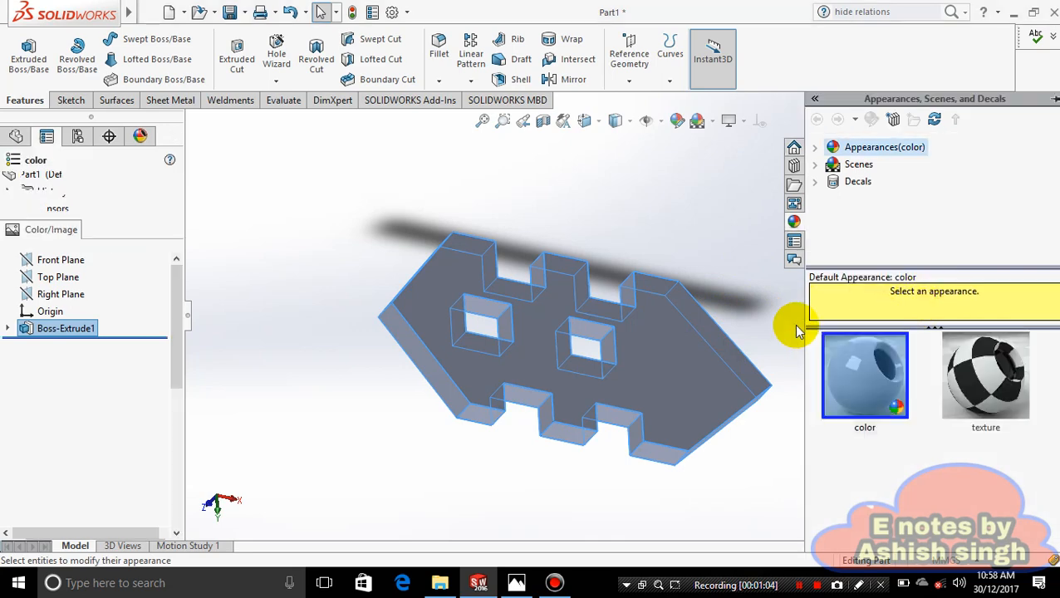
pyautogui.click(994, 411)
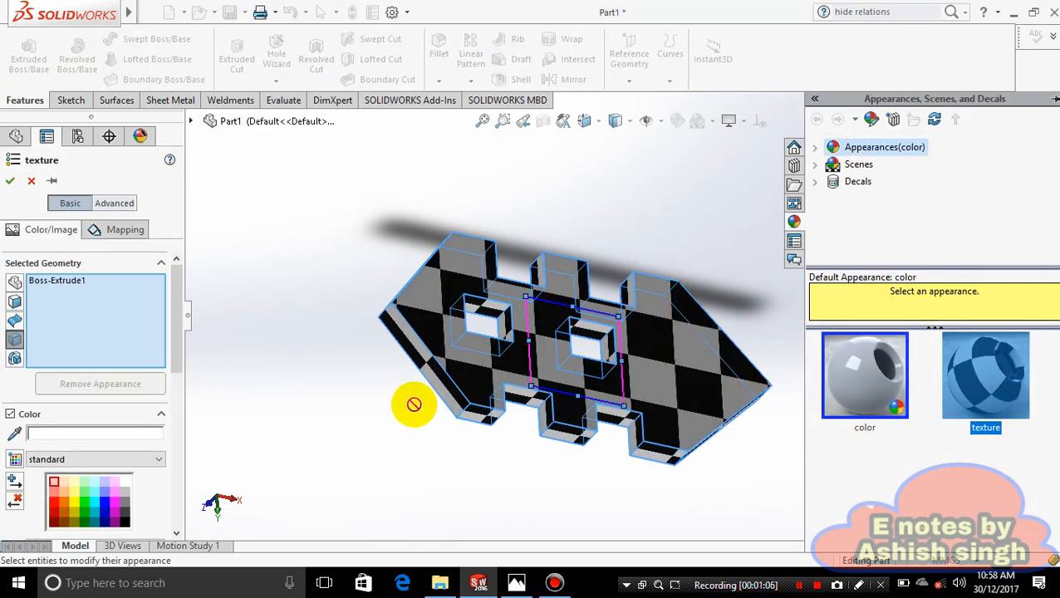
pyautogui.click(73, 496)
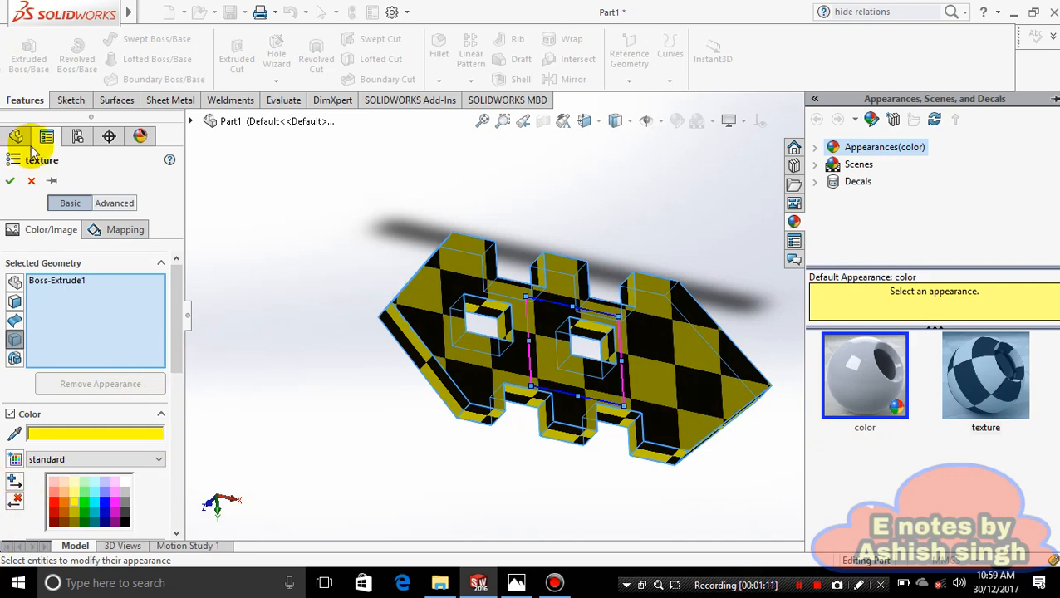
pyautogui.click(9, 181)
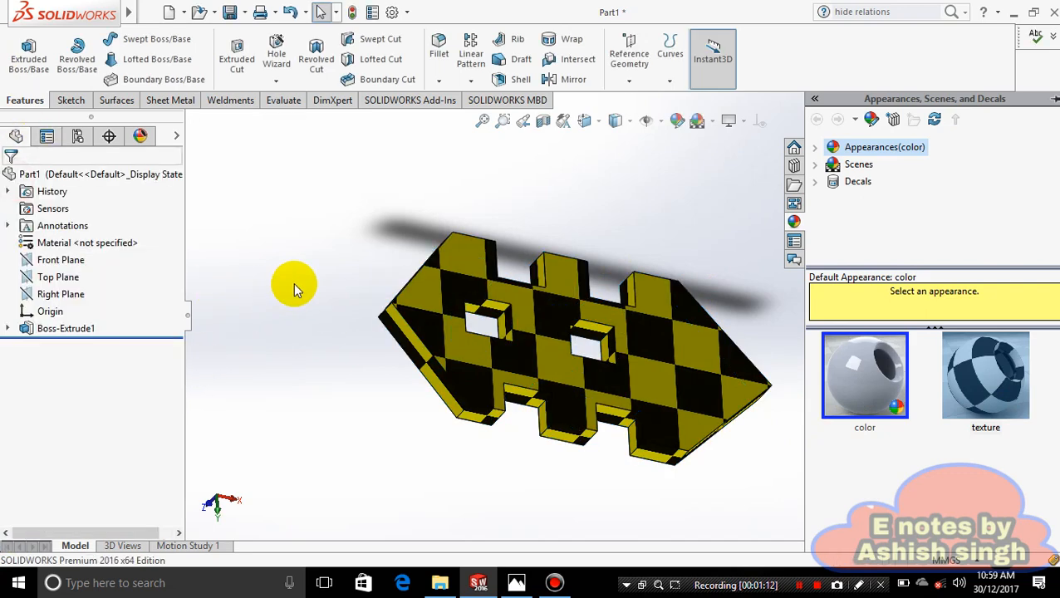
# View the textured plate from other angles and close the part without saving it
pyautogui.moveTo(895, 313); pyautogui.dragTo(766, 458, button='middle')
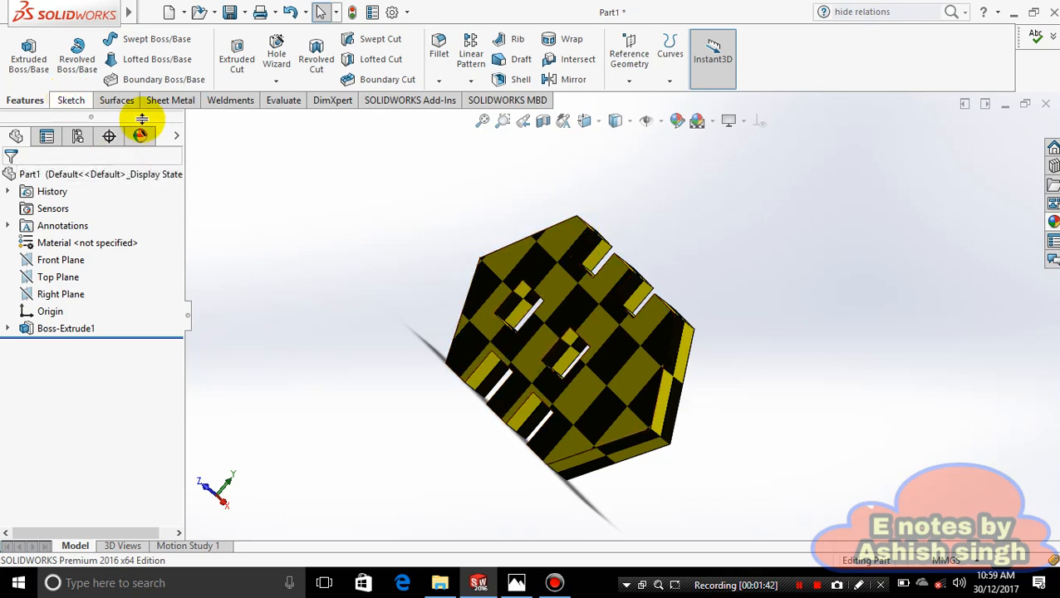
pyautogui.moveTo(880, 353); pyautogui.dragTo(615, 398, button='middle')
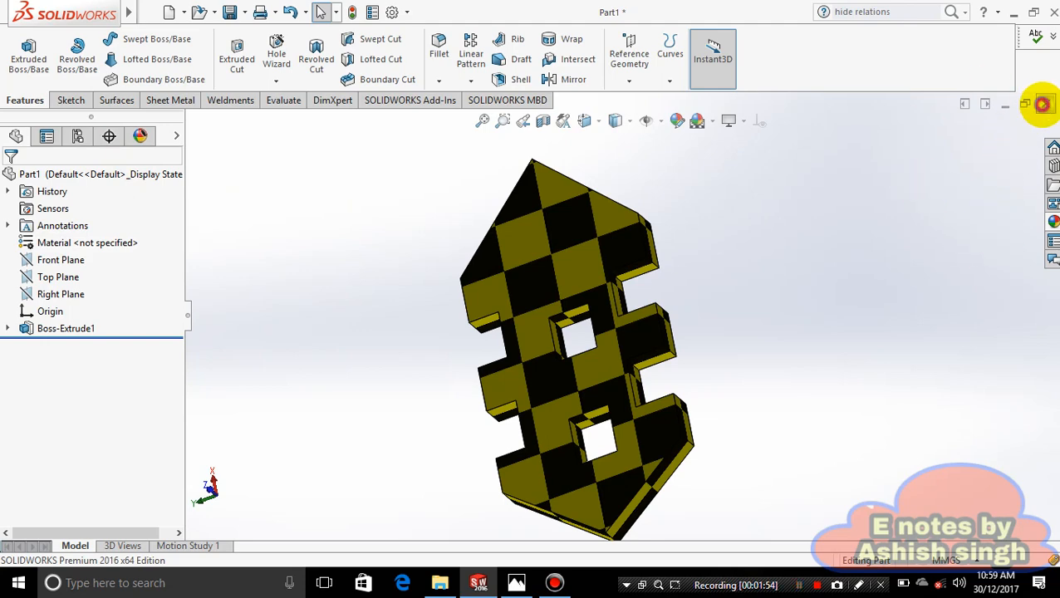
pyautogui.click(1043, 104)
pyautogui.click(605, 303)
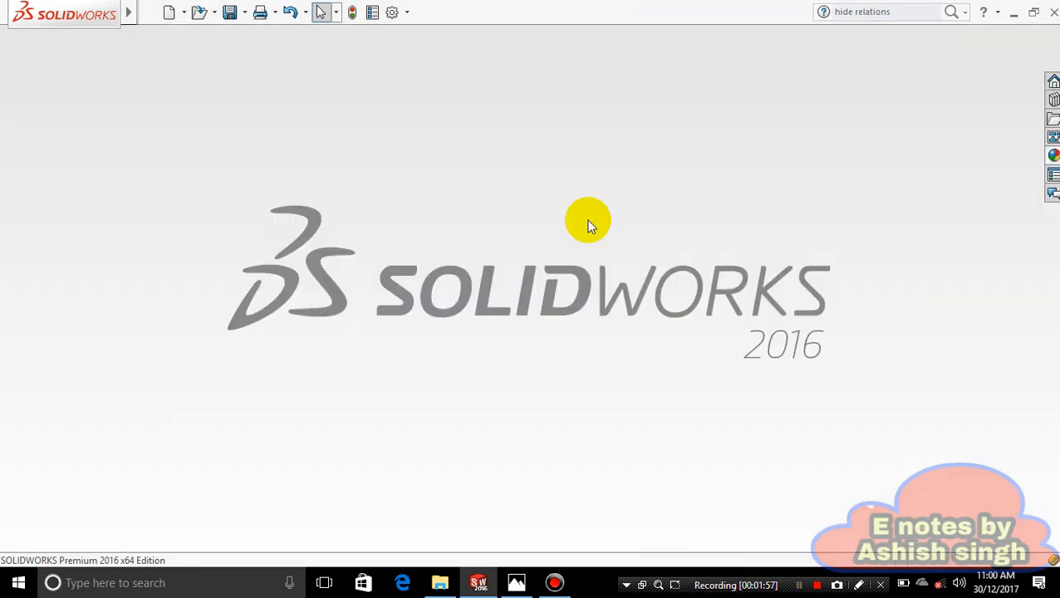
# Create a new part document
pyautogui.moveTo(128, 11)
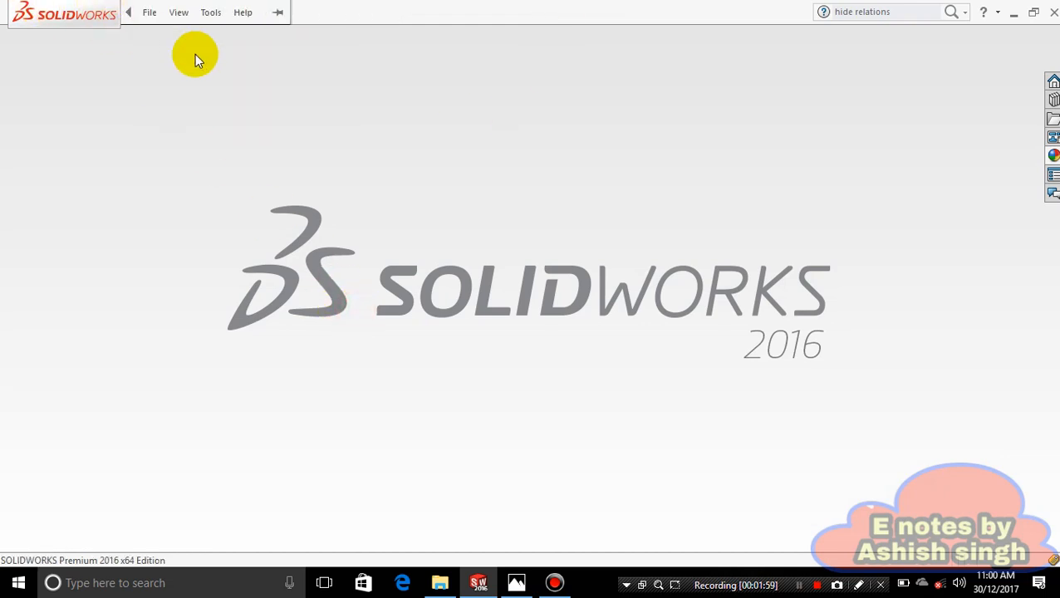
pyautogui.click(150, 14)
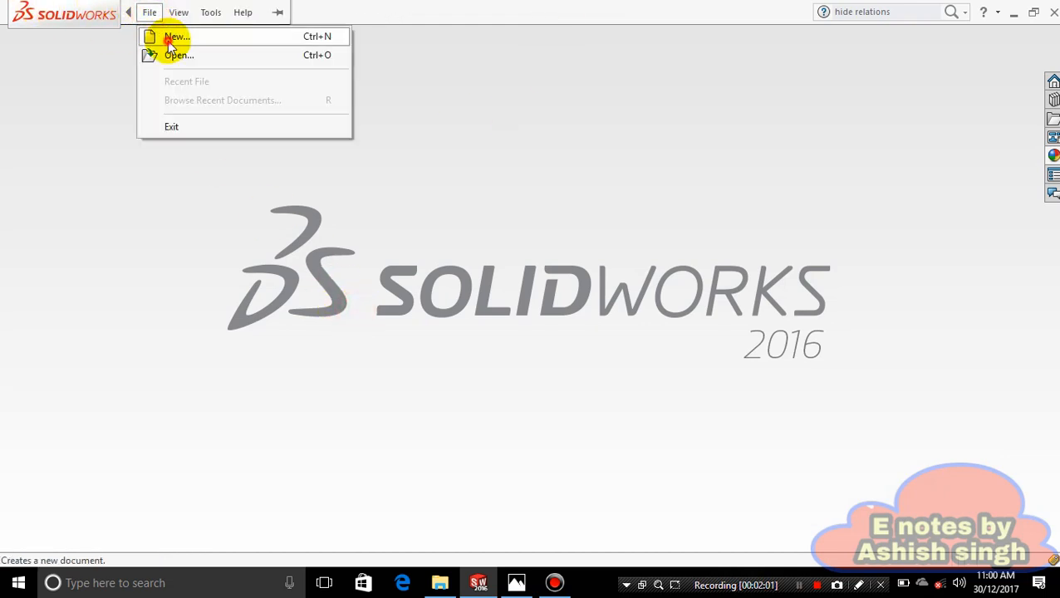
pyautogui.click(164, 38)
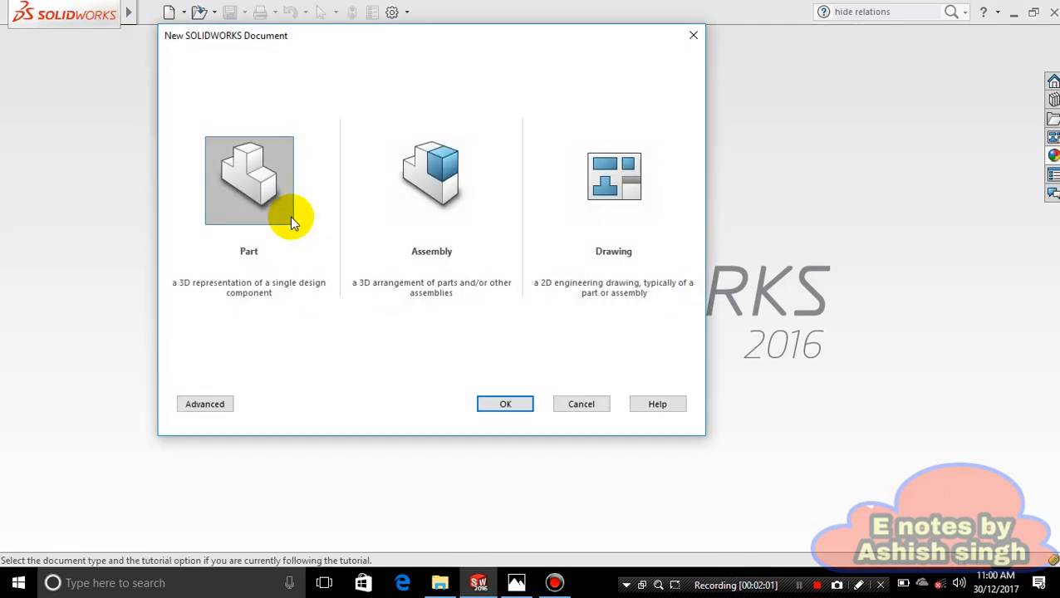
pyautogui.click(514, 401)
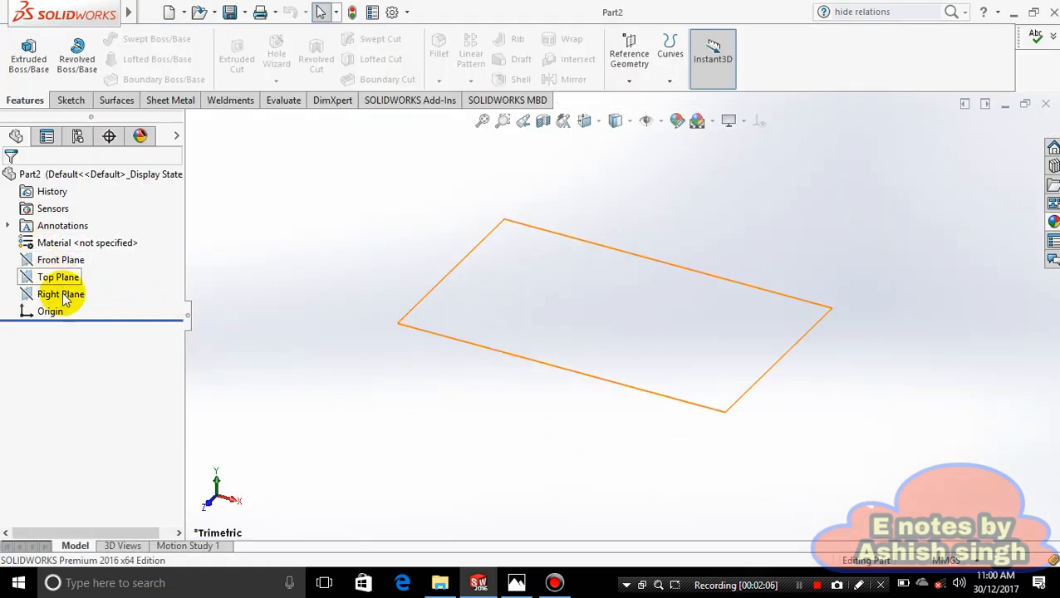
# Start a new sketch on the Front Plane
pyautogui.click(68, 261)
pyautogui.rightClick(527, 267)
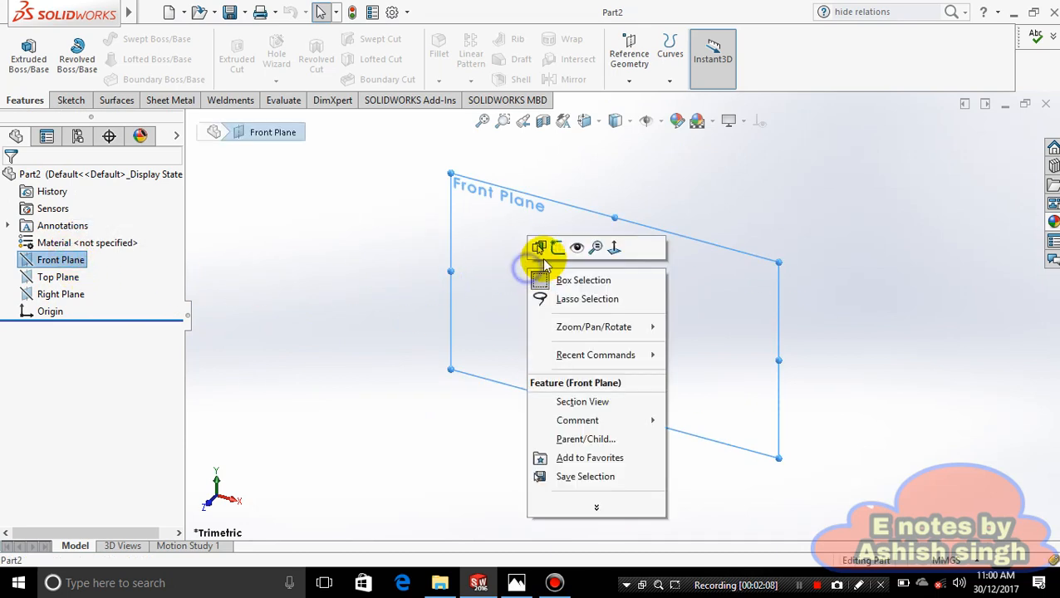
pyautogui.click(558, 250)
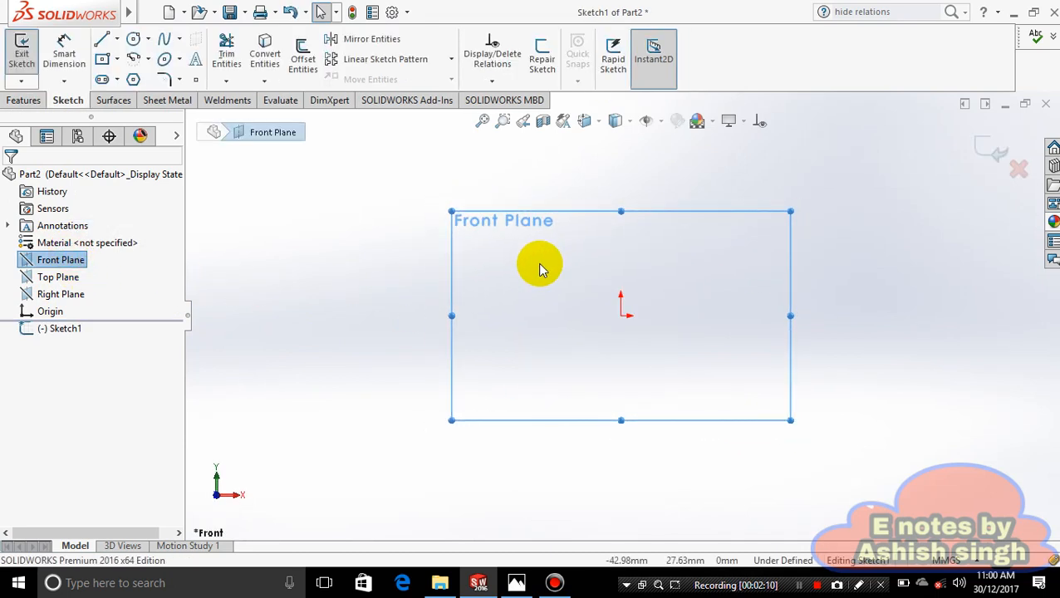
# Switch to Photos and examine the plate's dimensions and horizontal symmetry in the reference drawing 5.png, then return to the sketch
pyautogui.click(516, 582)
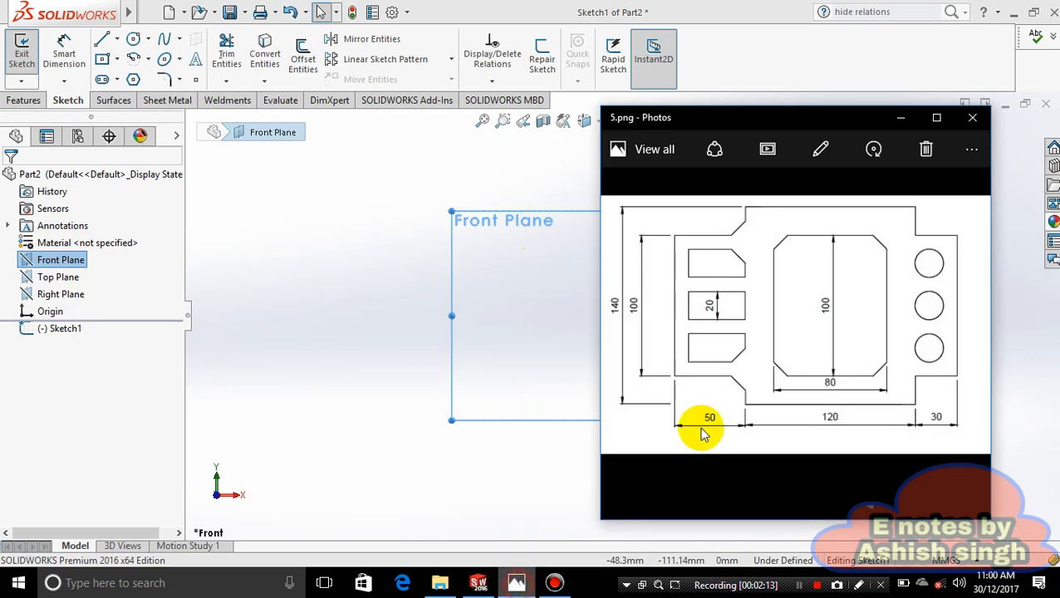
pyautogui.click(936, 117)
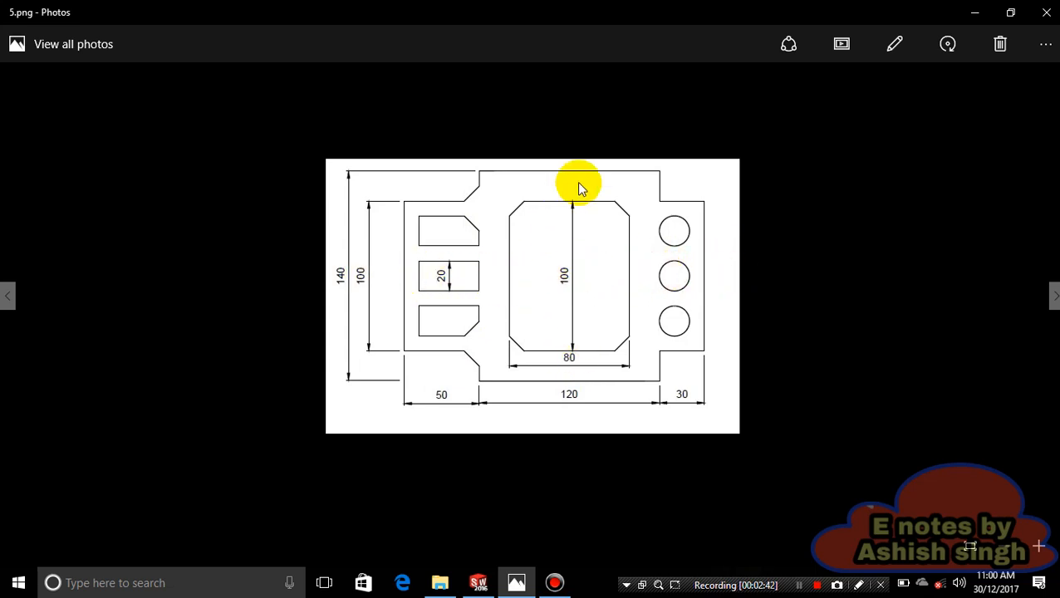
pyautogui.click(858, 585)
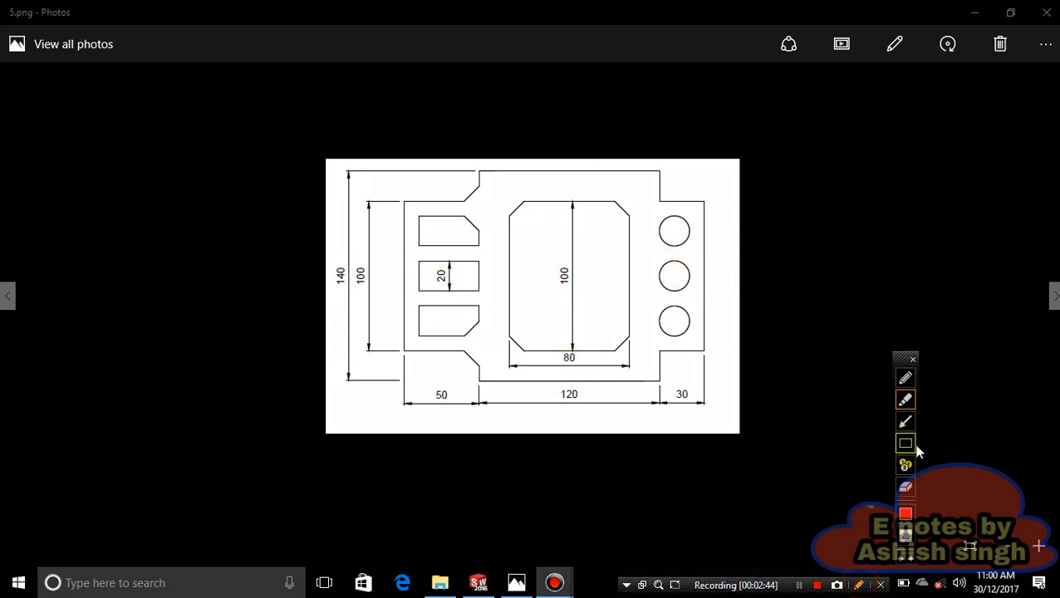
pyautogui.click(906, 423)
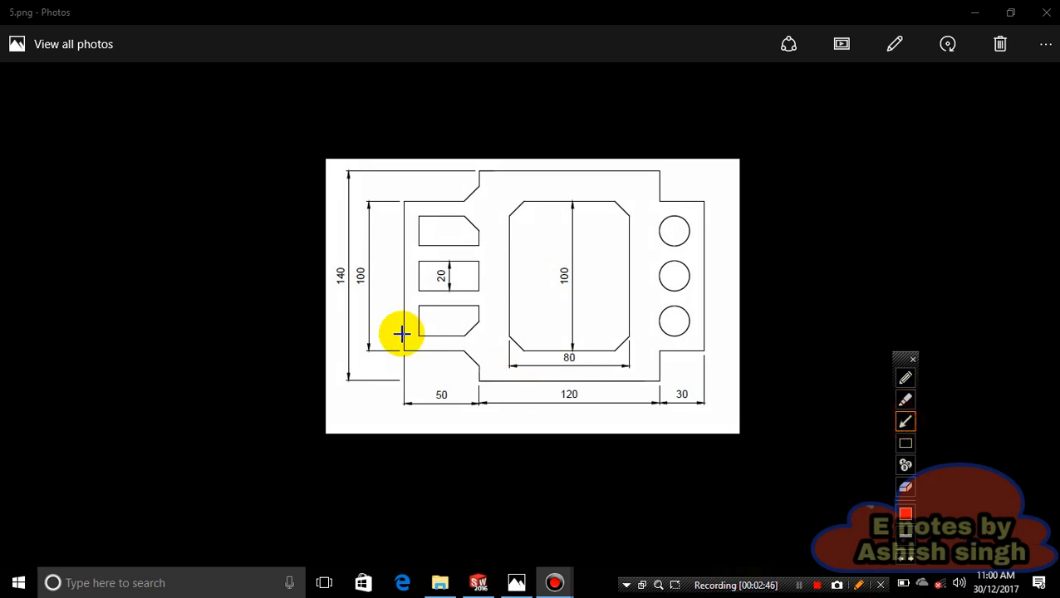
pyautogui.moveTo(205, 283)
pyautogui.mouseDown()
pyautogui.moveTo(743, 285)
pyautogui.moveTo(830, 276)
pyautogui.mouseUp()
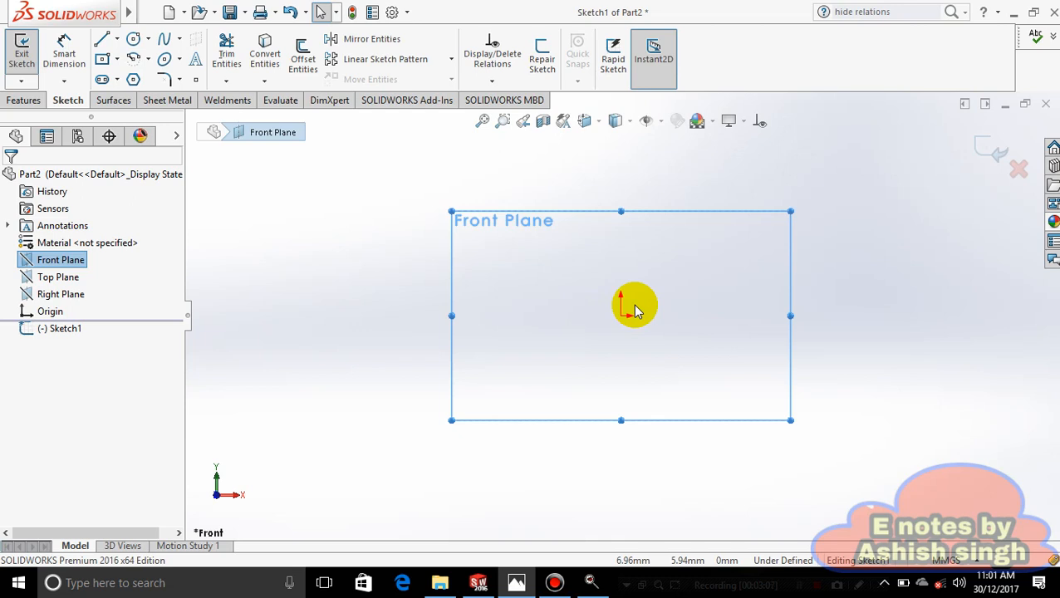
pyautogui.click(515, 583)
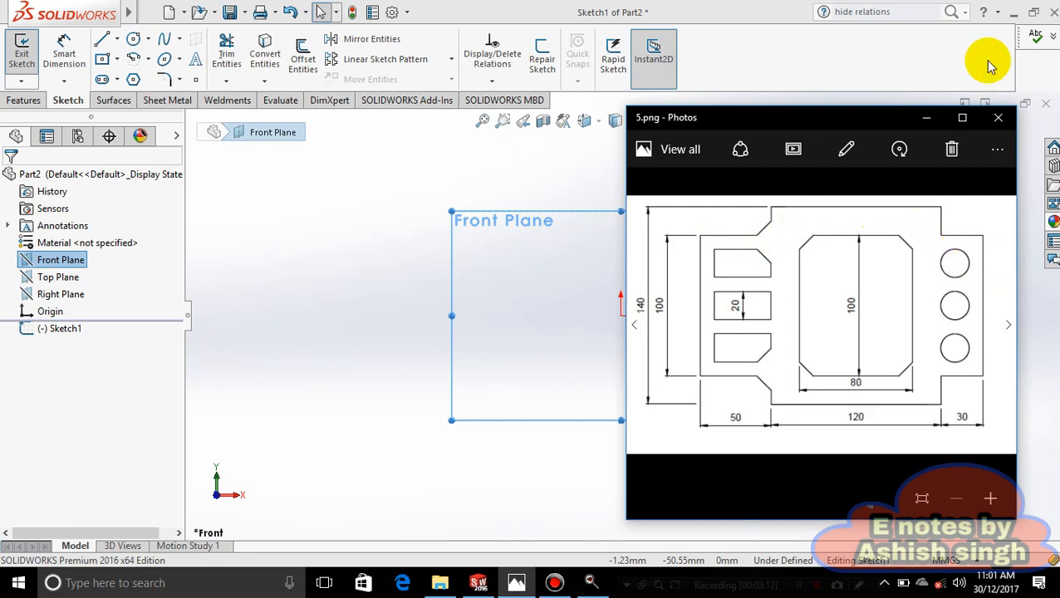
pyautogui.click(929, 117)
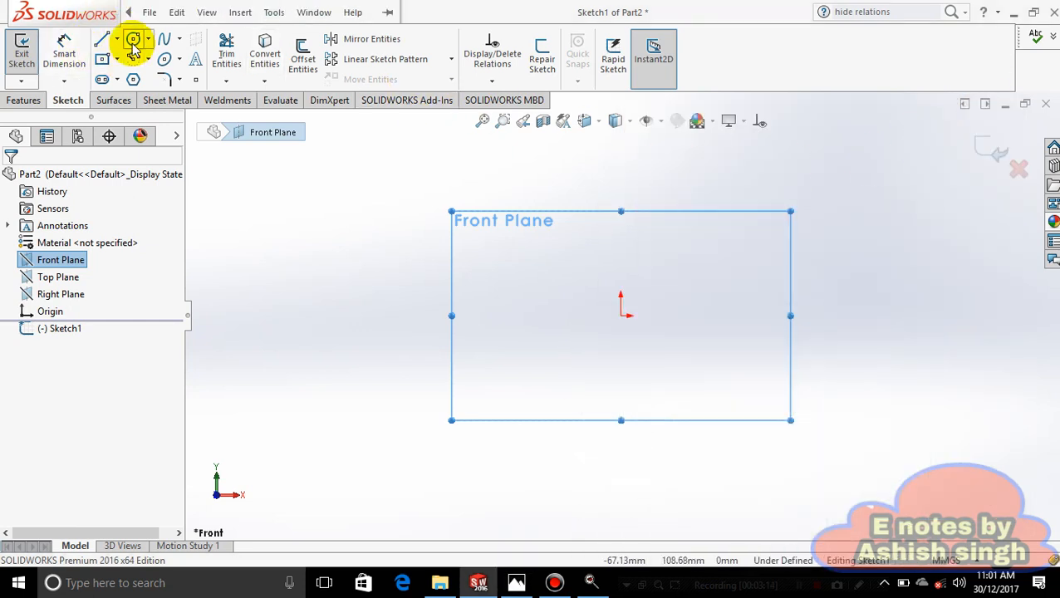
# Draw an infinite-length vertical construction centerline through the origin
pyautogui.click(119, 40)
pyautogui.click(124, 60)
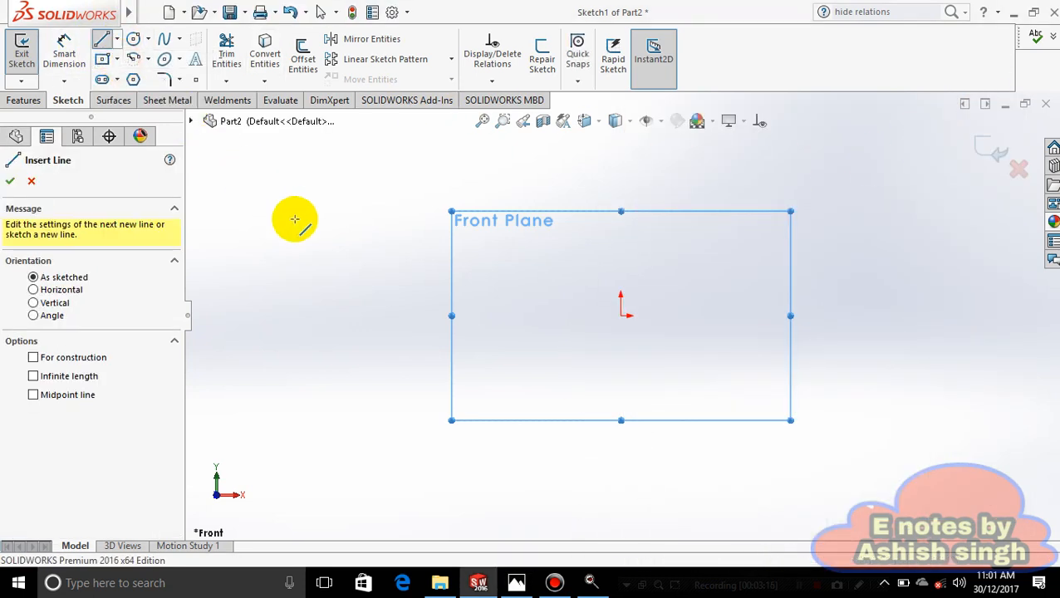
pyautogui.click(118, 39)
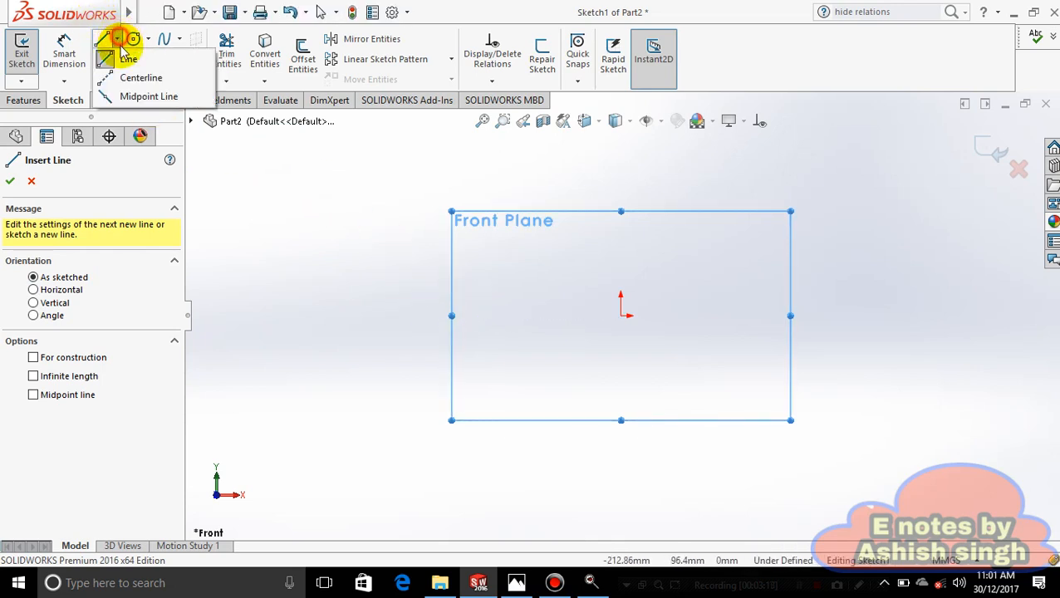
pyautogui.click(131, 78)
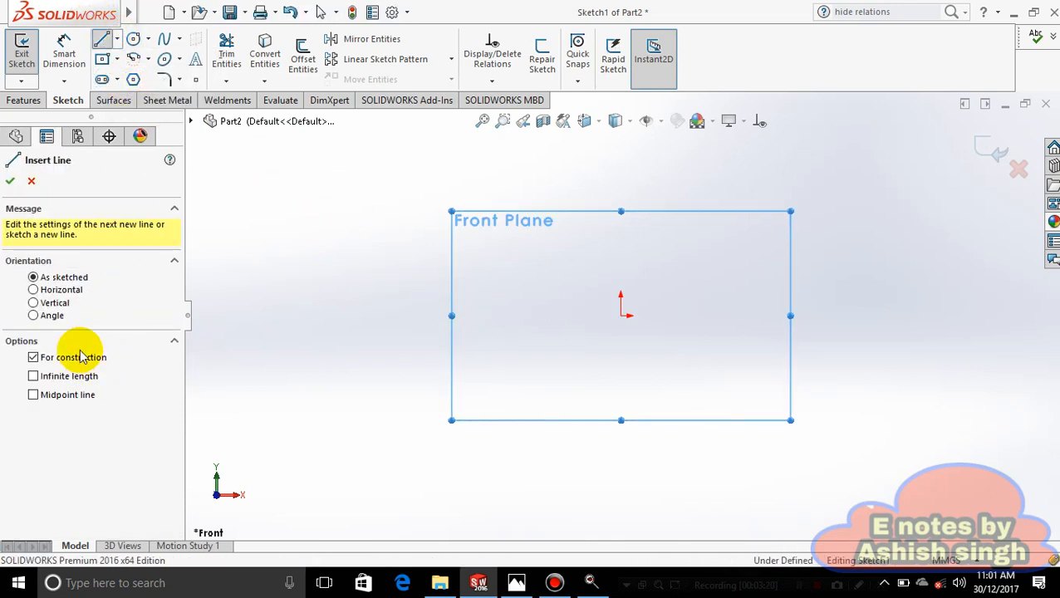
pyautogui.click(33, 376)
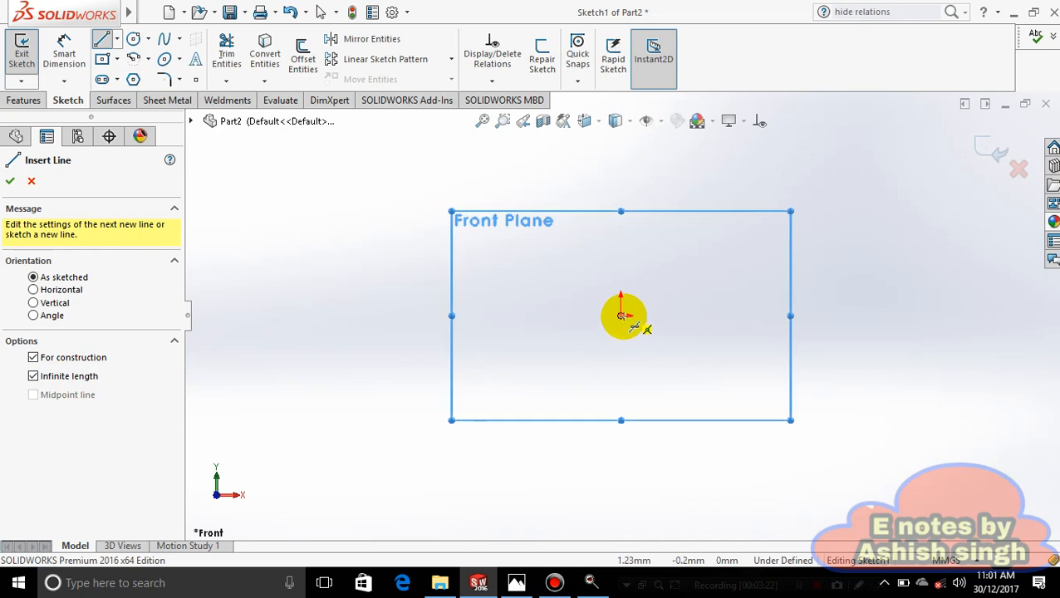
pyautogui.moveTo(620, 315); pyautogui.dragTo(617, 272)
pyautogui.click(619, 241)
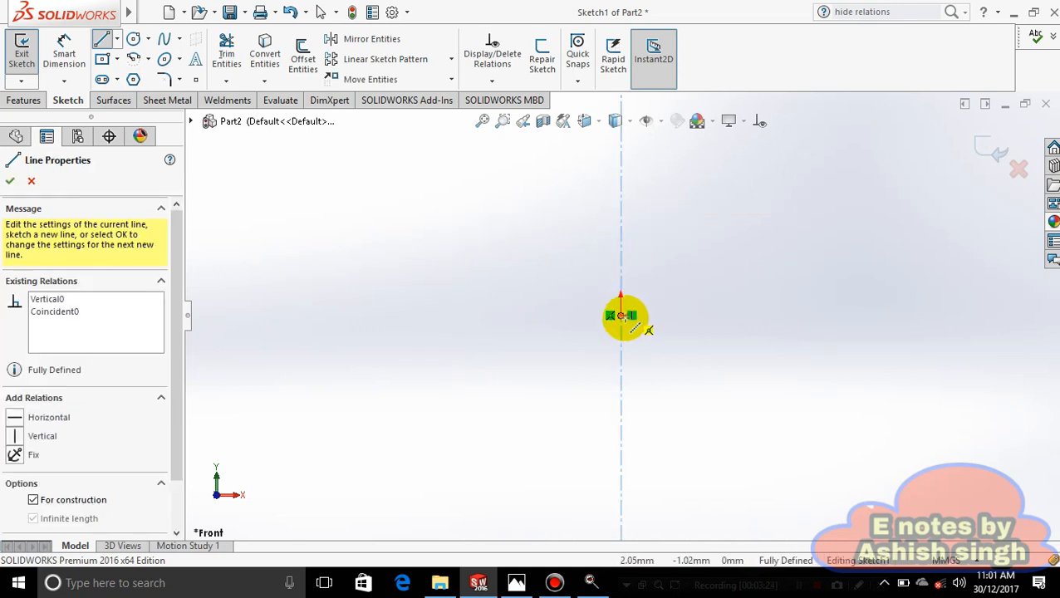
# Draw an infinite-length horizontal construction centerline through the origin and end the line command
pyautogui.click(623, 316)
pyautogui.click(689, 316)
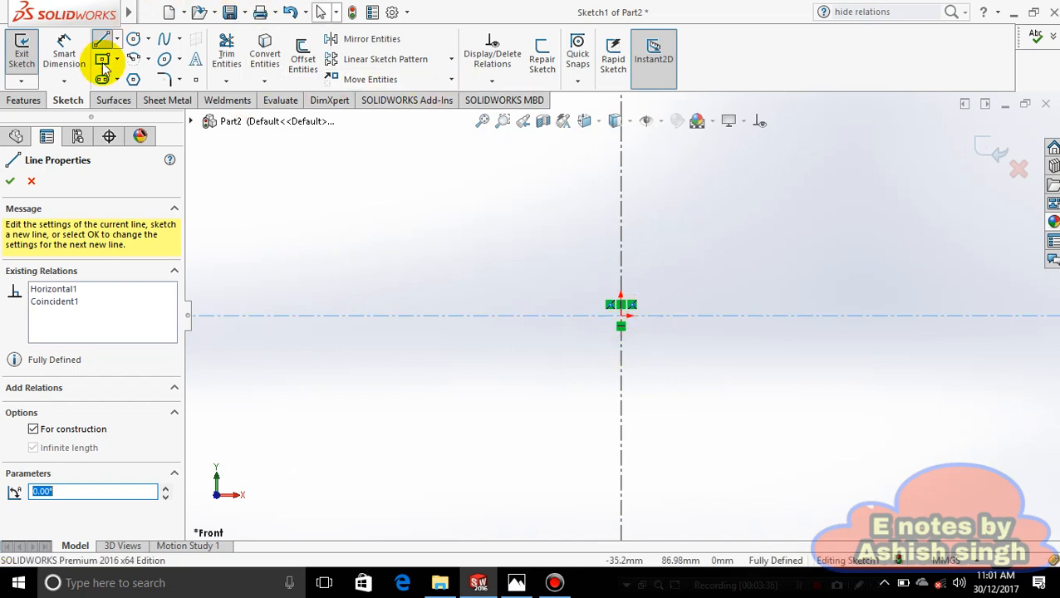
pyautogui.hotkey('alt', 'w')
pyautogui.click(693, 240)
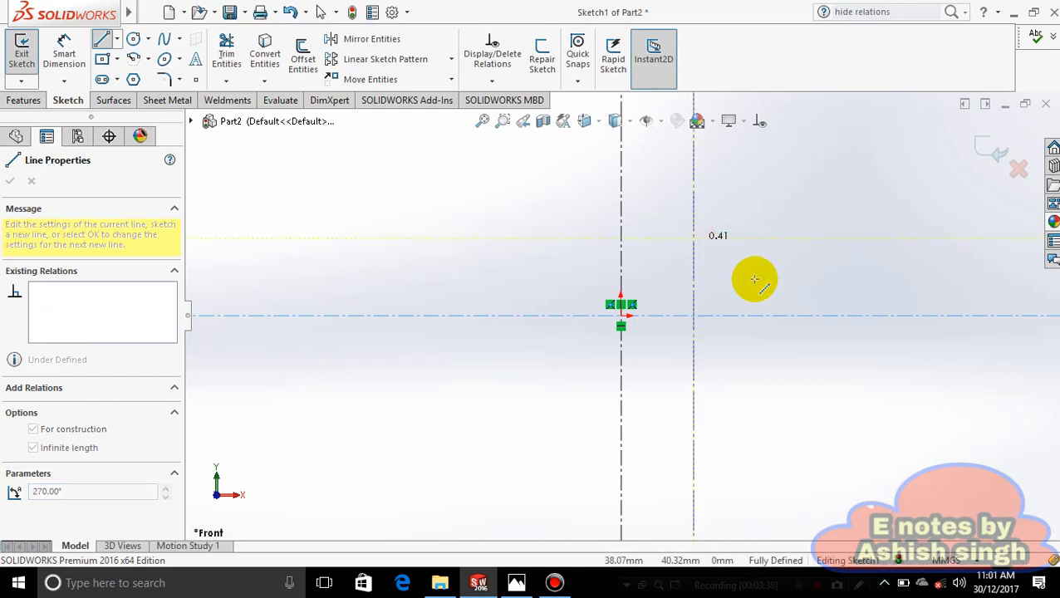
pyautogui.press('Escape')
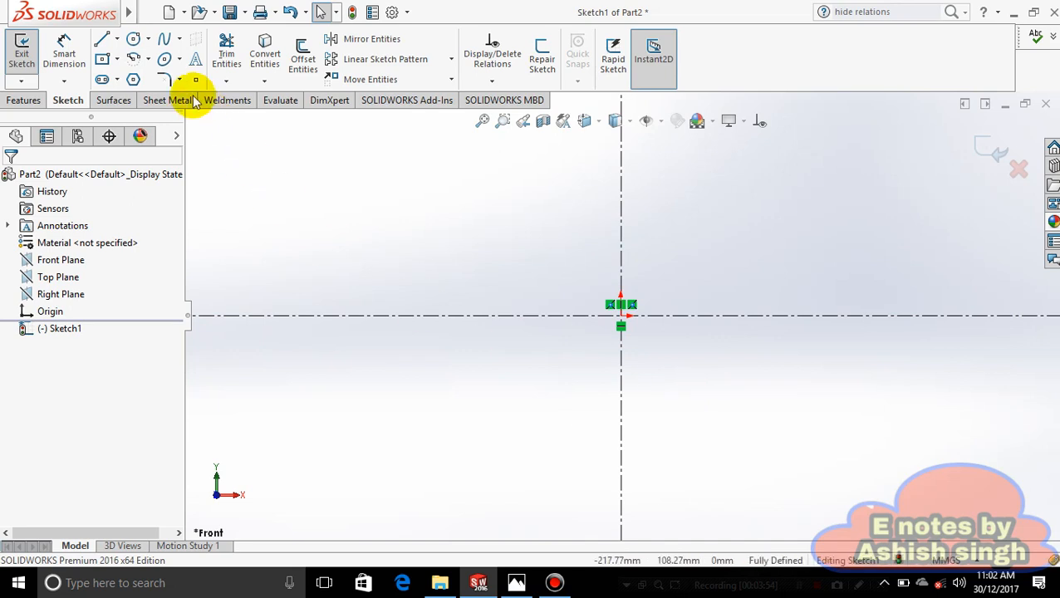
# Following 5.png, start the upper-half outline on the horizontal centerline's left side with a vertical line about 41 mm, a horizontal about 55 mm and a short 45° diagonal
pyautogui.click(117, 39)
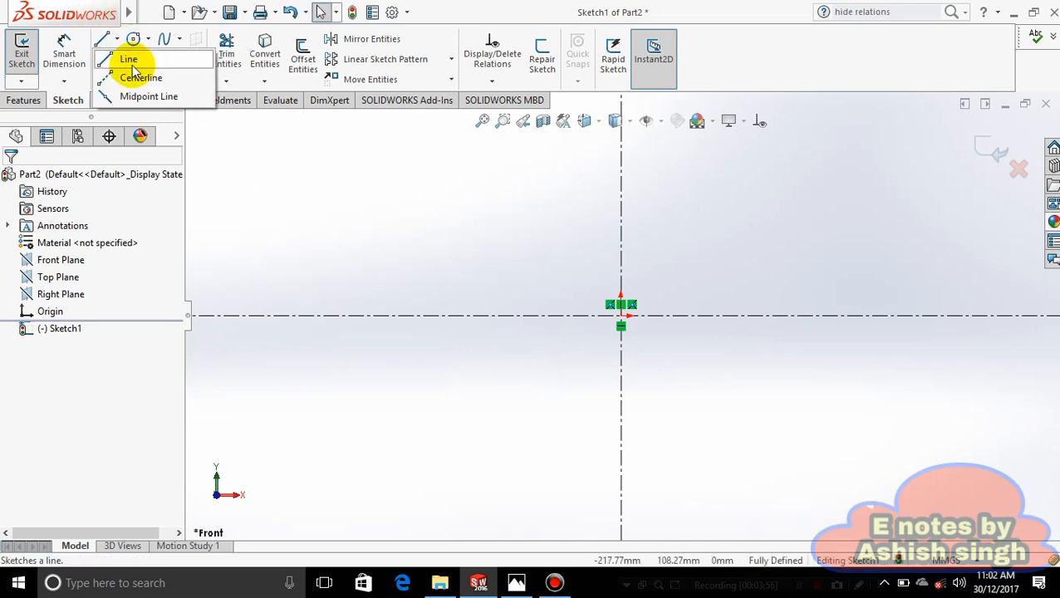
pyautogui.click(124, 58)
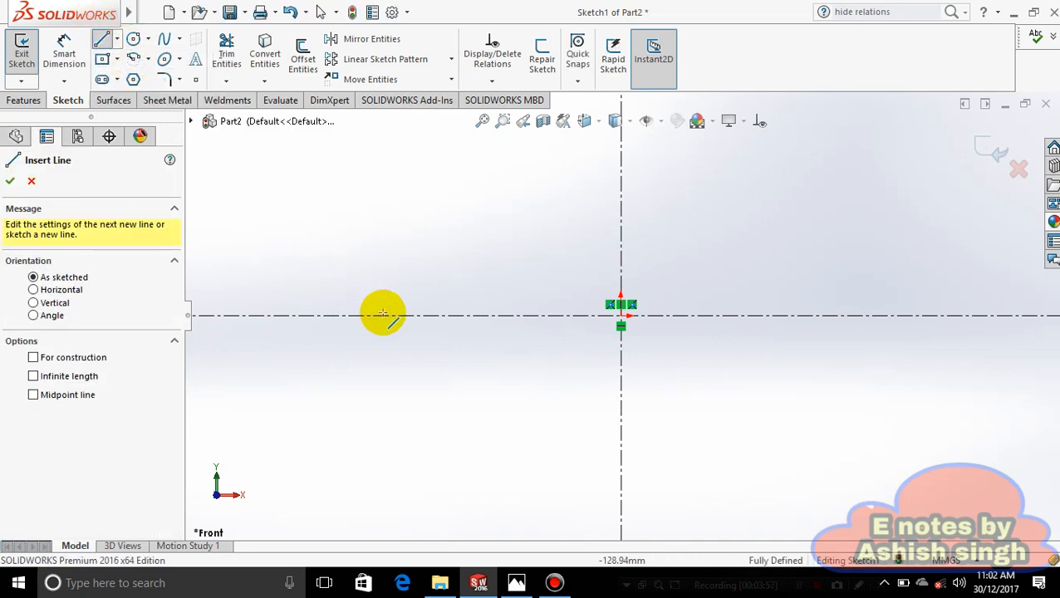
pyautogui.click(515, 583)
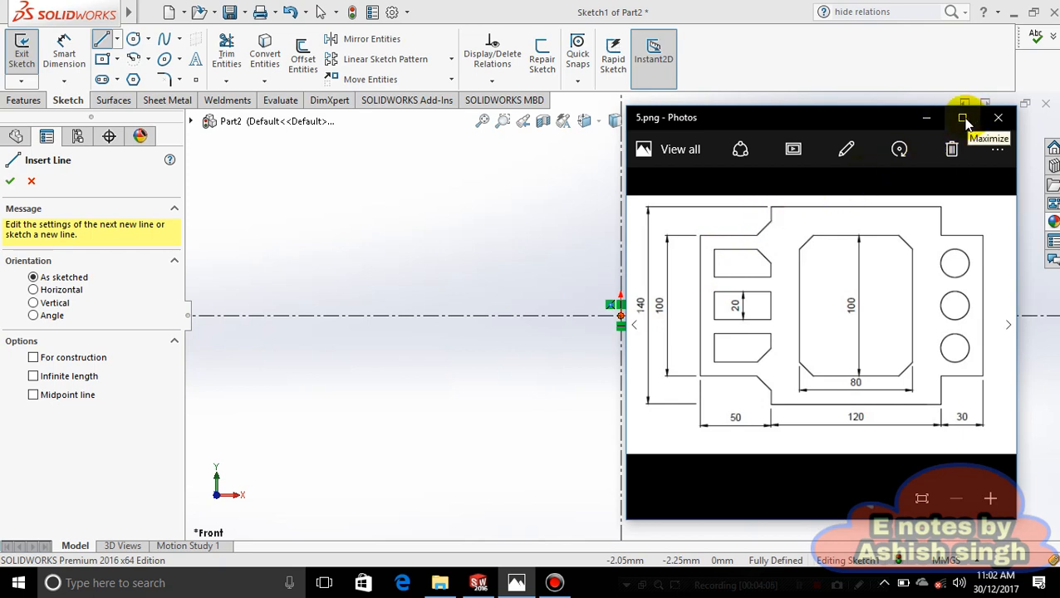
pyautogui.click(928, 121)
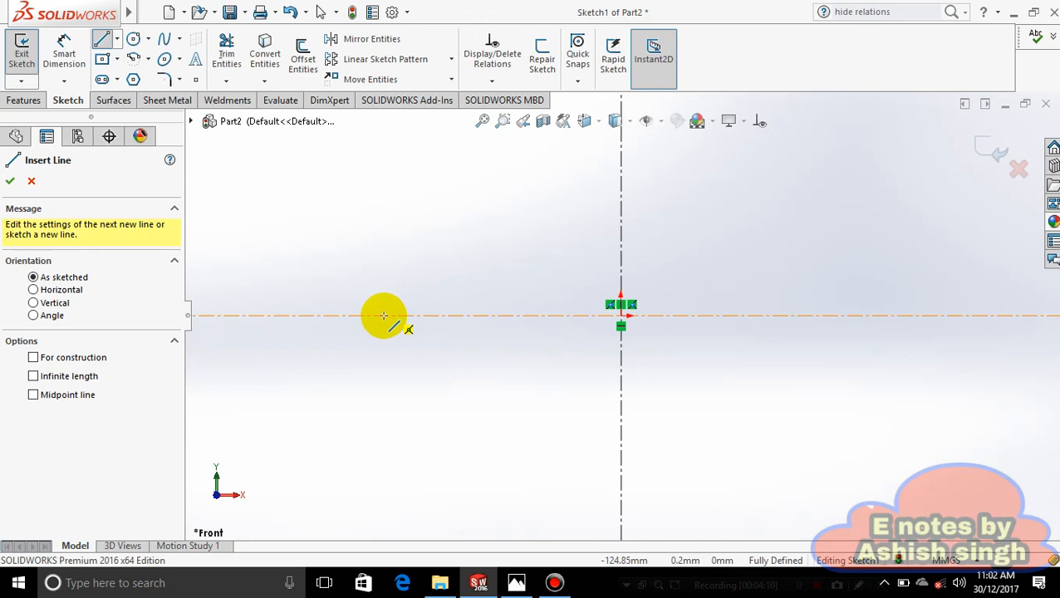
pyautogui.click(384, 316)
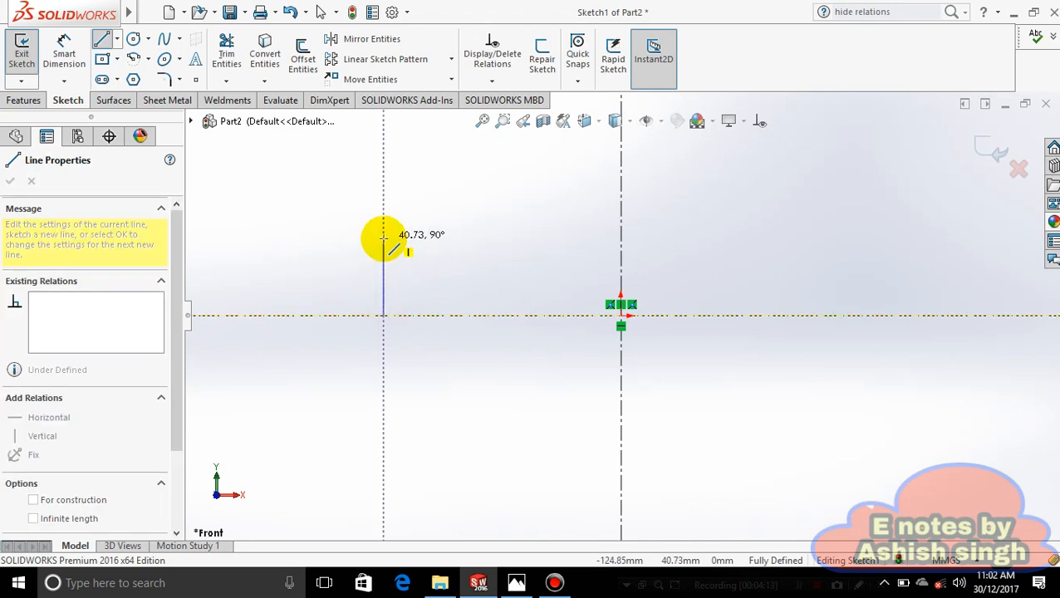
pyautogui.click(384, 237)
pyautogui.click(488, 238)
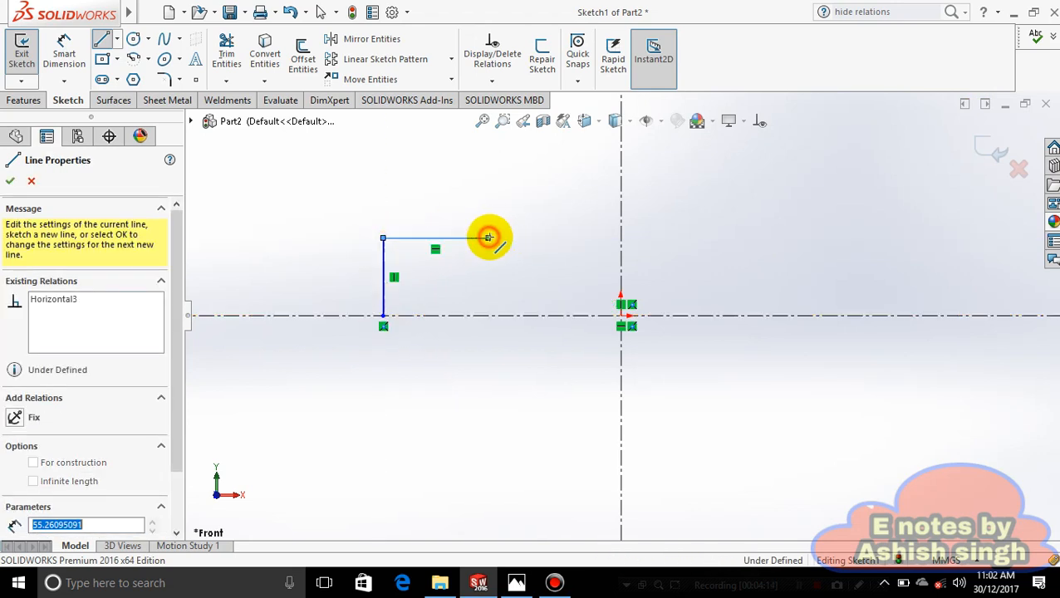
pyautogui.click(508, 216)
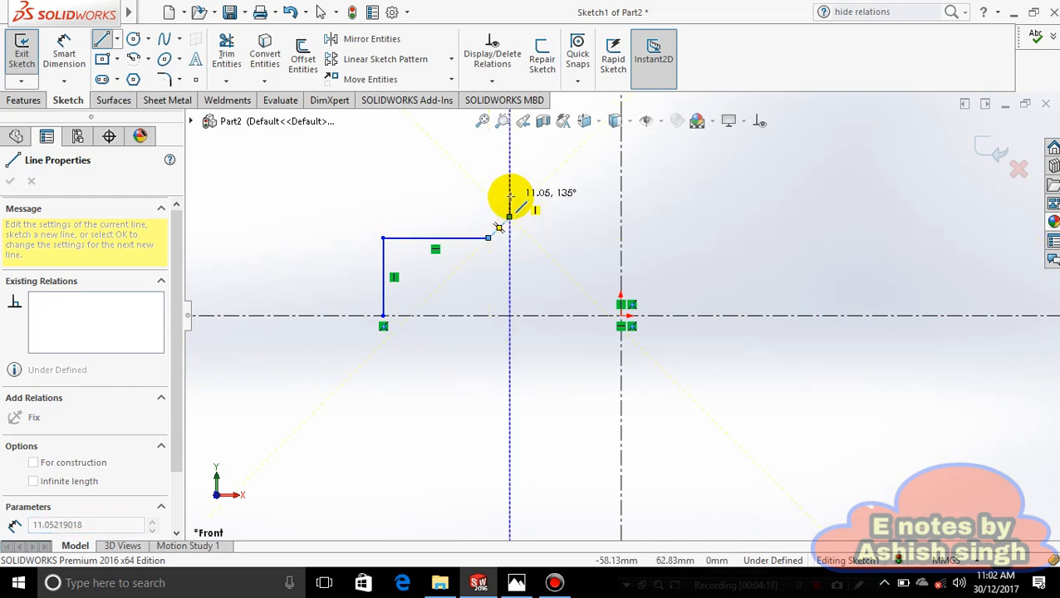
# Continue the outline with a vertical line about 11 mm up and a long horizontal line across the vertical centerline, consulting 5.png
pyautogui.click(515, 583)
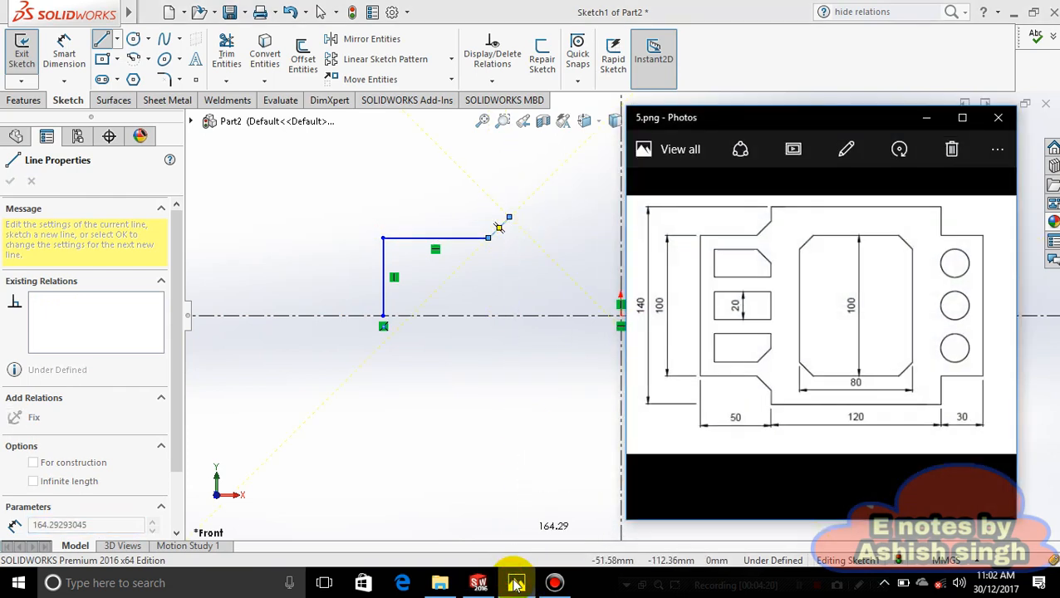
pyautogui.click(515, 583)
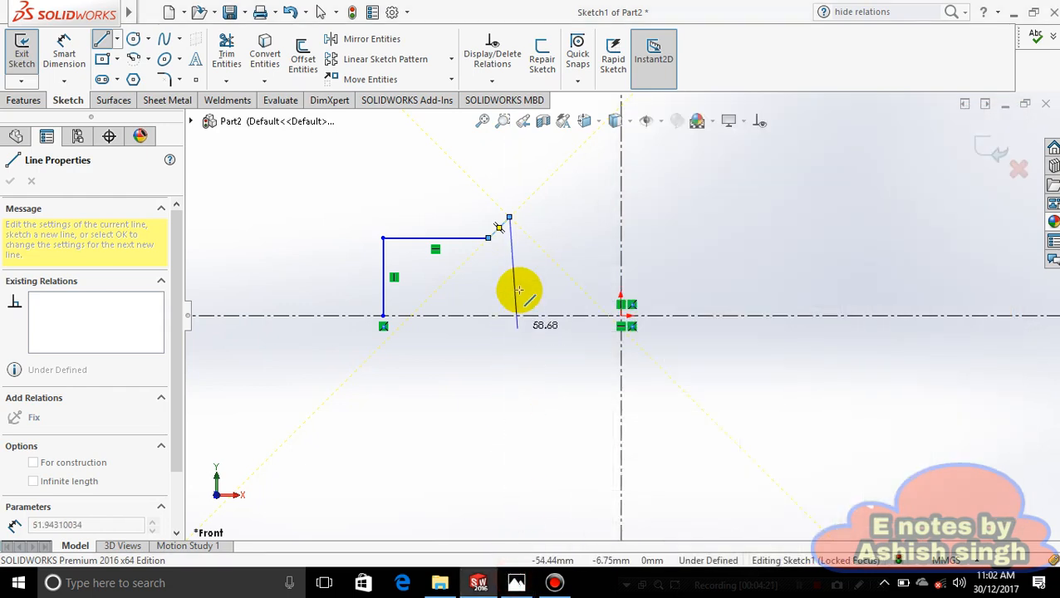
pyautogui.click(509, 196)
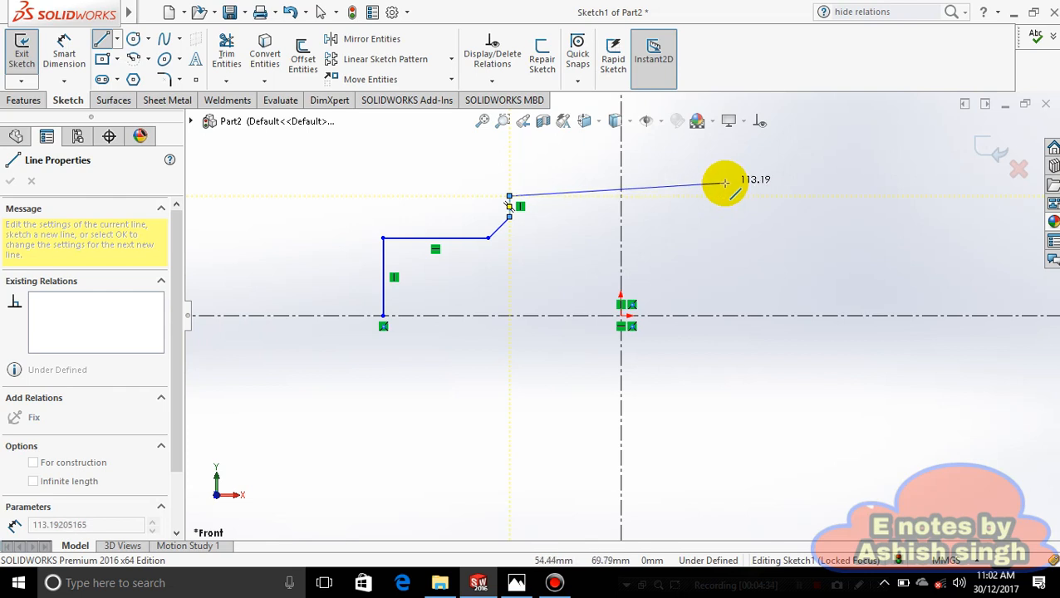
pyautogui.click(729, 194)
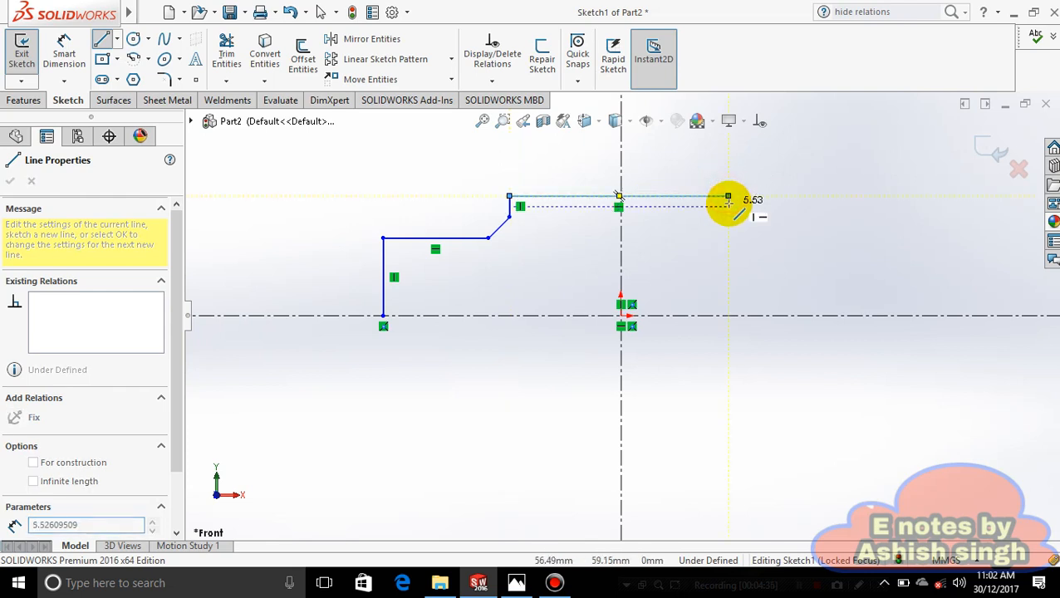
# Finish the outline's right side with a stepped shoulder down to the horizontal centerline, and check the shape against 5.png
pyautogui.click(516, 583)
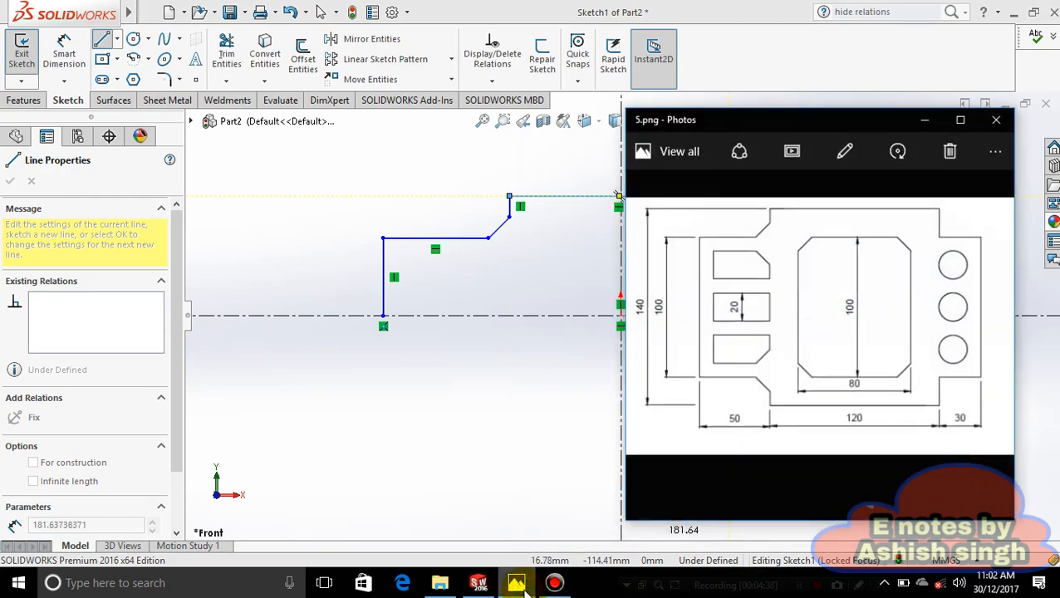
pyautogui.click(516, 583)
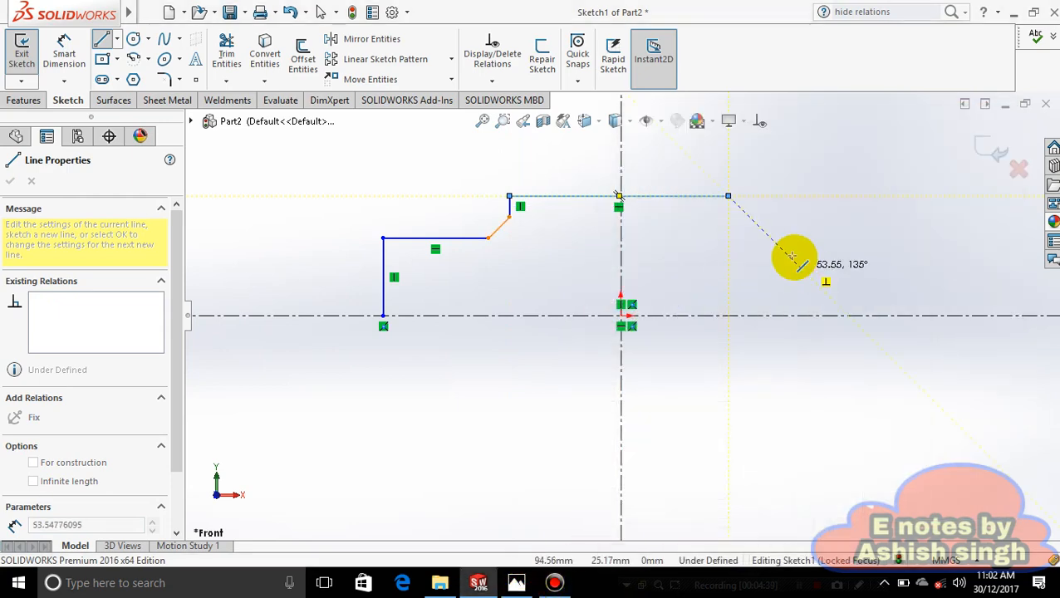
pyautogui.click(725, 243)
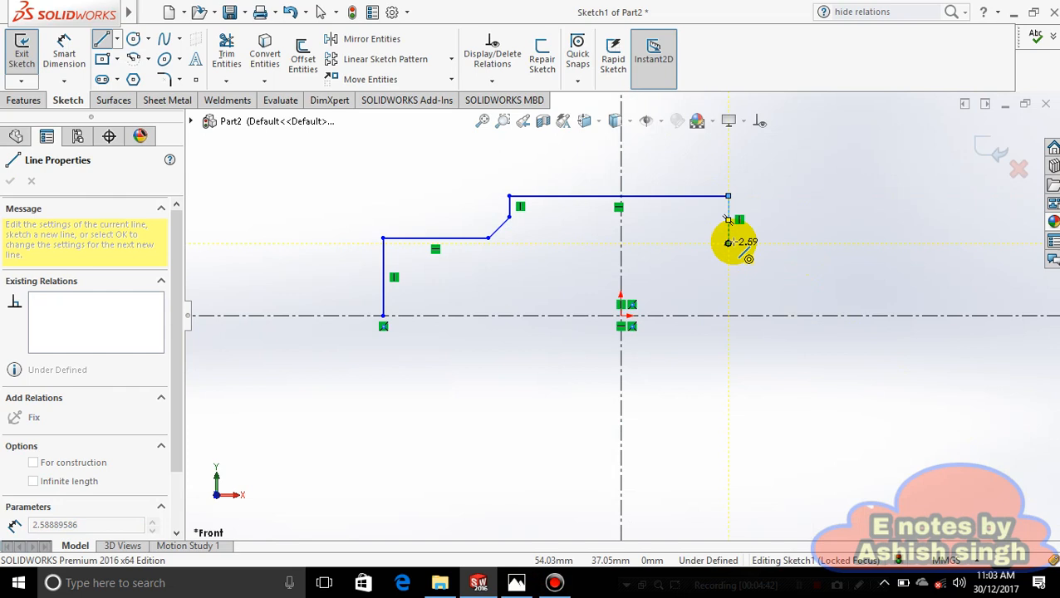
pyautogui.click(814, 242)
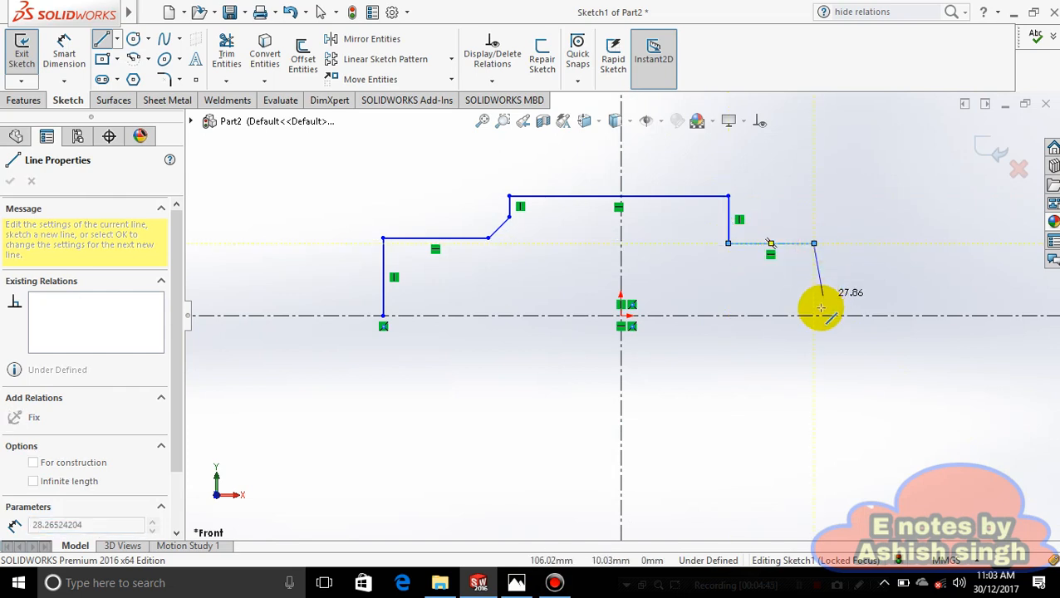
pyautogui.click(813, 316)
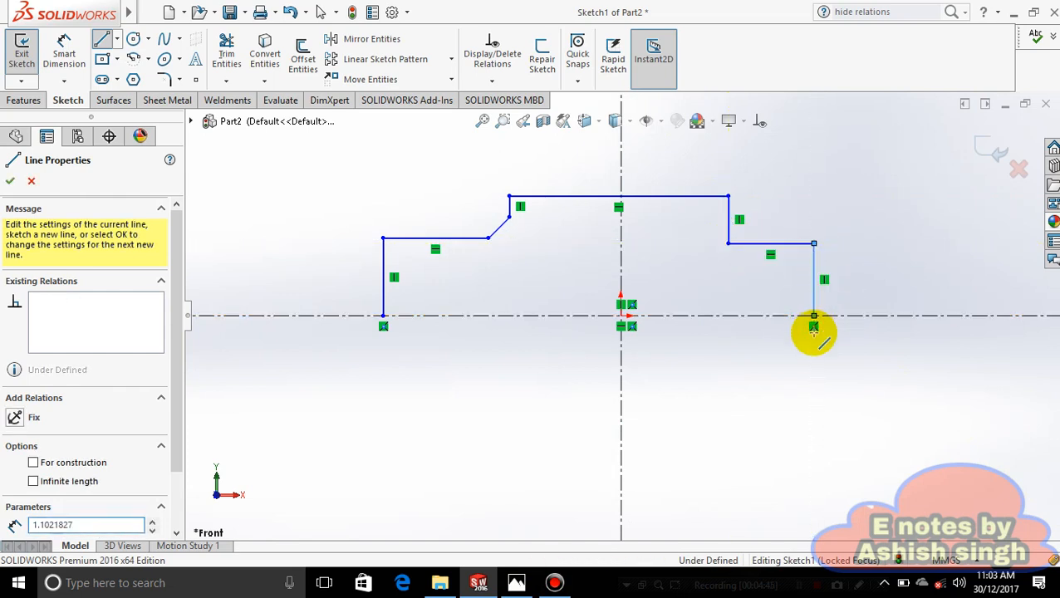
pyautogui.press('Escape')
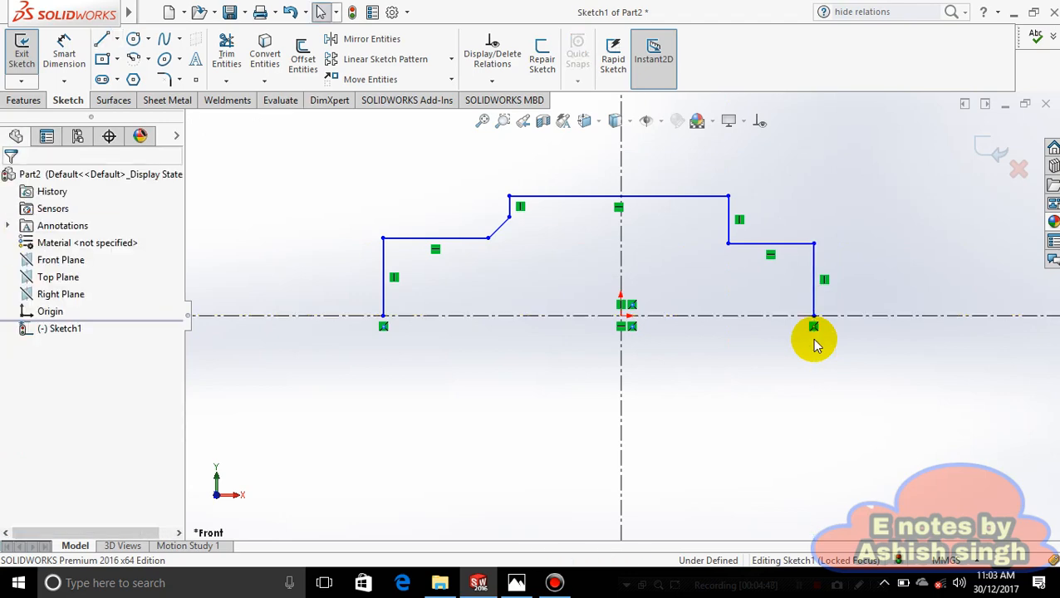
pyautogui.click(516, 582)
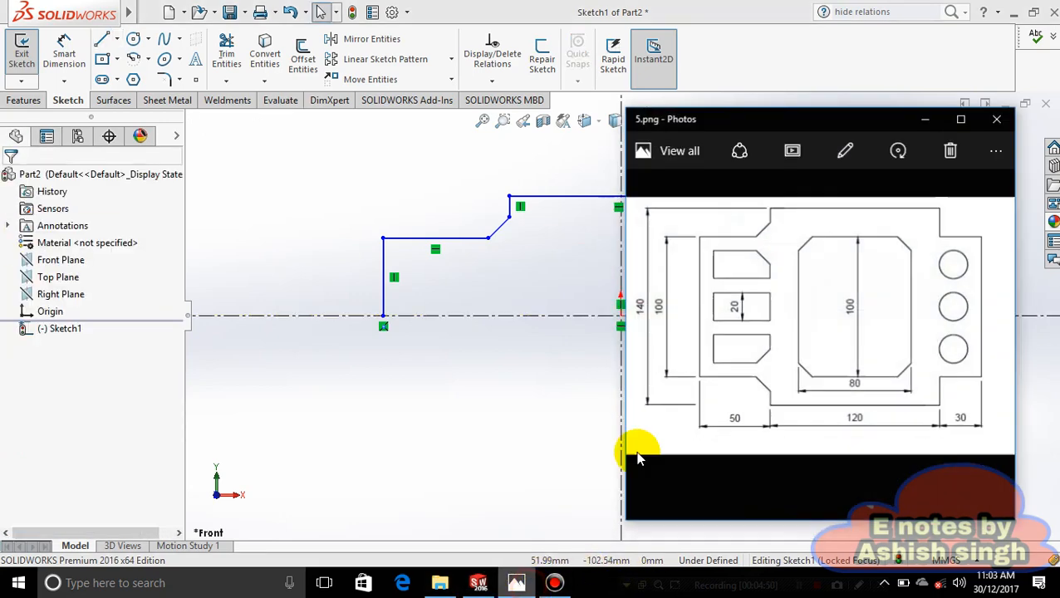
pyautogui.click(930, 119)
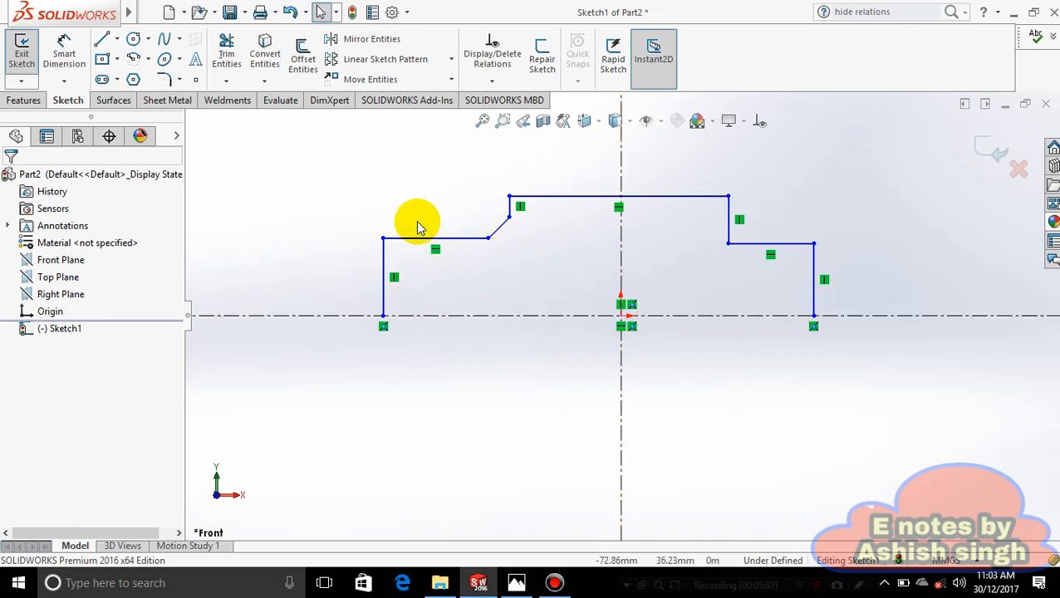
# Hide the sketch relation symbols in the graphics view
pyautogui.moveTo(131, 15)
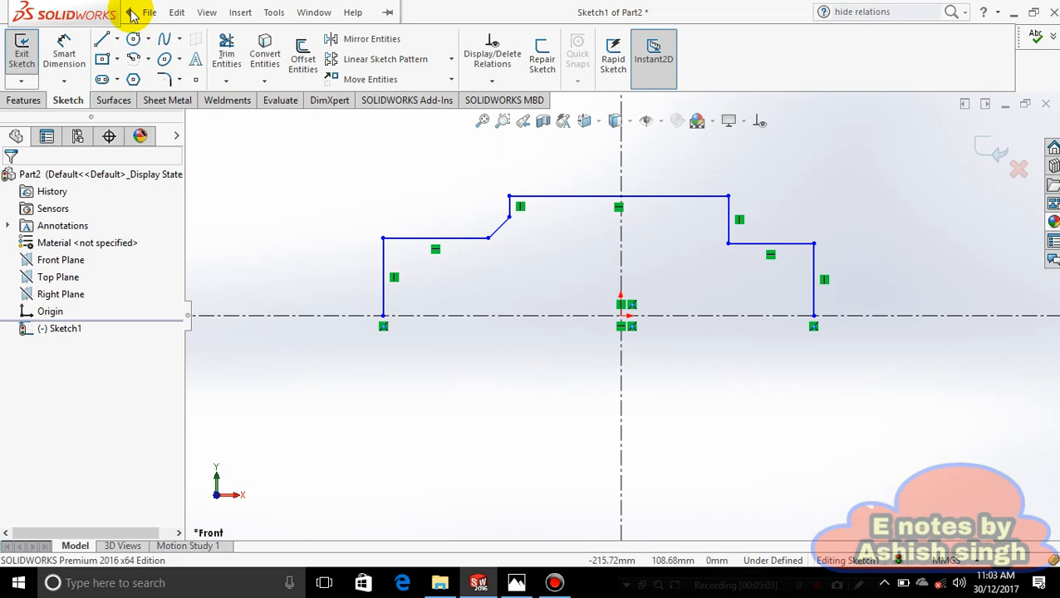
pyautogui.click(239, 12)
pyautogui.moveTo(271, 11)
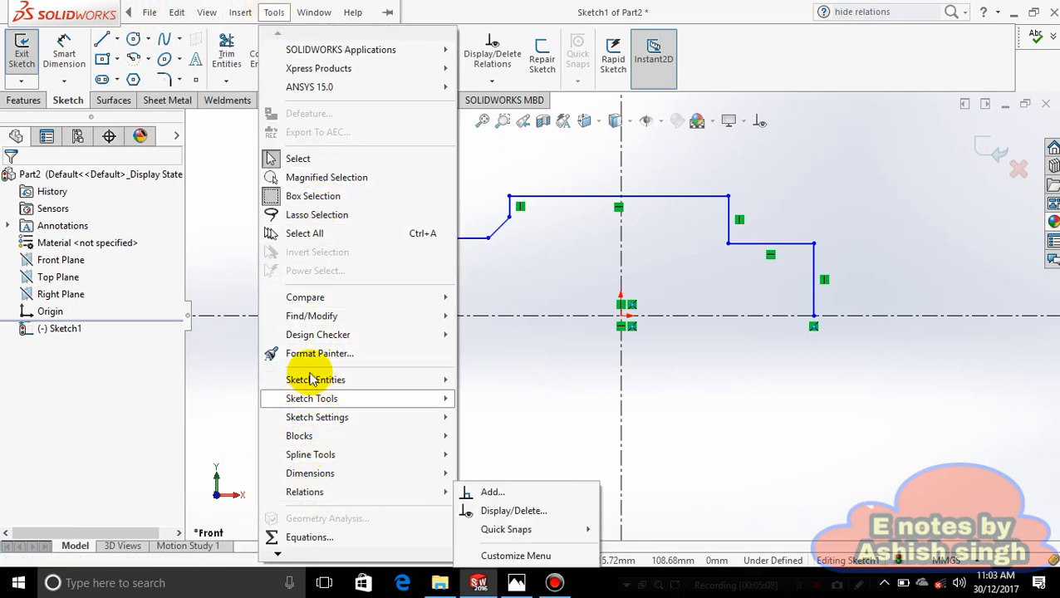
pyautogui.moveTo(236, 10)
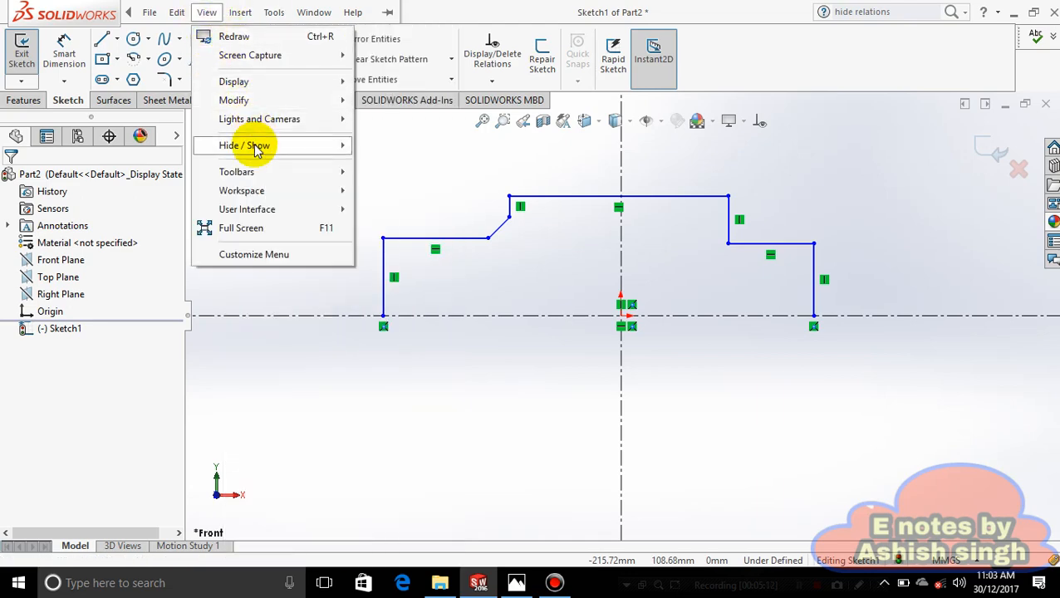
pyautogui.moveTo(285, 149)
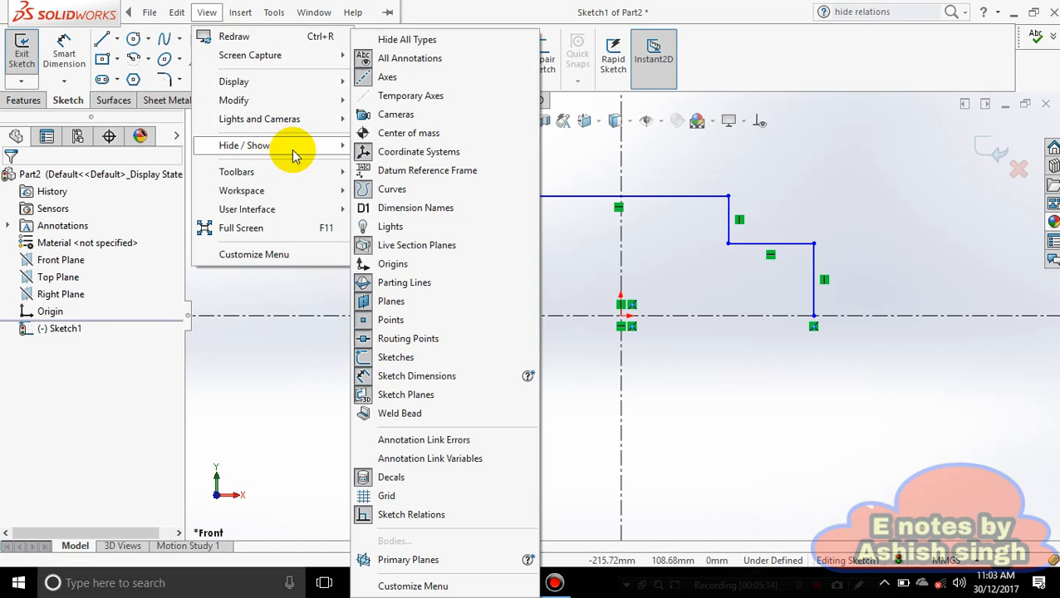
pyautogui.click(413, 516)
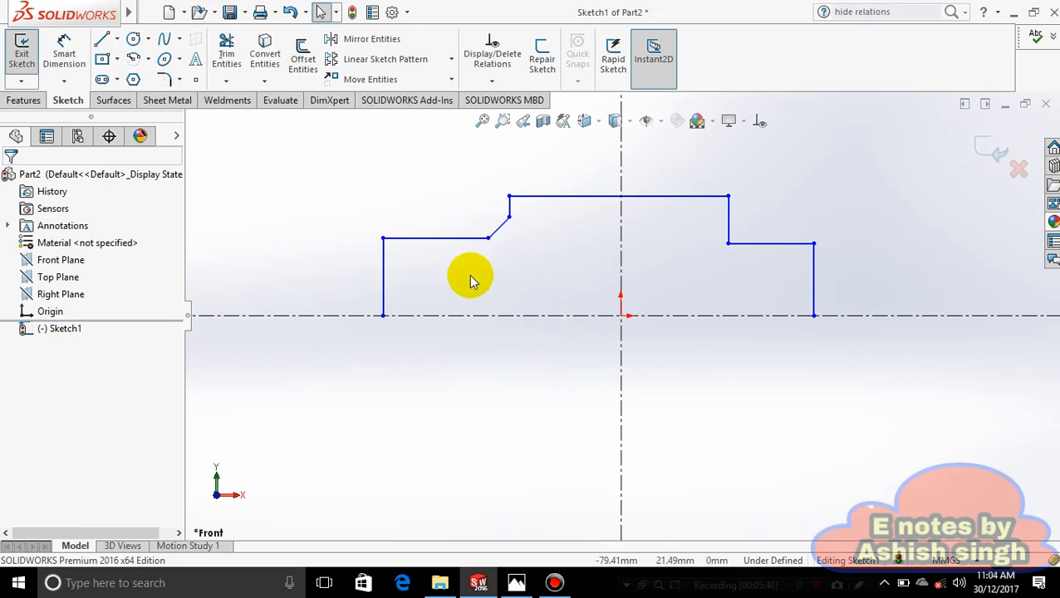
# Inspect the existing relations of the outline's left horizontal line and left vertical line
pyautogui.click(466, 238)
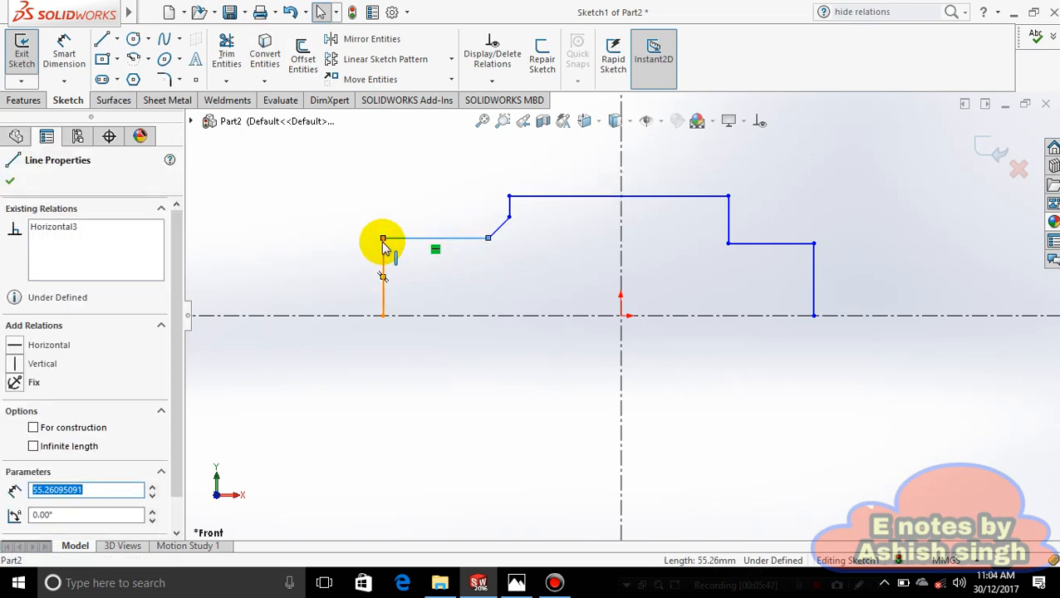
pyautogui.click(475, 304)
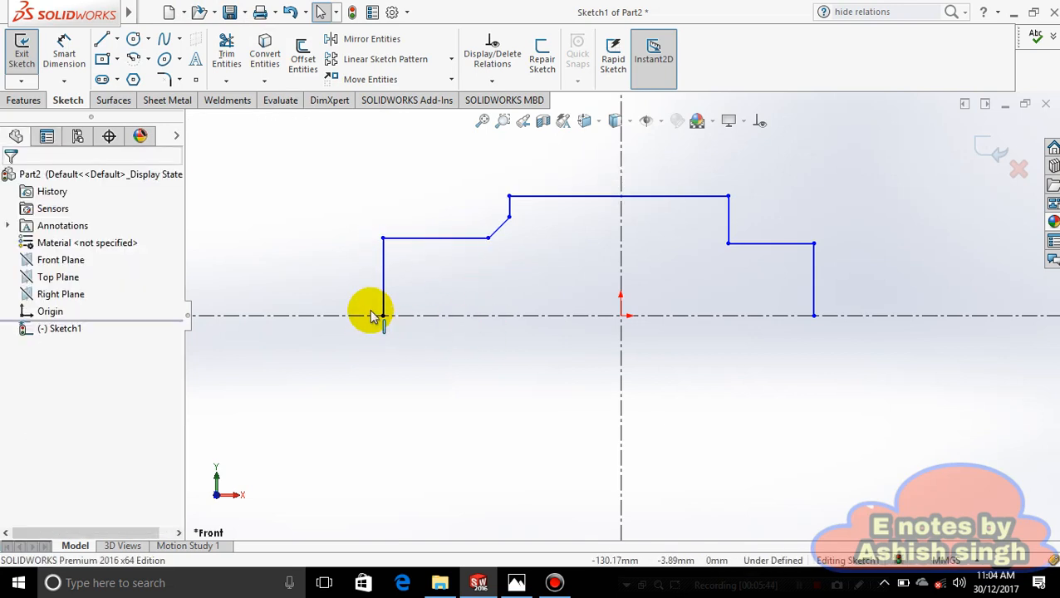
pyautogui.click(387, 285)
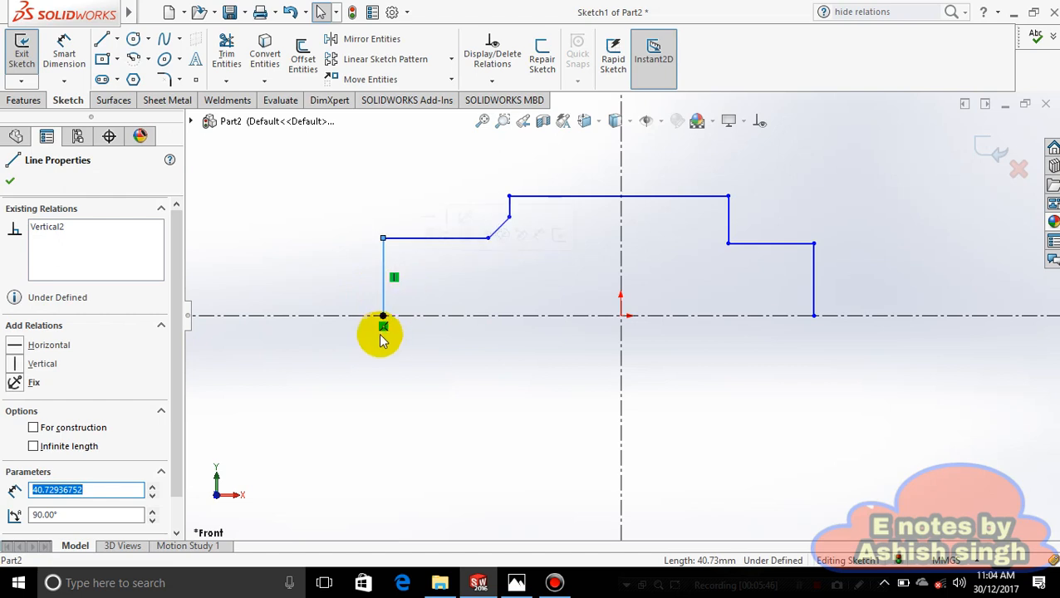
pyautogui.click(445, 299)
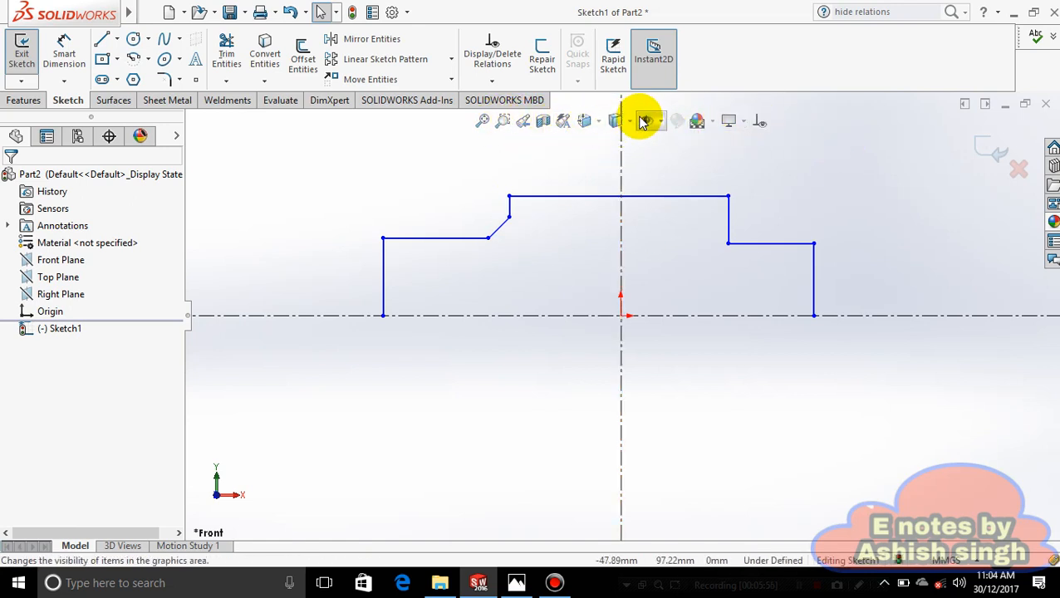
pyautogui.click(645, 122)
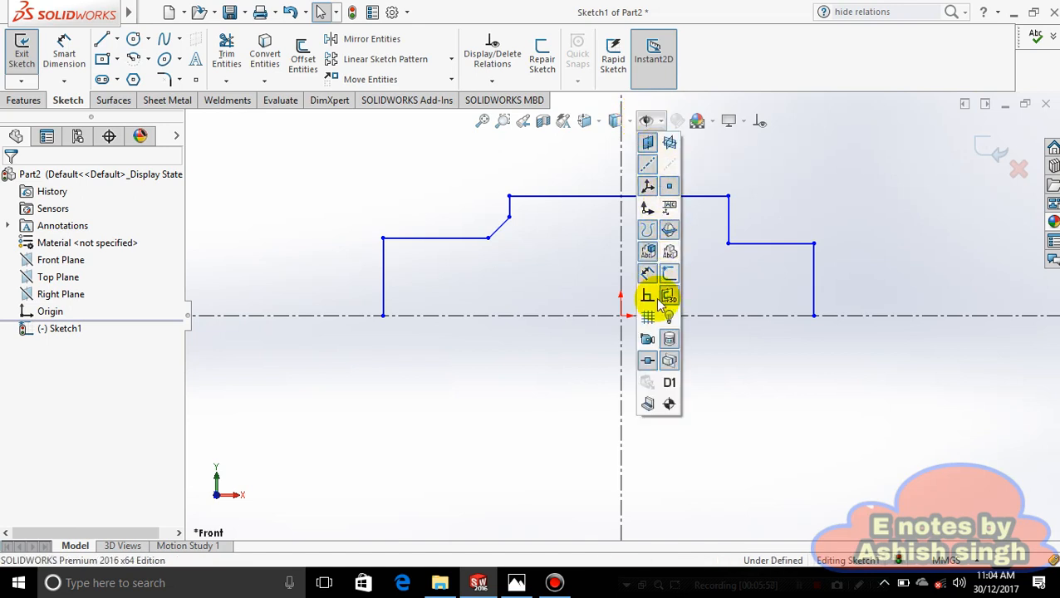
pyautogui.click(781, 170)
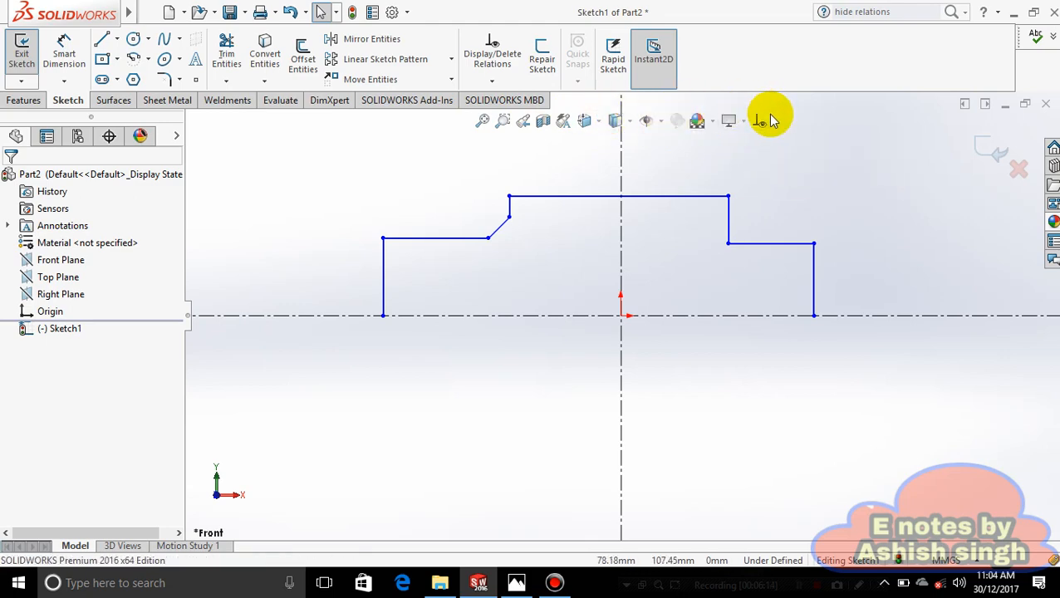
# Customize the heads-up view toolbar by adding the Normal To command from the Standard Views set
pyautogui.rightClick(729, 121)
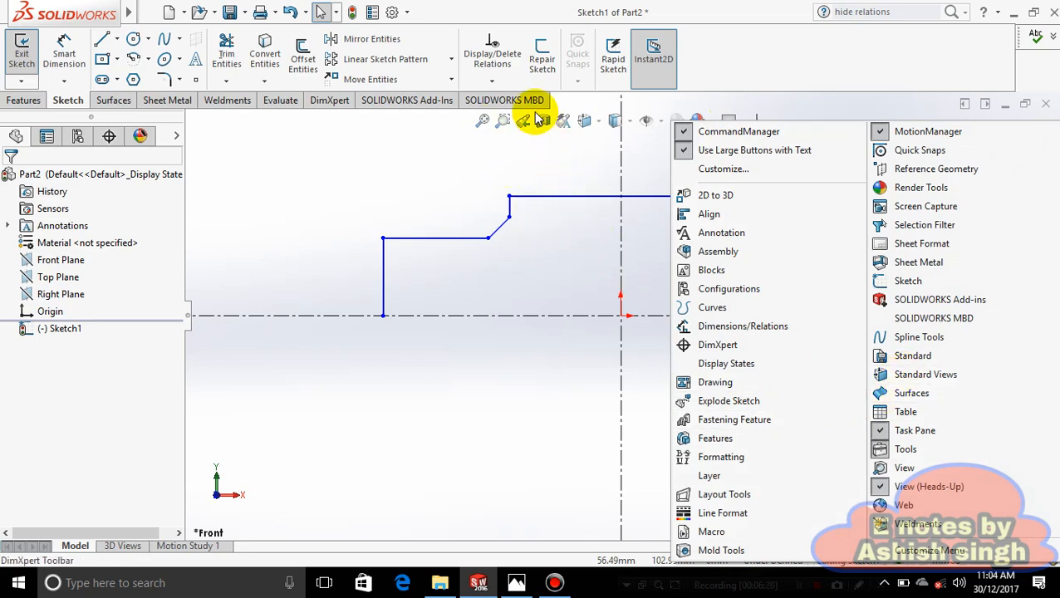
pyautogui.click(713, 168)
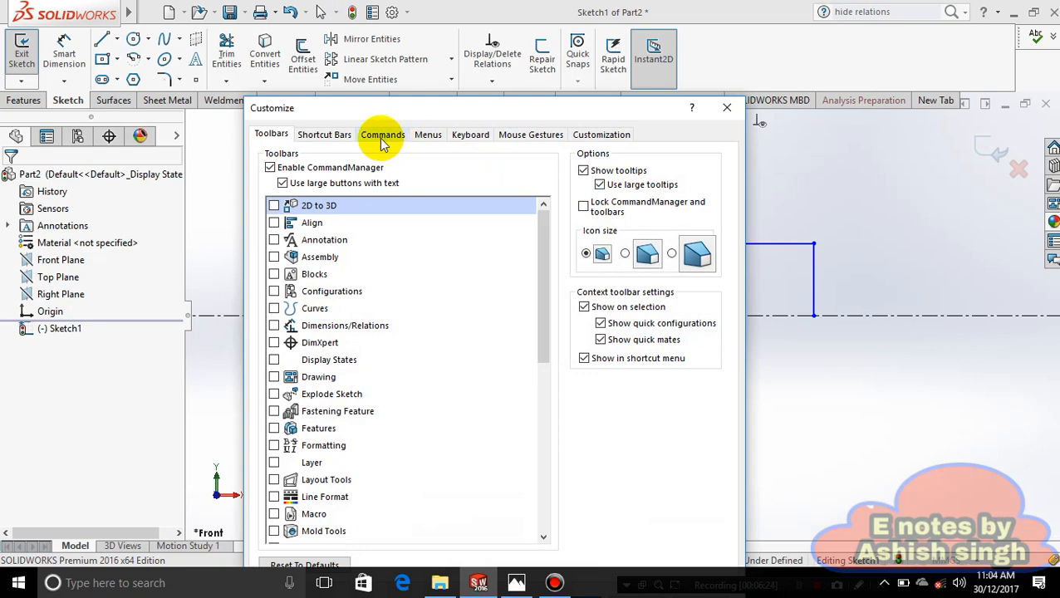
pyautogui.click(333, 139)
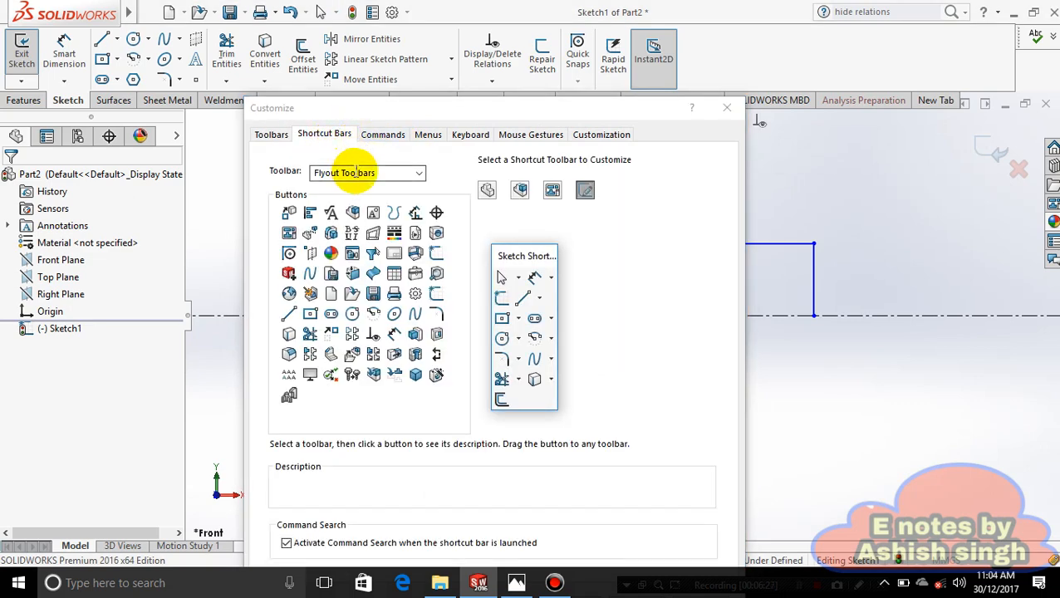
pyautogui.click(415, 178)
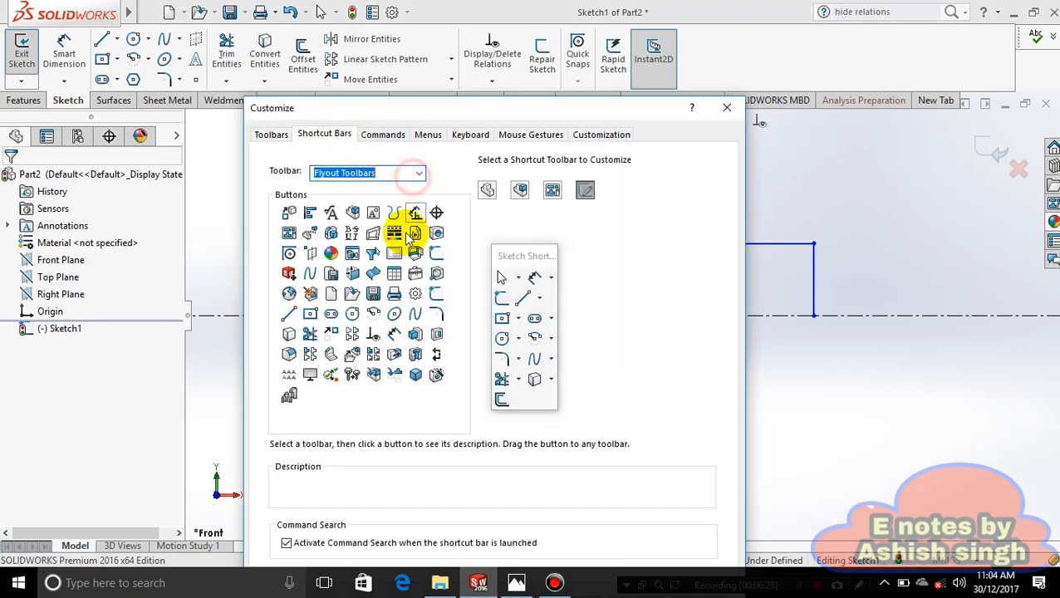
pyautogui.click(415, 172)
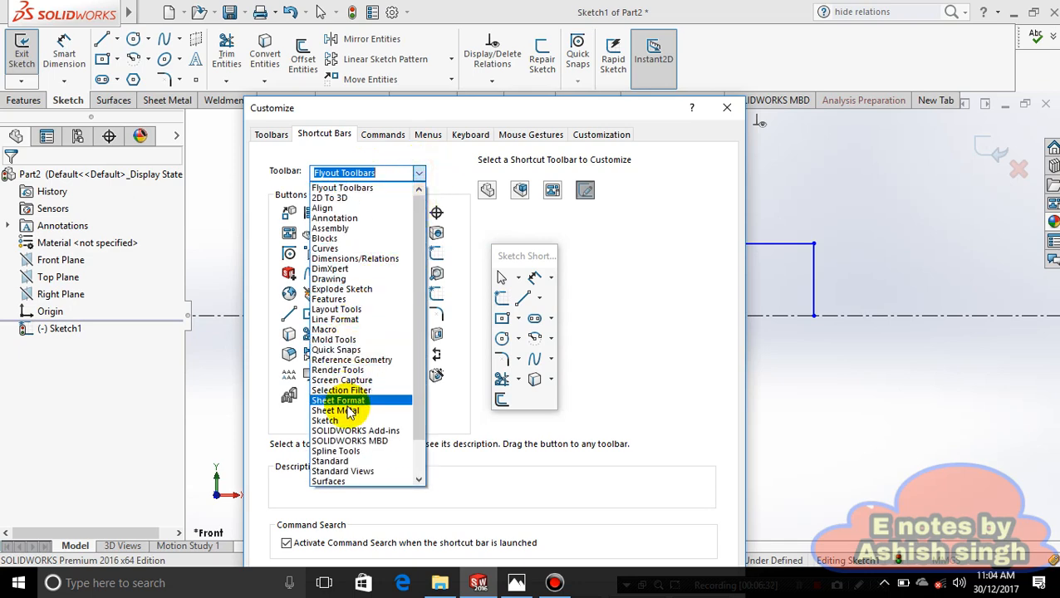
pyautogui.click(341, 471)
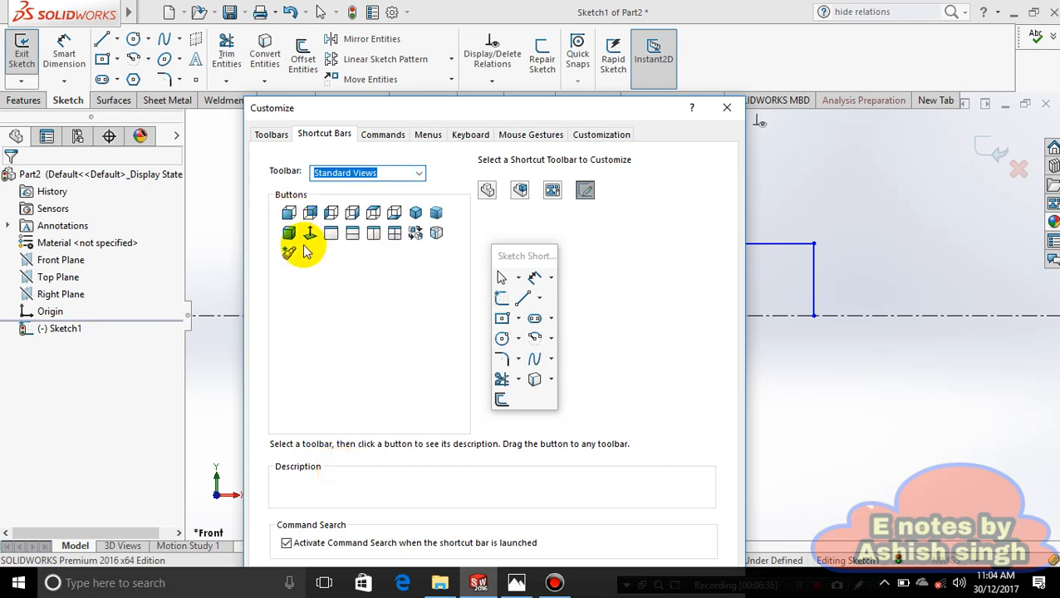
pyautogui.moveTo(308, 241); pyautogui.dragTo(775, 124)
pyautogui.click(728, 109)
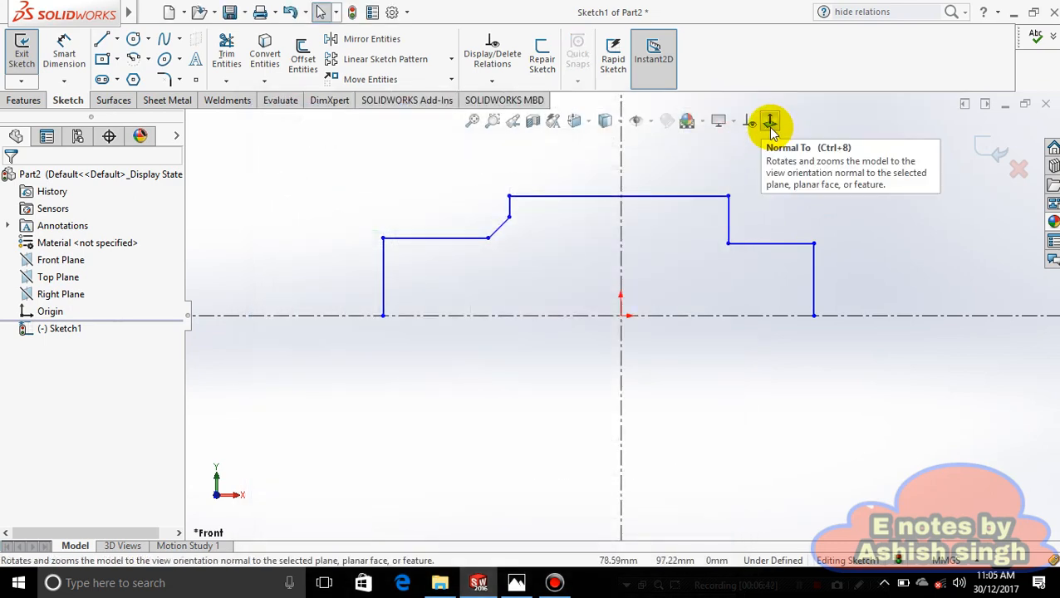
# Try the Normal To view on the sketch, orbit the sketch freely, and restore the view facing the Front Plane
pyautogui.click(771, 125)
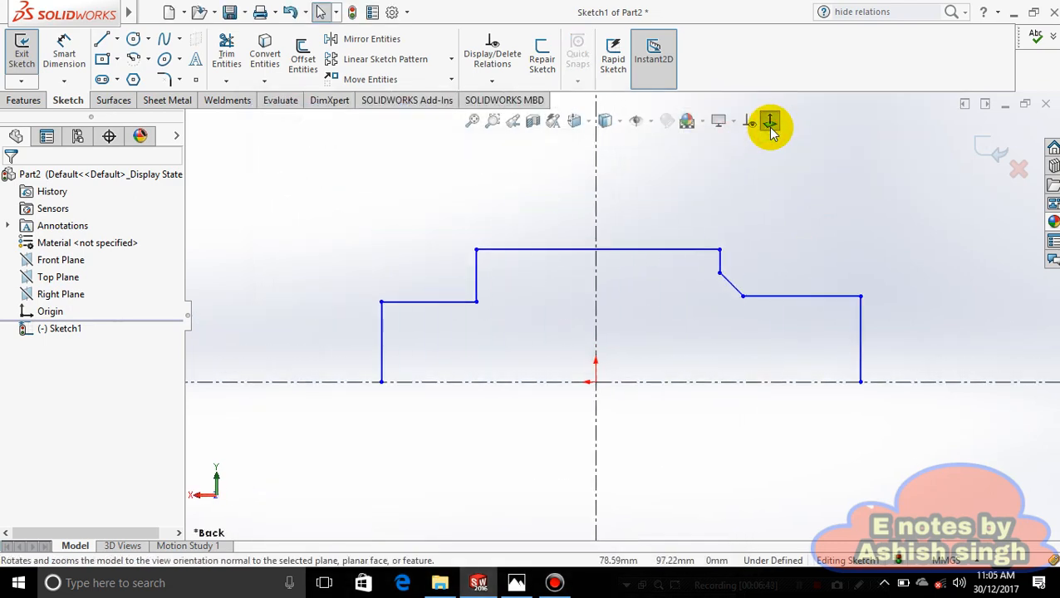
pyautogui.click(769, 123)
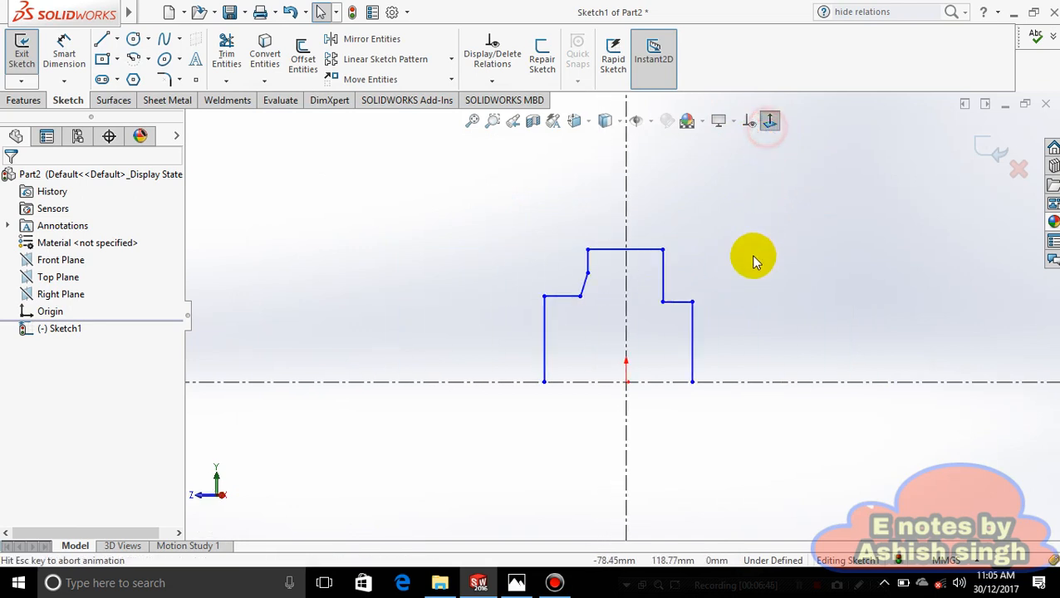
pyautogui.moveTo(745, 279)
pyautogui.mouseDown(button='middle')
pyautogui.moveTo(856, 243)
pyautogui.moveTo(828, 290)
pyautogui.mouseUp(button='middle')
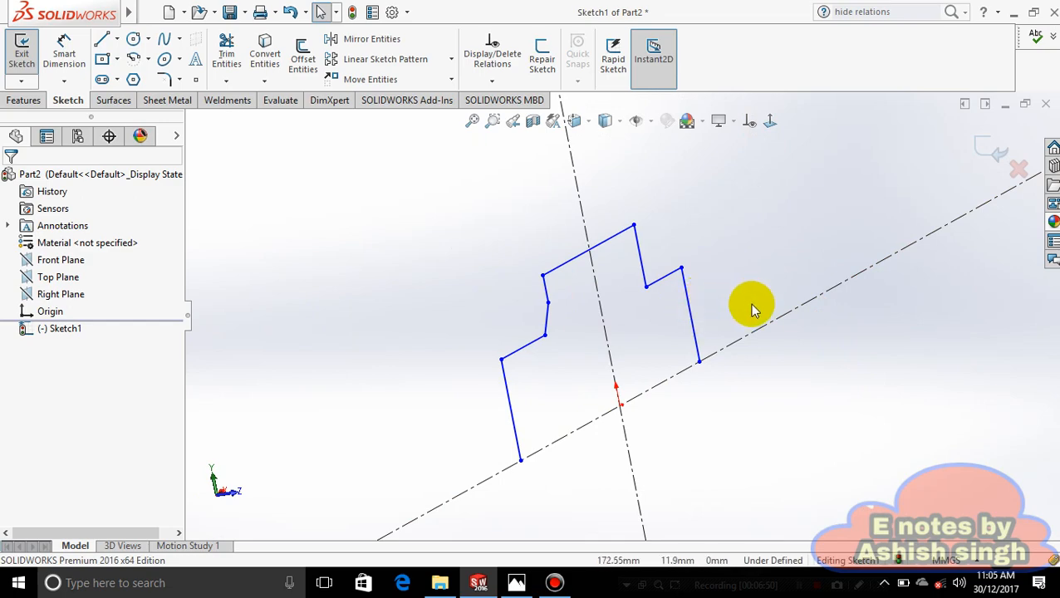
pyautogui.moveTo(748, 307)
pyautogui.mouseDown(button='middle')
pyautogui.moveTo(780, 378)
pyautogui.moveTo(678, 272)
pyautogui.moveTo(649, 394)
pyautogui.moveTo(716, 416)
pyautogui.moveTo(693, 255)
pyautogui.moveTo(674, 374)
pyautogui.moveTo(793, 152)
pyautogui.mouseUp(button='middle')
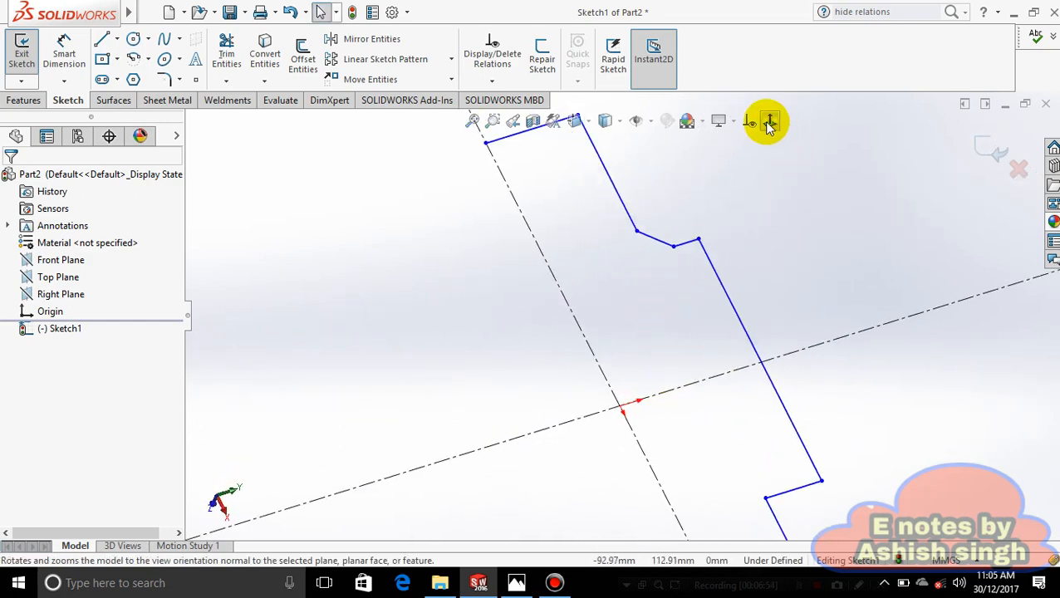
pyautogui.click(769, 122)
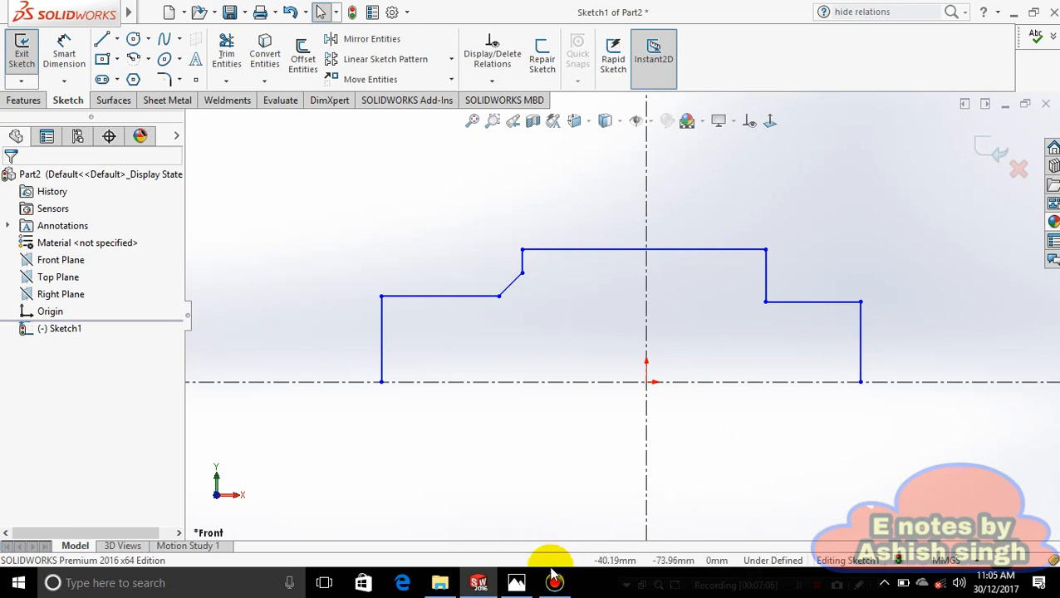
# Check the drawing 5.png and dimension the outline's left vertical line as 50 mm
pyautogui.click(516, 584)
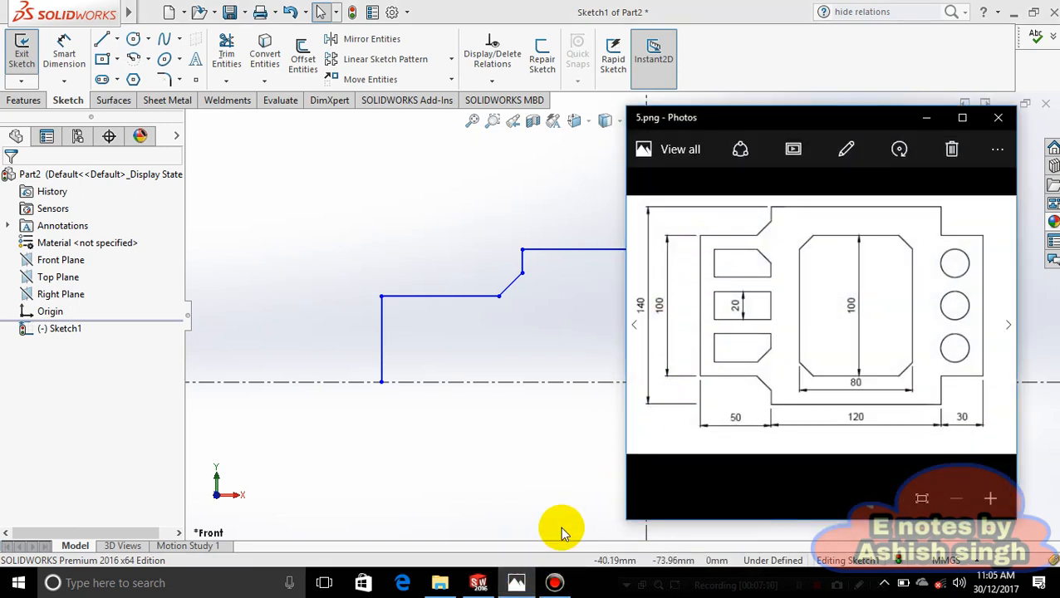
pyautogui.click(515, 584)
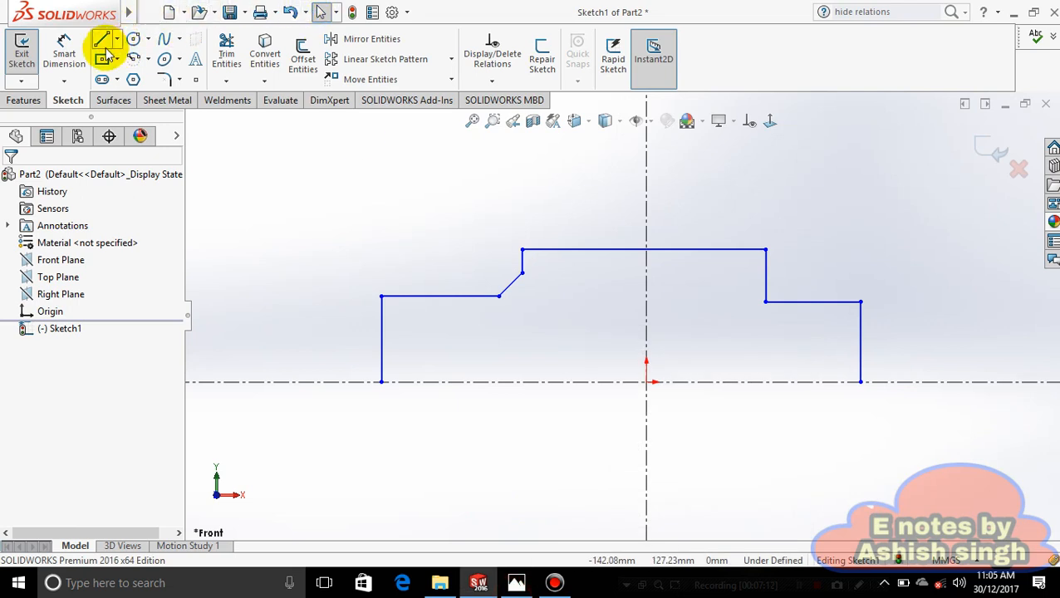
pyautogui.click(63, 58)
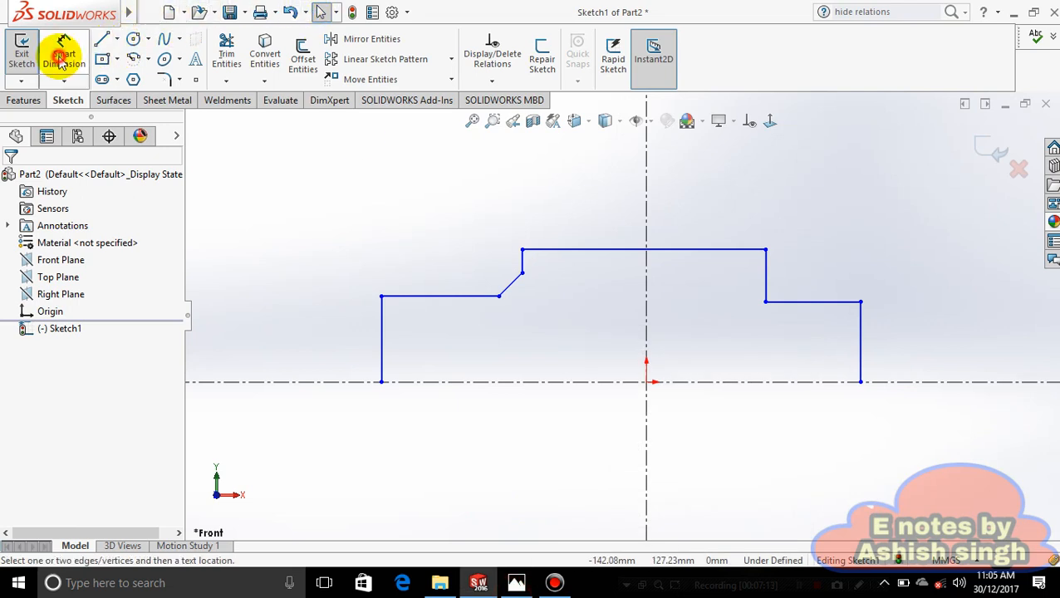
pyautogui.click(384, 337)
pyautogui.click(331, 338)
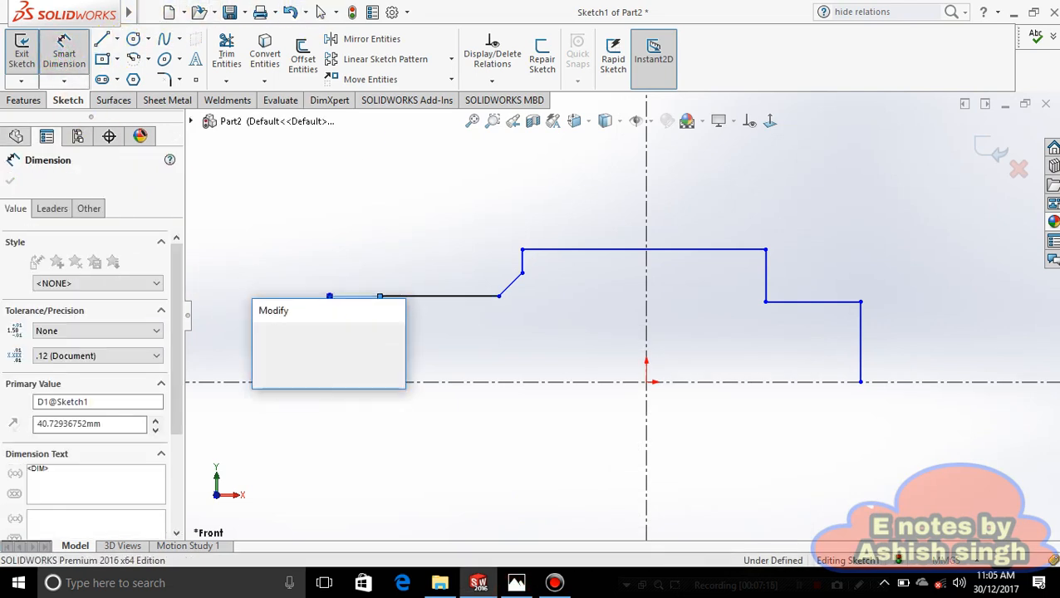
pyautogui.write('50')
pyautogui.press('Return')
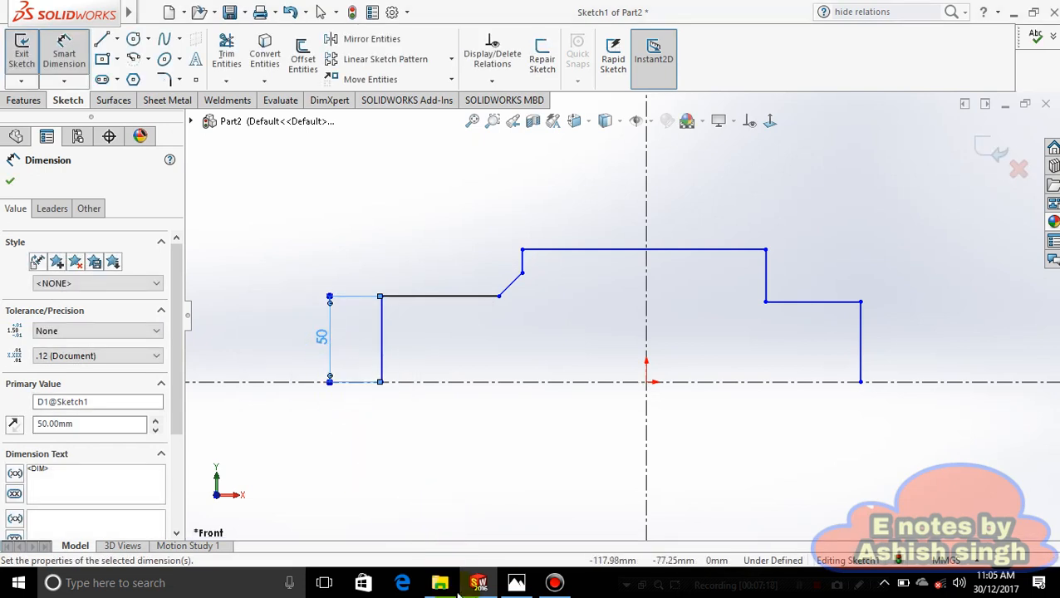
# Consult 5.png and reattach the upper end of the left vertical dimension to the left corner of the outline's top line
pyautogui.click(510, 584)
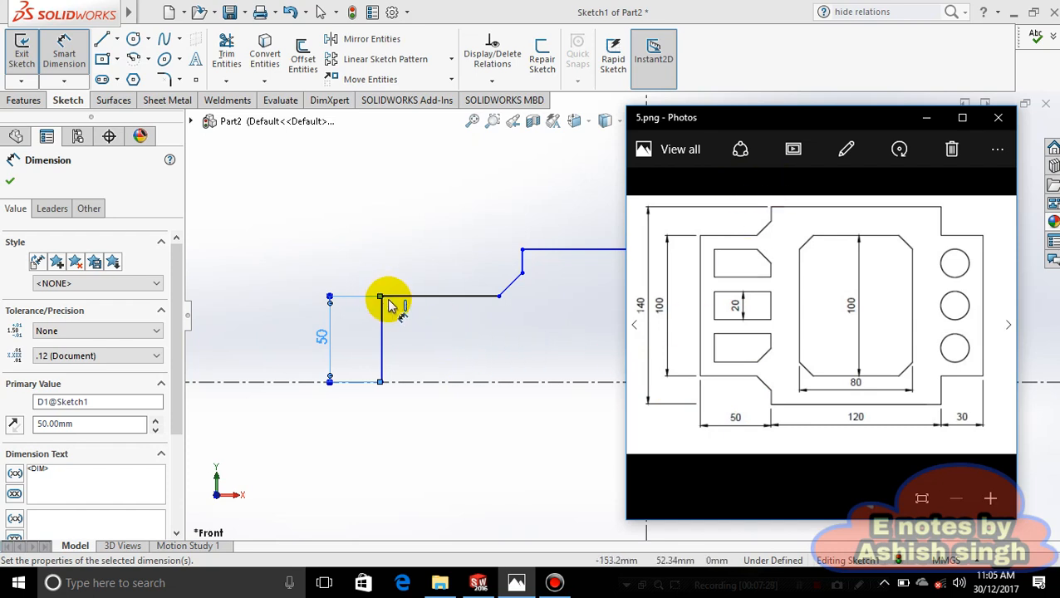
pyautogui.moveTo(380, 297); pyautogui.dragTo(522, 249)
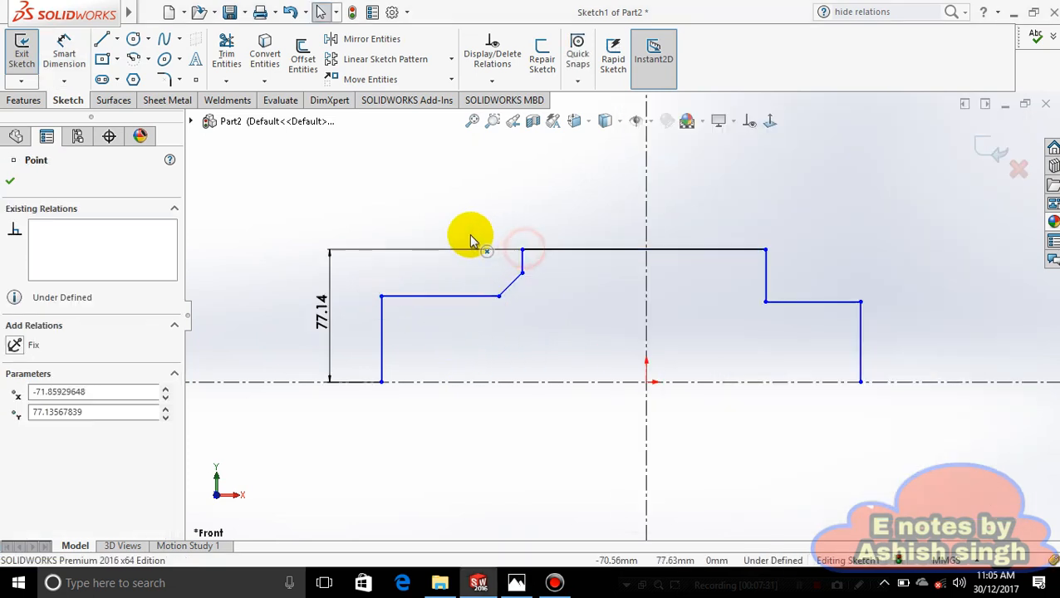
pyautogui.click(382, 314)
pyautogui.click(551, 209)
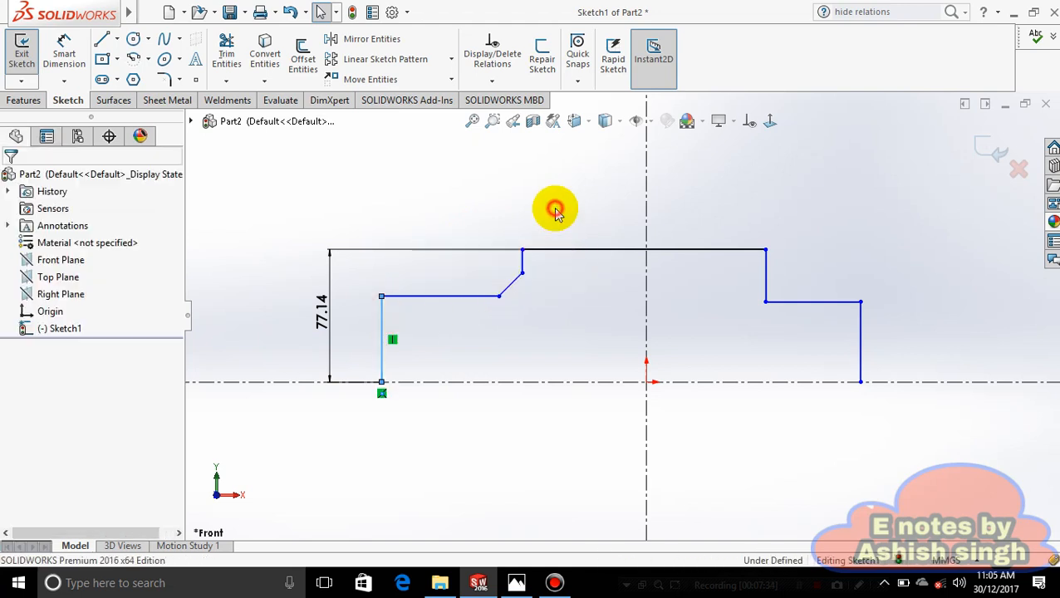
# Dimension the horizontal distance from the left vertical line to the top line's left corner as 50 mm
pyautogui.click(64, 57)
pyautogui.click(380, 314)
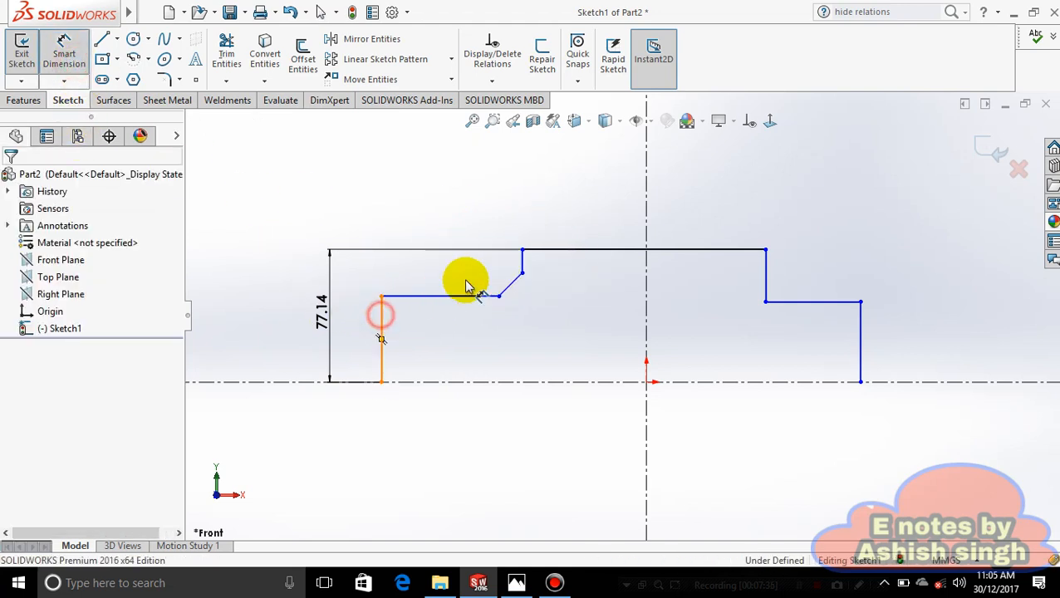
pyautogui.click(550, 250)
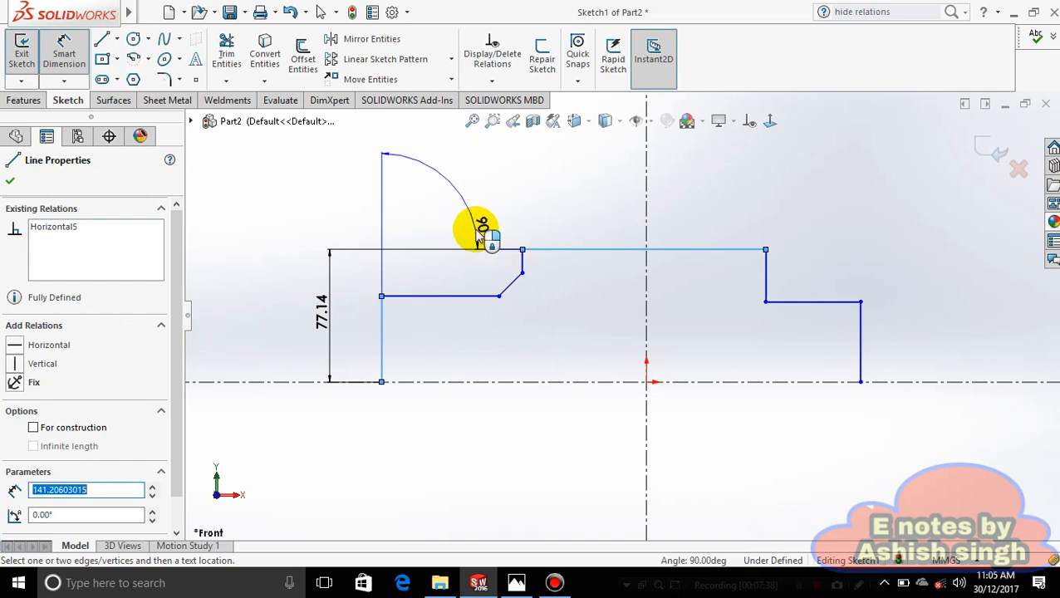
pyautogui.press('Escape')
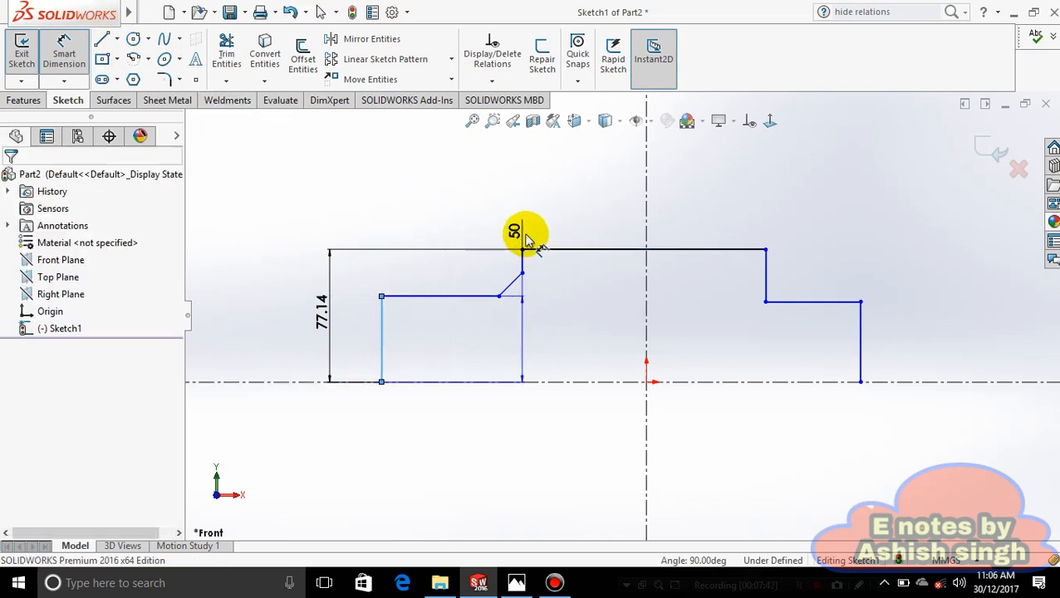
pyautogui.click(522, 249)
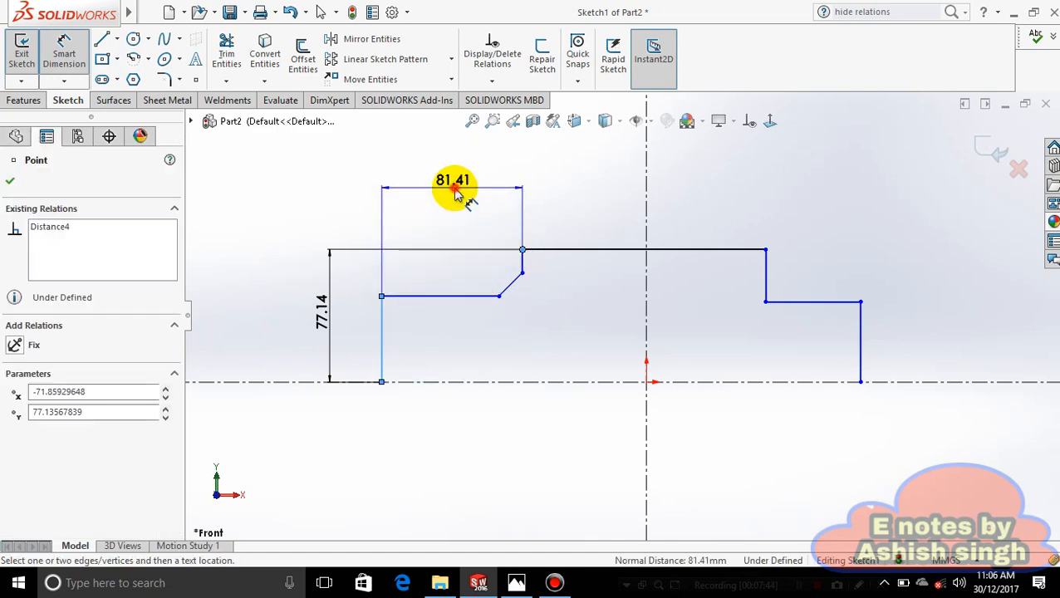
pyautogui.click(457, 193)
pyautogui.write('50')
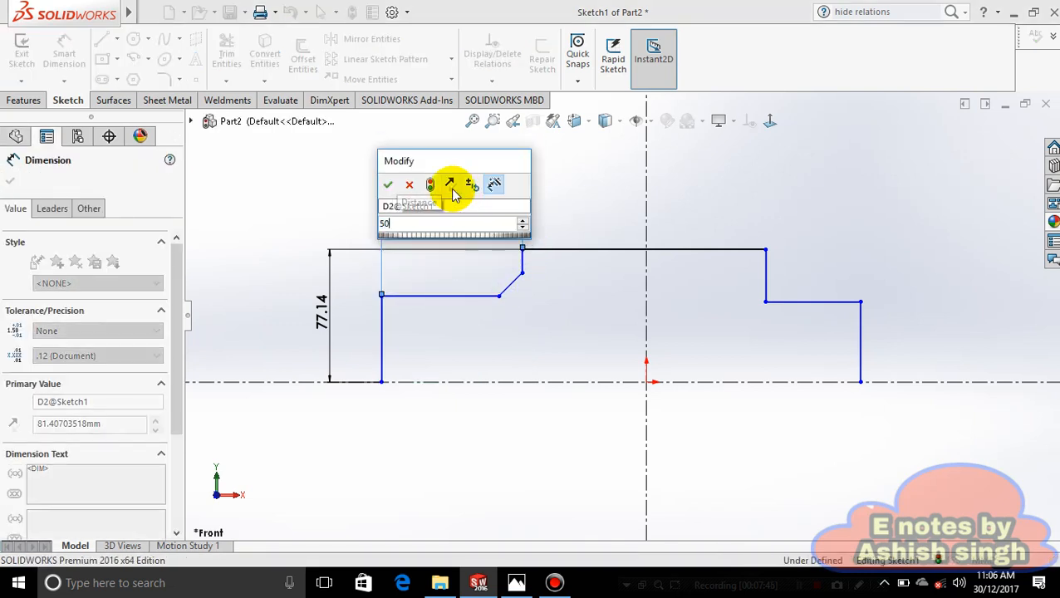
pyautogui.press('Return')
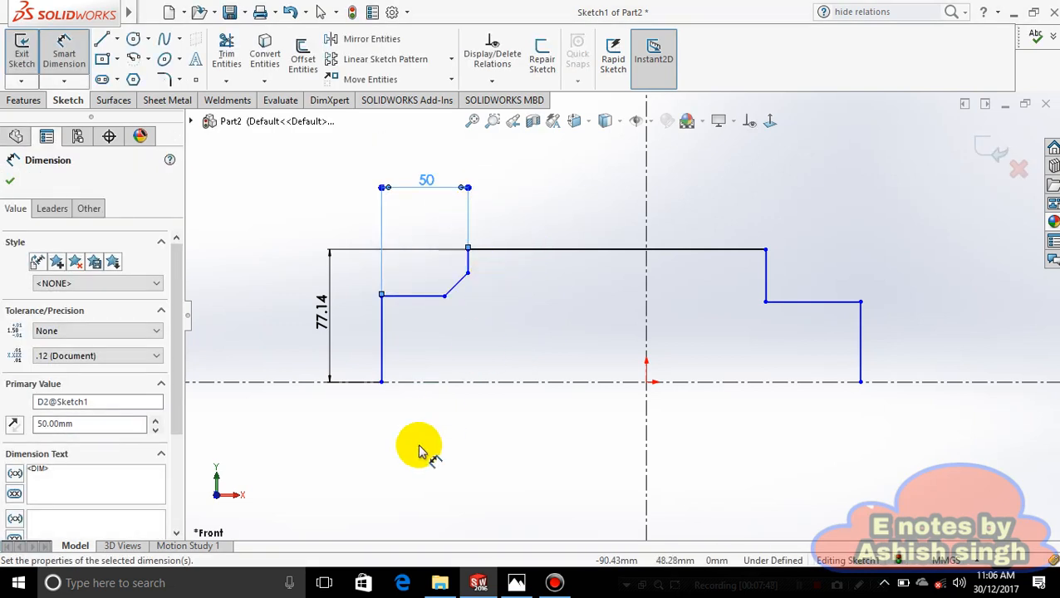
# Consult 5.png and dimension the outline's top horizontal line as 120 mm
pyautogui.click(517, 583)
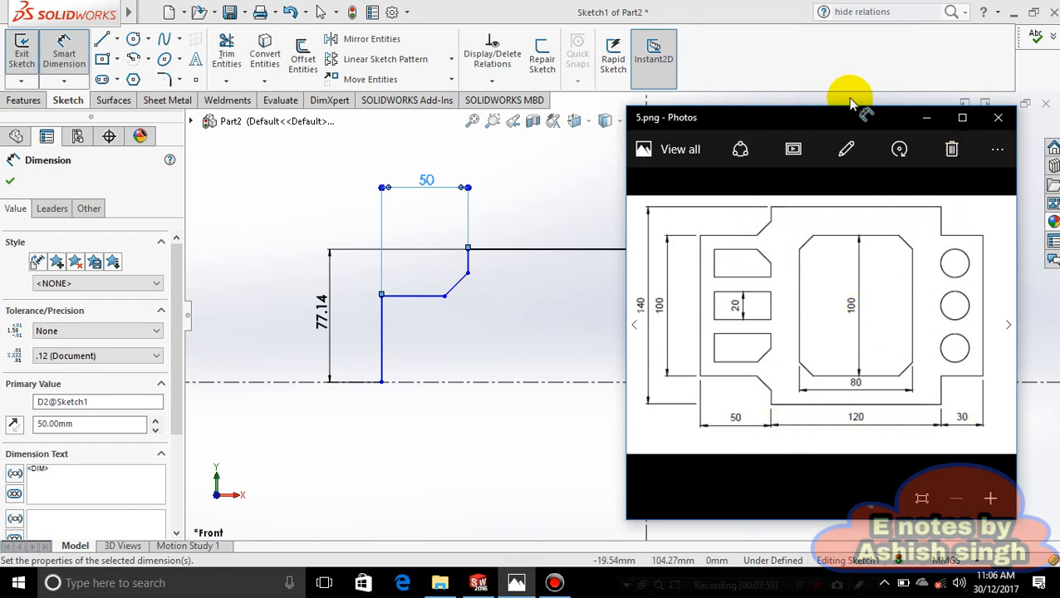
pyautogui.click(524, 249)
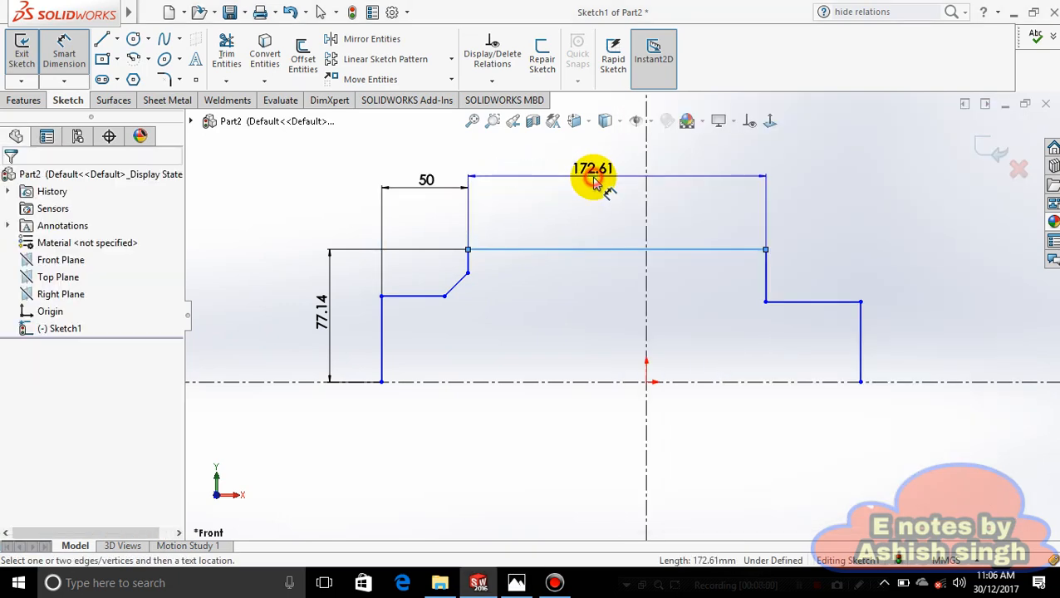
pyautogui.click(594, 182)
pyautogui.write('120')
pyautogui.press('Return')
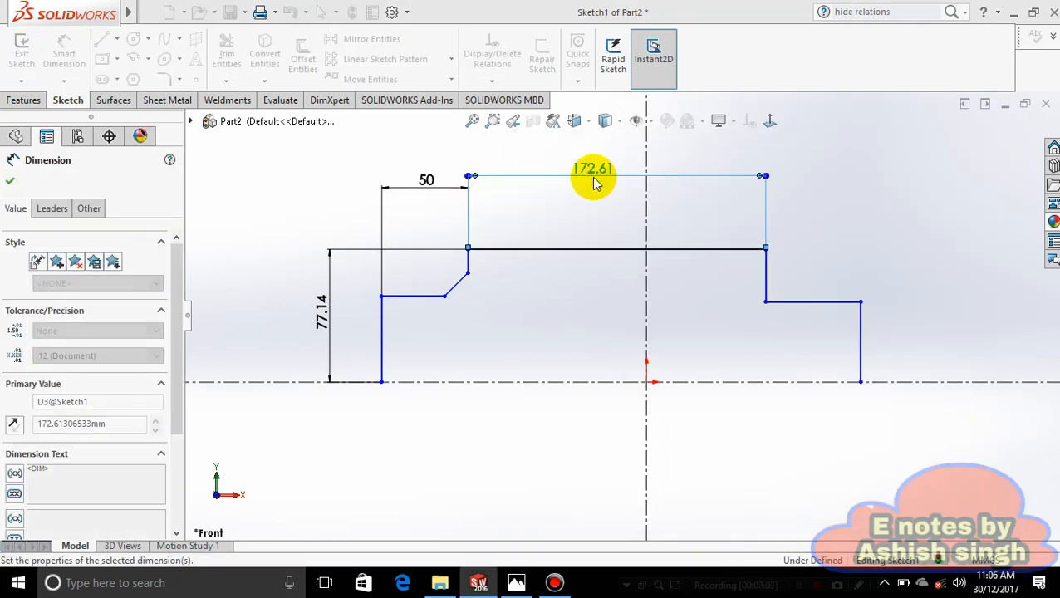
# Consult the drawing 5.png and dimension the outline's right horizontal step line as 30 mm
pyautogui.click(516, 582)
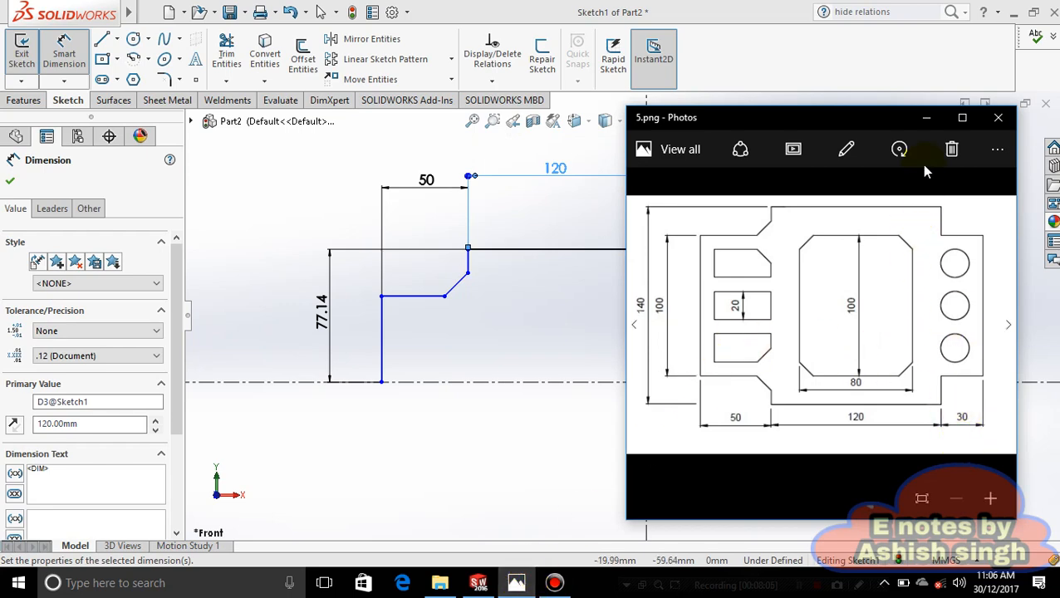
pyautogui.click(930, 121)
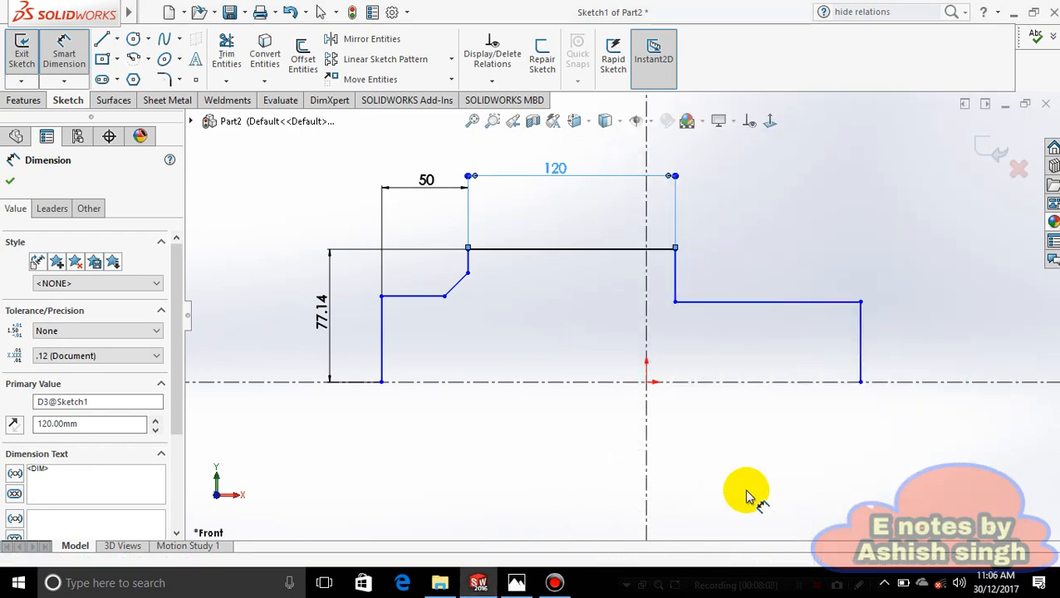
pyautogui.click(516, 583)
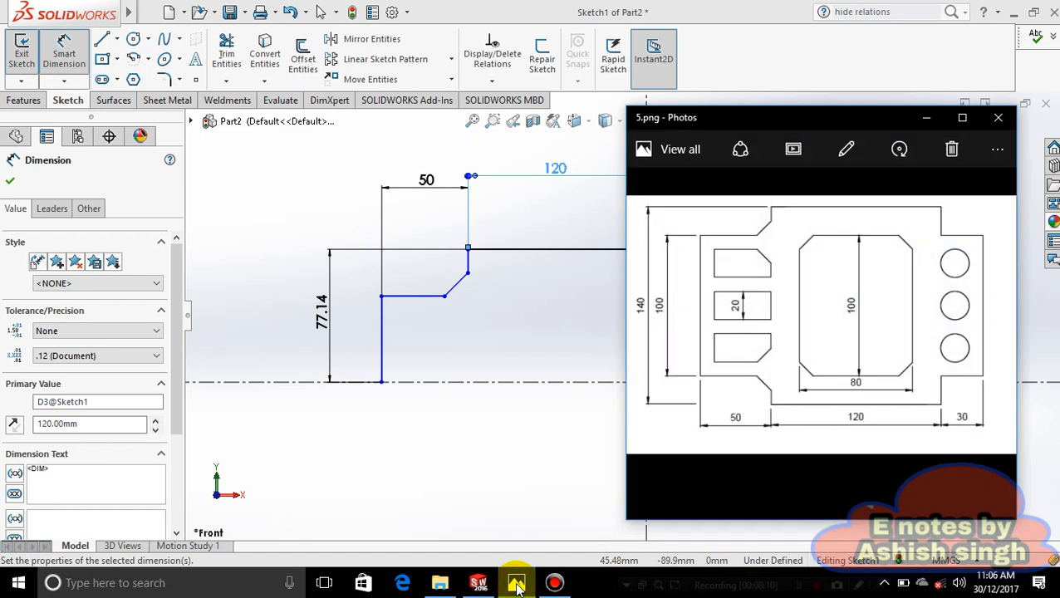
pyautogui.click(516, 584)
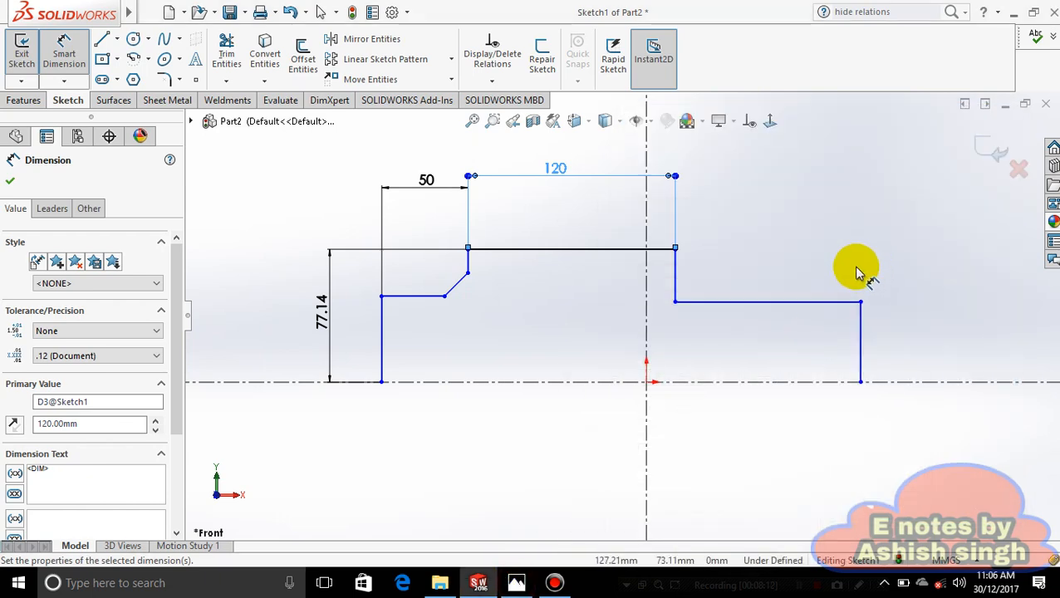
pyautogui.click(811, 302)
pyautogui.click(795, 226)
pyautogui.write('30')
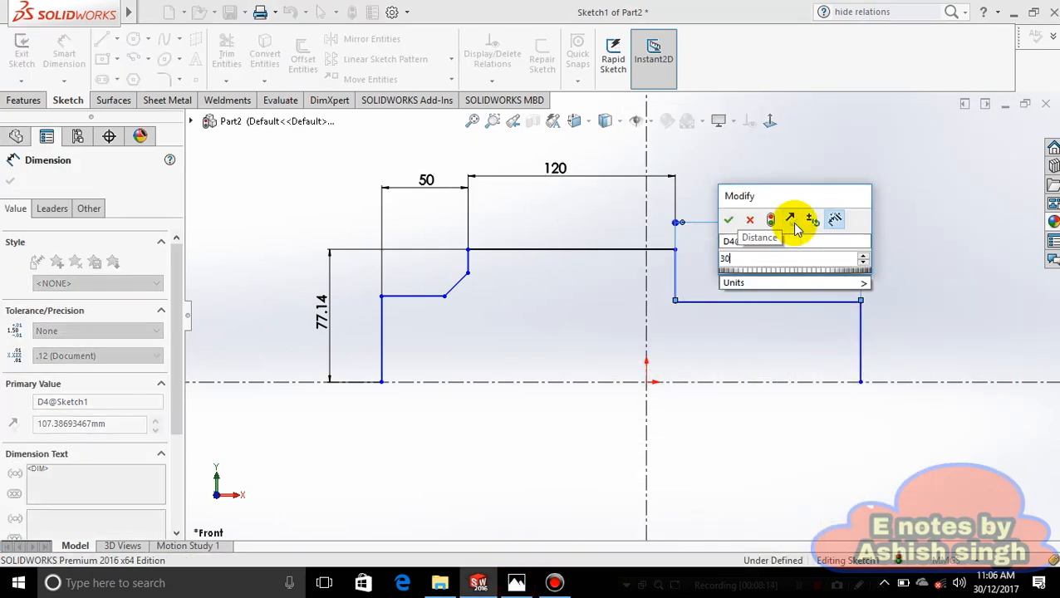
pyautogui.press('Return')
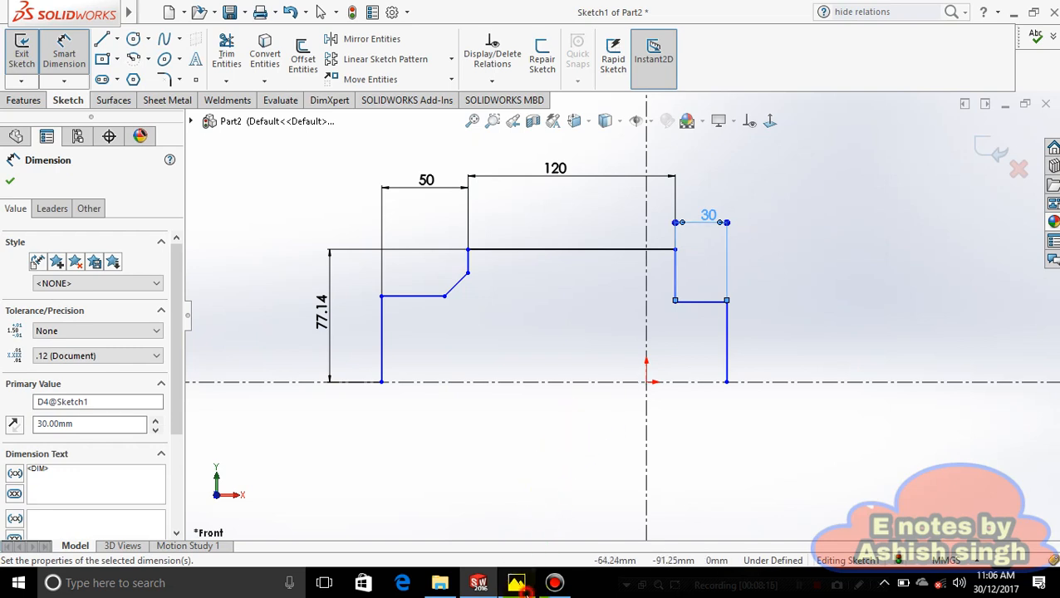
# Consult 5.png and try to dimension the outline's right vertical line as 50 mm
pyautogui.click(518, 585)
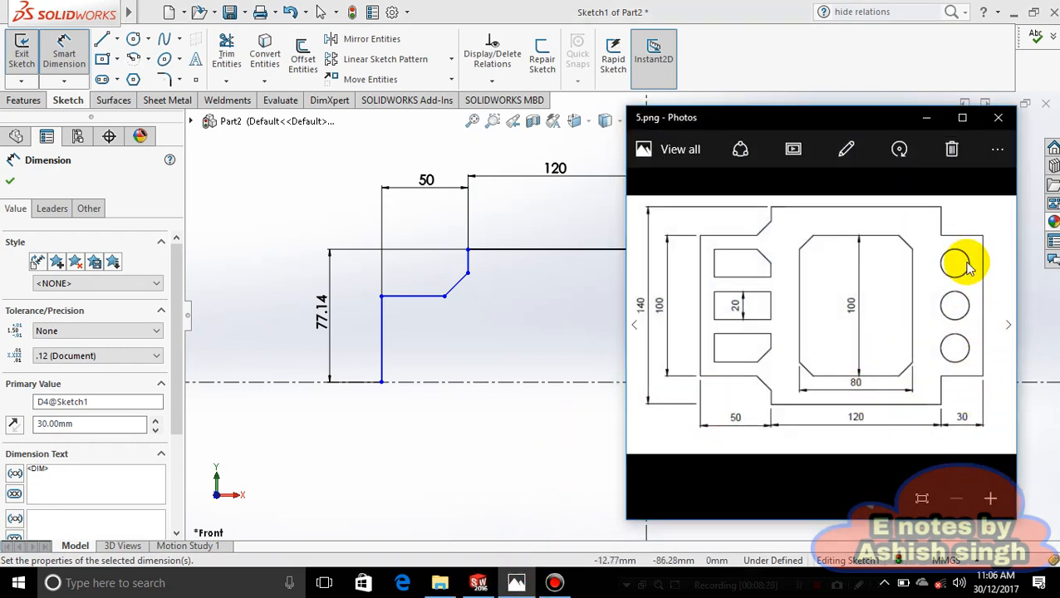
pyautogui.click(938, 117)
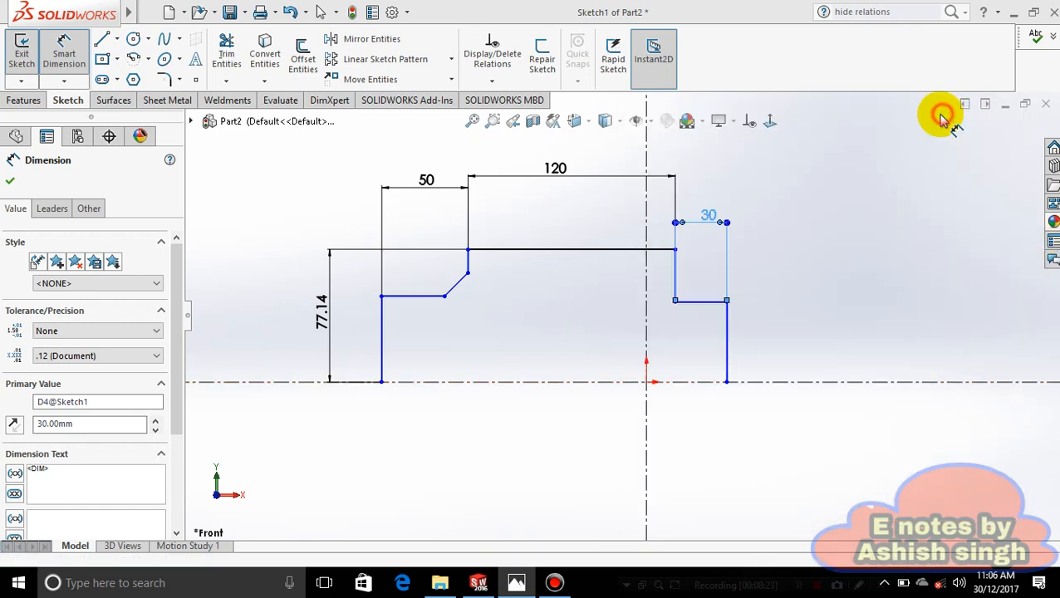
pyautogui.click(727, 349)
pyautogui.click(799, 329)
pyautogui.write('50')
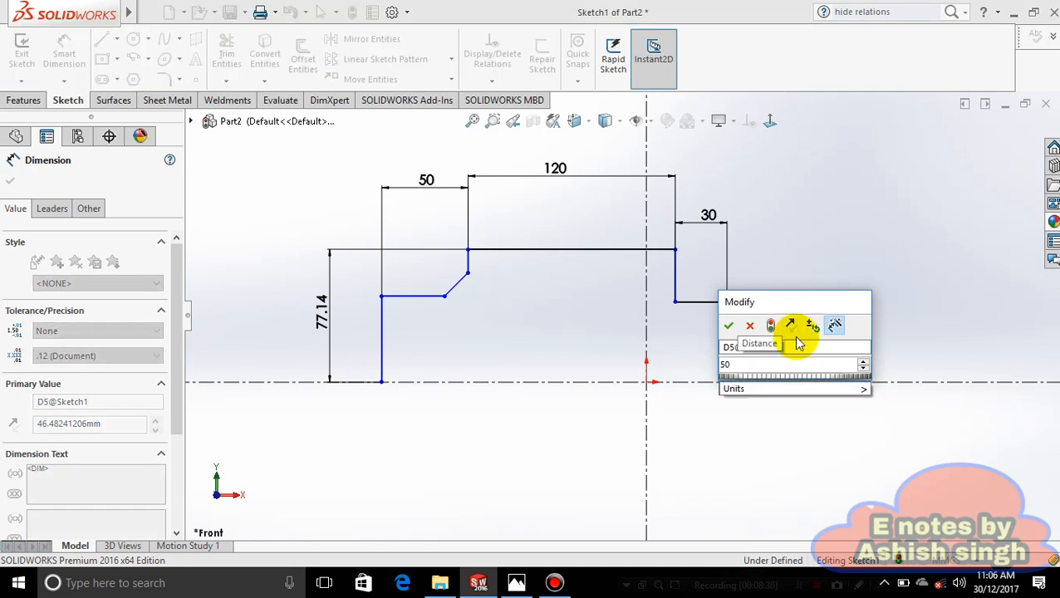
# Dimension the outline's left vertical line as 50 mm
pyautogui.click(383, 340)
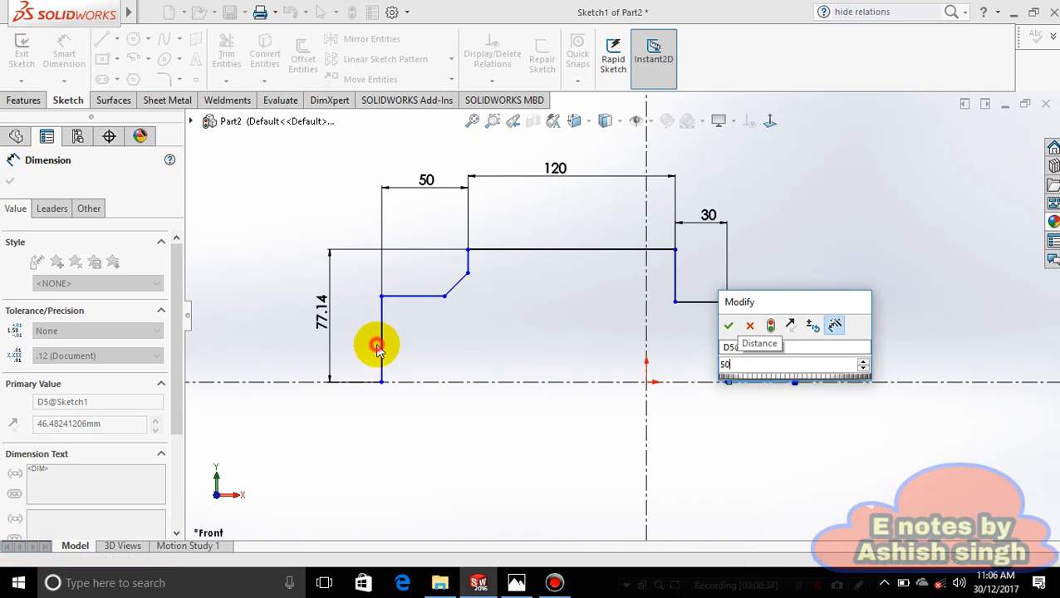
pyautogui.click(380, 347)
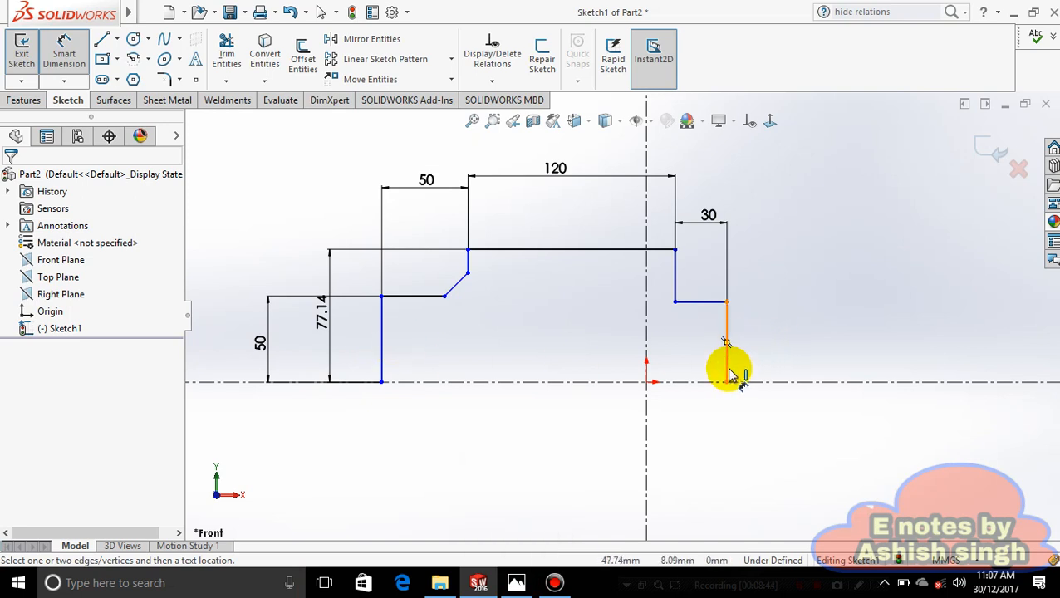
pyautogui.click(729, 371)
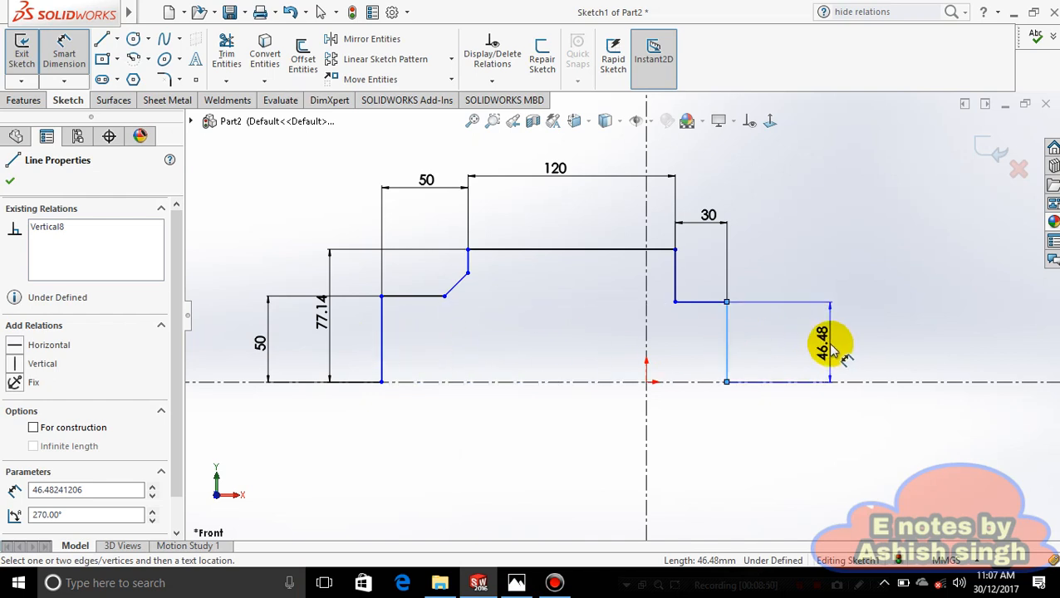
pyautogui.press('Escape')
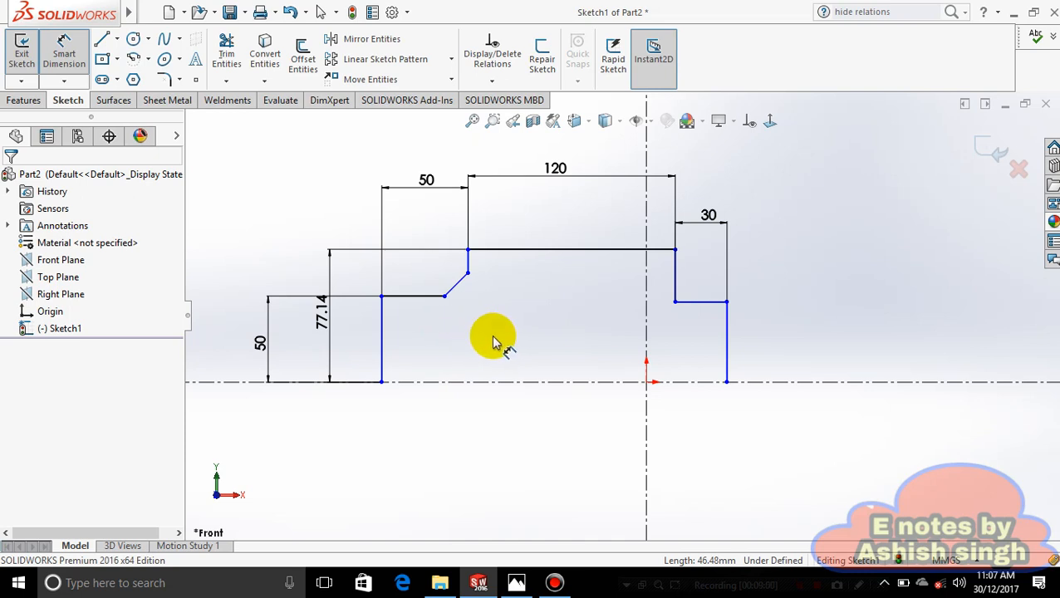
pyautogui.press('Escape')
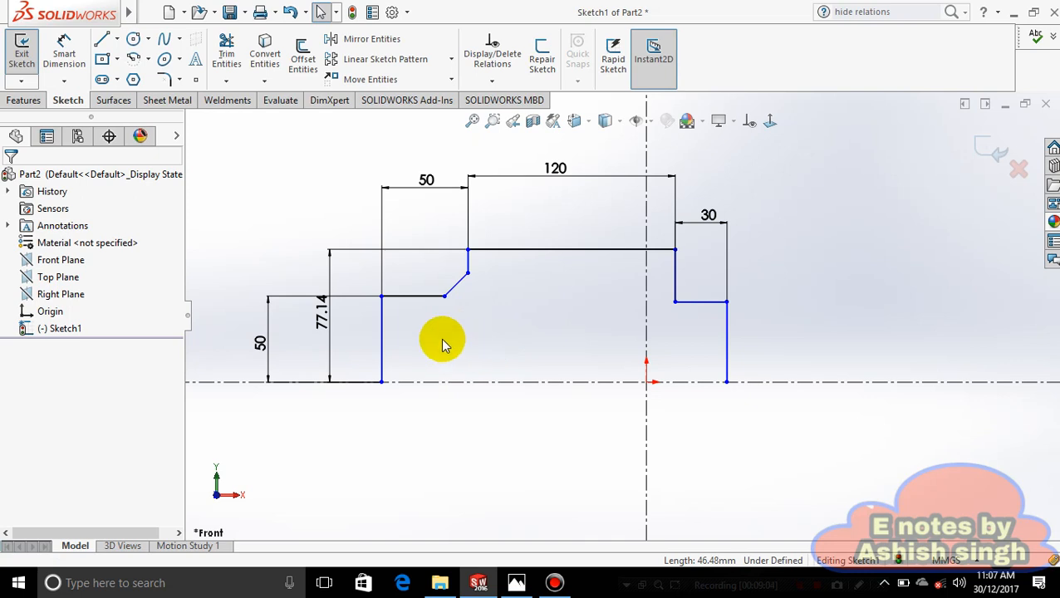
# Add an Equal relation between the outline's left and right outer vertical lines
pyautogui.click(382, 353)
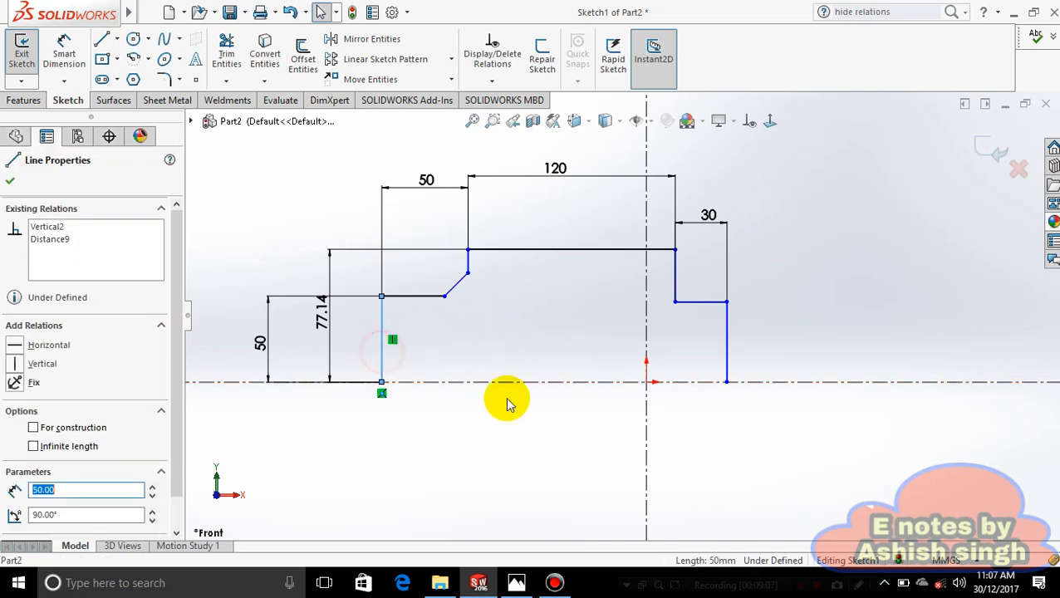
pyautogui.keyDown('ctrl'); pyautogui.click(725, 361); pyautogui.keyUp('ctrl')
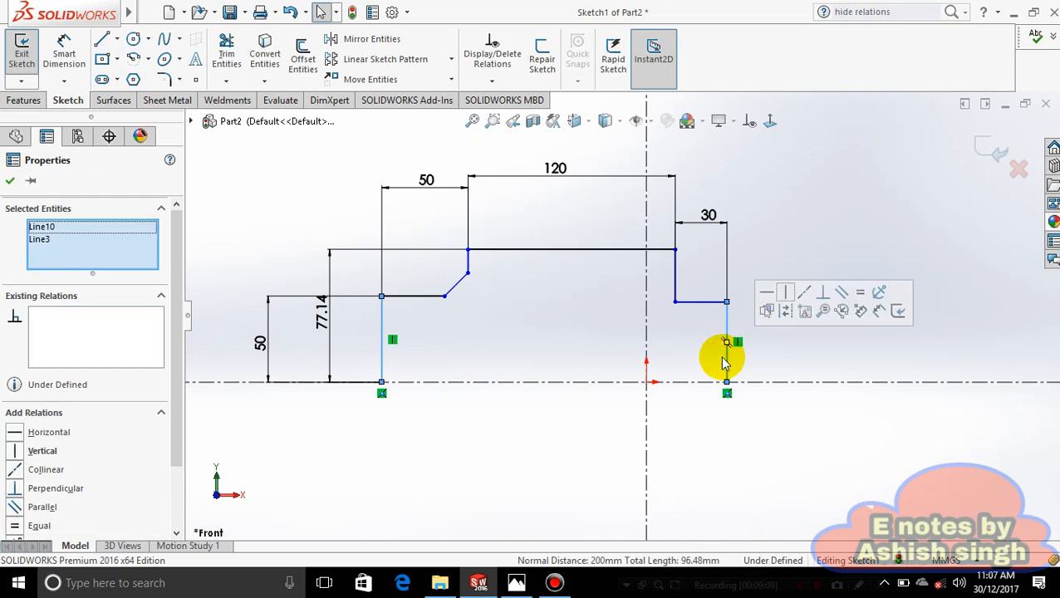
pyautogui.click(859, 299)
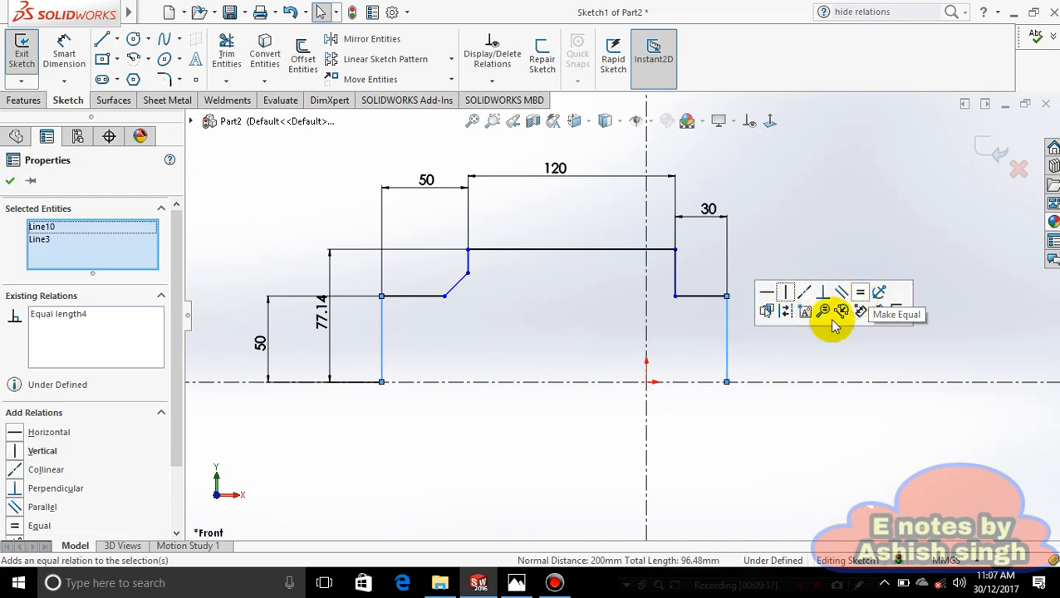
pyautogui.click(756, 344)
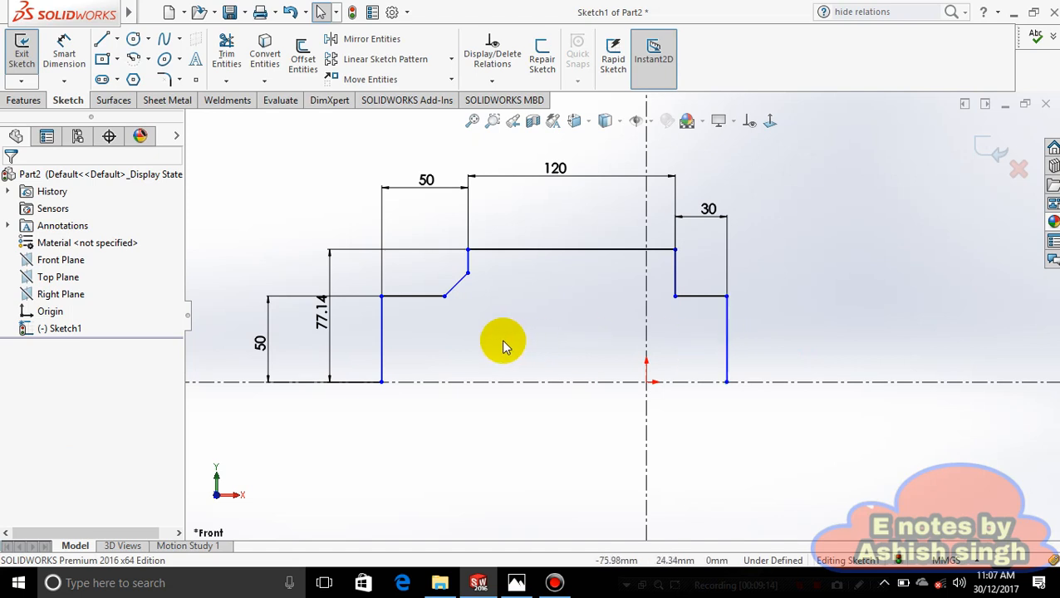
# Try to add a height dimension to the outer right vertical line and decline making it driven
pyautogui.click(65, 52)
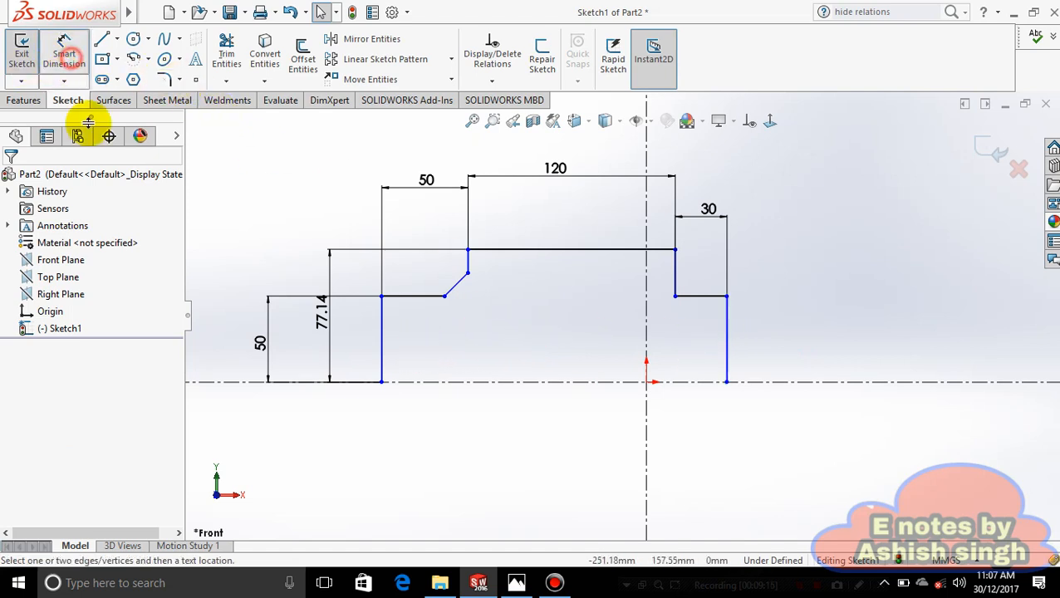
pyautogui.click(728, 349)
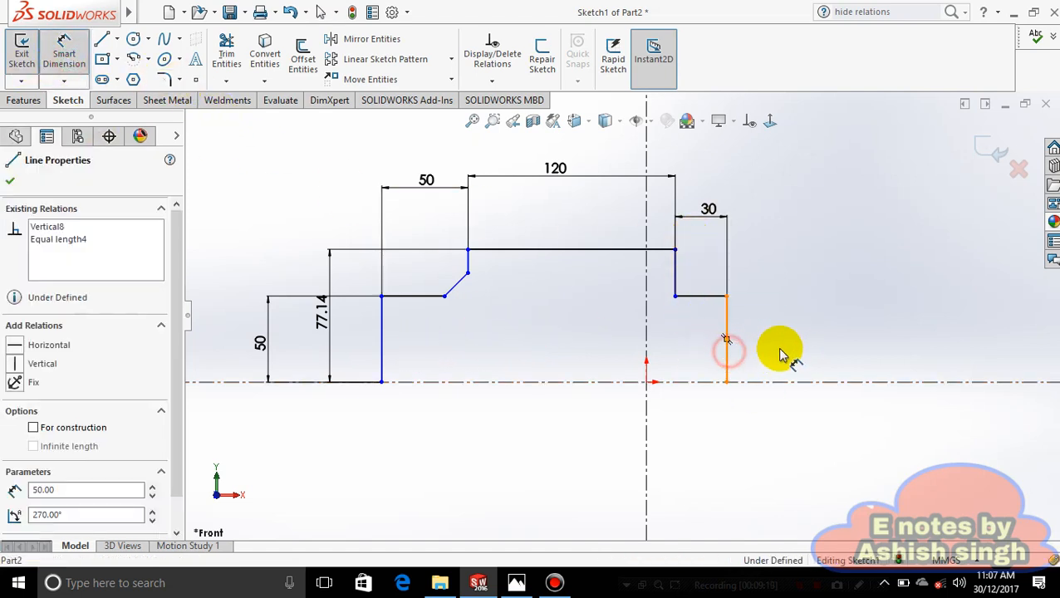
pyautogui.click(789, 349)
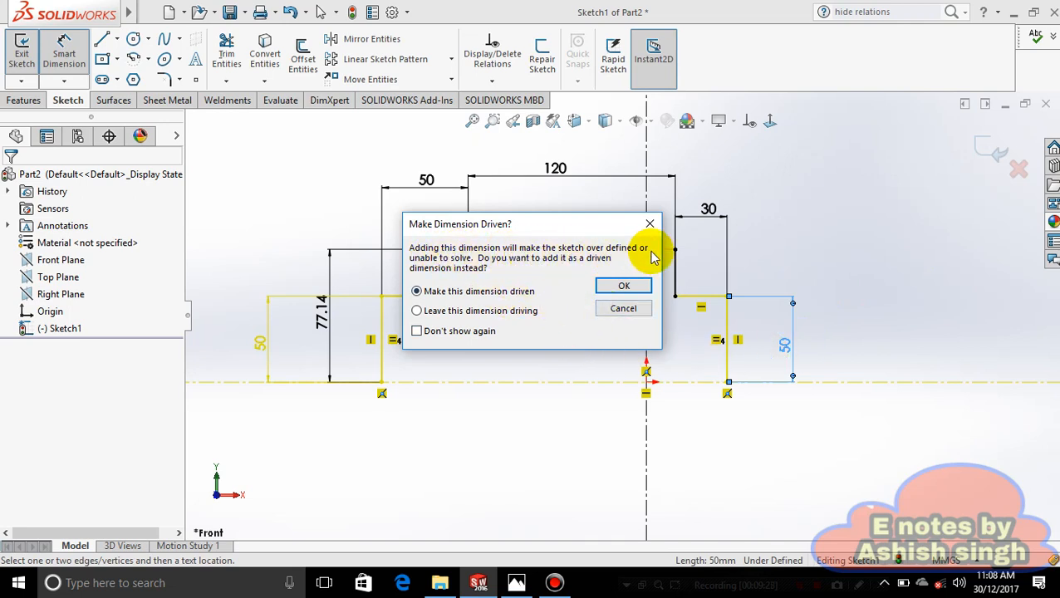
pyautogui.click(623, 309)
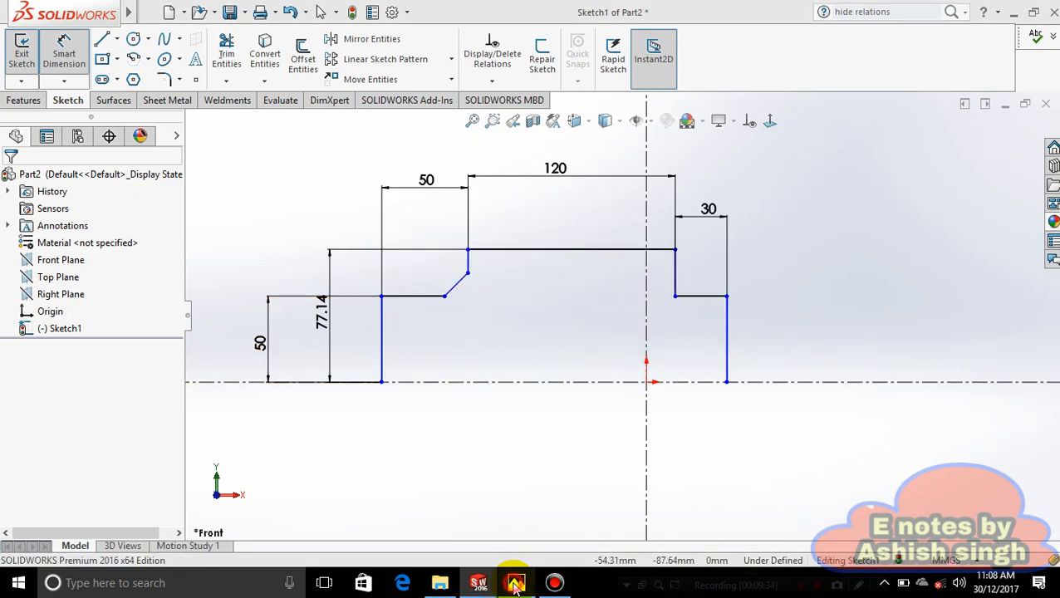
# Check the overall height in 5.png and set the outline's height above the horizontal centerline to 70 mm
pyautogui.click(516, 582)
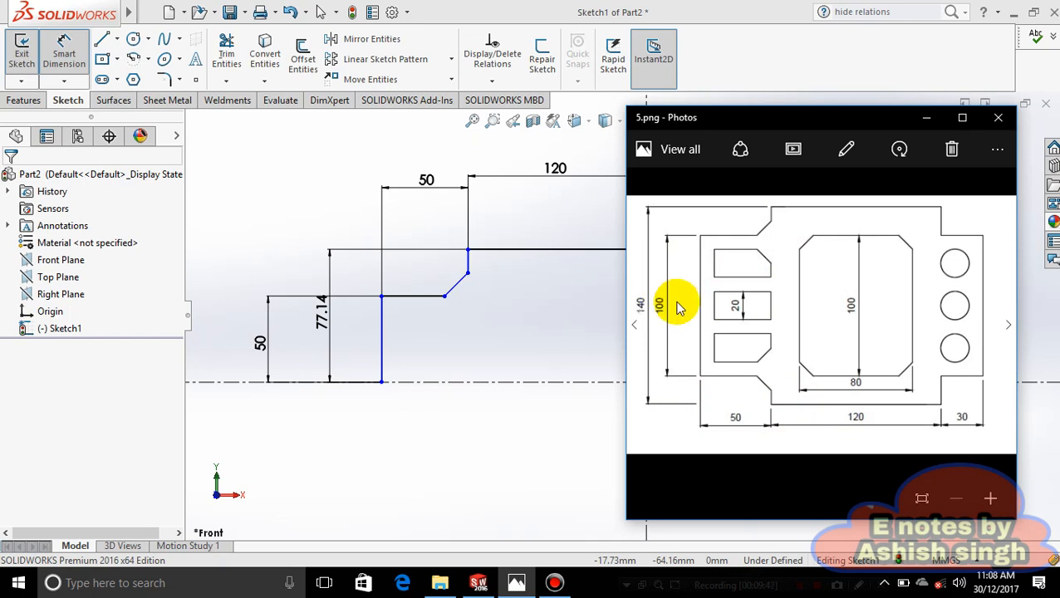
pyautogui.click(927, 119)
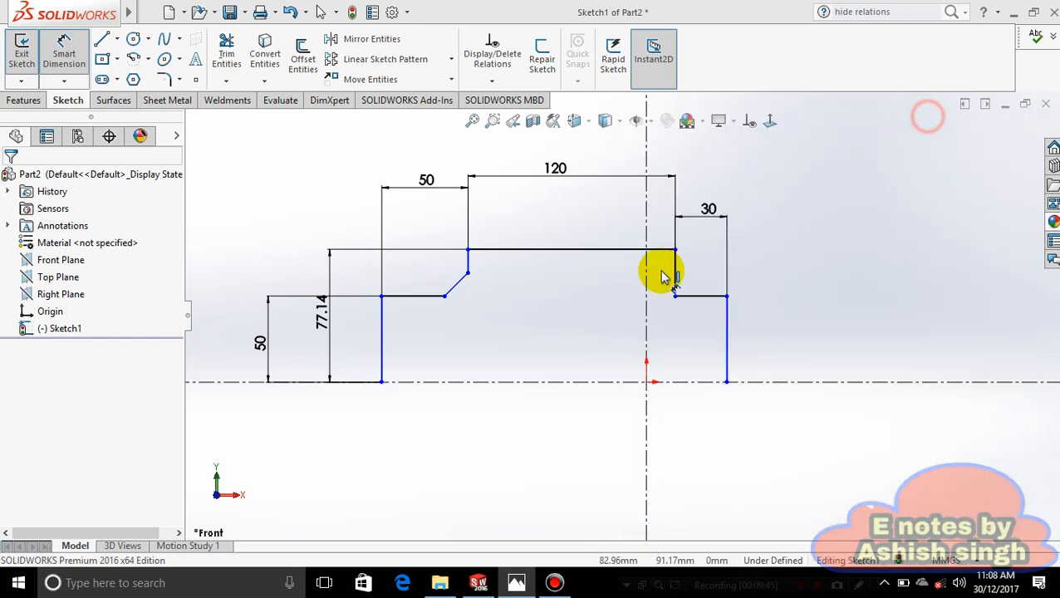
pyautogui.click(382, 383)
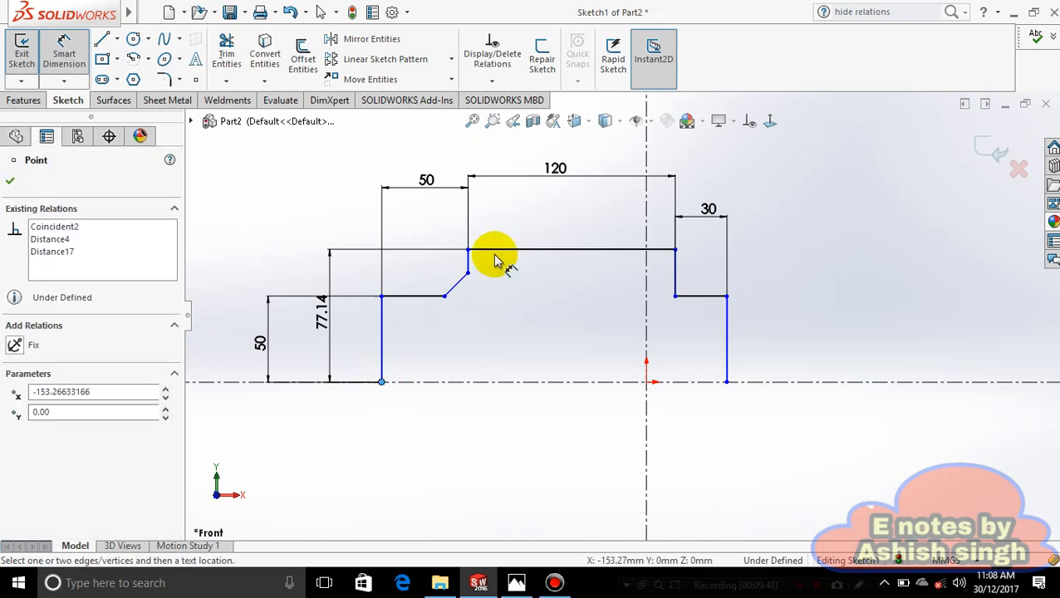
pyautogui.click(468, 249)
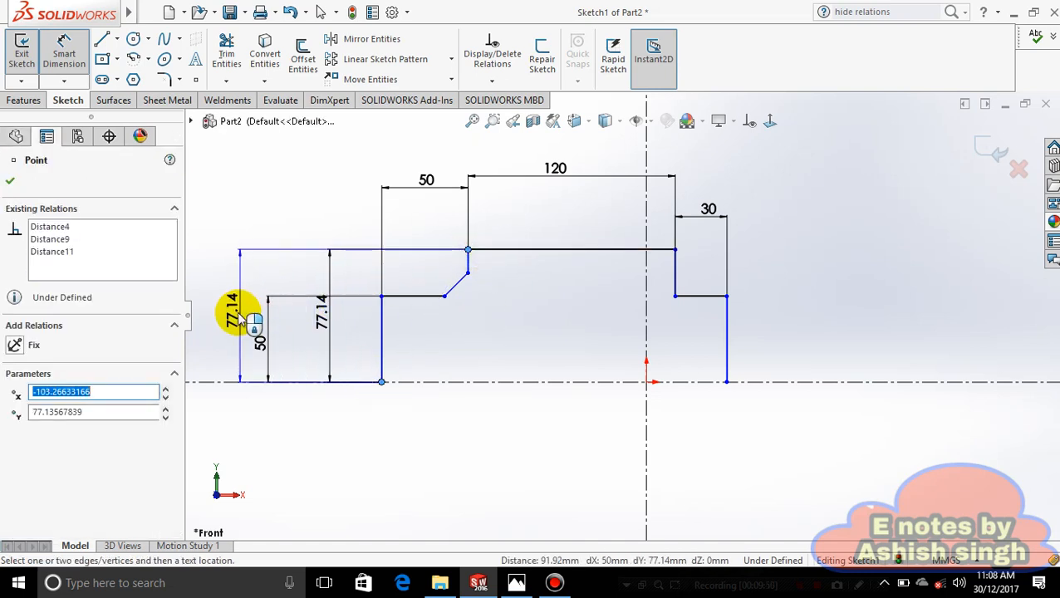
pyautogui.click(237, 316)
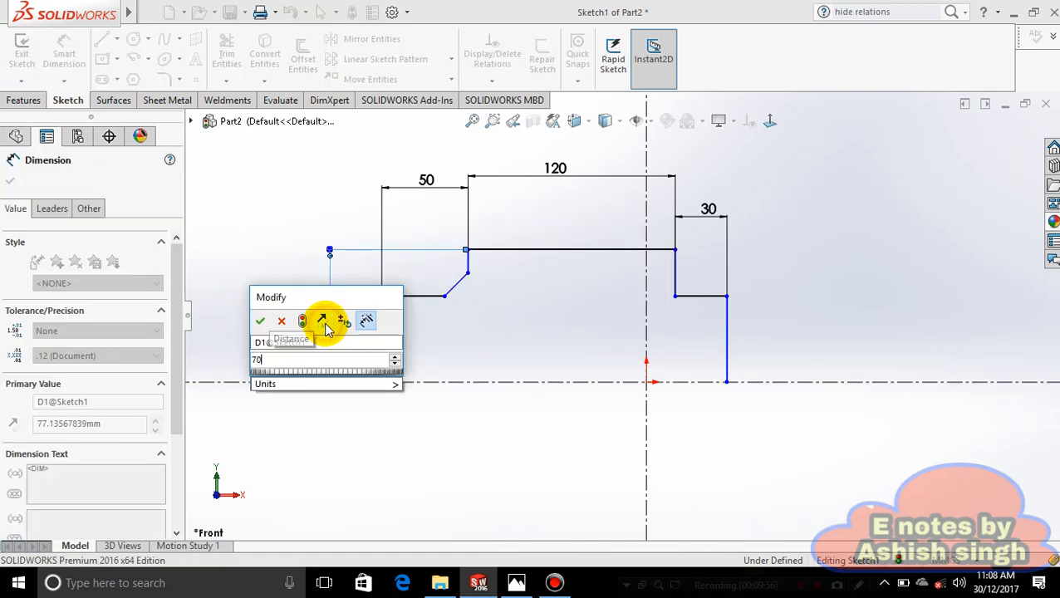
pyautogui.press('Return')
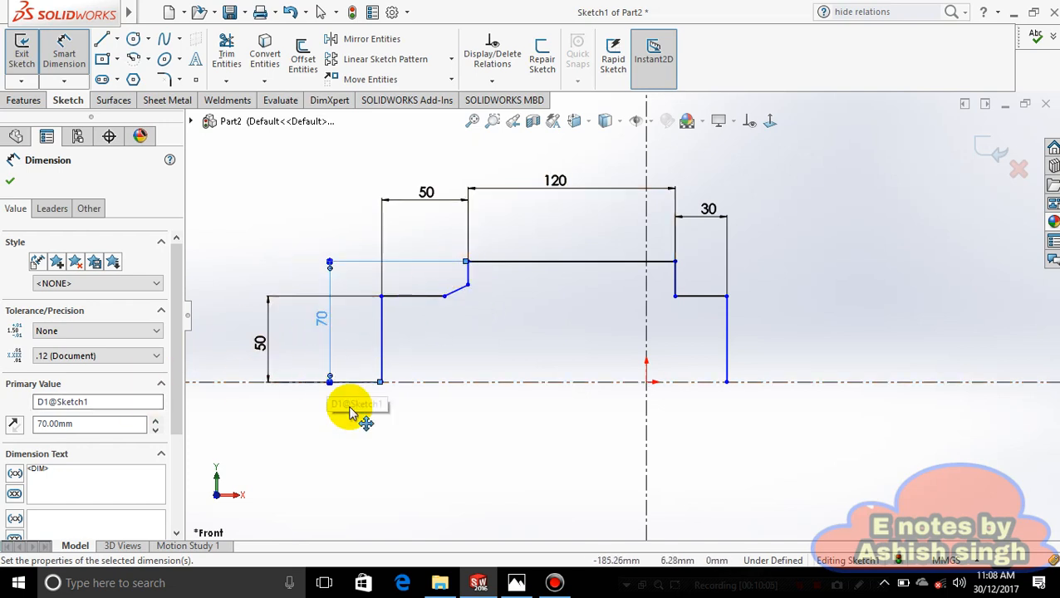
# Check the inner cutout and slot dimensions in 5.png and return to the sketch, ending the dimensioning
pyautogui.click(516, 582)
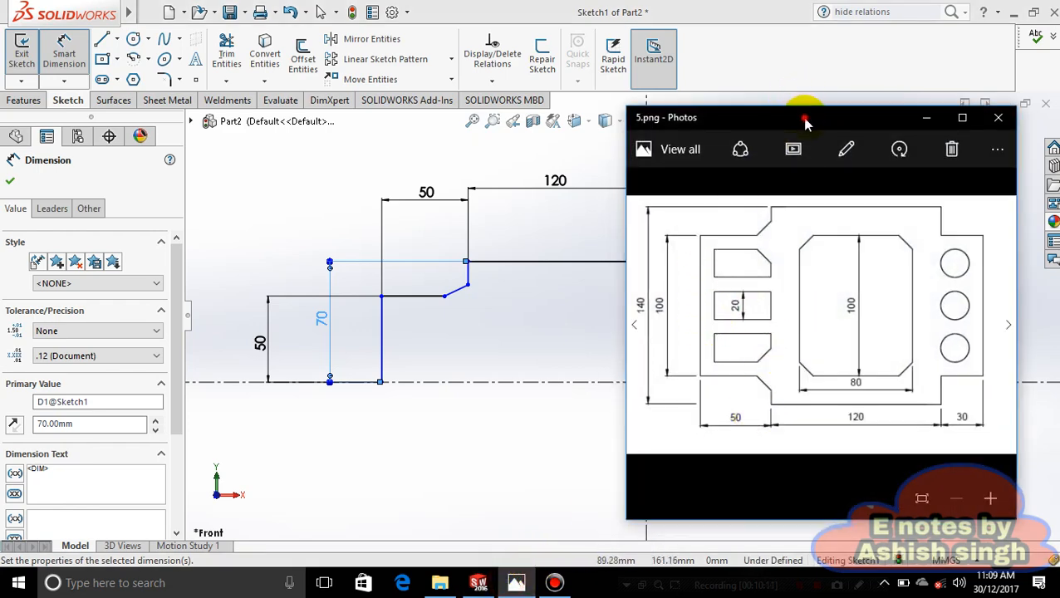
pyautogui.moveTo(805, 122); pyautogui.dragTo(823, 152)
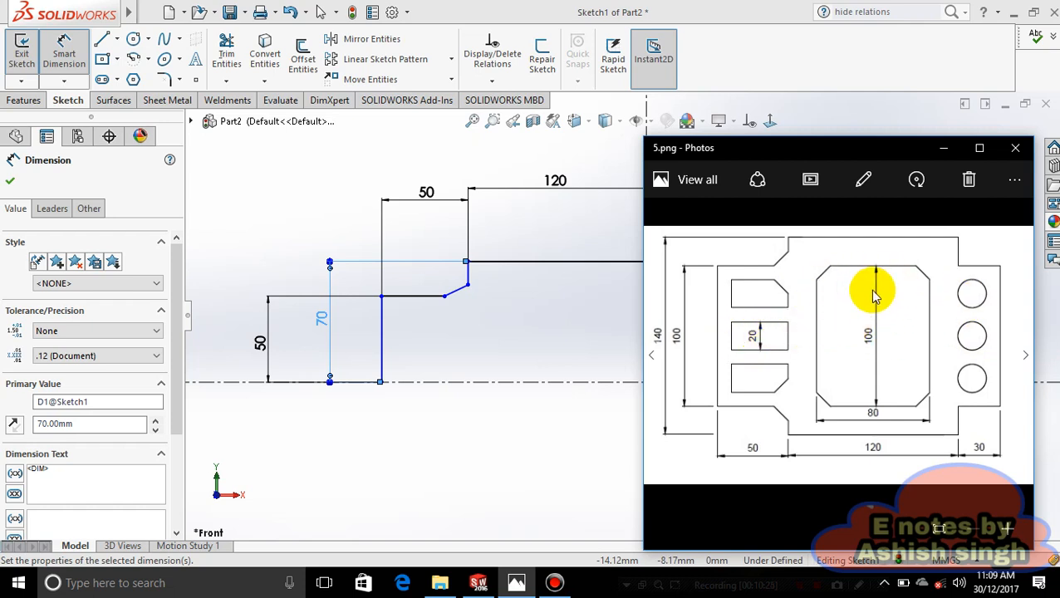
pyautogui.click(942, 147)
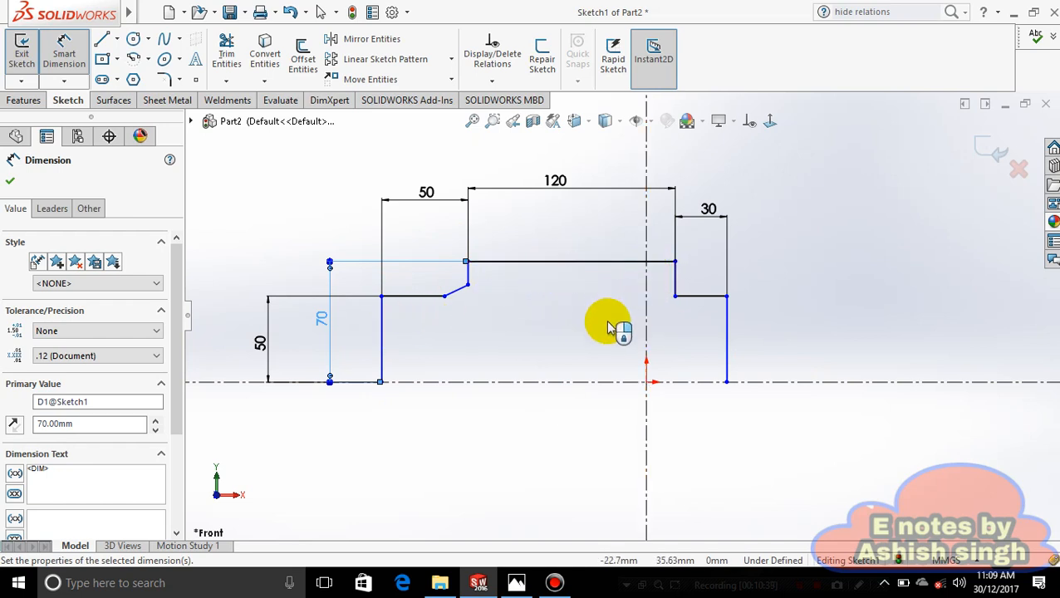
pyautogui.press('Escape')
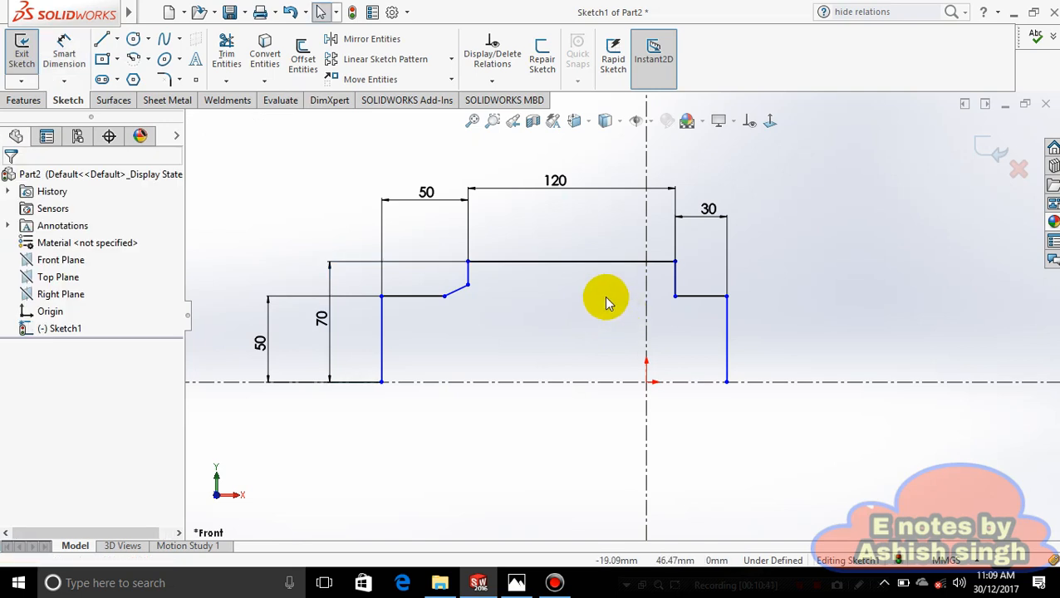
# Try to make the midpoint of the outline's 120 mm line coincident with the vertical centerline
pyautogui.click(570, 261)
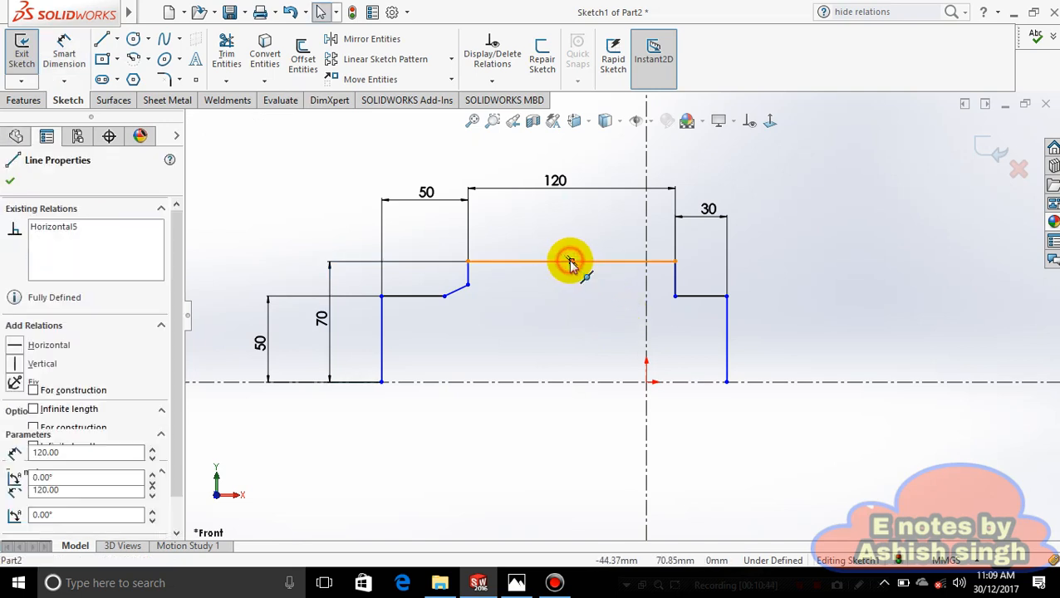
pyautogui.keyDown('ctrl'); pyautogui.click(648, 321); pyautogui.keyUp('ctrl')
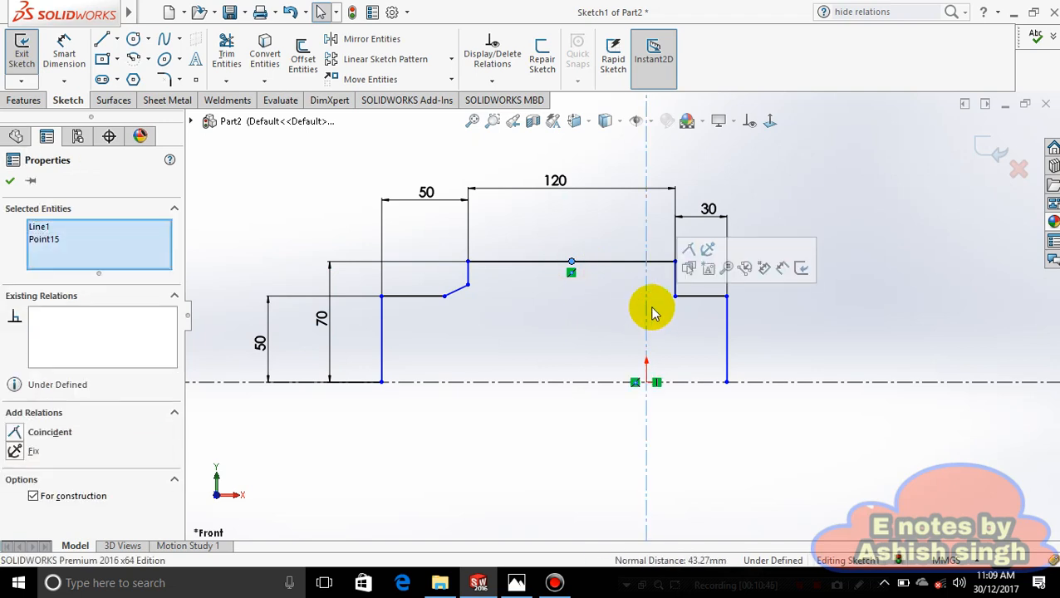
pyautogui.click(687, 255)
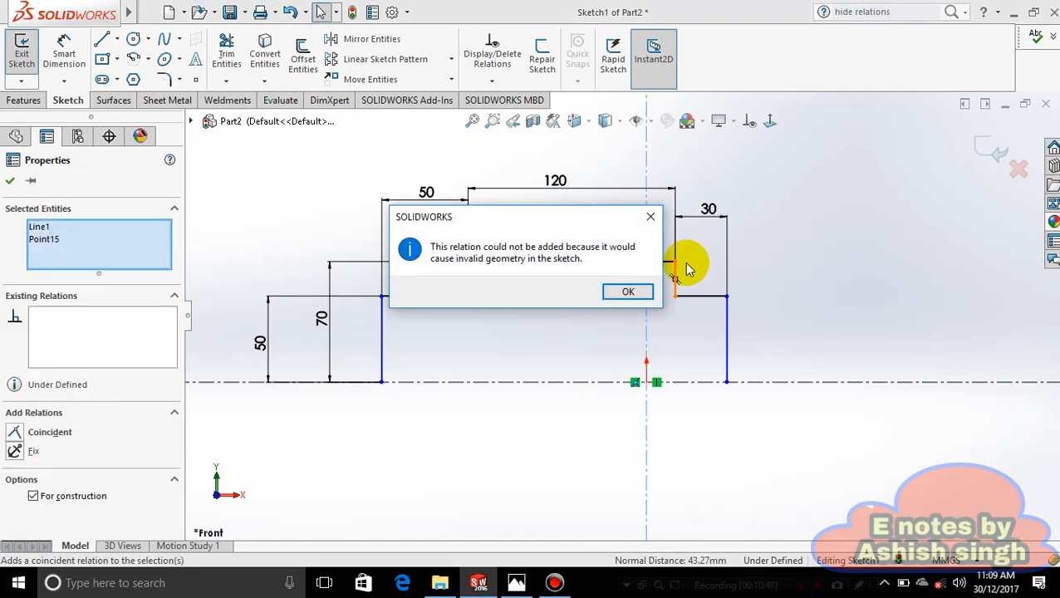
pyautogui.click(638, 295)
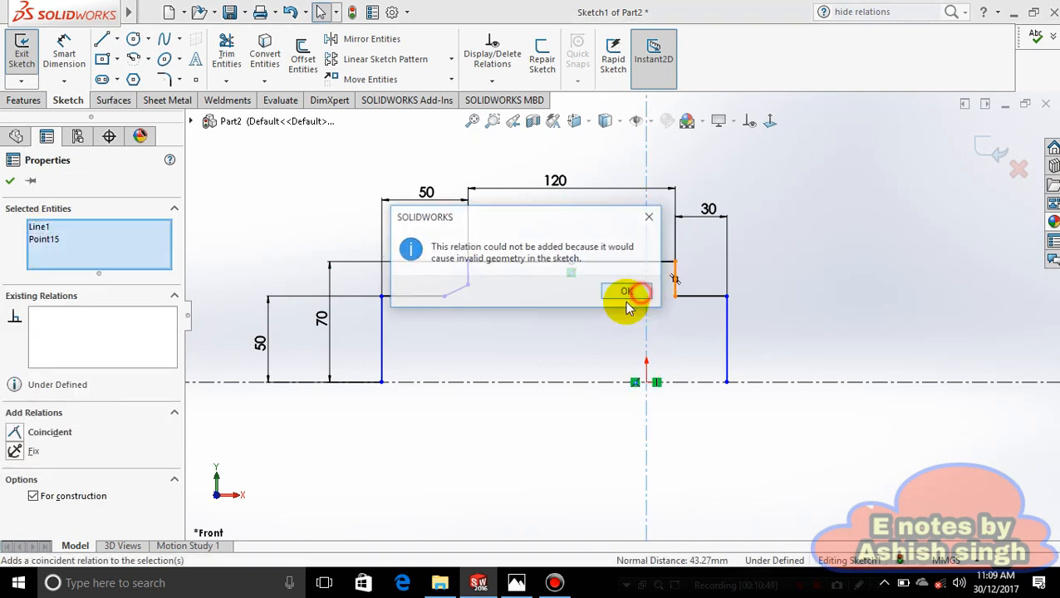
# Try to delete the lower endpoint of the outline's left outer vertical line
pyautogui.click(381, 384)
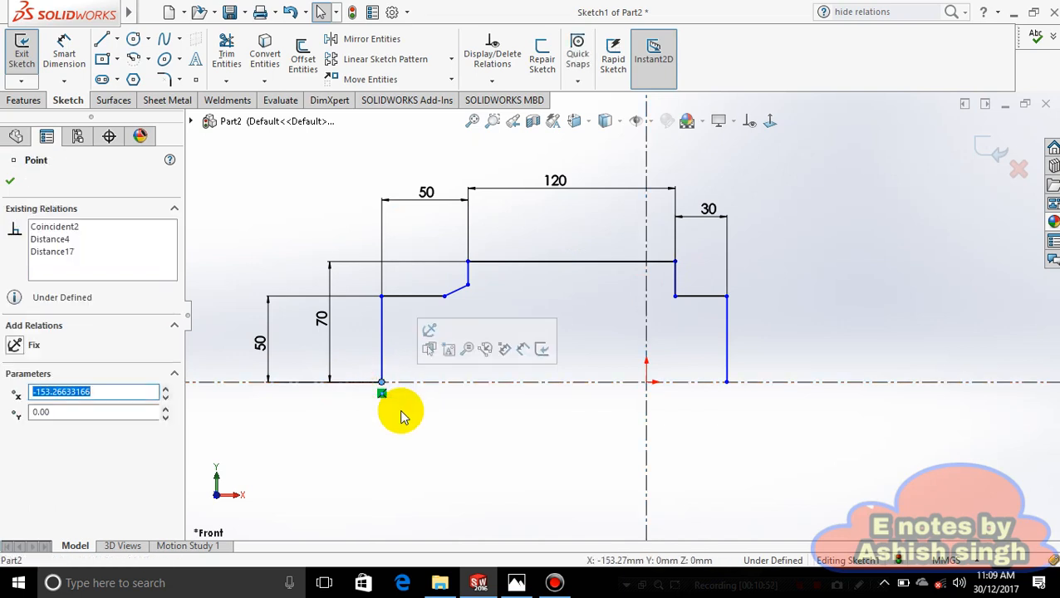
pyautogui.press('Delete')
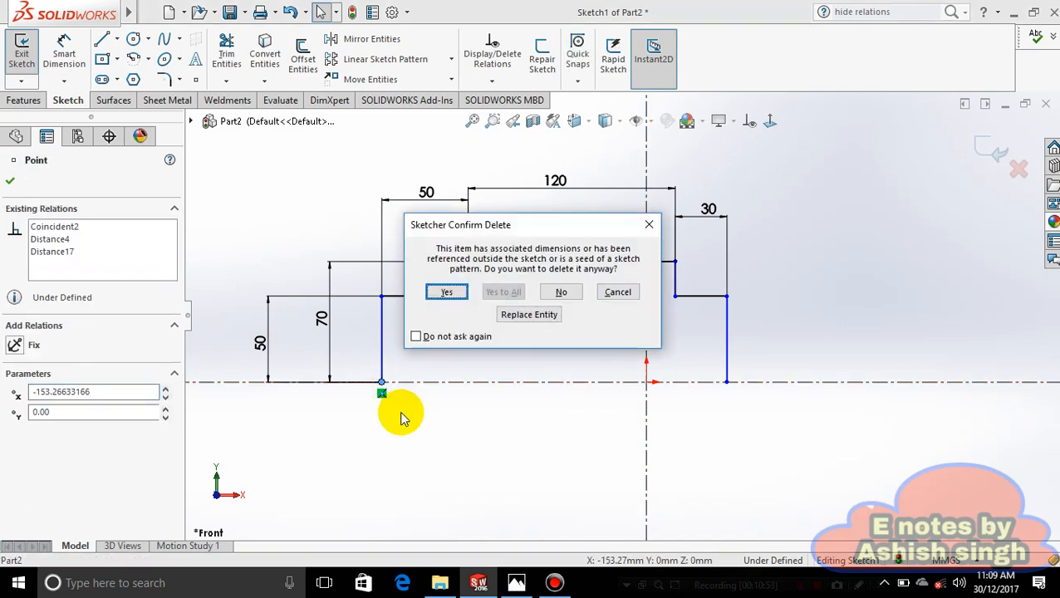
pyautogui.click(449, 295)
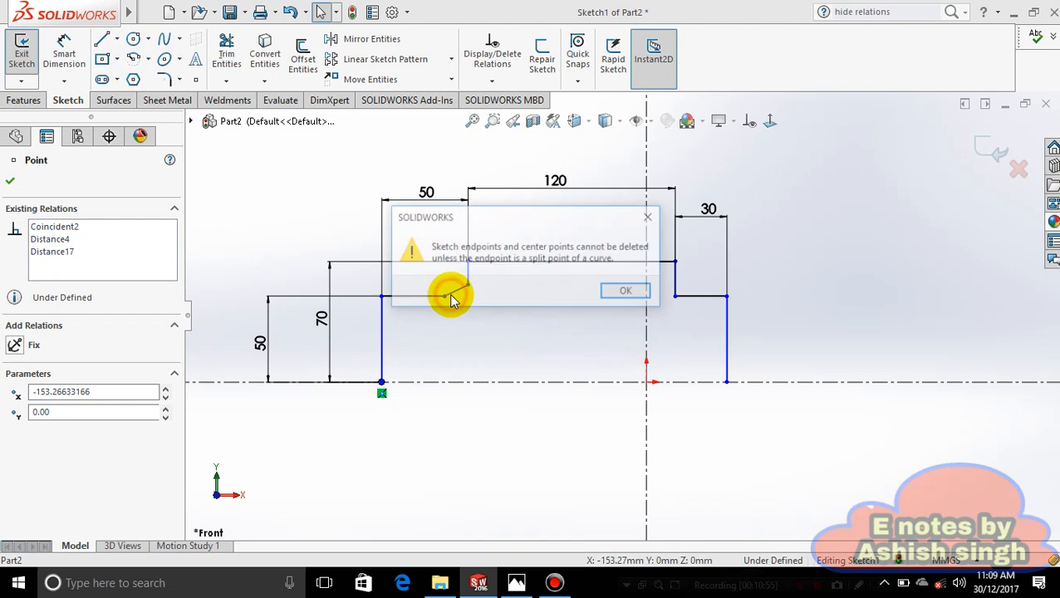
pyautogui.click(642, 299)
pyautogui.click(525, 325)
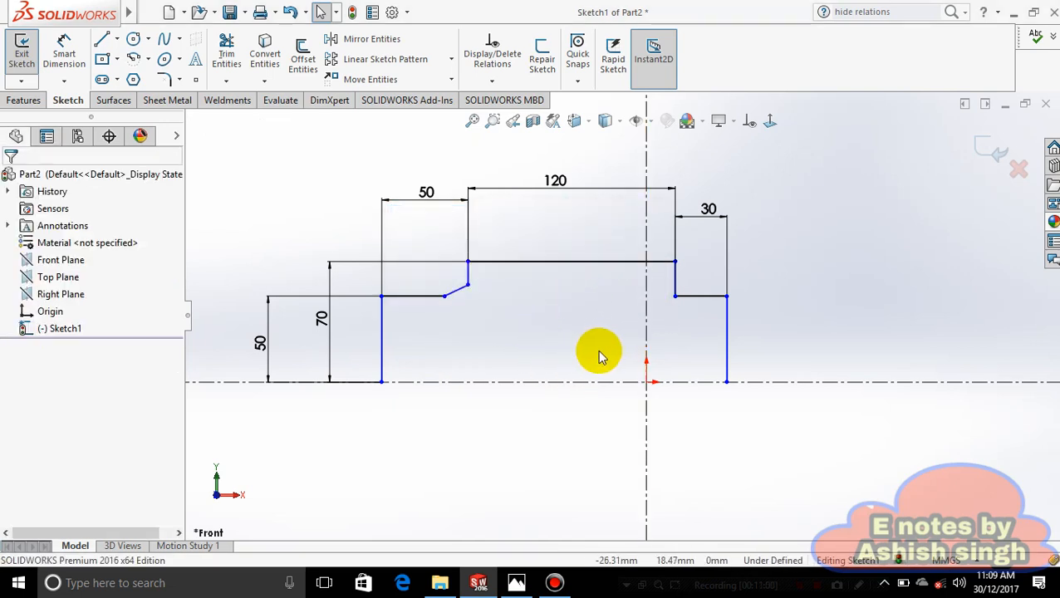
# Sketch the middle slot's upper half as three lines on the horizontal centerline, about 35 mm wide and 10 mm high, inside the outline's left part
pyautogui.click(117, 59)
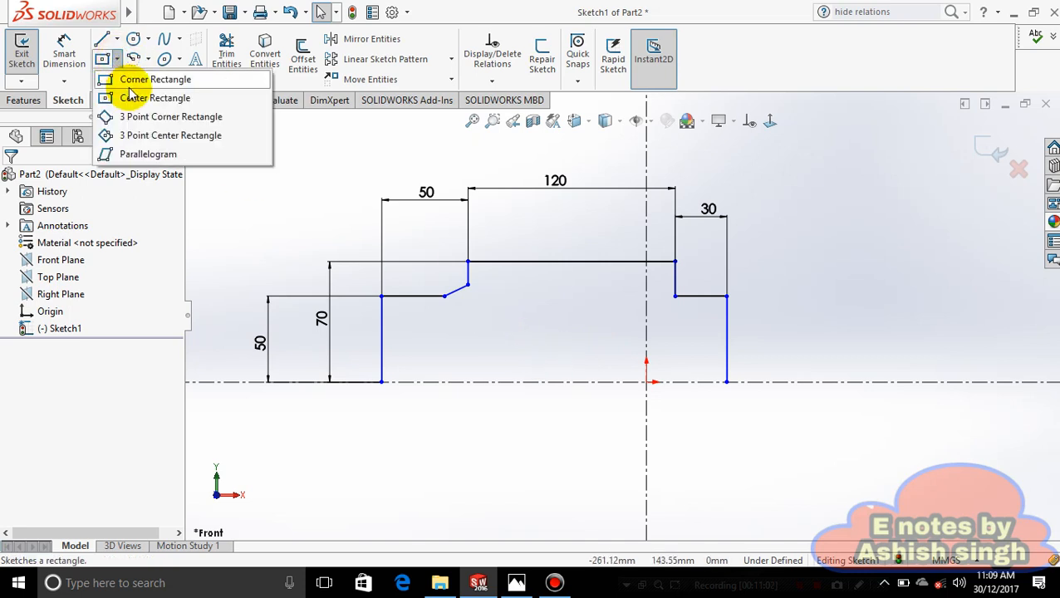
pyautogui.click(147, 39)
pyautogui.click(129, 56)
pyautogui.click(118, 41)
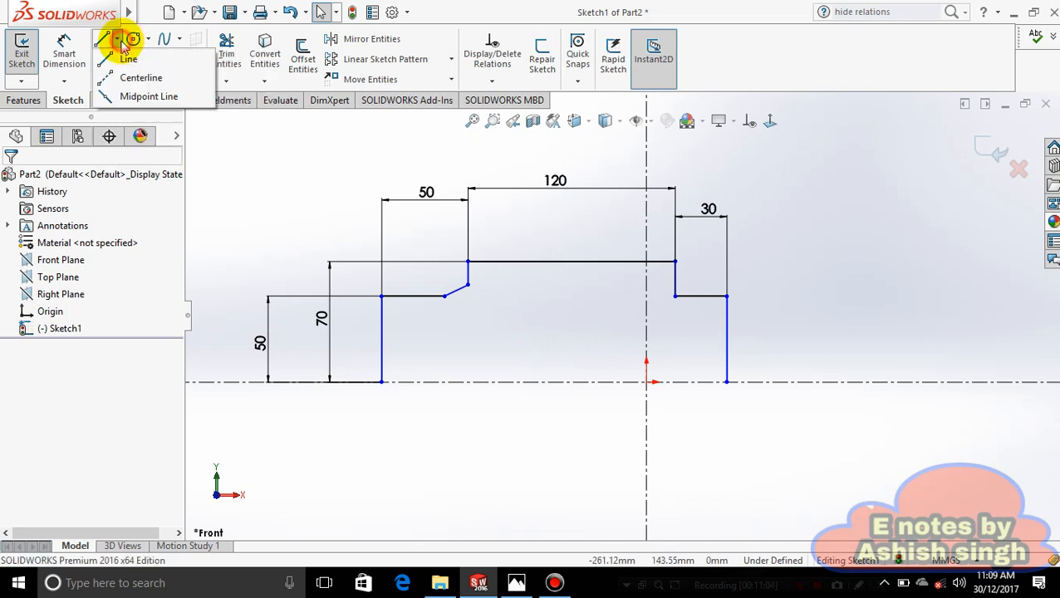
pyautogui.click(127, 60)
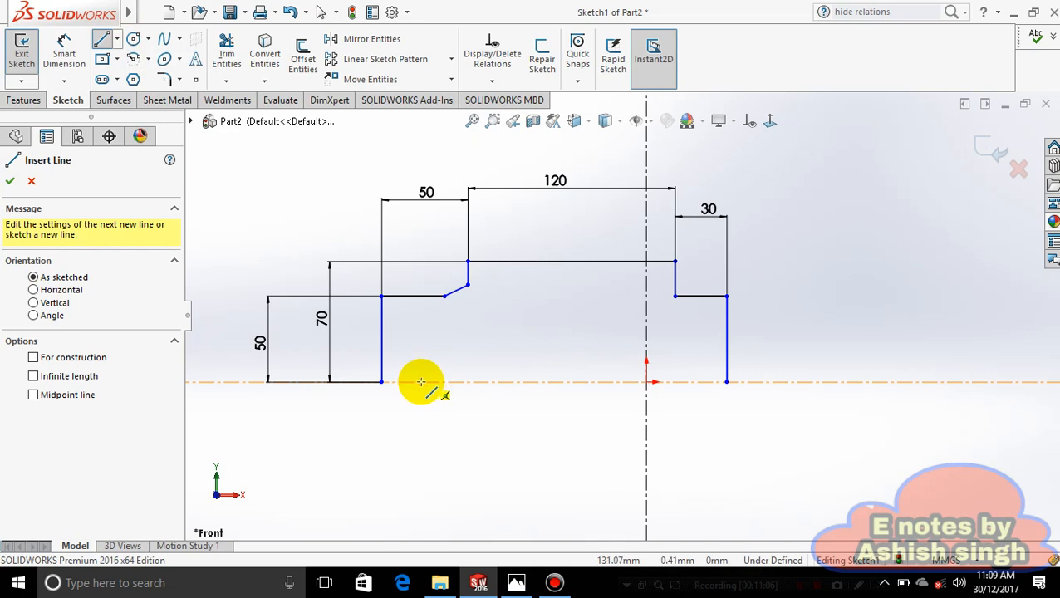
pyautogui.click(417, 382)
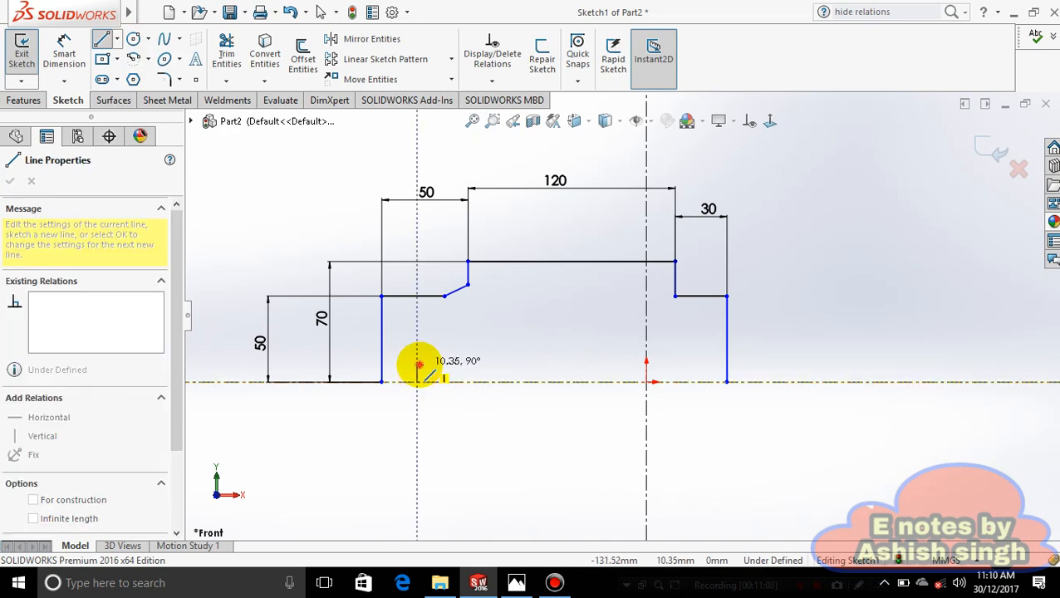
pyautogui.click(417, 364)
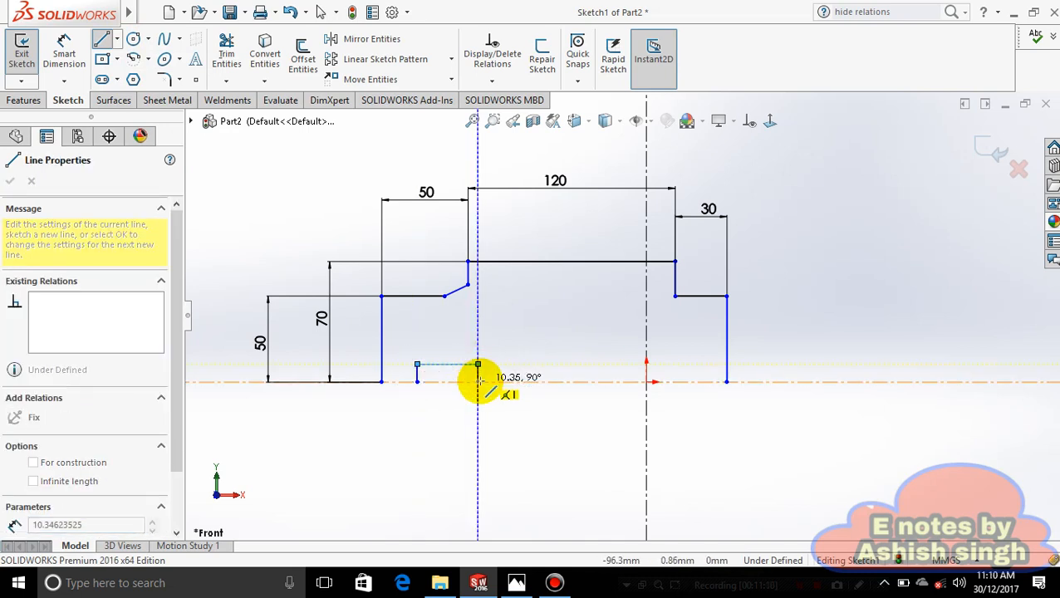
pyautogui.click(478, 380)
pyautogui.press('Escape')
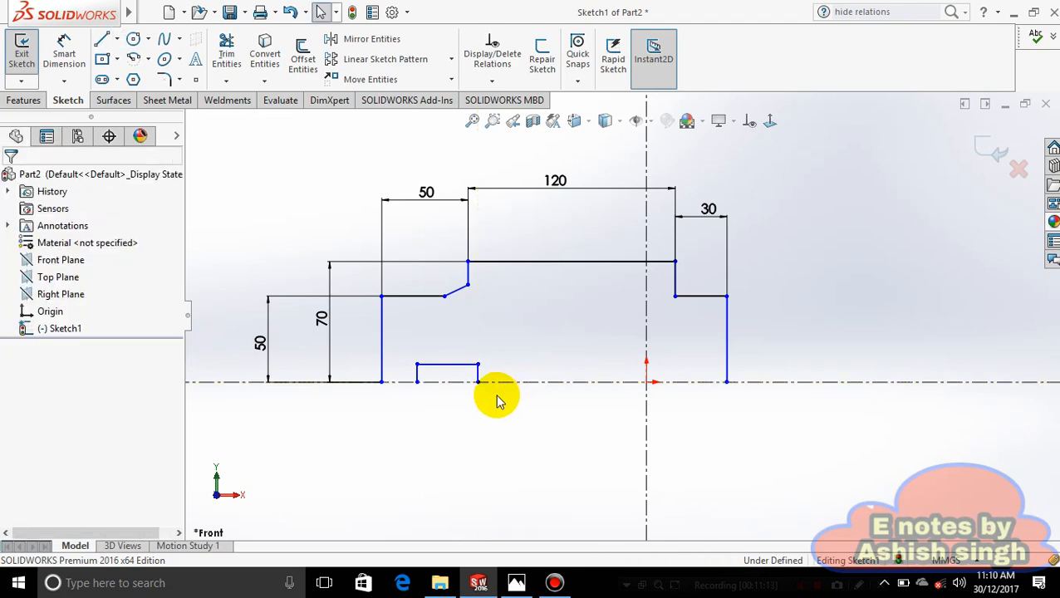
# Following 5.png, sketch the central cutout's left side about 24 mm up from the horizontal centerline, a sloped corner, its upper edge and a second sloped line
pyautogui.click(516, 582)
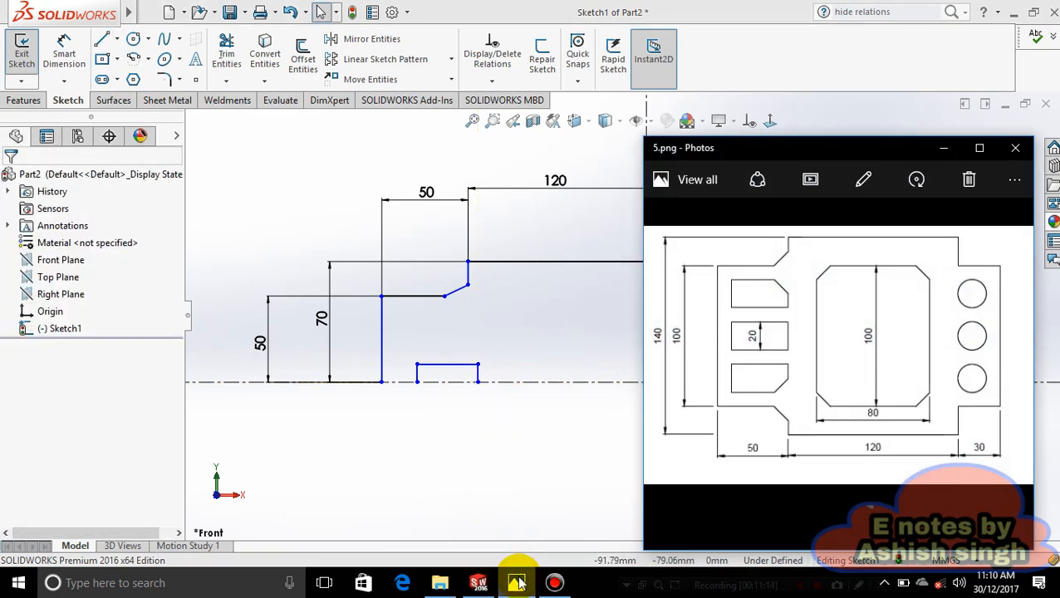
pyautogui.click(517, 582)
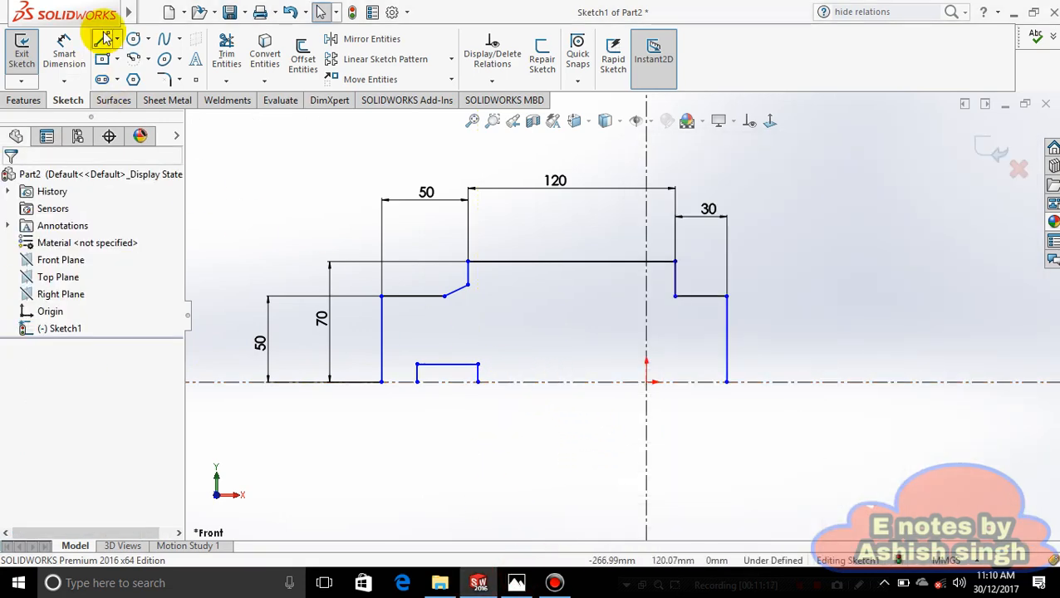
pyautogui.click(117, 39)
pyautogui.click(120, 53)
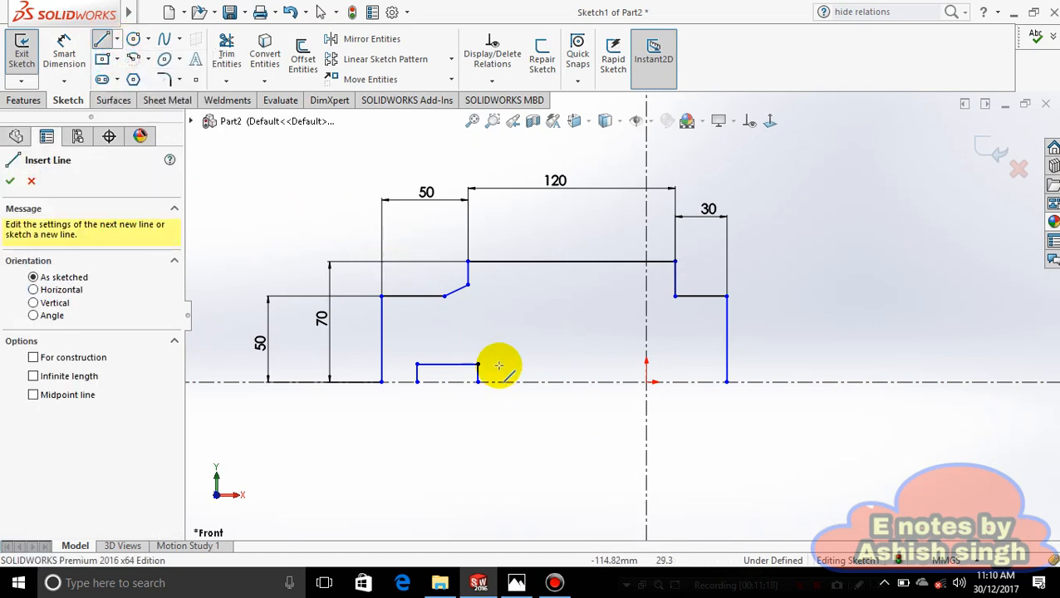
pyautogui.click(522, 382)
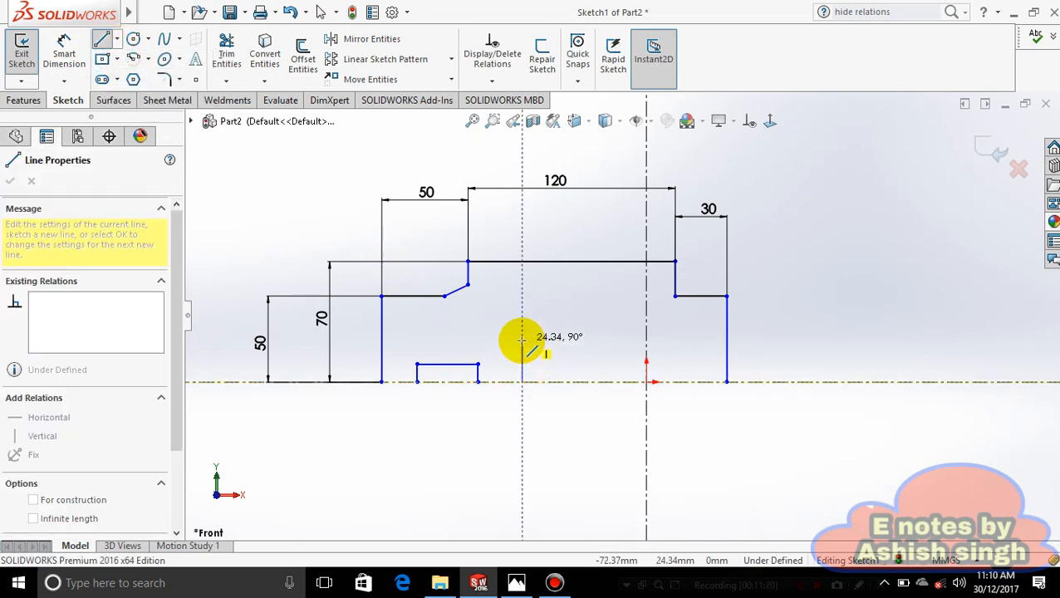
pyautogui.click(537, 324)
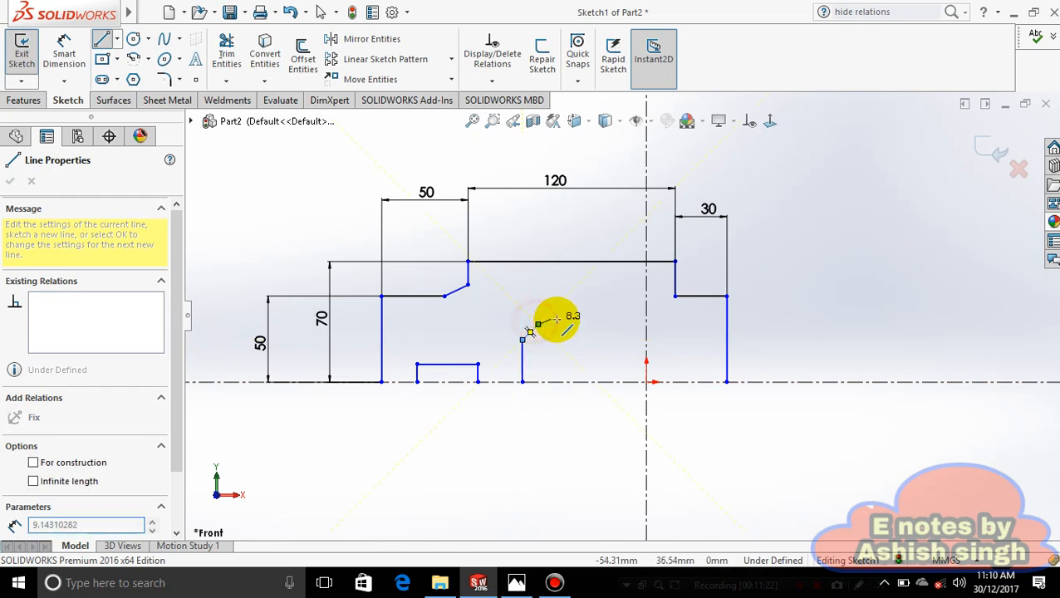
pyautogui.click(597, 325)
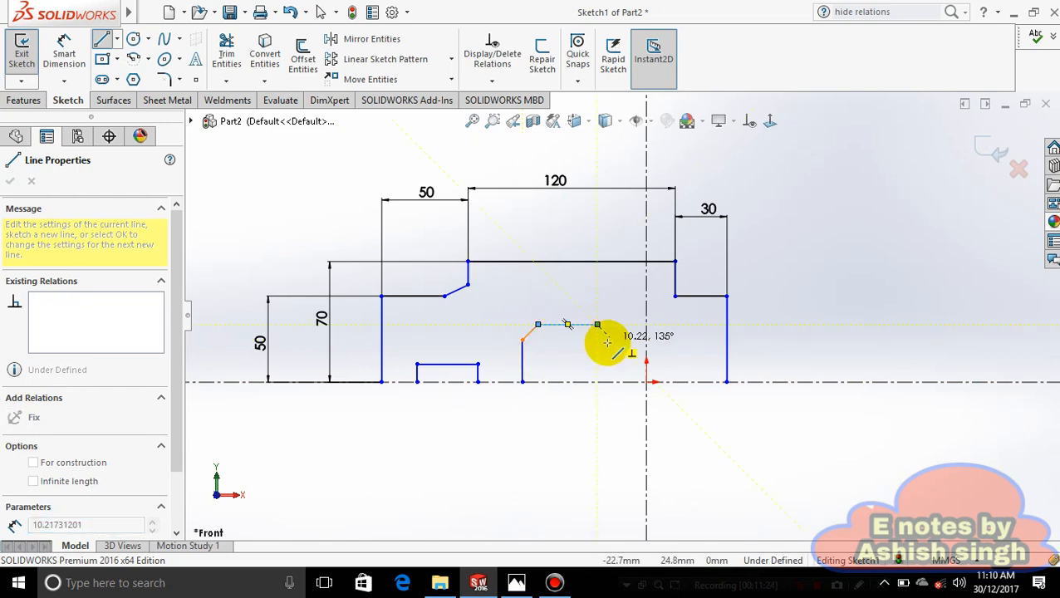
pyautogui.doubleClick(609, 344)
pyautogui.press('Escape')
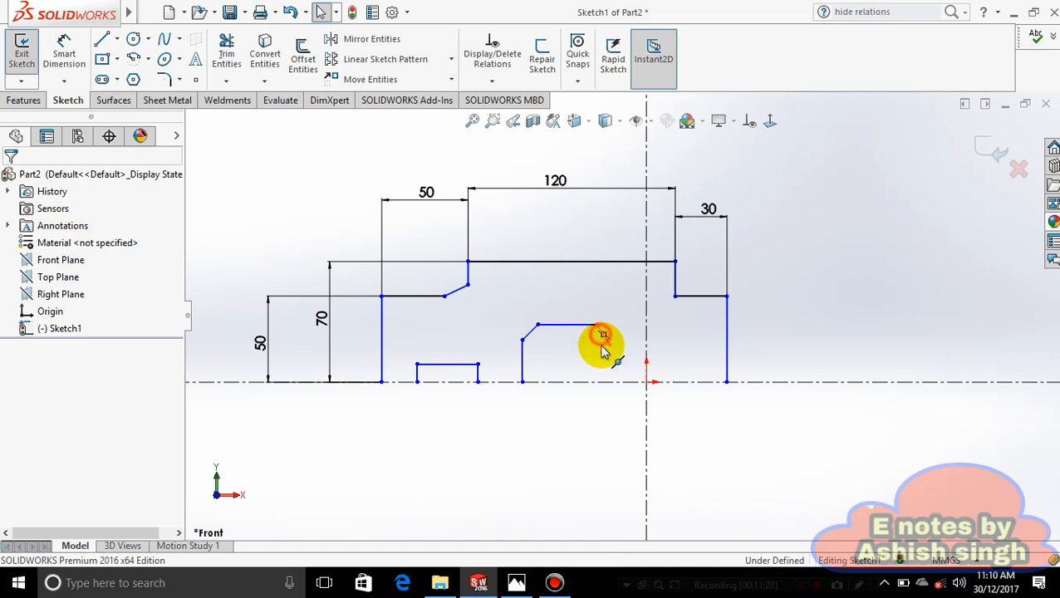
# Delete the short sloped line at the right end of the central cutout's upper edge
pyautogui.click(604, 339)
pyautogui.press('Delete')
pyautogui.click(610, 295)
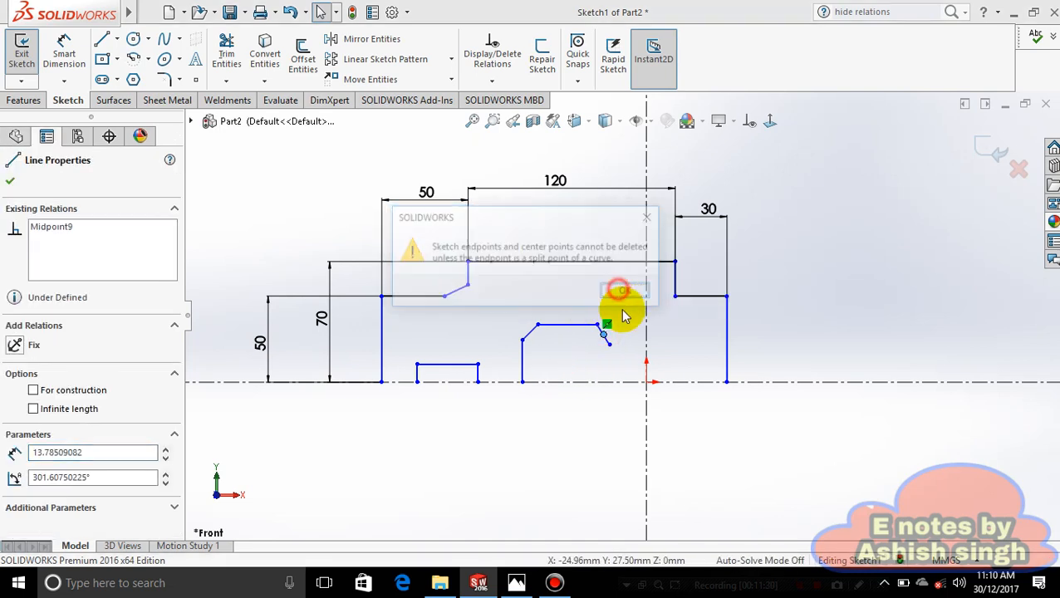
pyautogui.click(609, 339)
pyautogui.press('Delete')
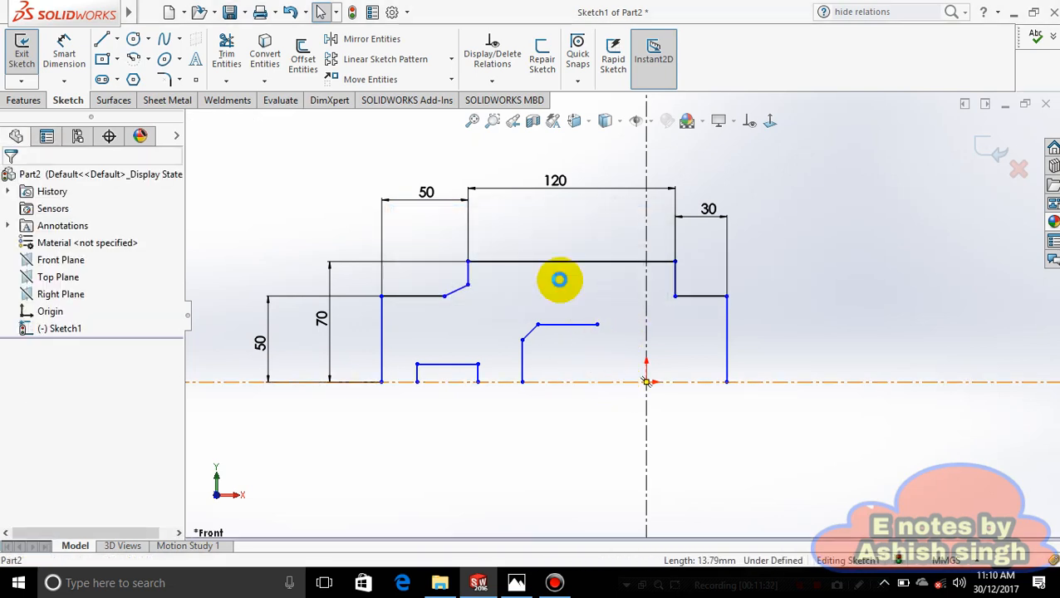
# Sketch the central cutout's right sloped corner and a vertical side down to the horizontal centerline
pyautogui.click(118, 42)
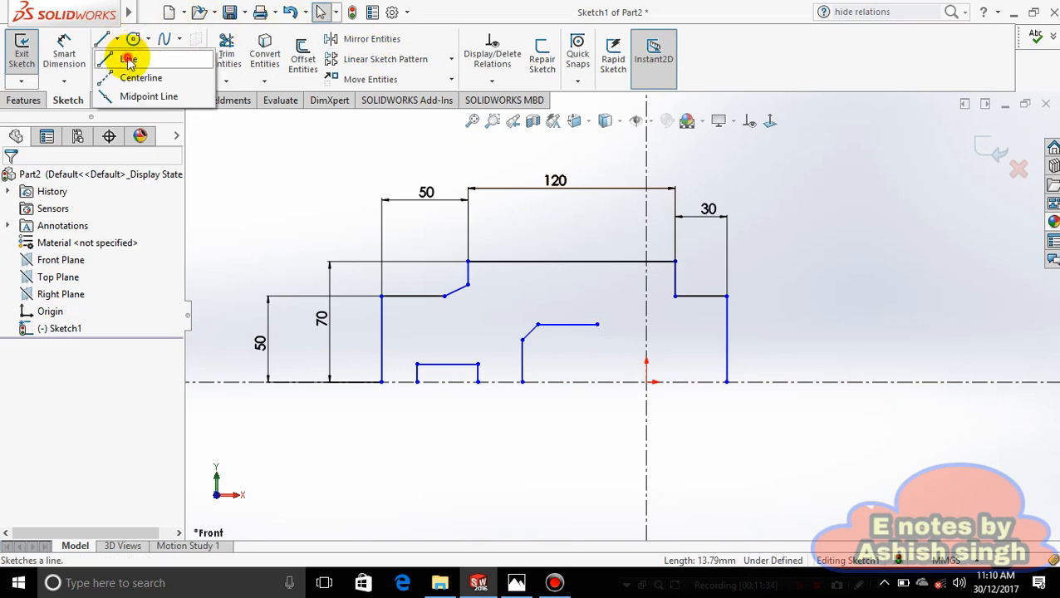
pyautogui.click(127, 58)
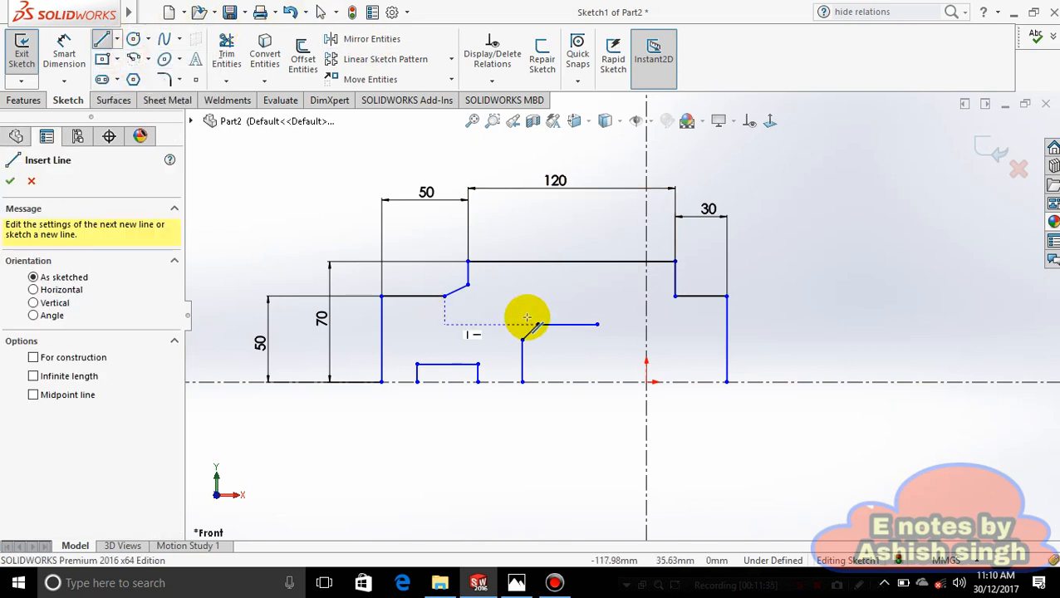
pyautogui.click(597, 325)
pyautogui.click(619, 339)
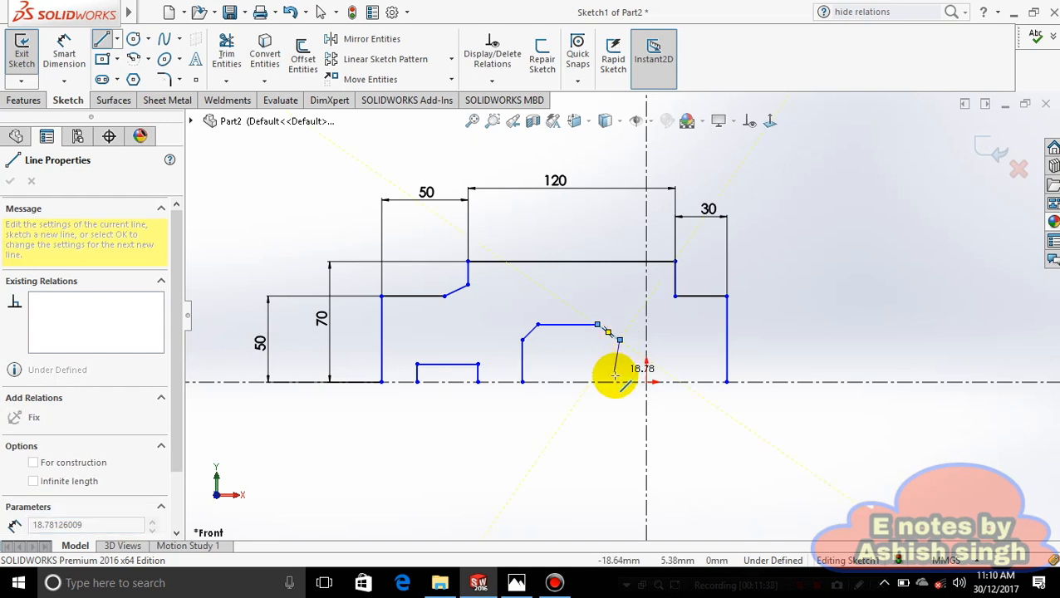
pyautogui.click(619, 381)
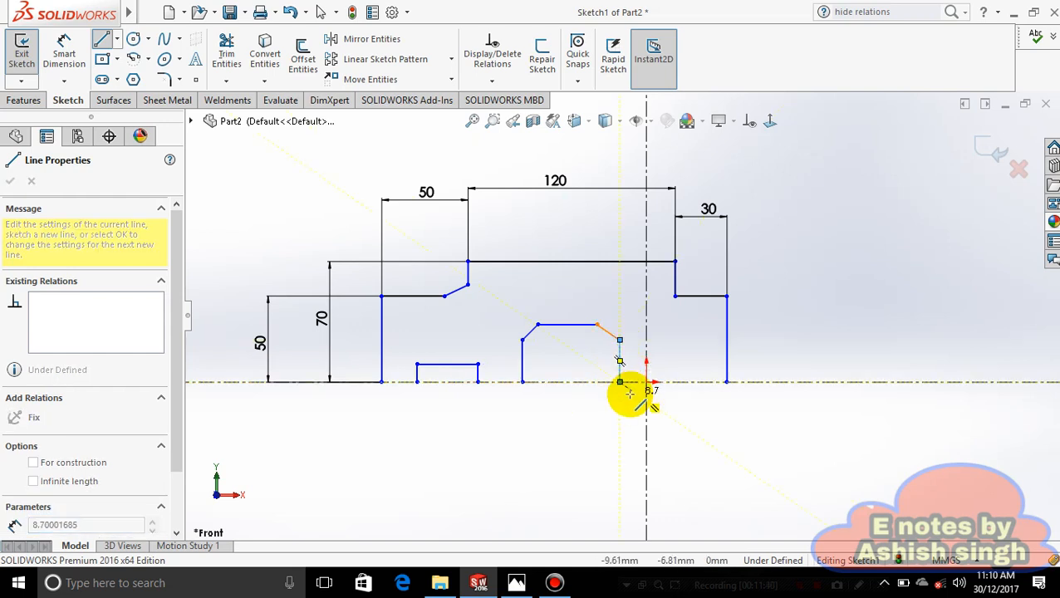
pyautogui.press('Escape')
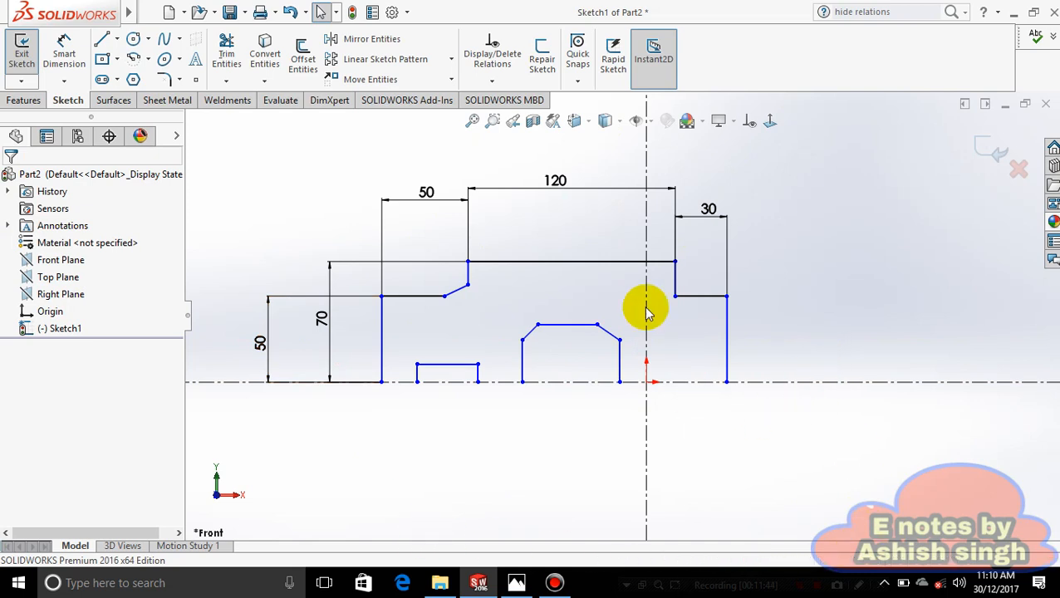
# Sketch a centerpoint semicircle about 16 mm in radius on the horizontal centerline, between the vertical centerline and the outline's right edge
pyautogui.click(147, 40)
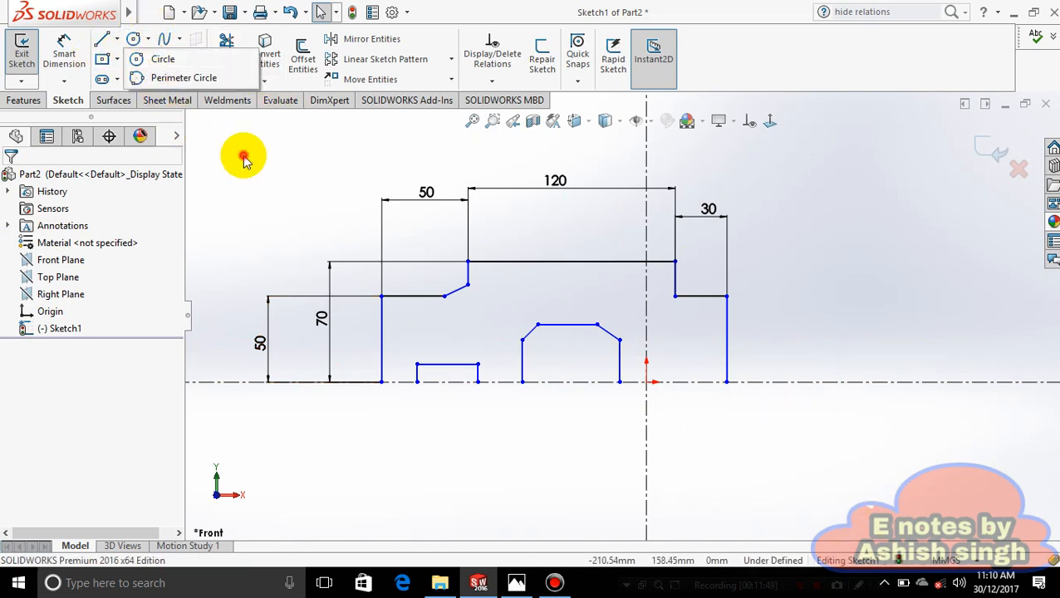
pyautogui.click(149, 59)
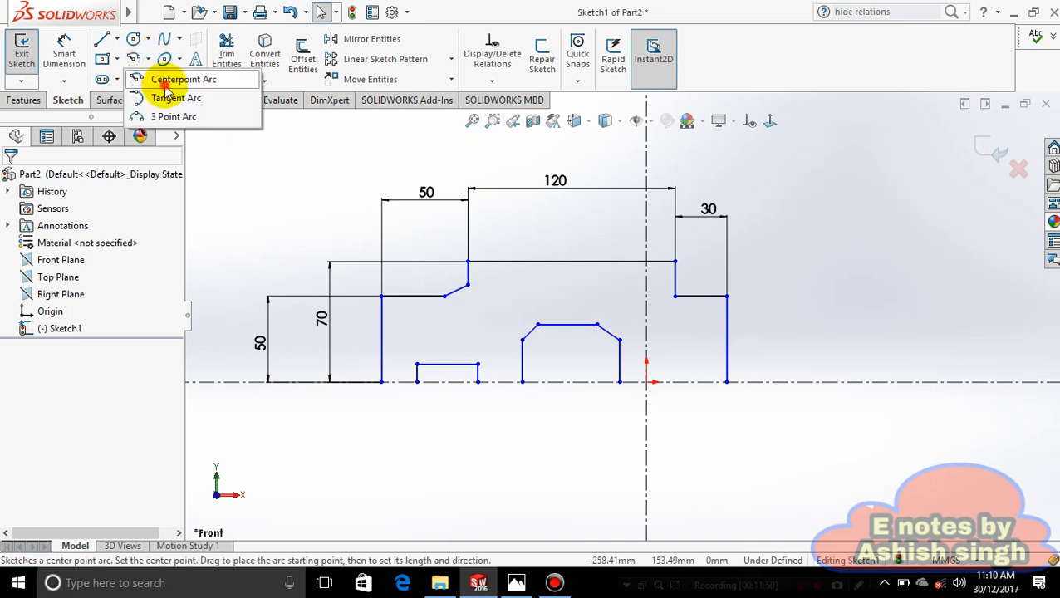
pyautogui.click(174, 80)
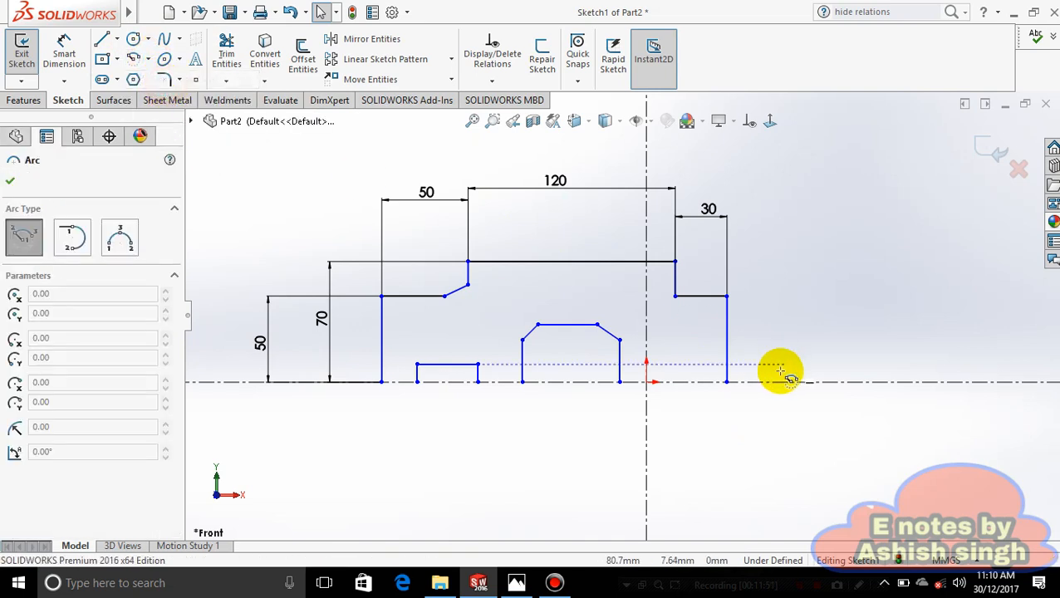
pyautogui.click(686, 383)
pyautogui.click(713, 382)
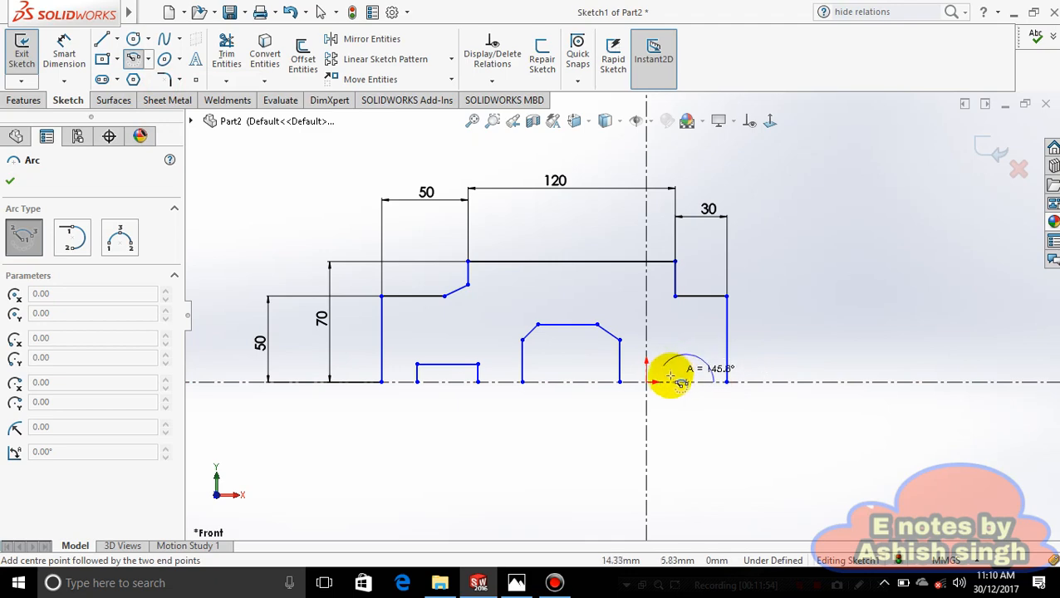
pyautogui.click(671, 383)
pyautogui.press('Escape')
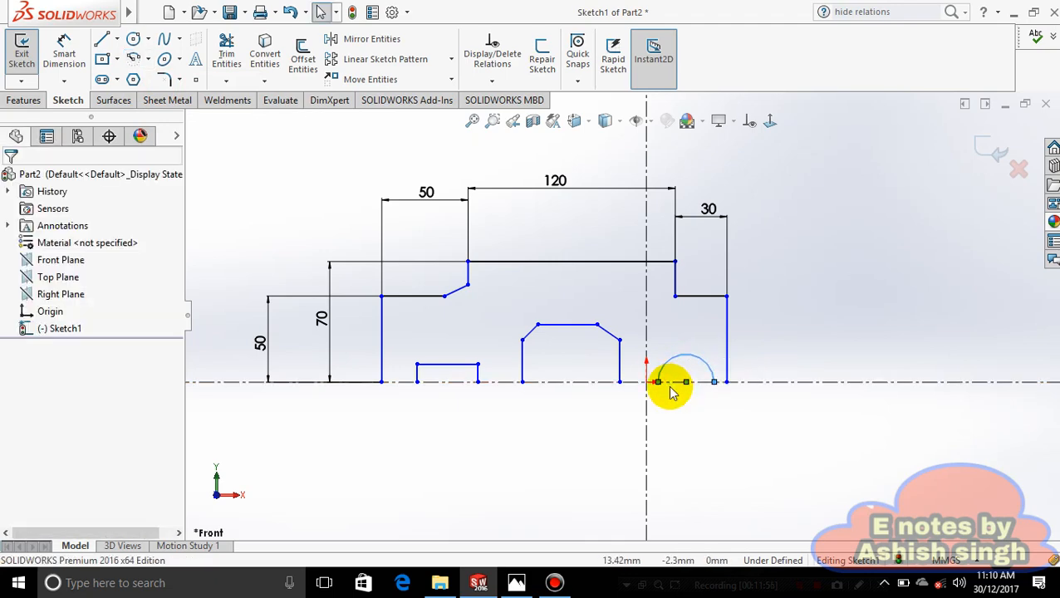
# Sketch a full circle about 21 mm in diameter directly above the semicircle, its center level with the central cutout's upper edge
pyautogui.click(514, 583)
pyautogui.click(515, 583)
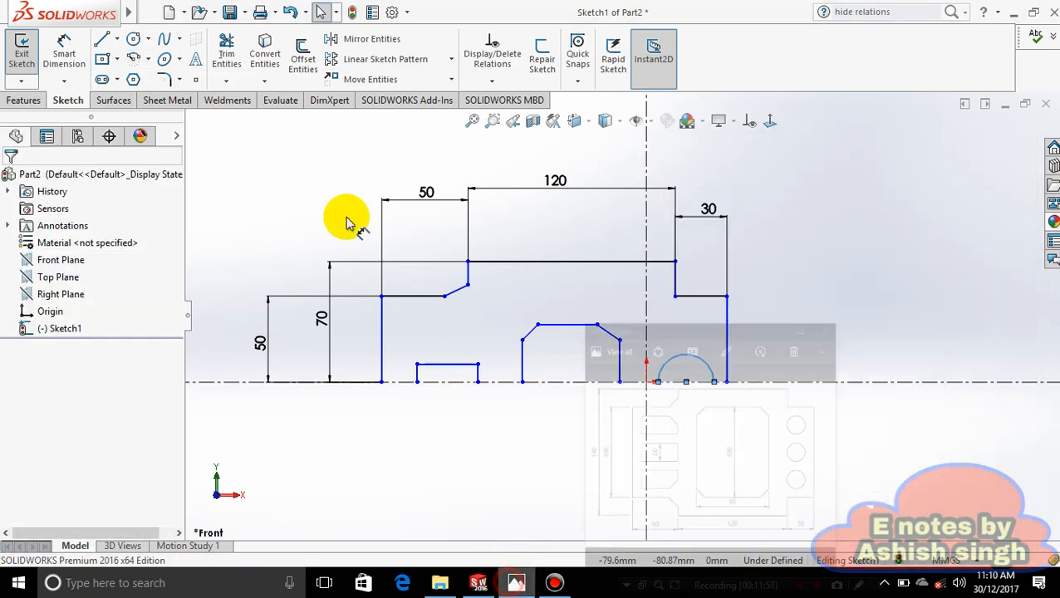
pyautogui.click(147, 39)
pyautogui.click(163, 60)
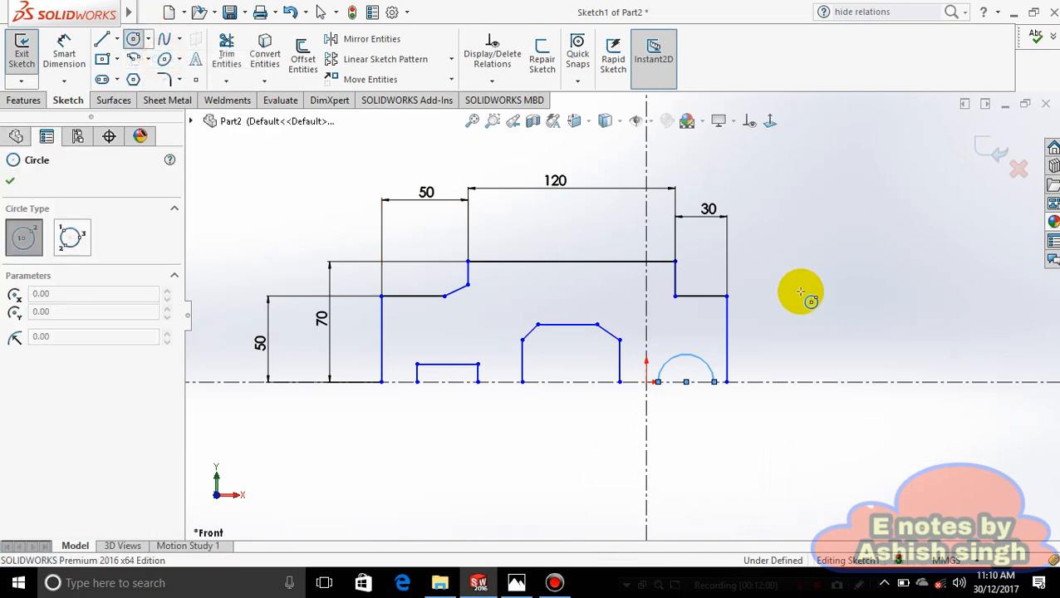
pyautogui.click(686, 324)
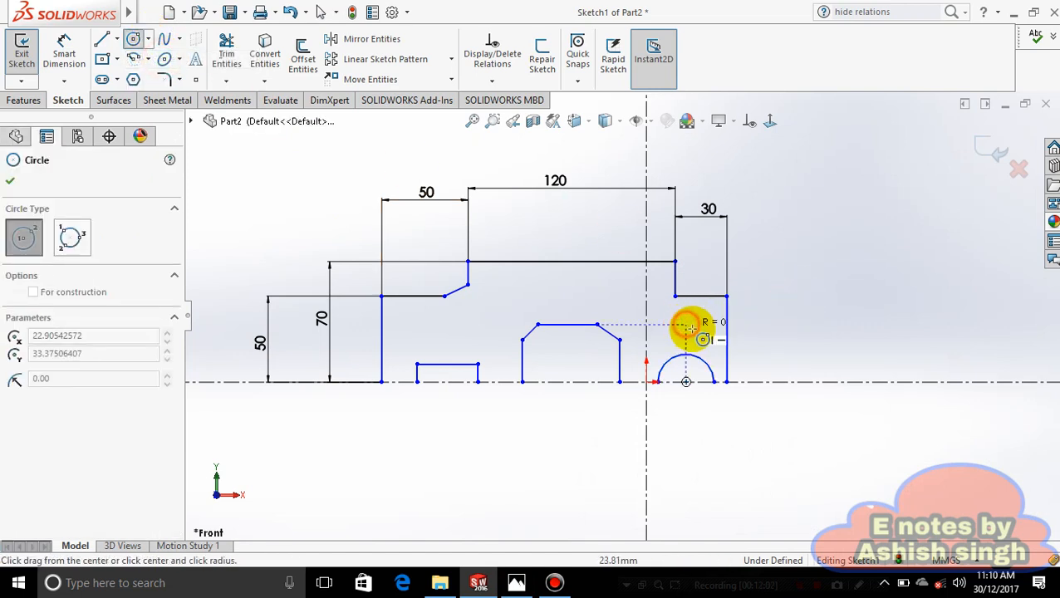
pyautogui.click(701, 331)
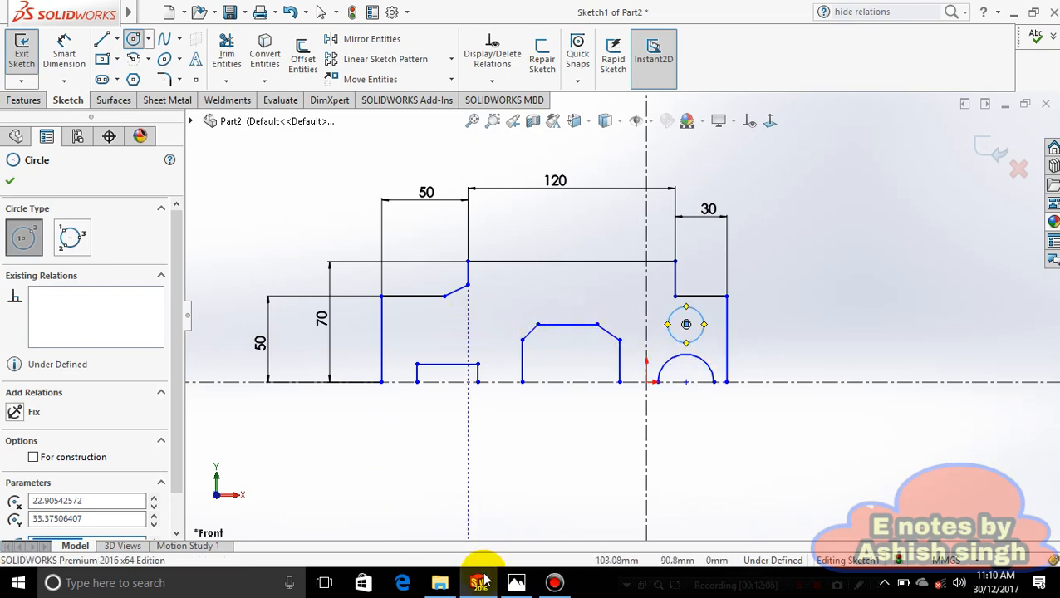
pyautogui.press('Escape')
# Following 5.png, sketch a corner rectangle for the upper slot above the middle slot, ending level with the middle slot's right side
pyautogui.click(516, 579)
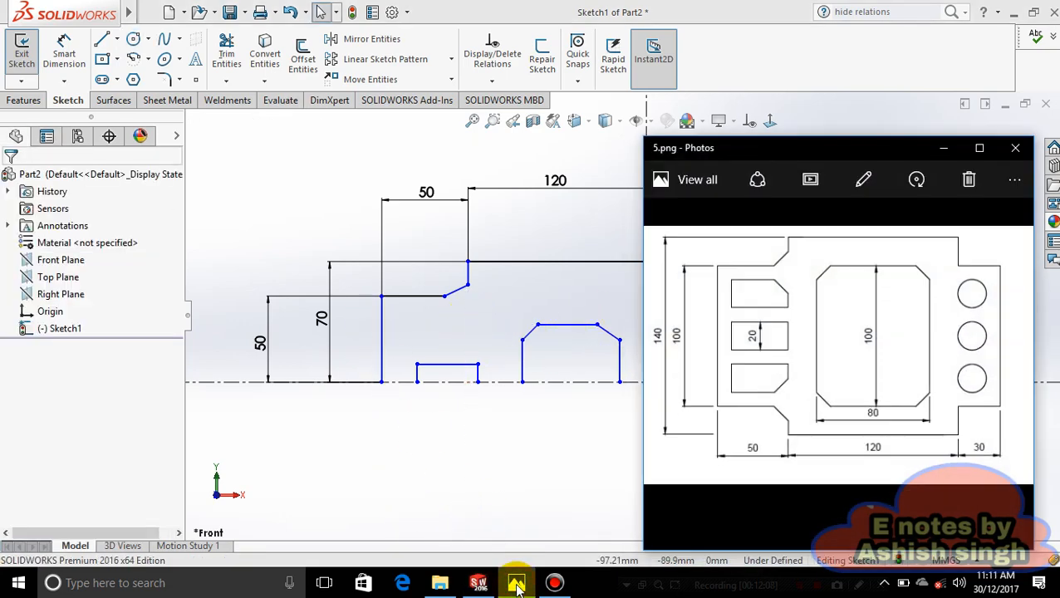
pyautogui.click(952, 147)
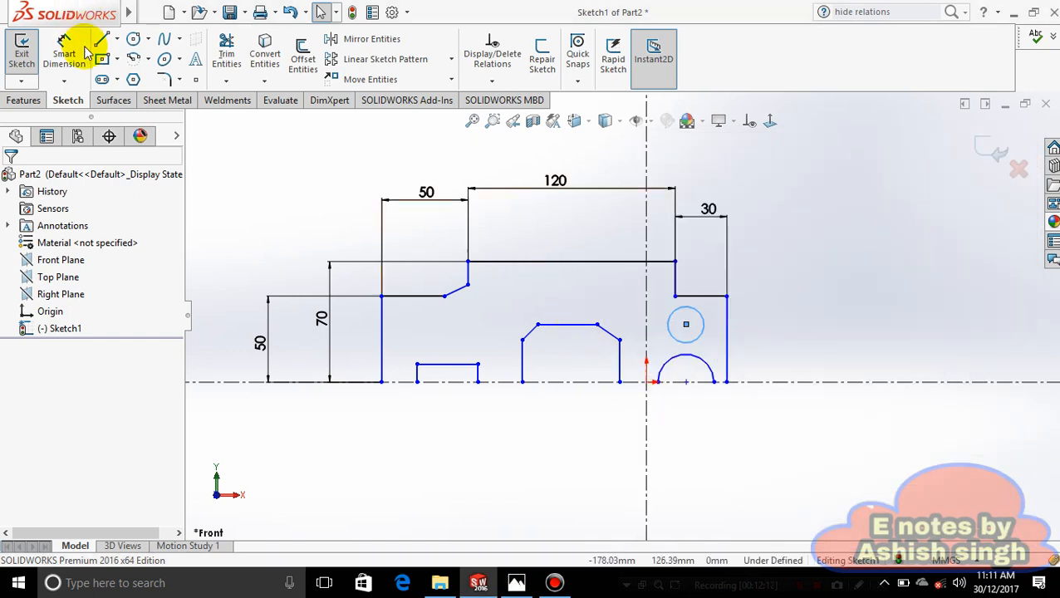
pyautogui.click(117, 59)
pyautogui.click(112, 77)
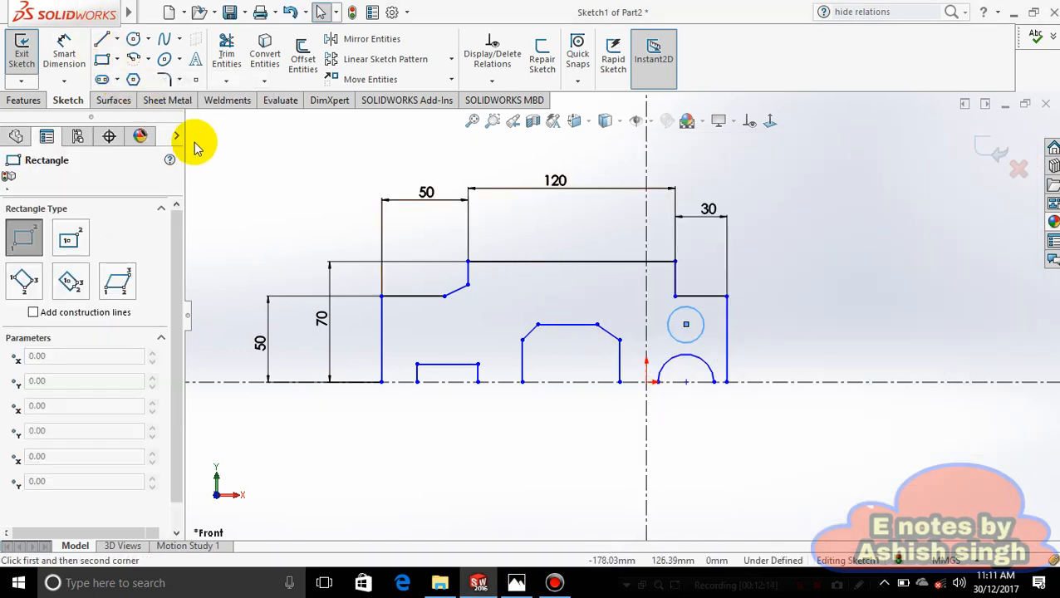
pyautogui.click(411, 323)
pyautogui.click(477, 342)
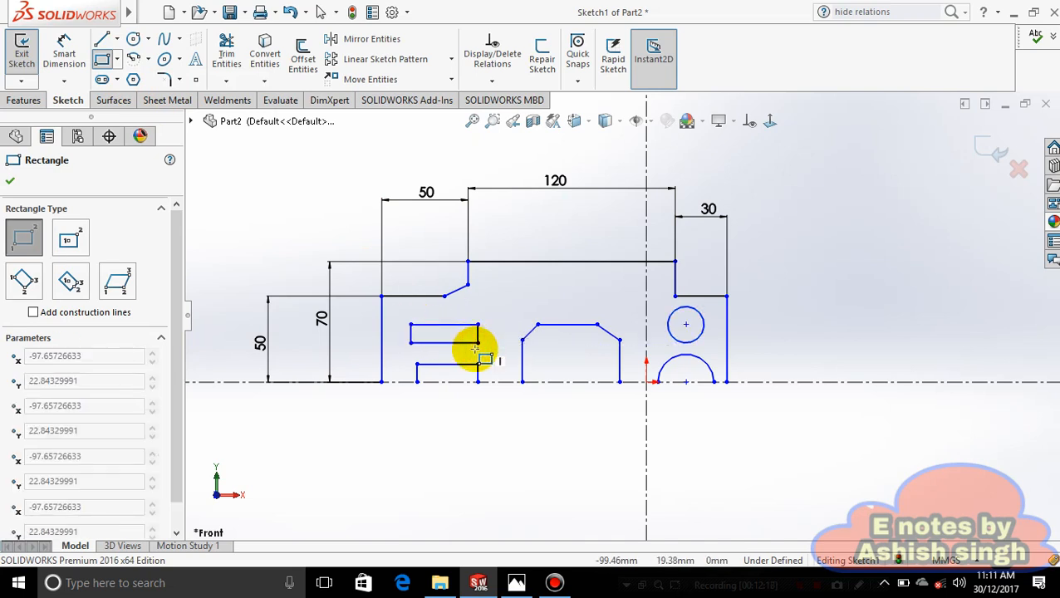
pyautogui.press('Escape')
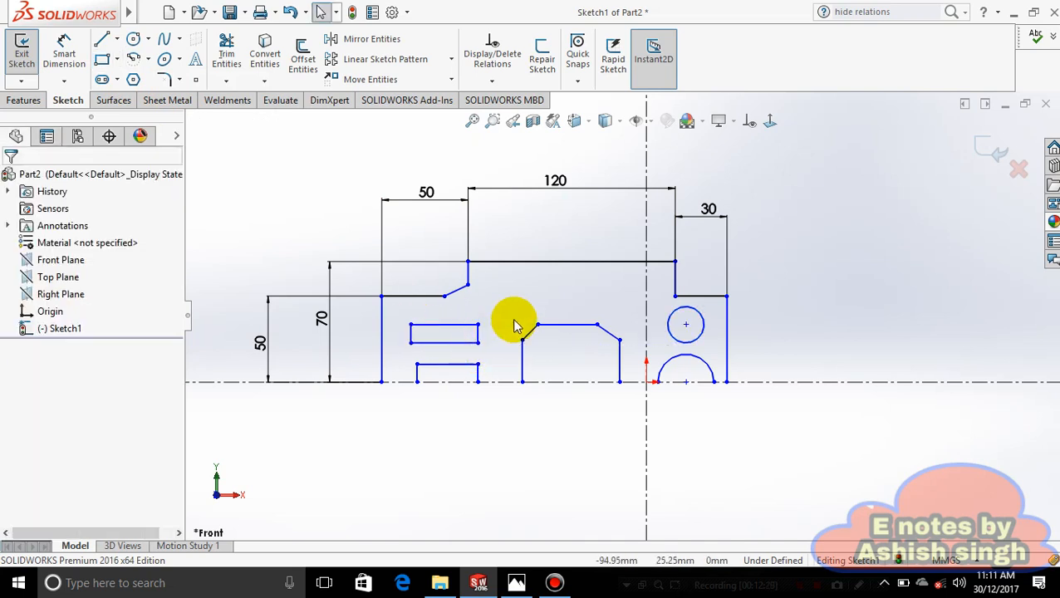
# Sketch a sloped line across the upper slot rectangle's upper-right corner, from its upper edge to its right edge
pyautogui.click(121, 39)
pyautogui.click(373, 130)
pyautogui.click(117, 38)
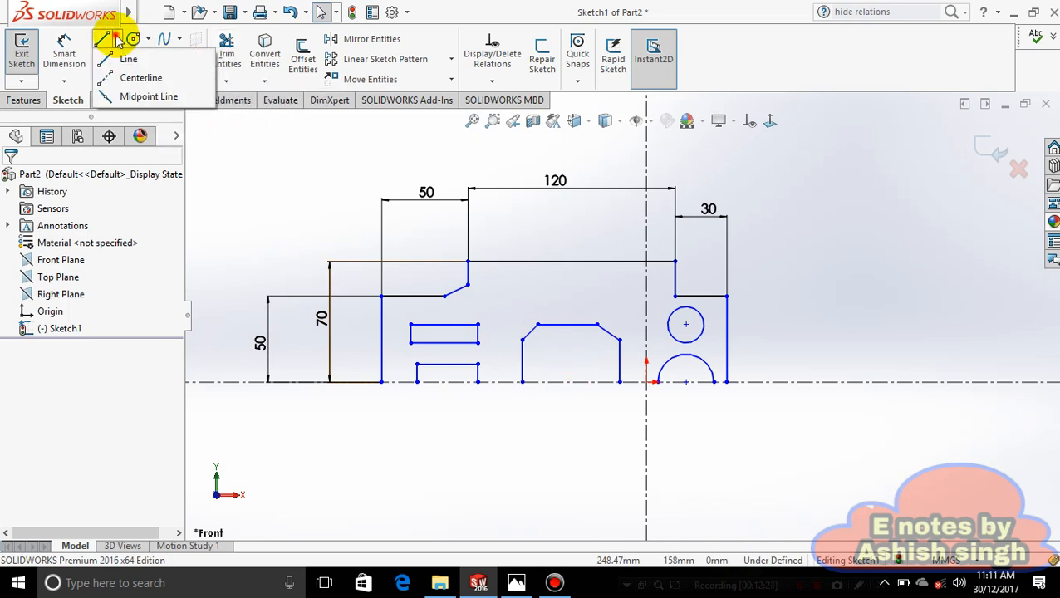
pyautogui.click(118, 40)
pyautogui.click(117, 39)
pyautogui.click(123, 57)
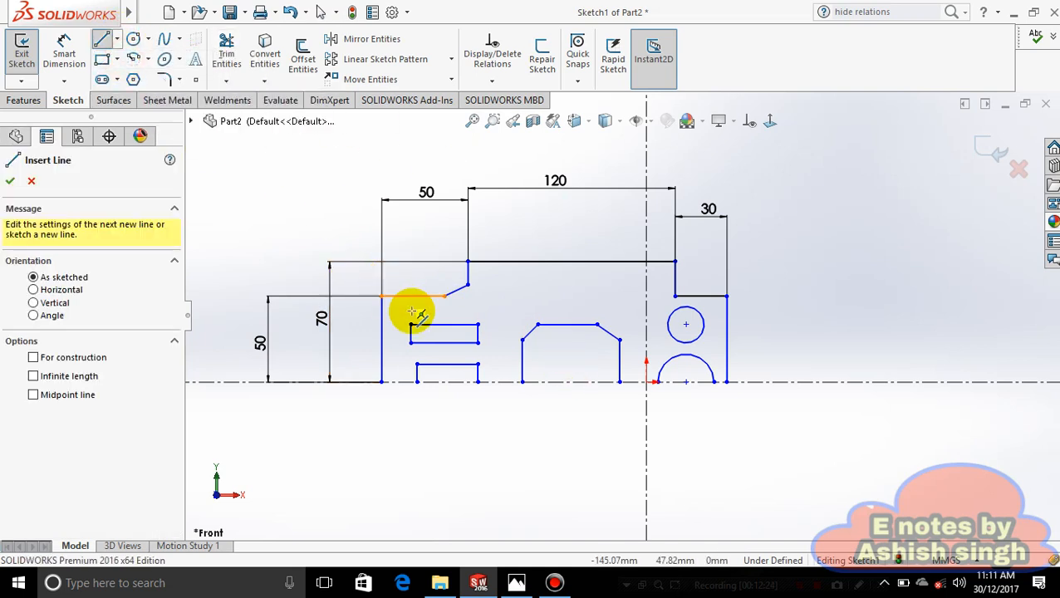
pyautogui.scroll(-3, 354, 306)
pyautogui.scroll(-3, 701, 429)
pyautogui.scroll(-2, 603, 347)
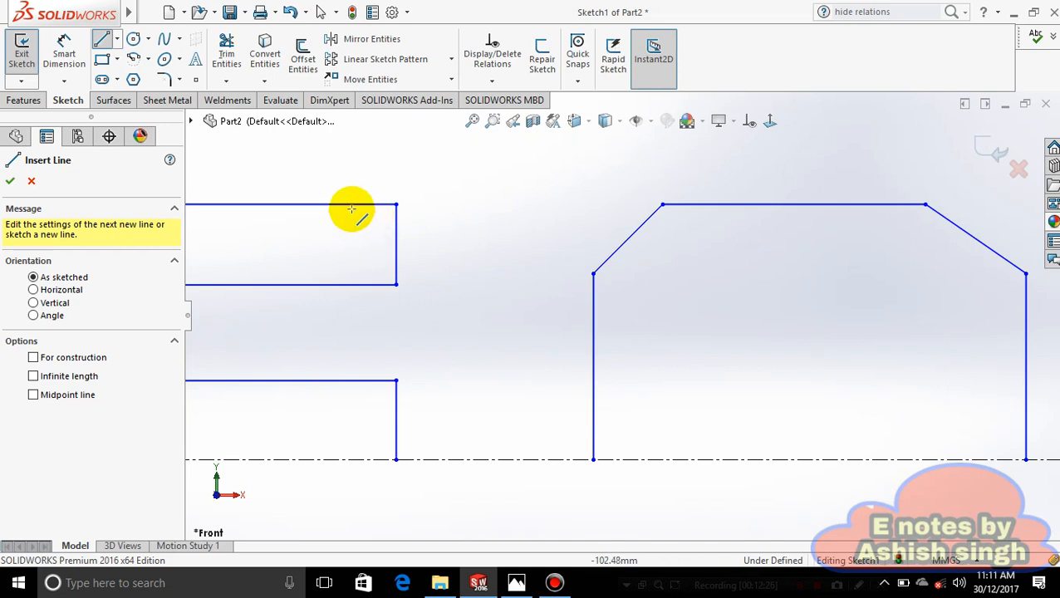
pyautogui.moveTo(341, 204); pyautogui.dragTo(398, 237)
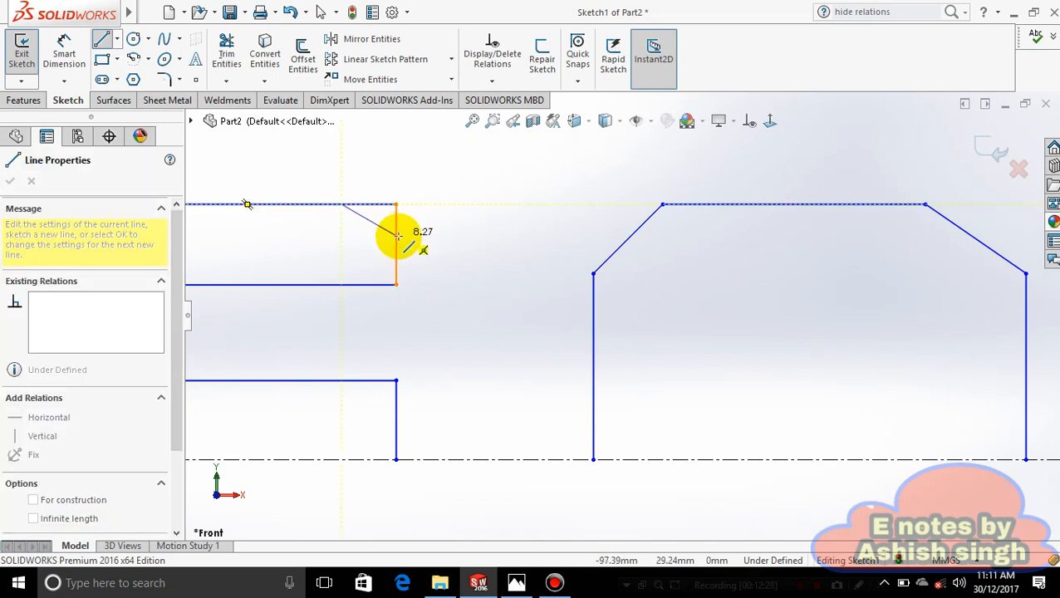
pyautogui.press('Escape')
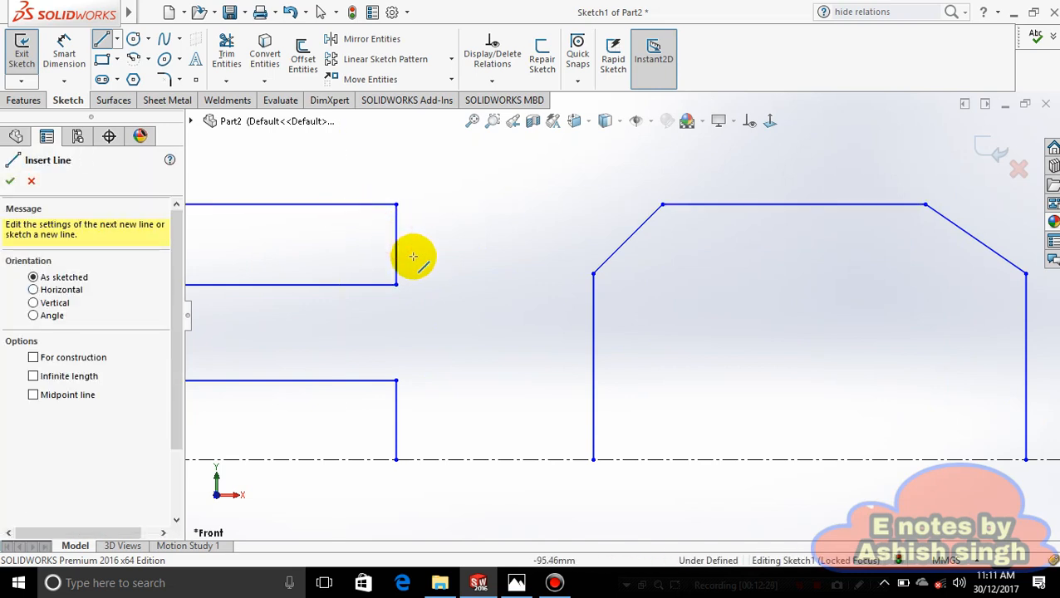
pyautogui.click(352, 204)
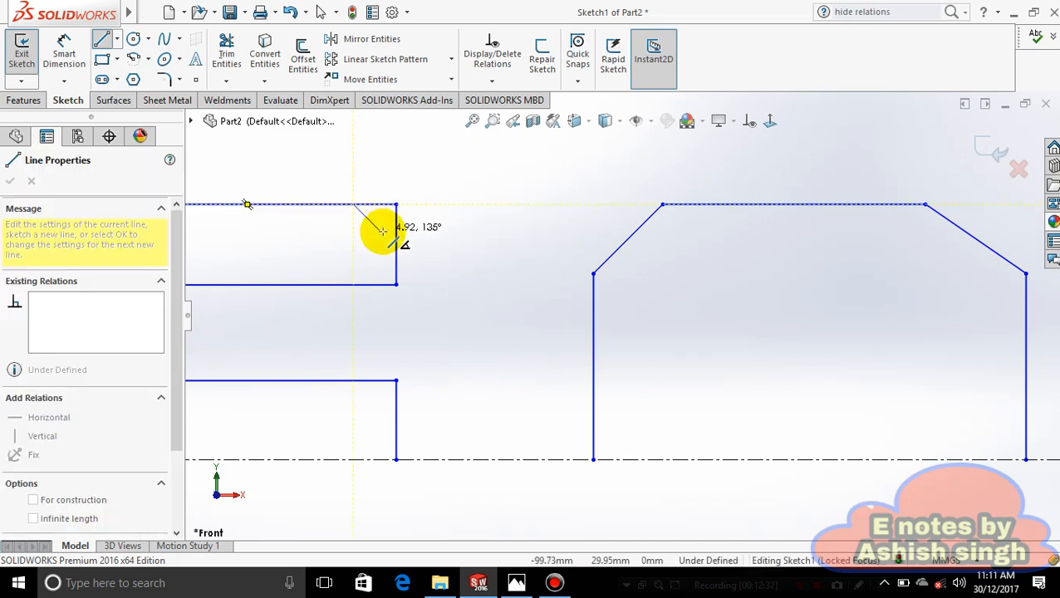
pyautogui.click(397, 237)
pyautogui.press('Escape')
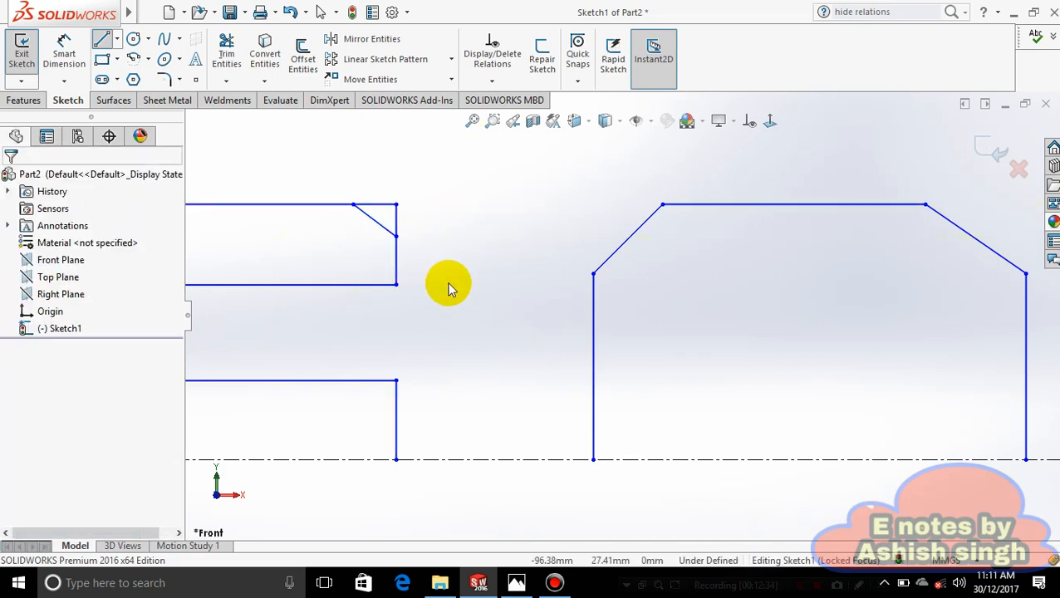
# Power trim the upper slot rectangle's corner segments outside the sloped line
pyautogui.click(228, 53)
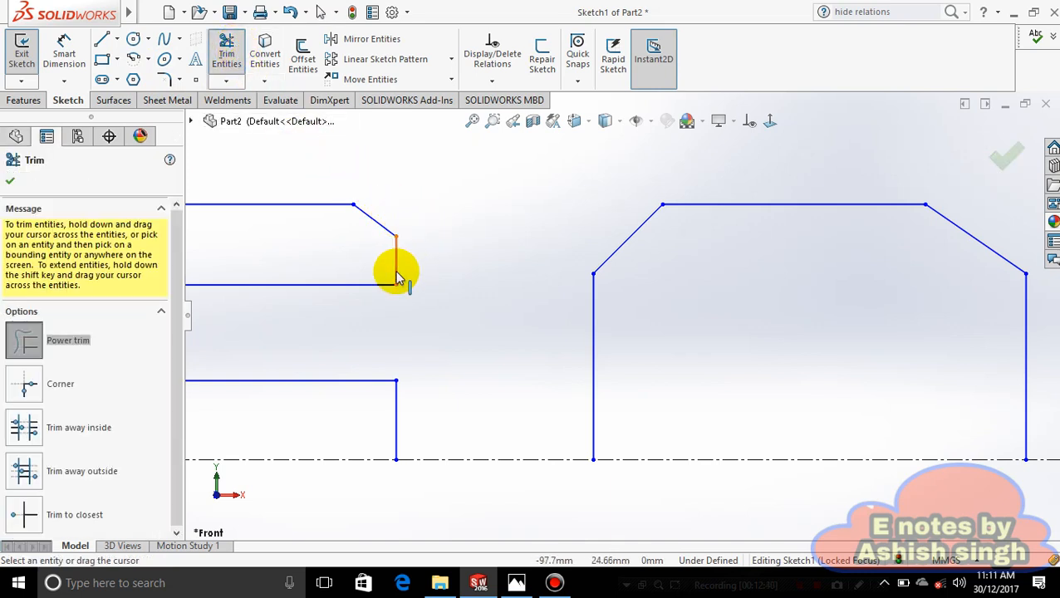
pyautogui.scroll(3, 397, 277)
pyautogui.scroll(3, 492, 397)
pyautogui.scroll(3, 573, 407)
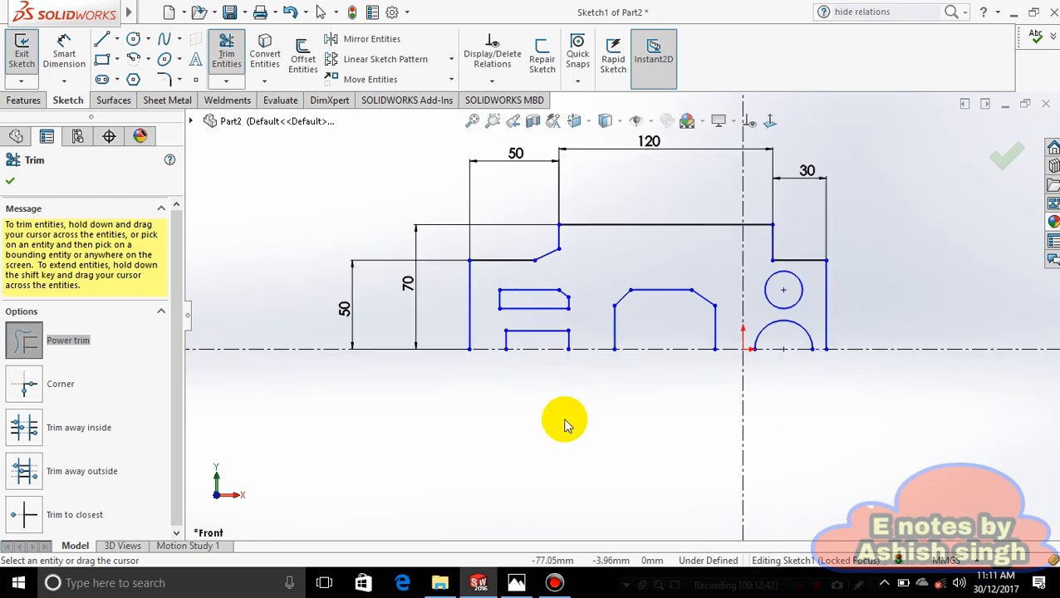
# Check the holes in 5.png and dimension the upper circle's diameter as 20 mm
pyautogui.click(516, 583)
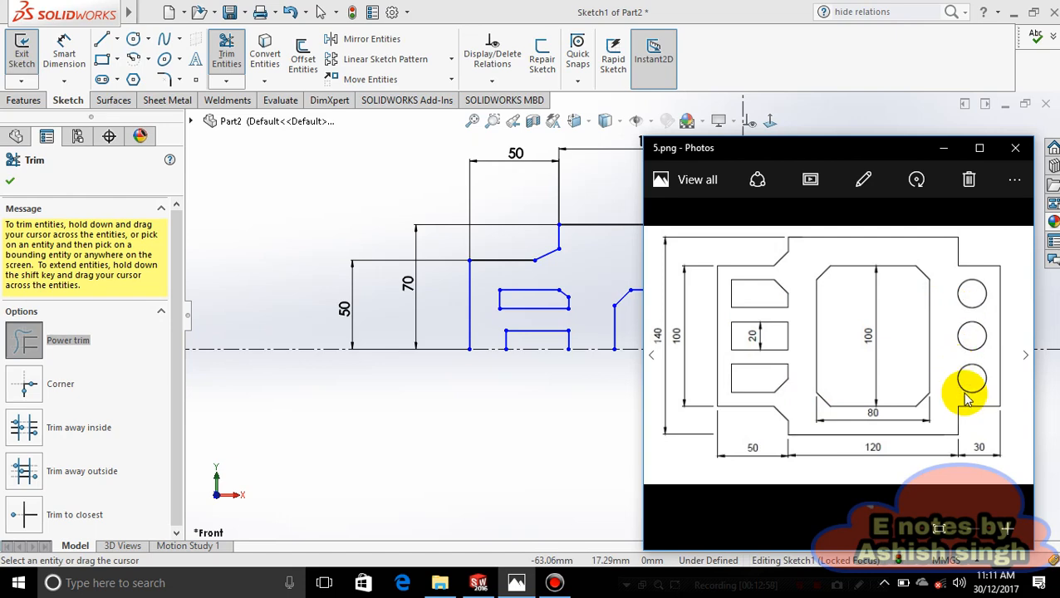
pyautogui.click(979, 149)
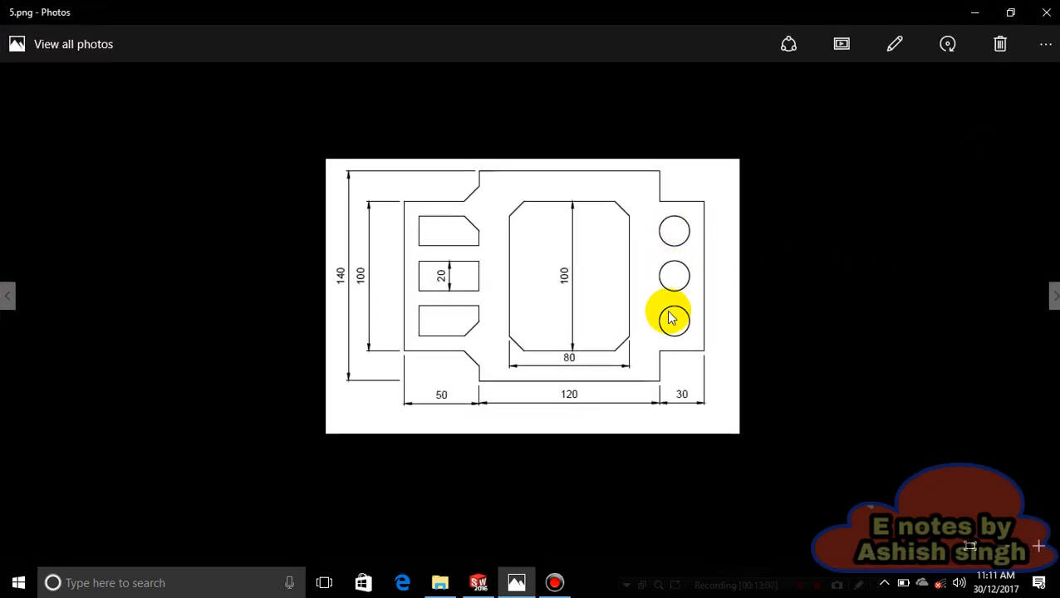
pyautogui.click(976, 19)
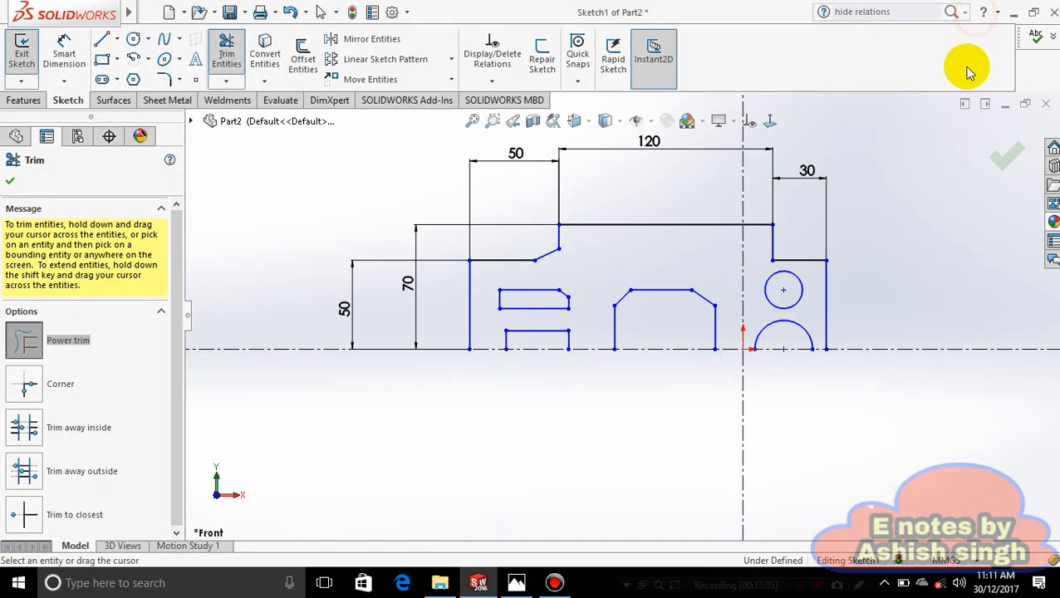
pyautogui.click(81, 46)
pyautogui.click(801, 288)
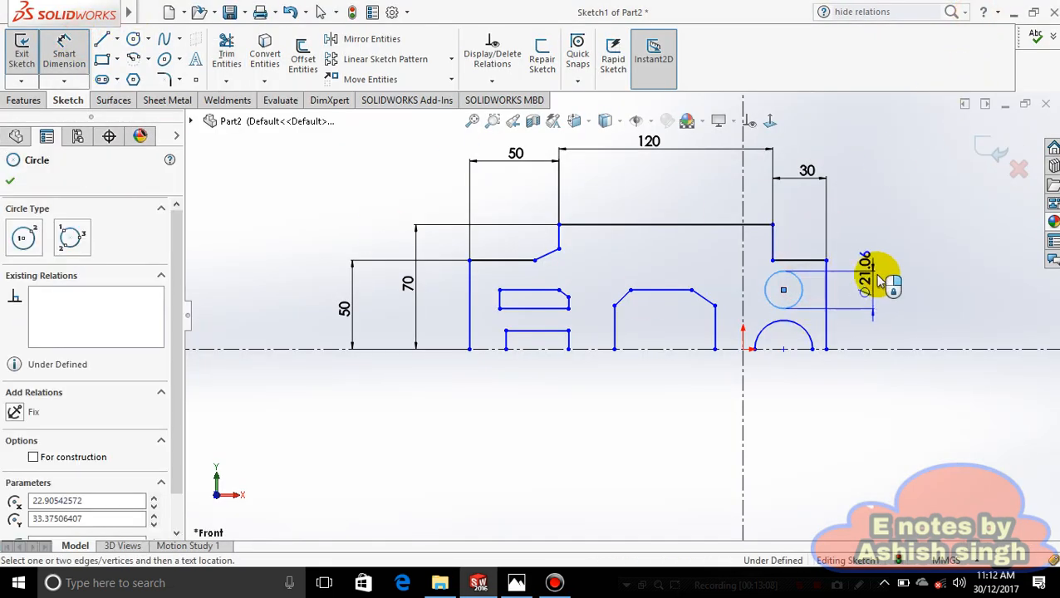
pyautogui.click(885, 303)
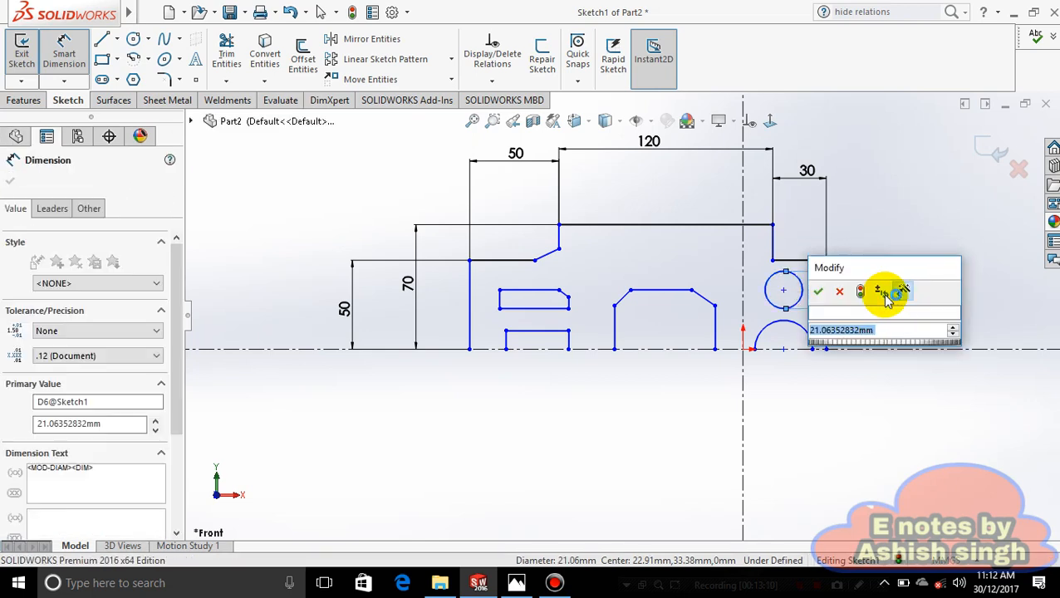
pyautogui.write('20')
pyautogui.press('Return')
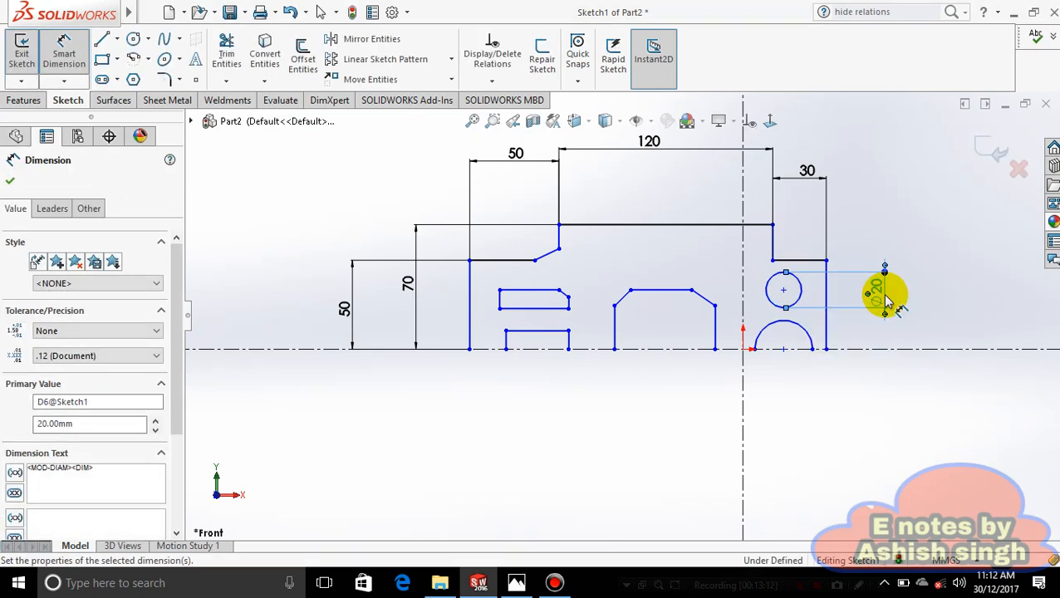
# Add a radius dimension to the semicircle on the horizontal centerline and set it to 10 mm
pyautogui.click(818, 340)
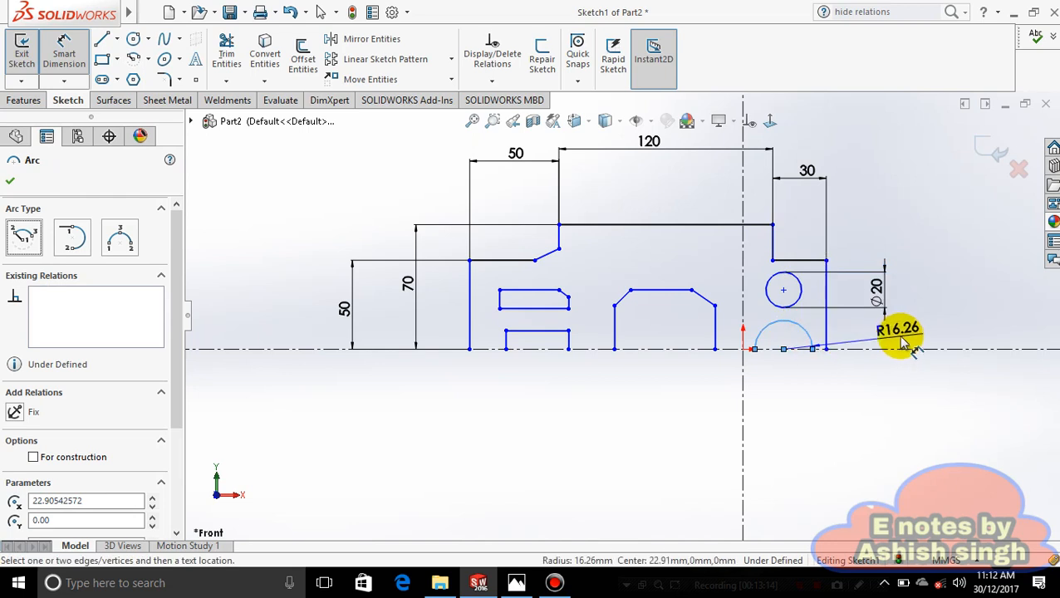
pyautogui.click(904, 339)
pyautogui.write('20')
pyautogui.press('Return')
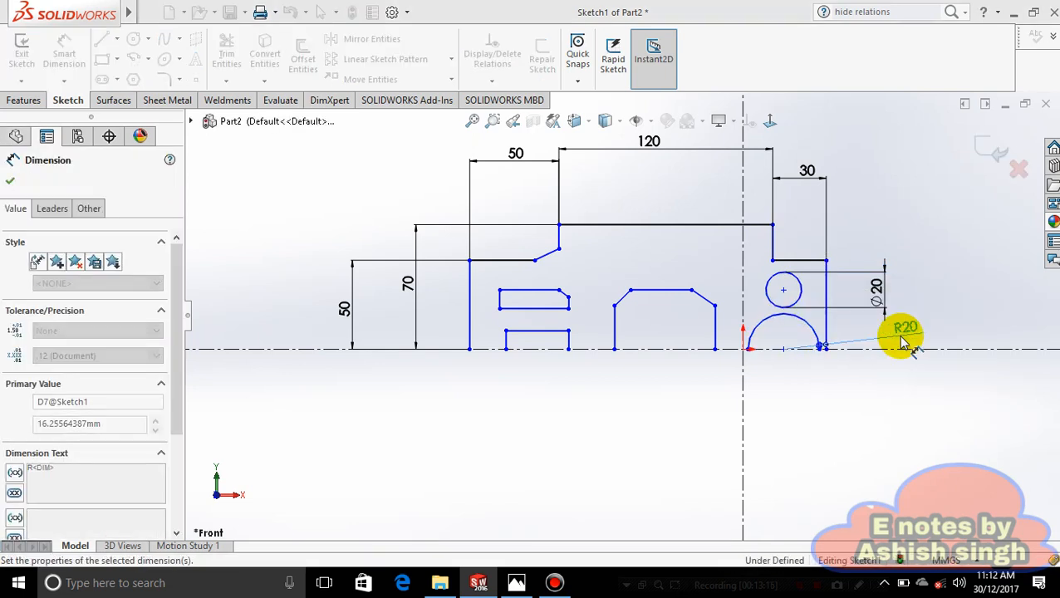
pyautogui.doubleClick(906, 330)
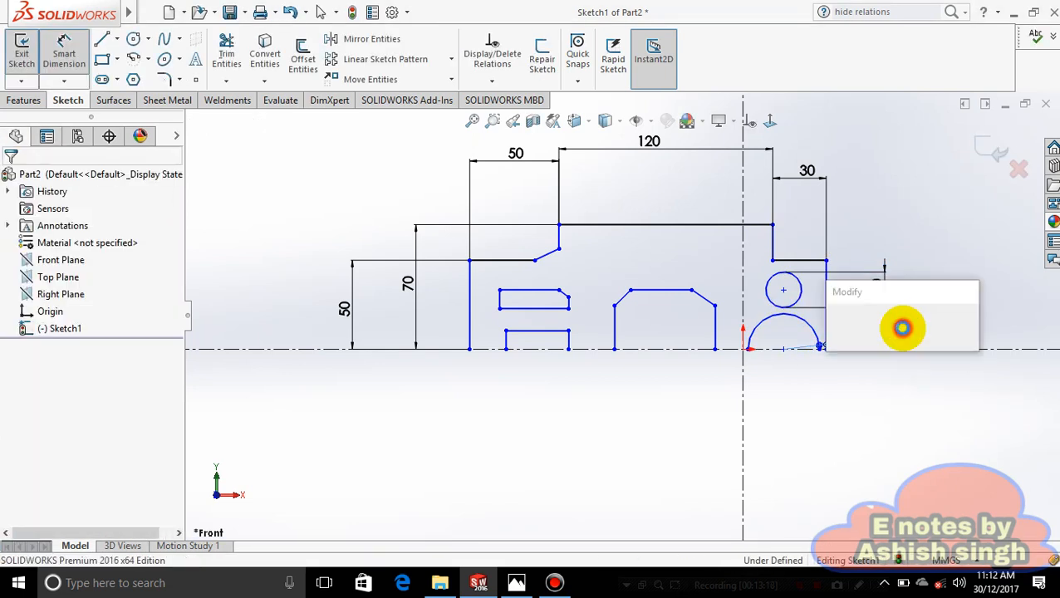
pyautogui.write('10')
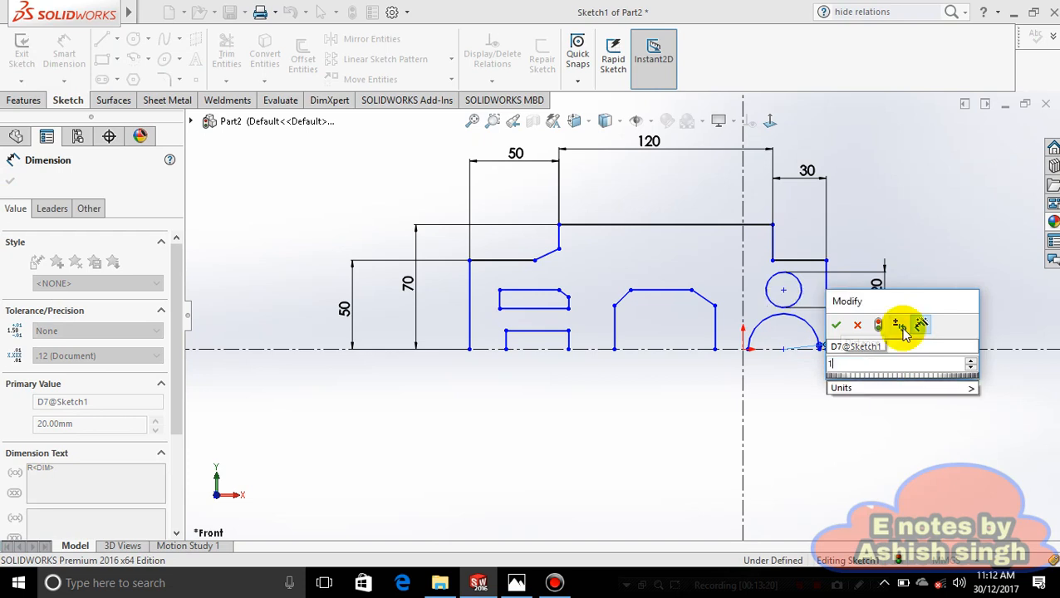
pyautogui.press('Return')
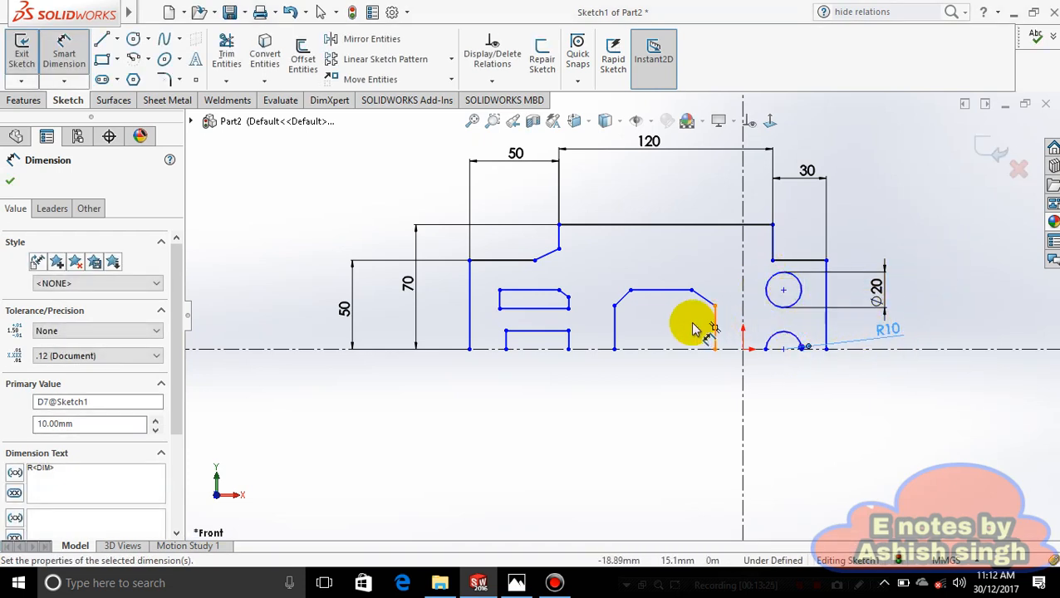
# Check the slots in 5.png and dimension the lower slot's upper edge from the horizontal centerline as 10 mm
pyautogui.click(516, 583)
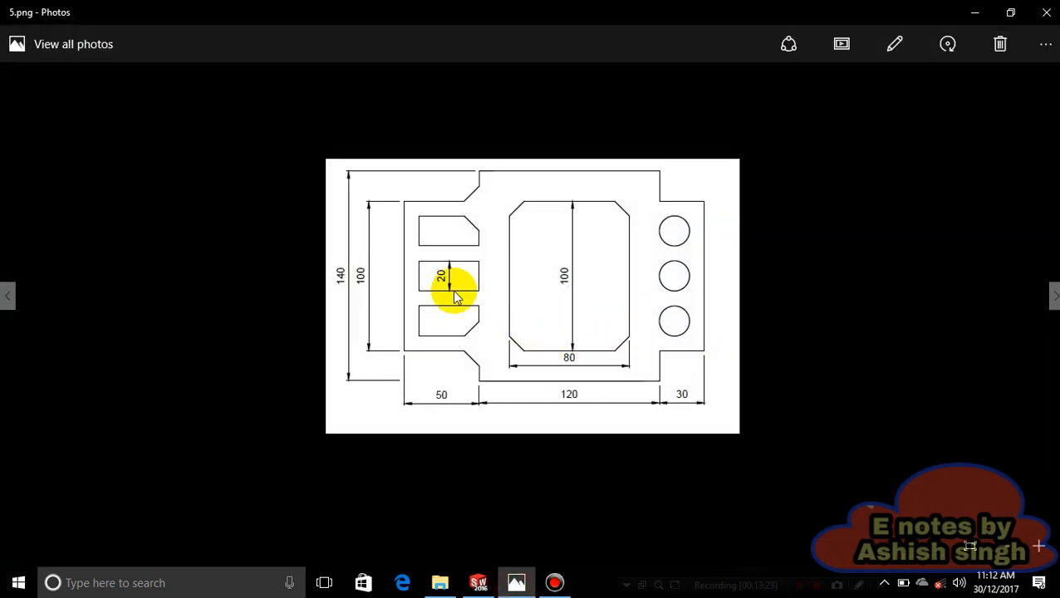
pyautogui.click(515, 579)
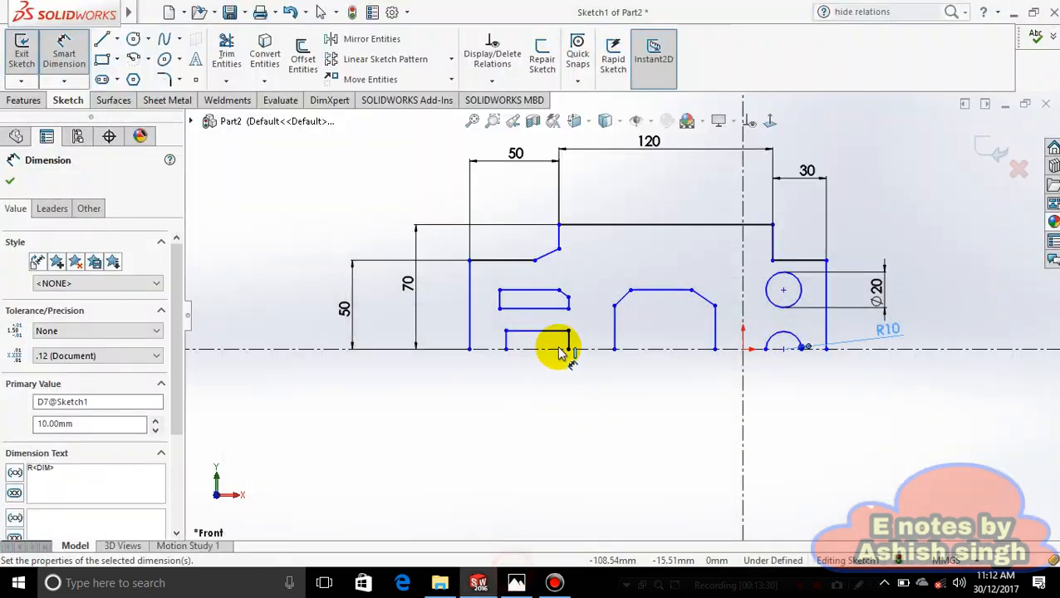
pyautogui.click(532, 349)
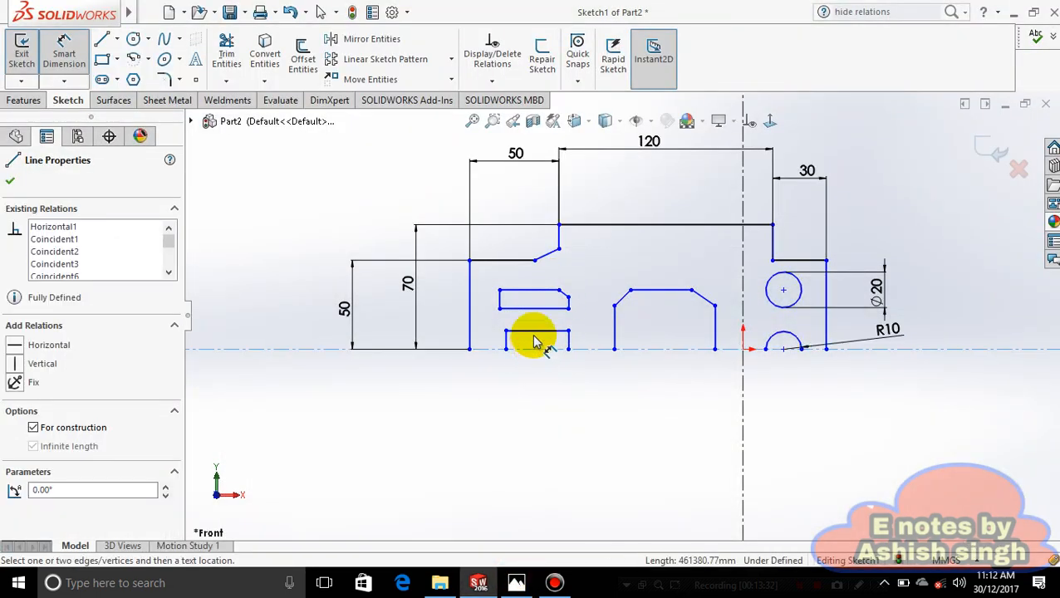
pyautogui.click(535, 332)
pyautogui.click(591, 345)
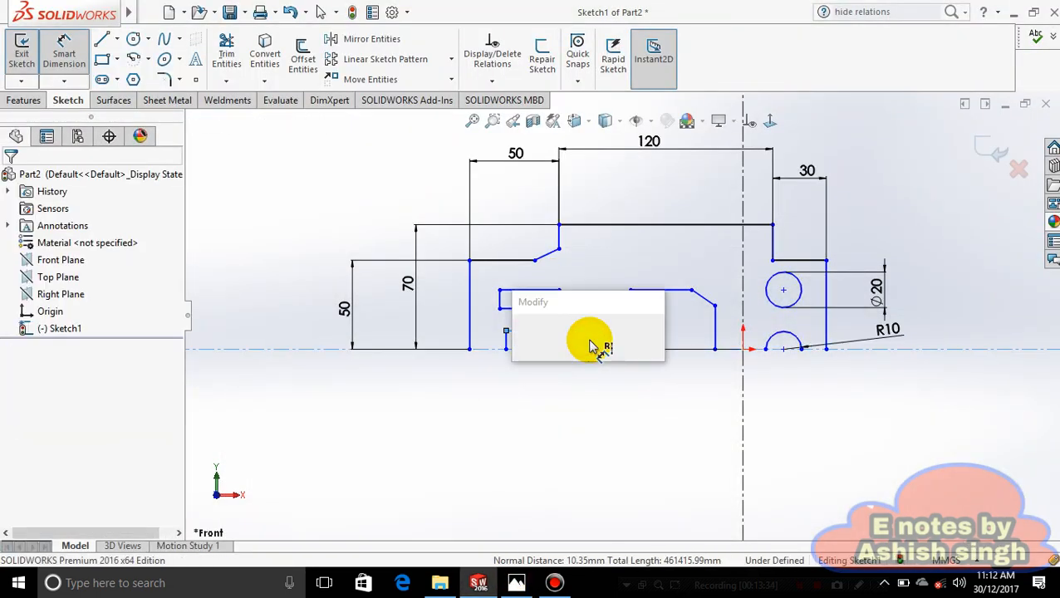
pyautogui.write('10')
pyautogui.press('Return')
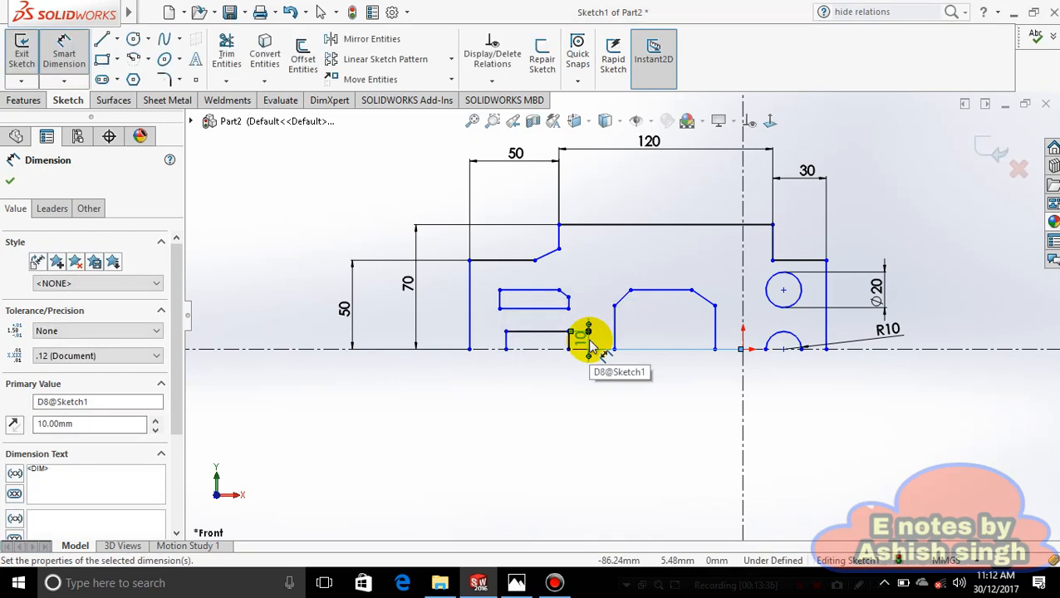
# Recheck the slots in 5.png and dimension the height of the upper slot's left edge as 20 mm
pyautogui.click(515, 582)
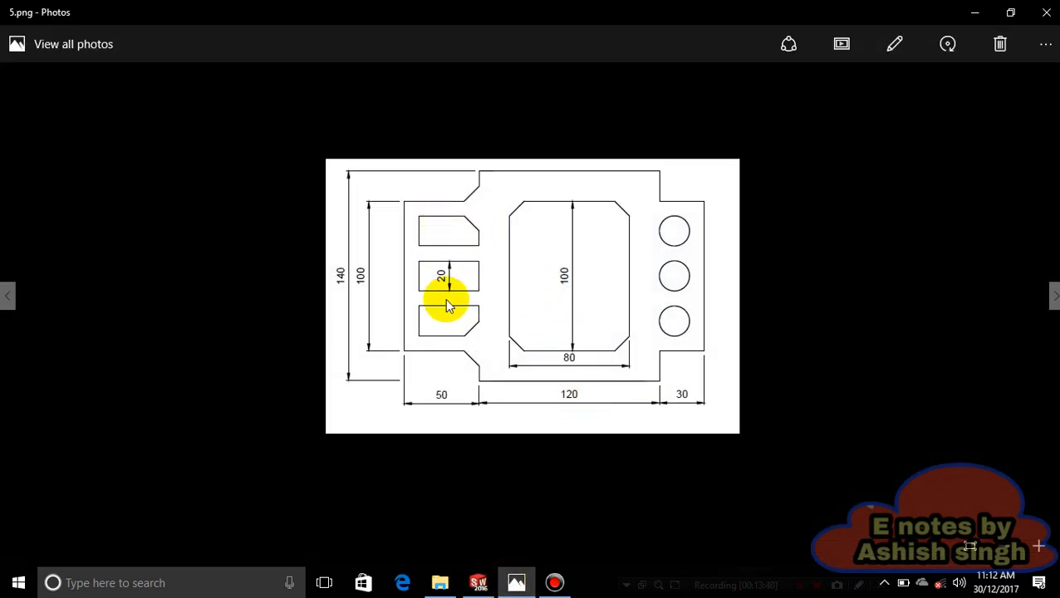
pyautogui.click(516, 585)
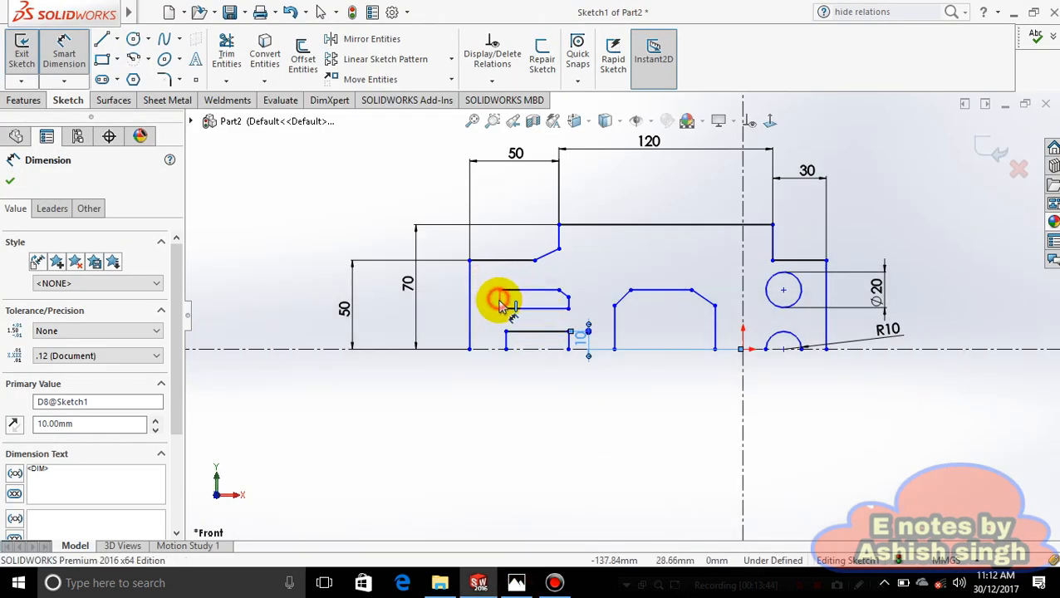
pyautogui.click(498, 302)
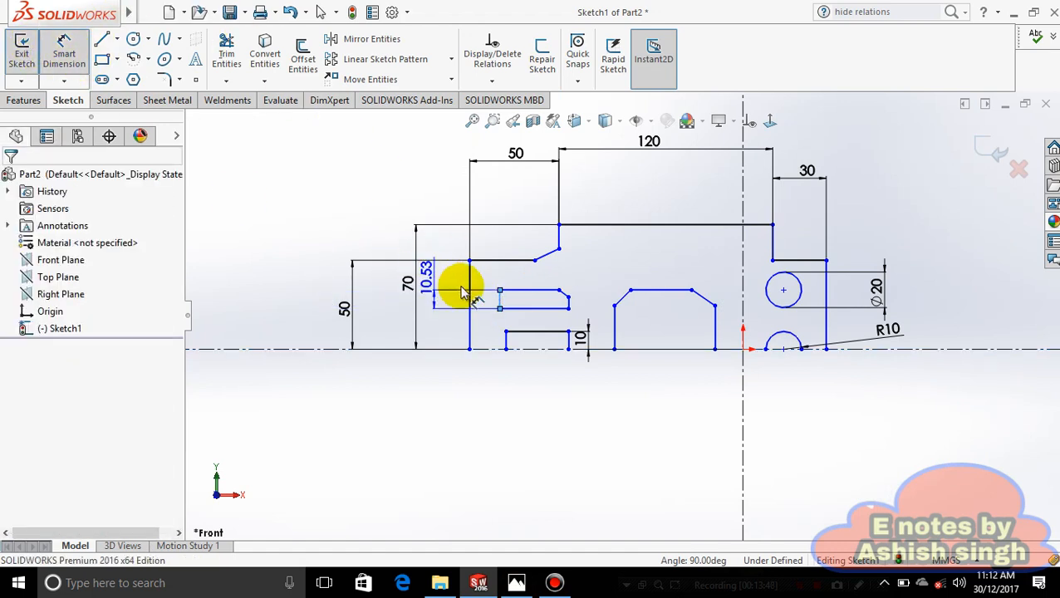
pyautogui.click(480, 303)
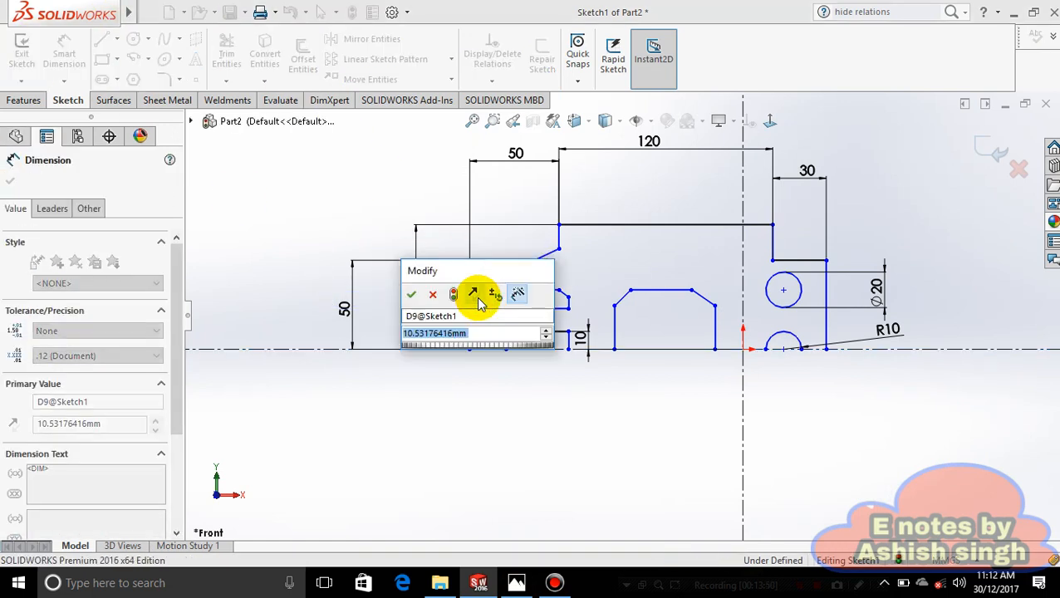
pyautogui.write('20')
pyautogui.press('Return')
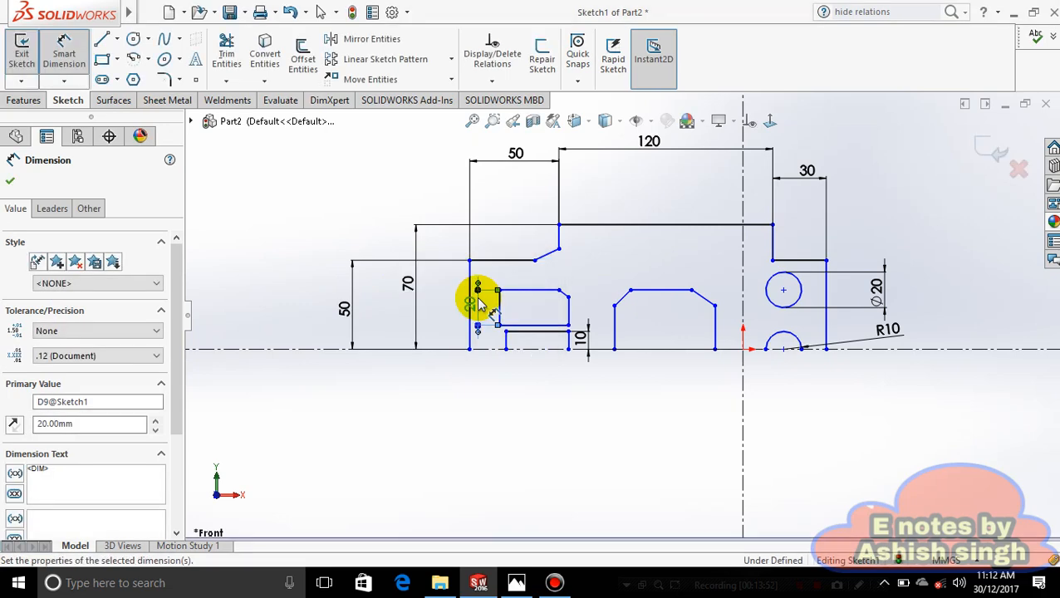
# Check the central cutout in 5.png and dimension its upper edge from the horizontal centerline as 50 mm
pyautogui.click(515, 575)
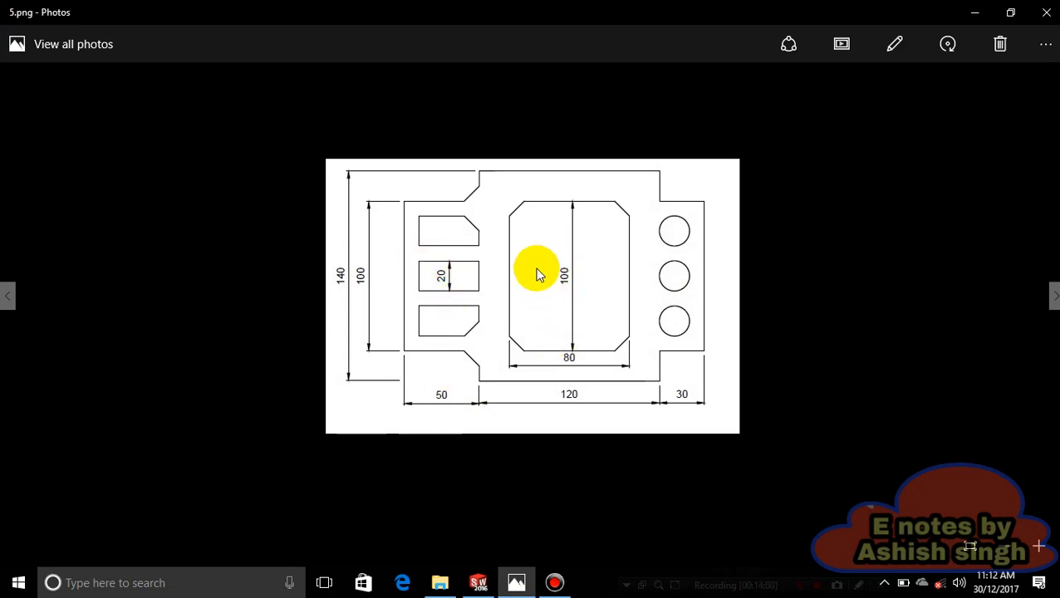
pyautogui.click(517, 581)
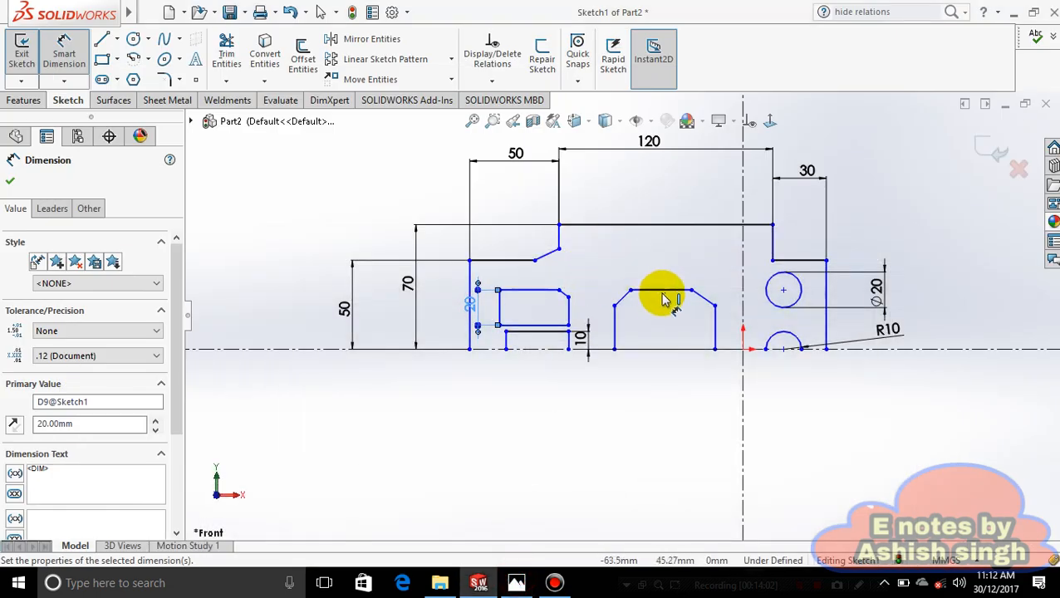
pyautogui.click(662, 291)
pyautogui.click(665, 349)
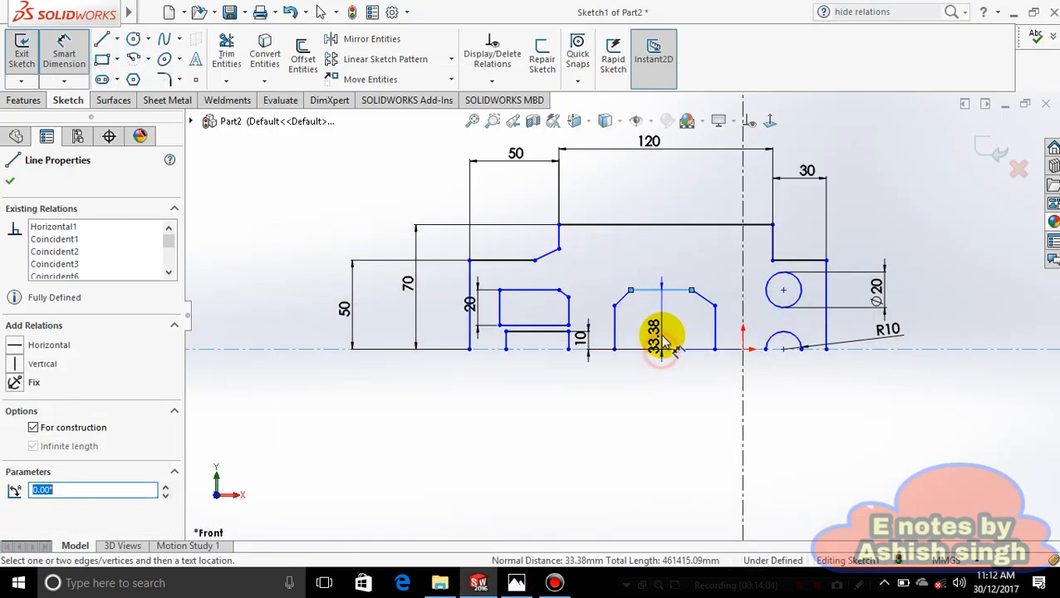
pyautogui.click(664, 333)
pyautogui.write('50')
pyautogui.press('Return')
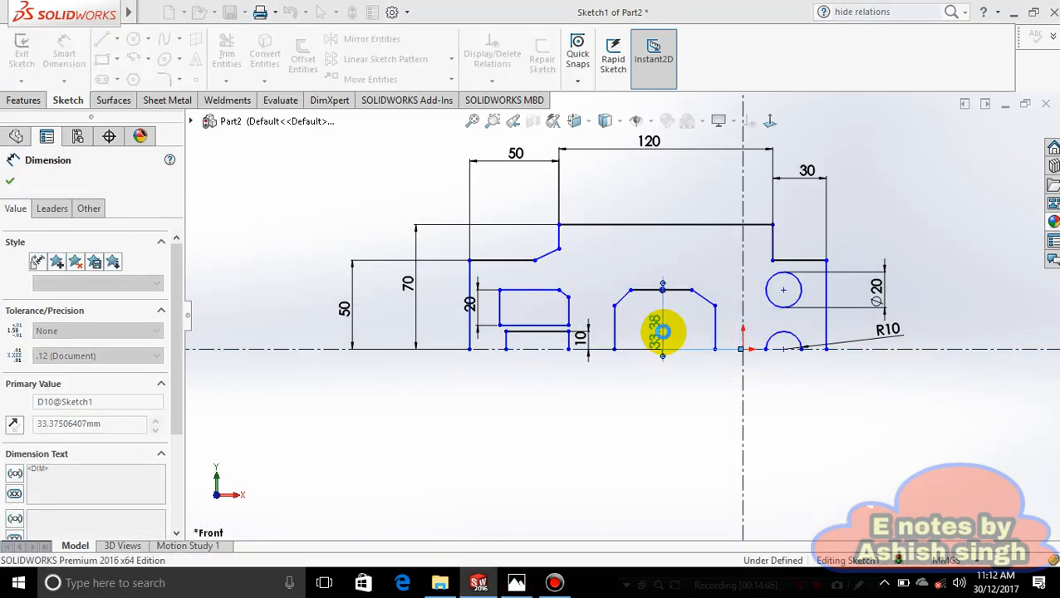
# Dimension the central cutout's width between its two vertical edges as 80 mm
pyautogui.click(515, 582)
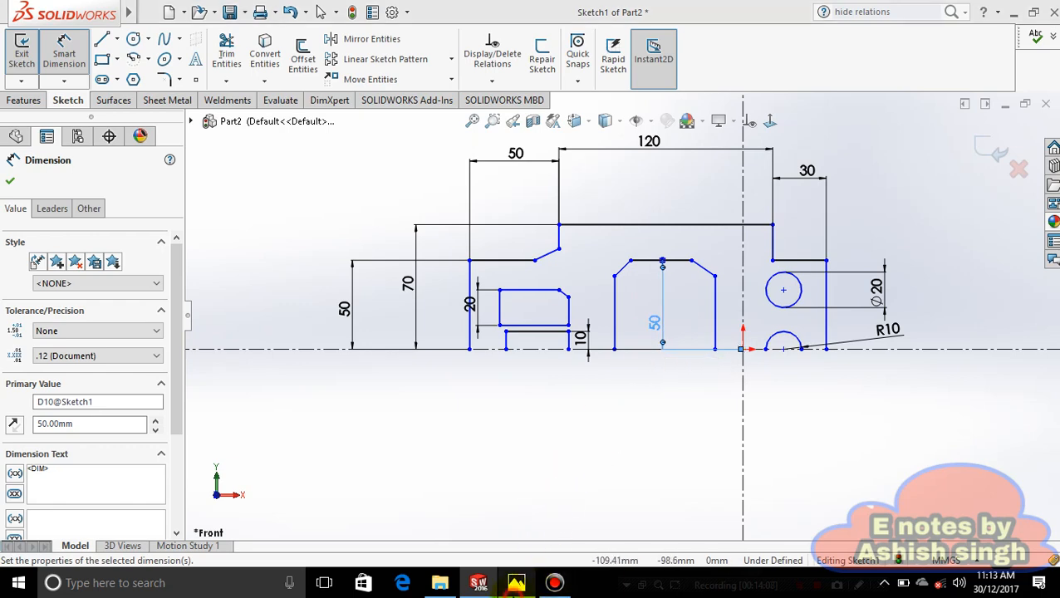
pyautogui.click(518, 583)
pyautogui.click(614, 297)
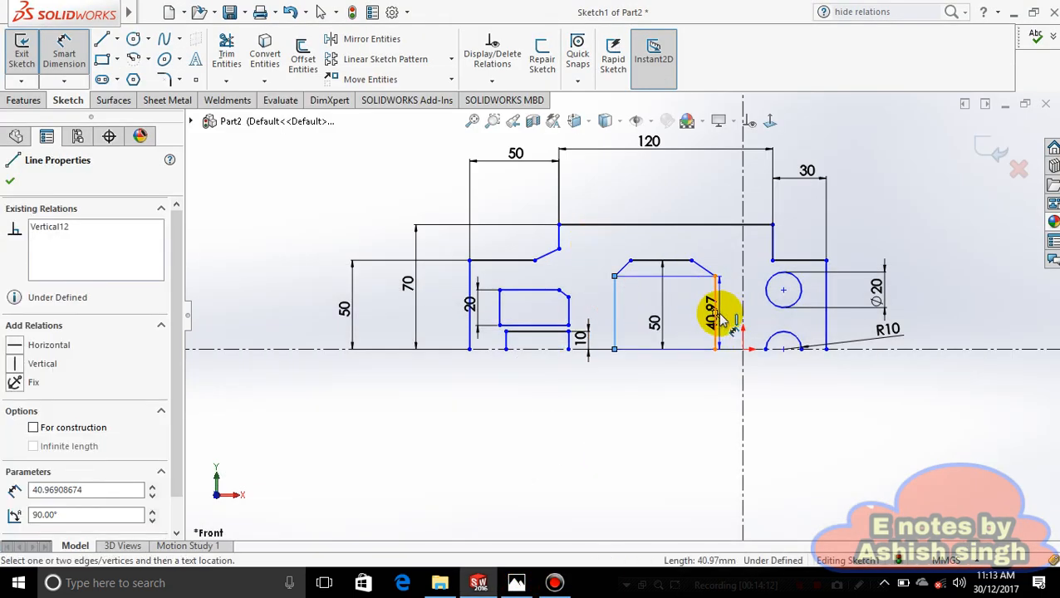
pyautogui.click(714, 320)
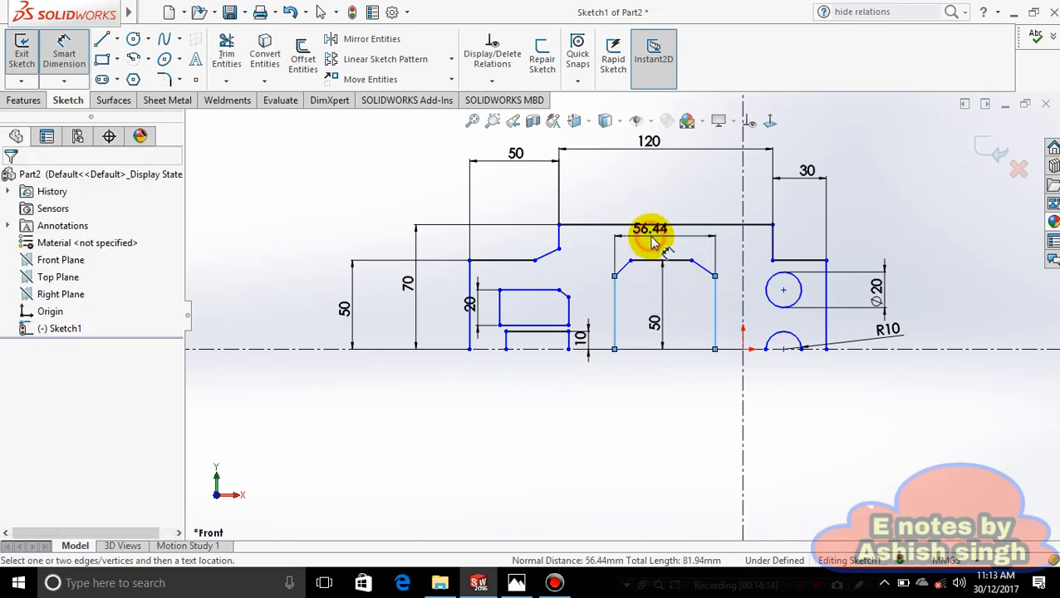
pyautogui.click(649, 239)
pyautogui.write('80')
pyautogui.press('Return')
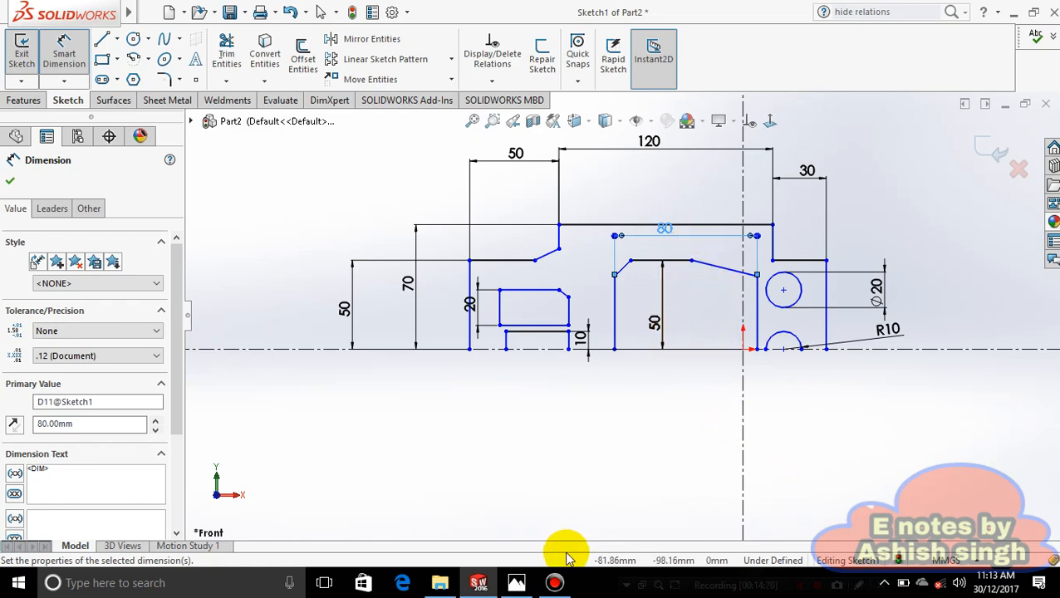
# Leave the dimension command and compare the slots, sloped corners and cutout in the sketch with 5.png
pyautogui.click(516, 583)
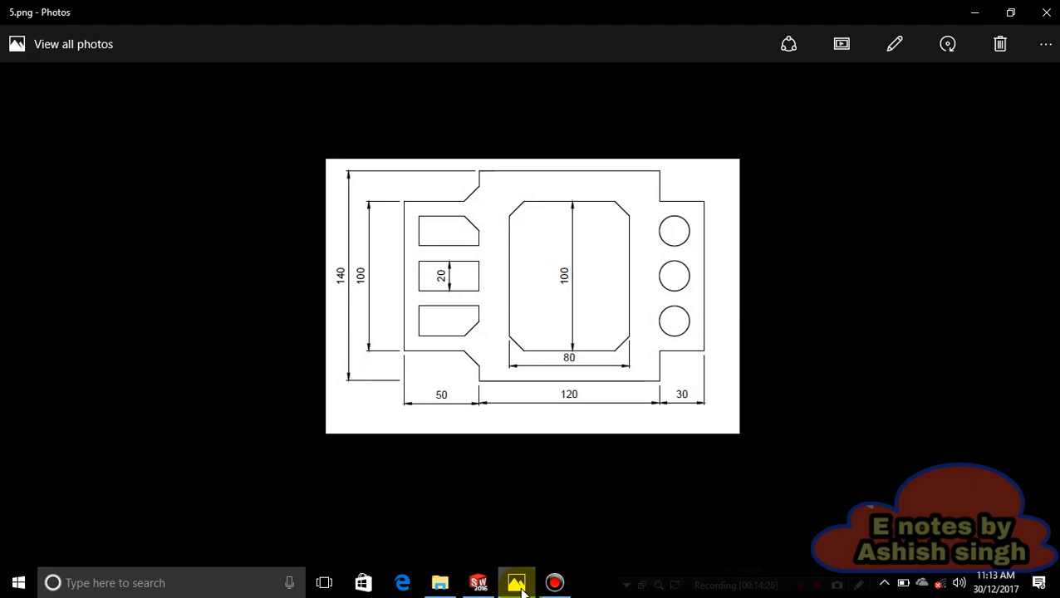
pyautogui.click(515, 583)
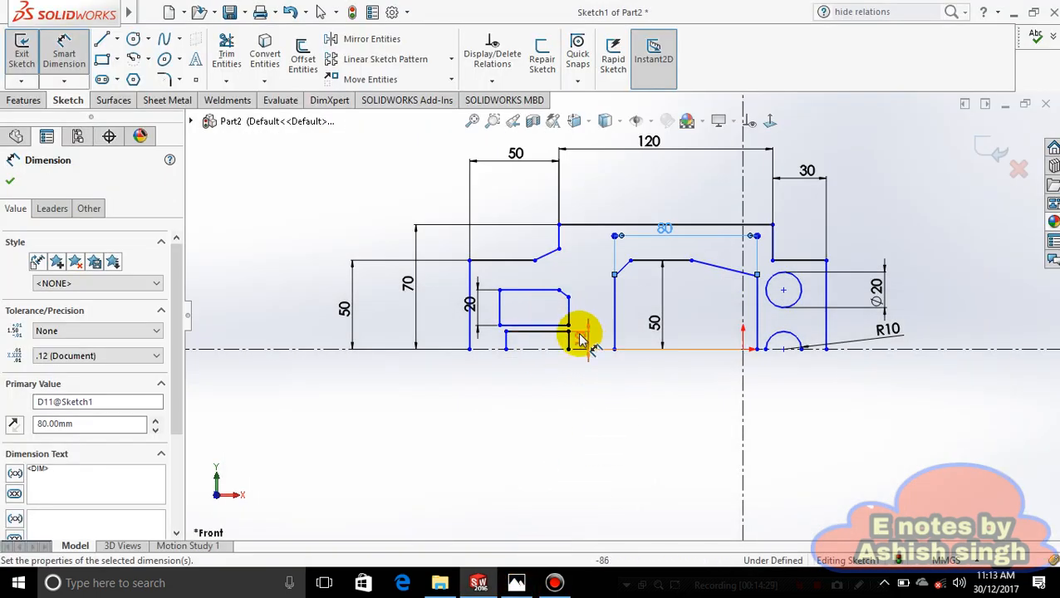
pyautogui.click(516, 583)
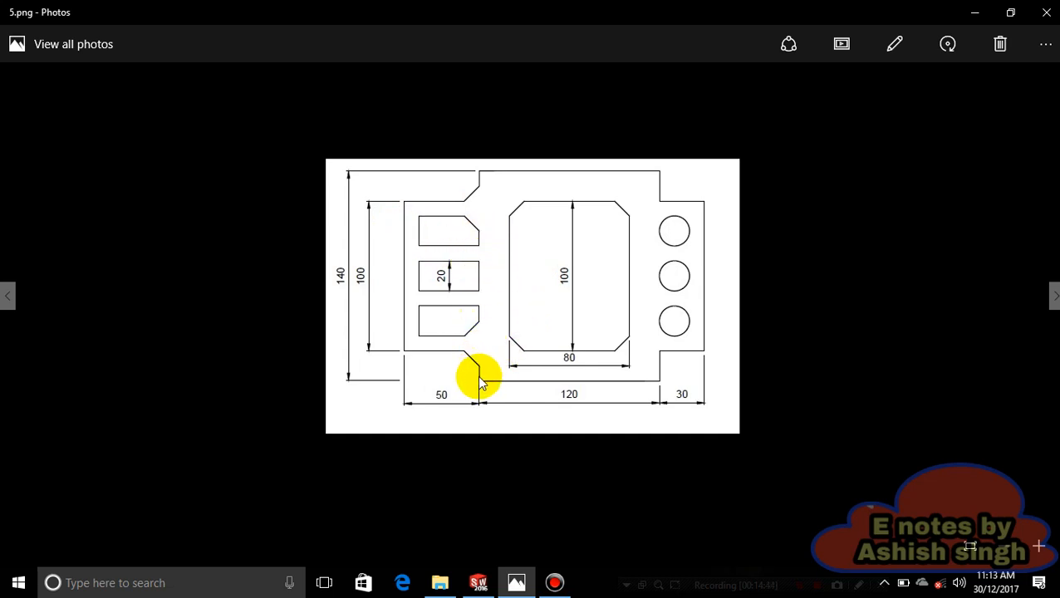
pyautogui.click(494, 583)
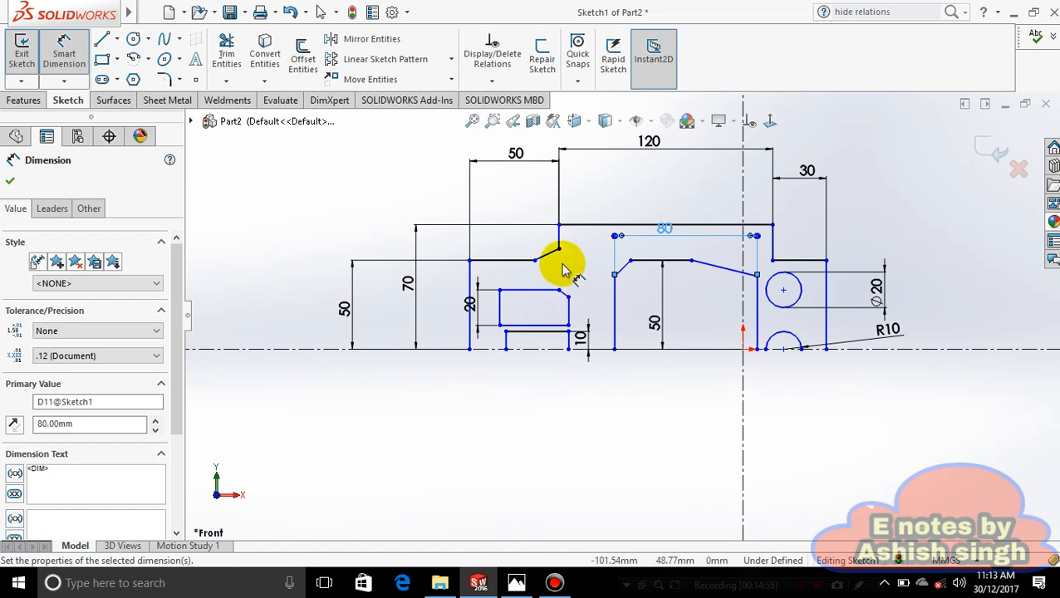
pyautogui.press('Escape')
pyautogui.press('Escape')
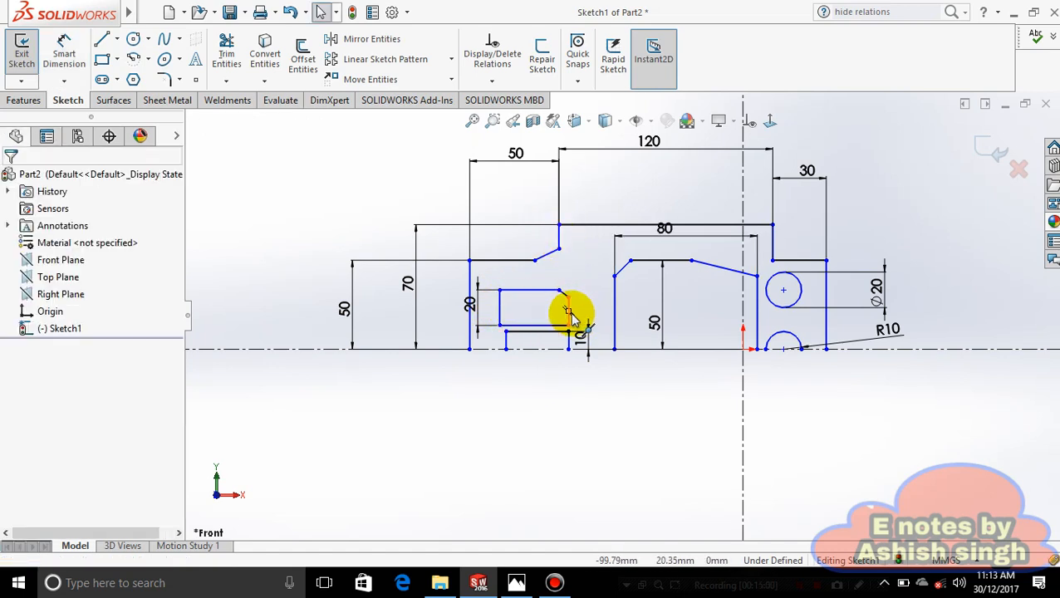
pyautogui.click(519, 584)
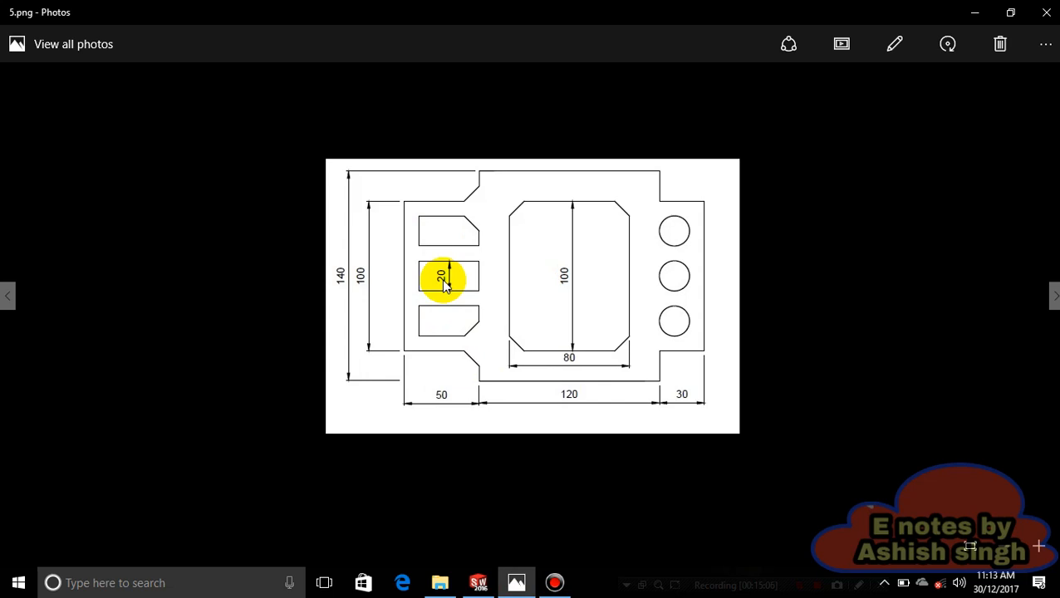
pyautogui.click(979, 22)
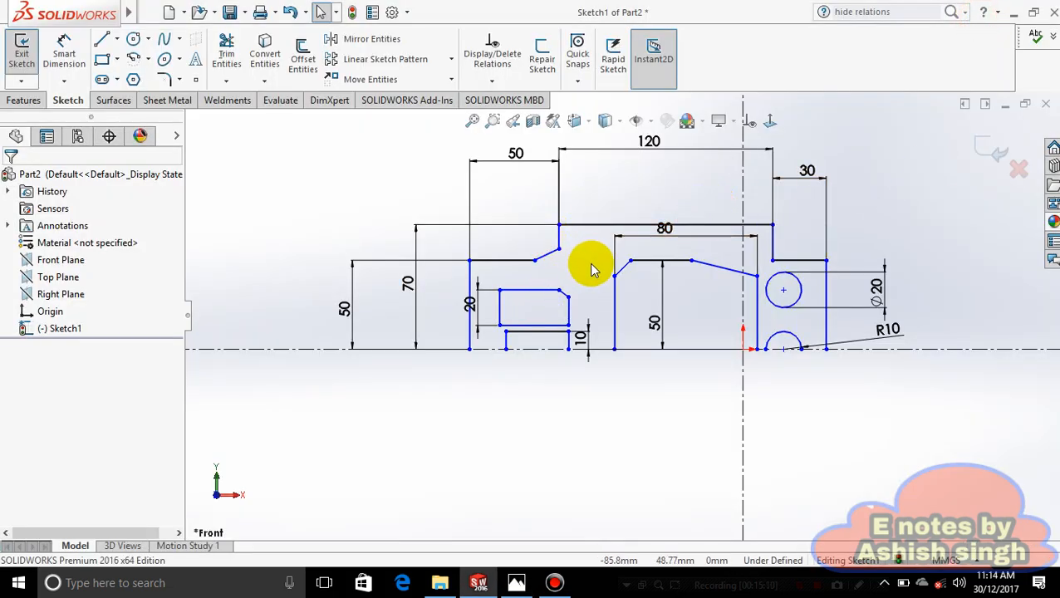
# Try to align the upper slot's right edge with the outline's short vertical edge above it using a vertical relation
pyautogui.click(559, 248)
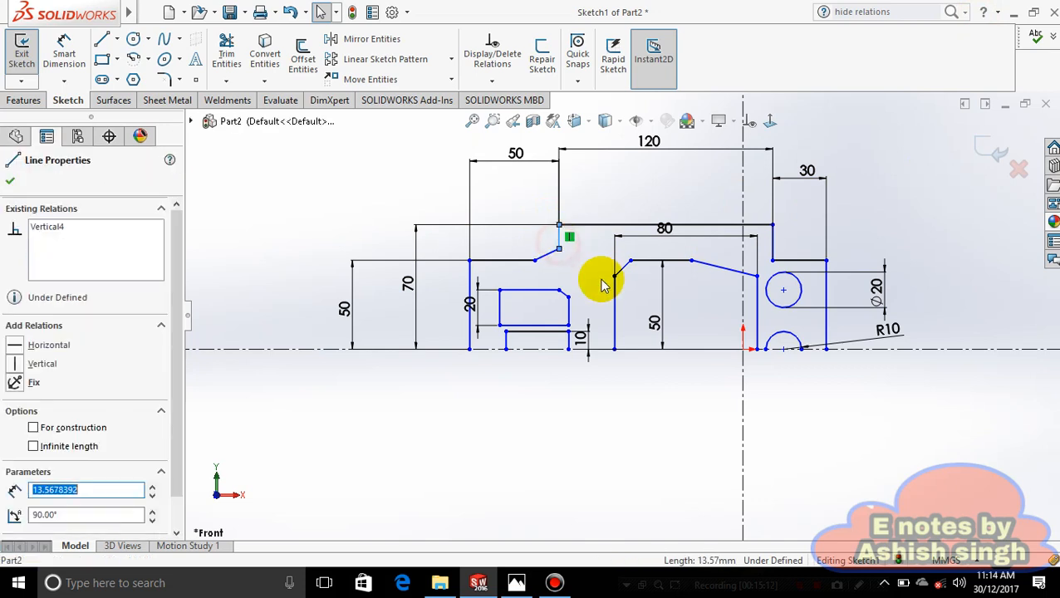
pyautogui.keyDown('ctrl'); pyautogui.click(569, 312); pyautogui.keyUp('ctrl')
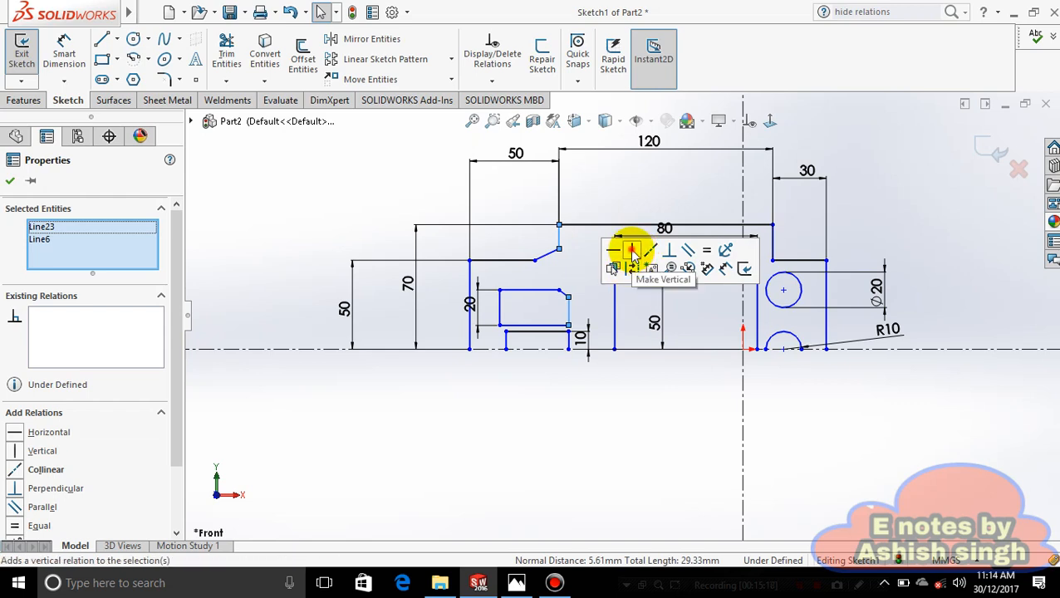
pyautogui.click(632, 250)
pyautogui.click(570, 274)
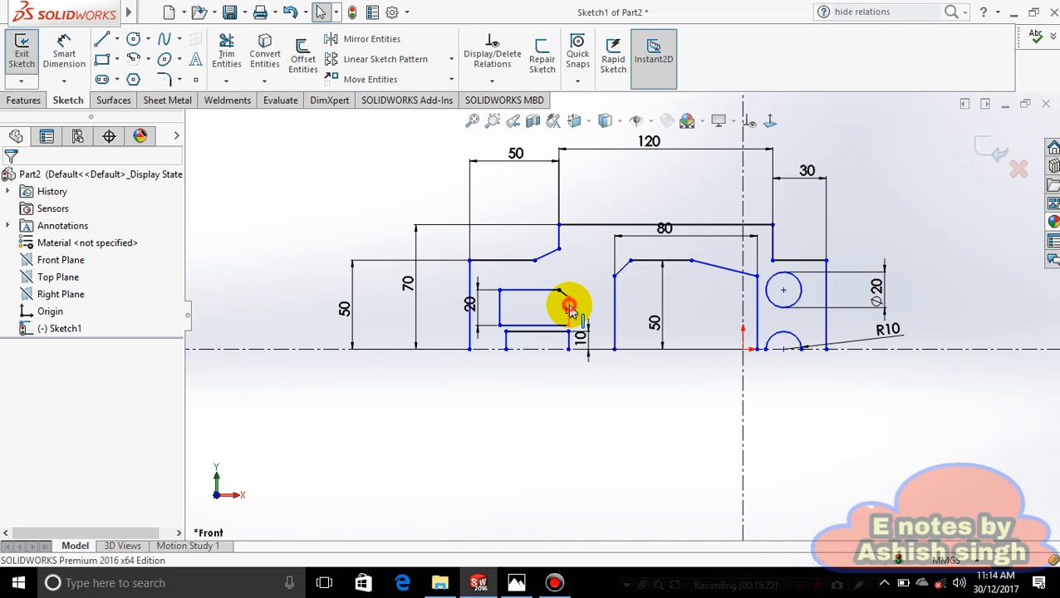
pyautogui.click(570, 307)
pyautogui.keyDown('ctrl'); pyautogui.click(556, 240); pyautogui.keyUp('ctrl')
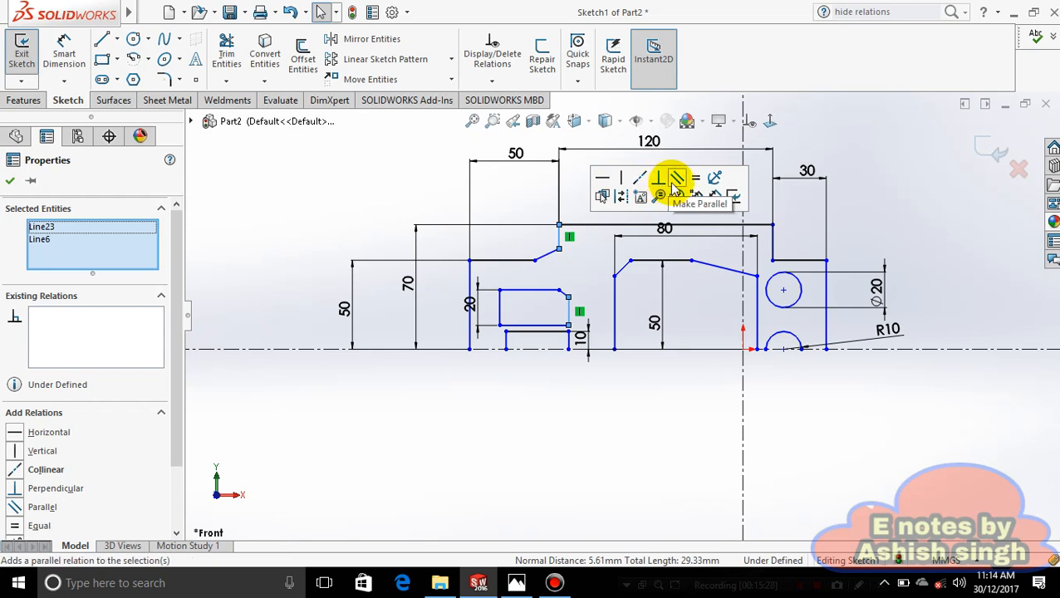
pyautogui.click(590, 264)
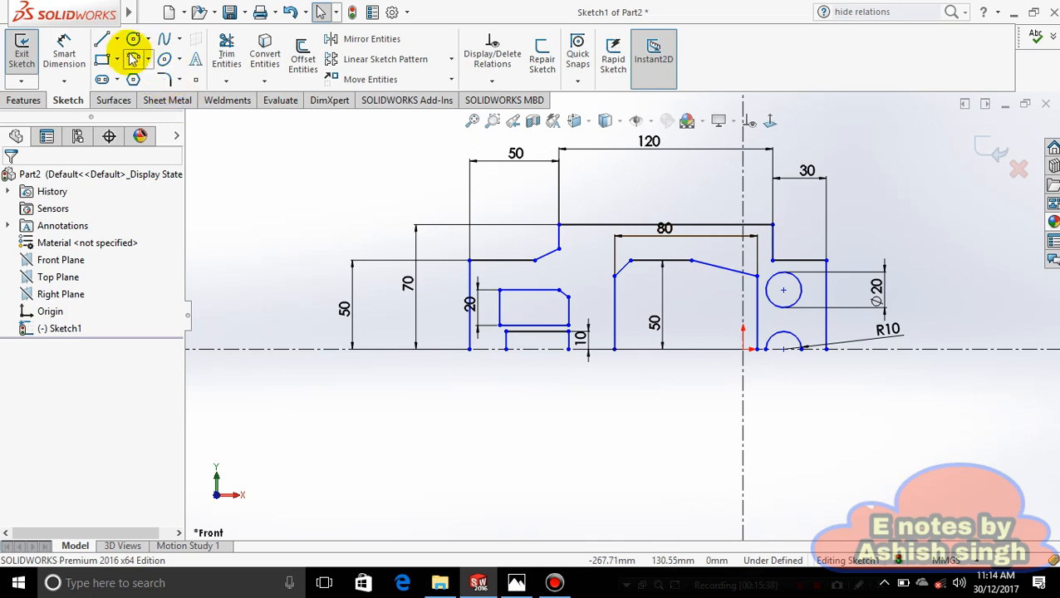
# Power trim the central cutout's upper edge and corners and redraw them with two sloped corner lines, the right one about 15 mm long
pyautogui.click(227, 51)
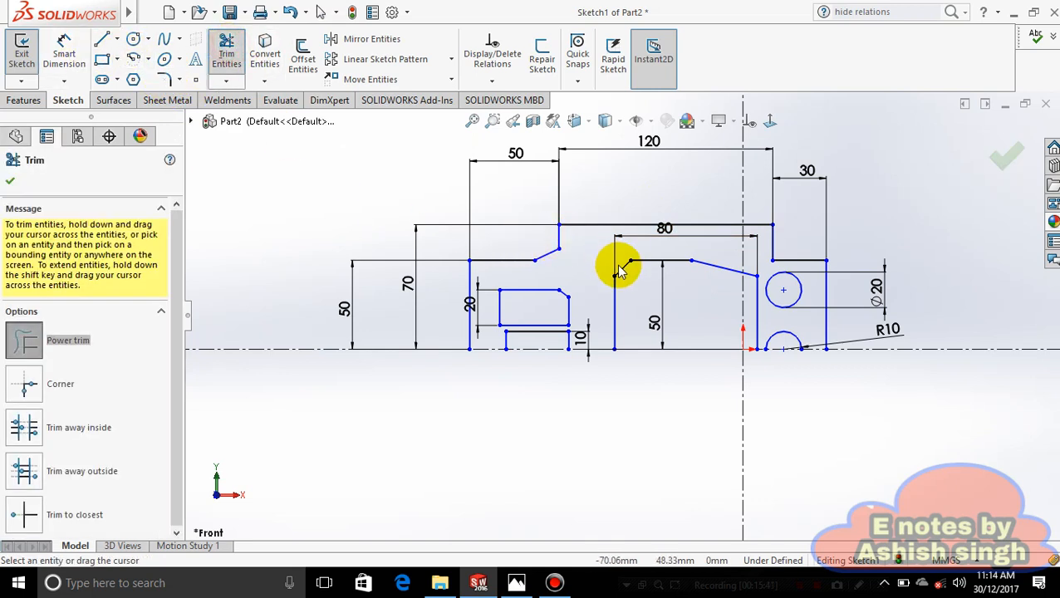
pyautogui.moveTo(634, 272)
pyautogui.mouseDown()
pyautogui.moveTo(722, 261)
pyautogui.moveTo(733, 285)
pyautogui.mouseUp()
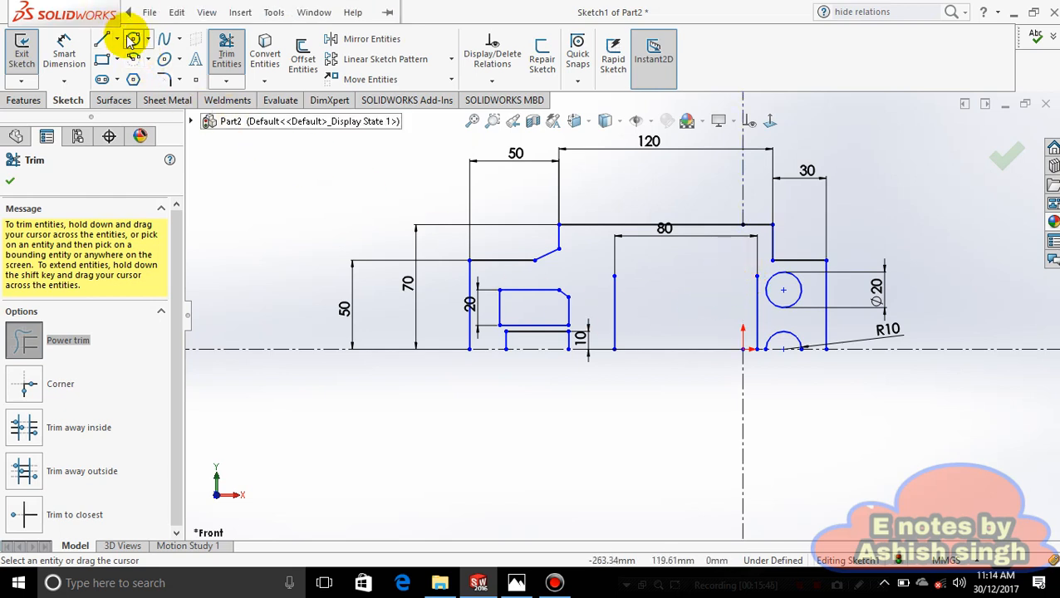
pyautogui.click(117, 39)
pyautogui.click(126, 58)
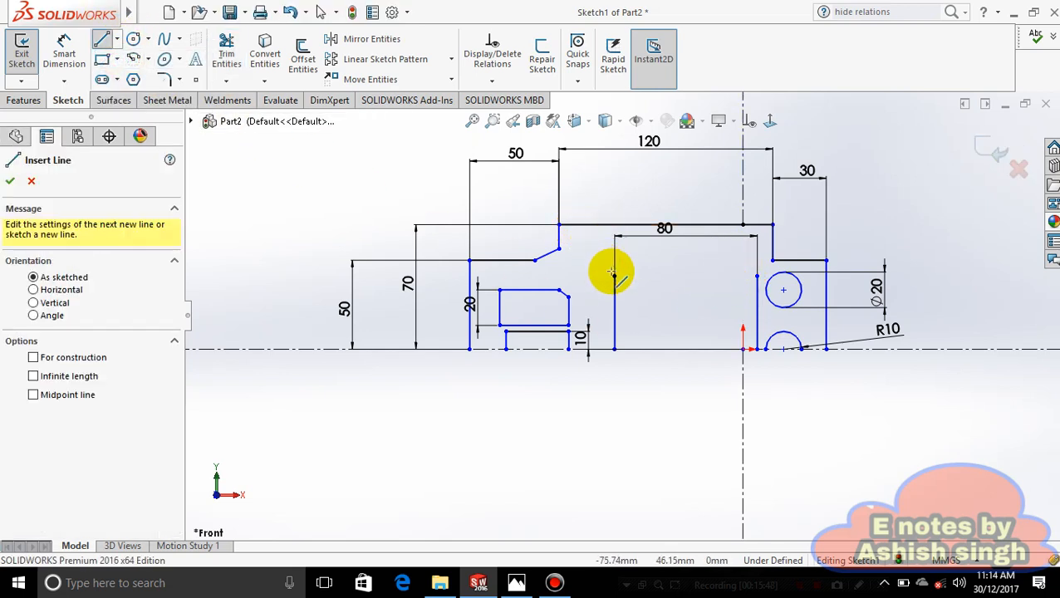
pyautogui.click(615, 275)
pyautogui.click(639, 261)
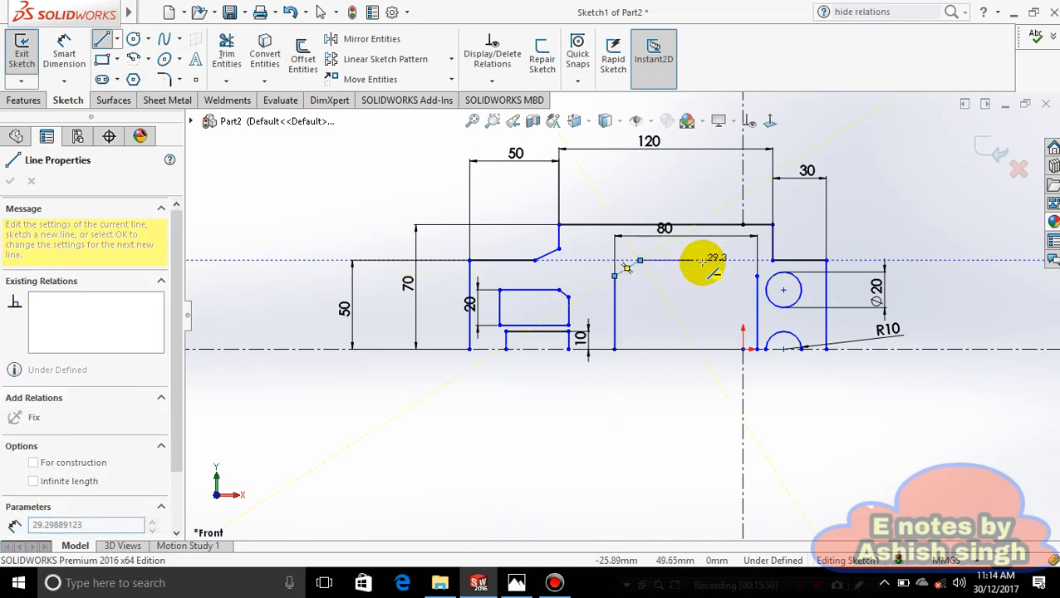
pyautogui.click(735, 261)
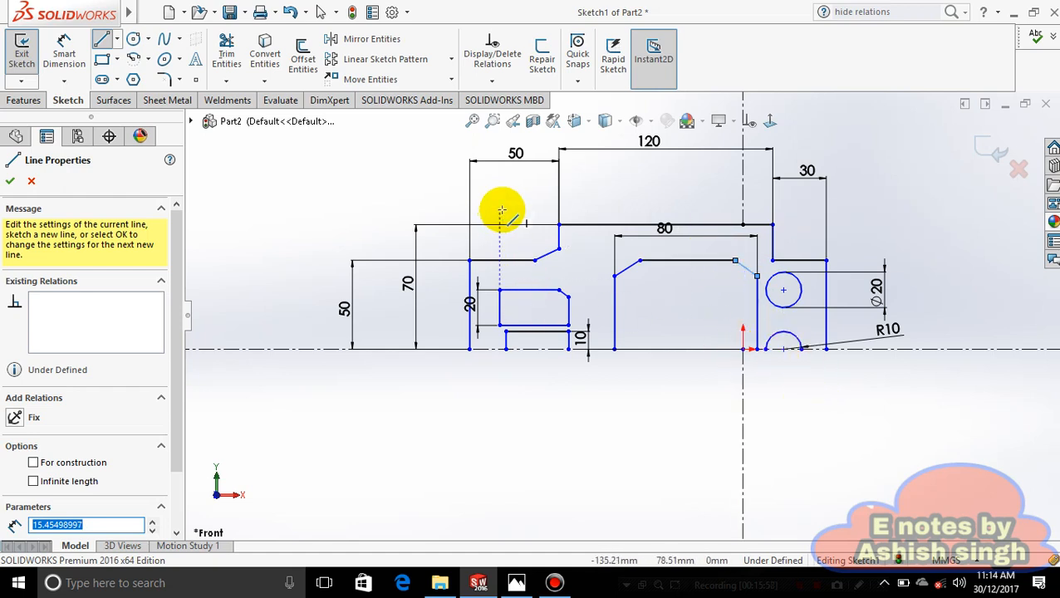
# Leave the Line command and move the R10, Ø20, 30 mm and 80 mm dimensions clear of the sketch geometry
pyautogui.press('Escape')
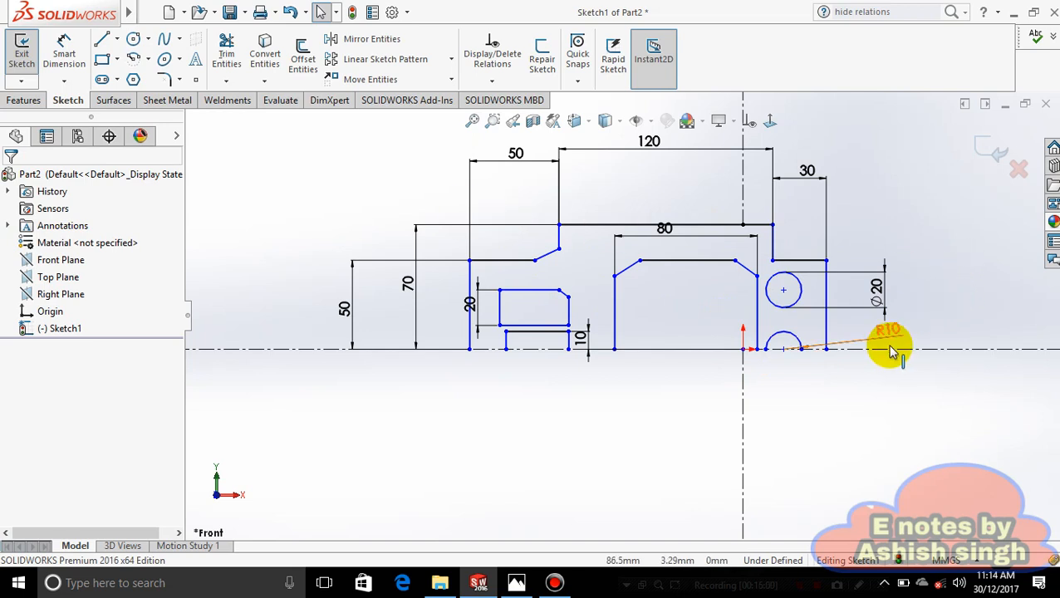
pyautogui.click(971, 391)
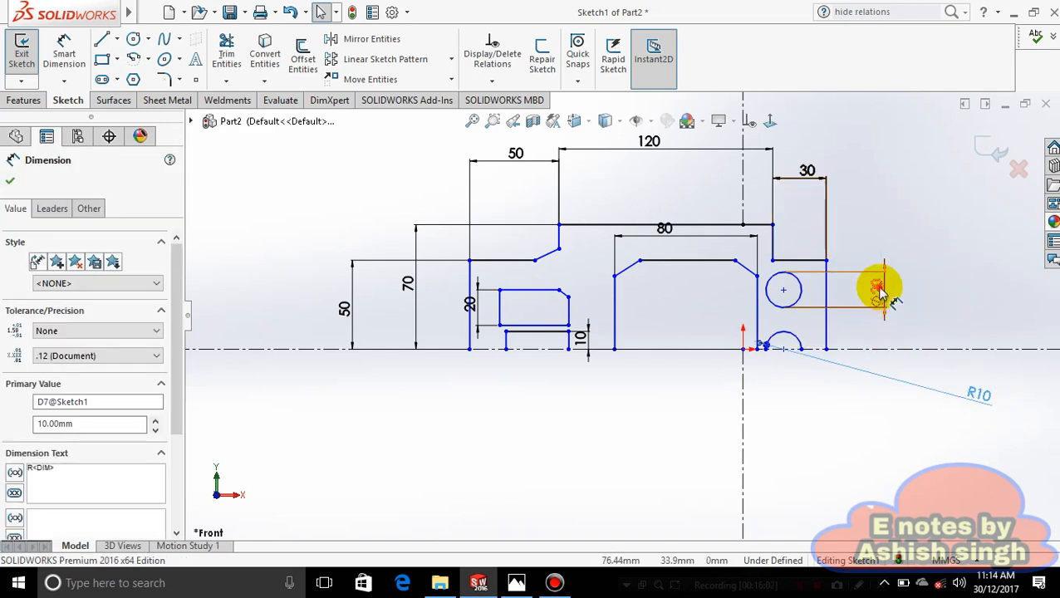
pyautogui.moveTo(880, 288); pyautogui.dragTo(941, 291)
pyautogui.moveTo(810, 170); pyautogui.dragTo(811, 152)
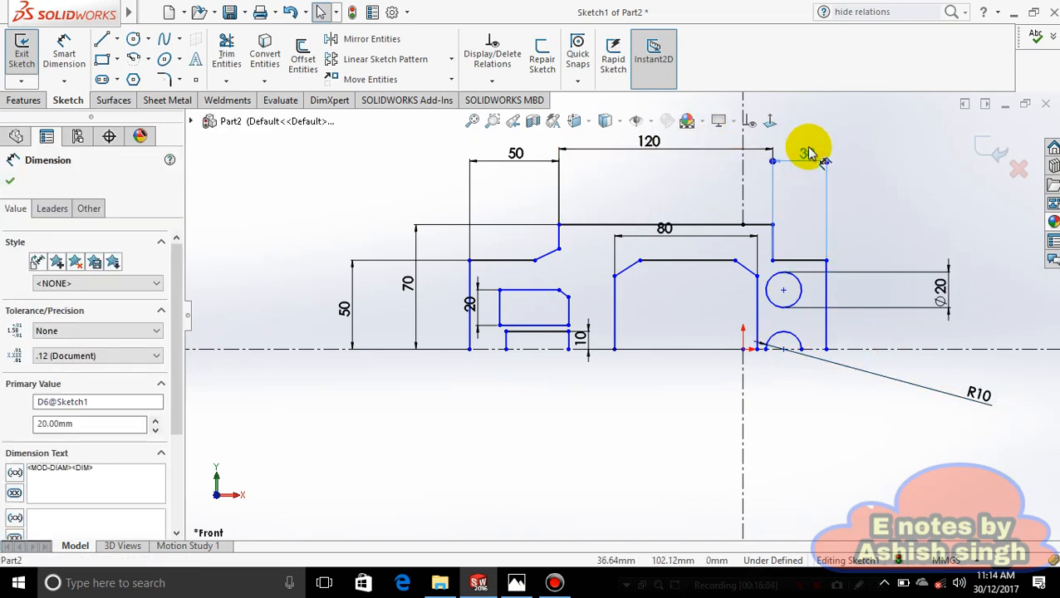
pyautogui.moveTo(665, 229); pyautogui.dragTo(669, 176)
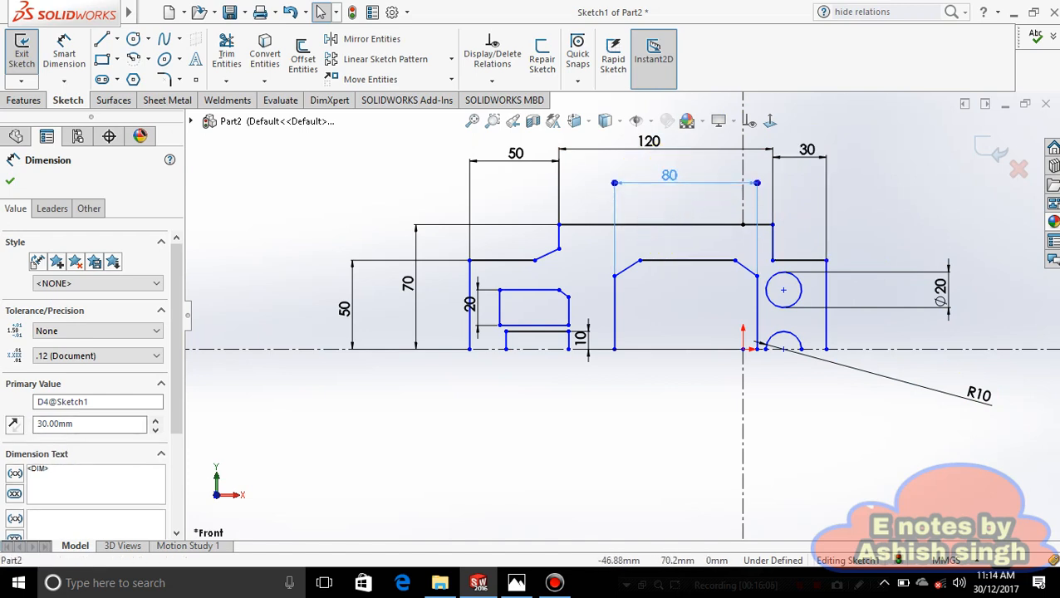
# Reposition the 20 mm and 10 mm dimensions over the slots and move the 70 mm height and 50 mm width dimensions further outward
pyautogui.moveTo(480, 300); pyautogui.dragTo(532, 307)
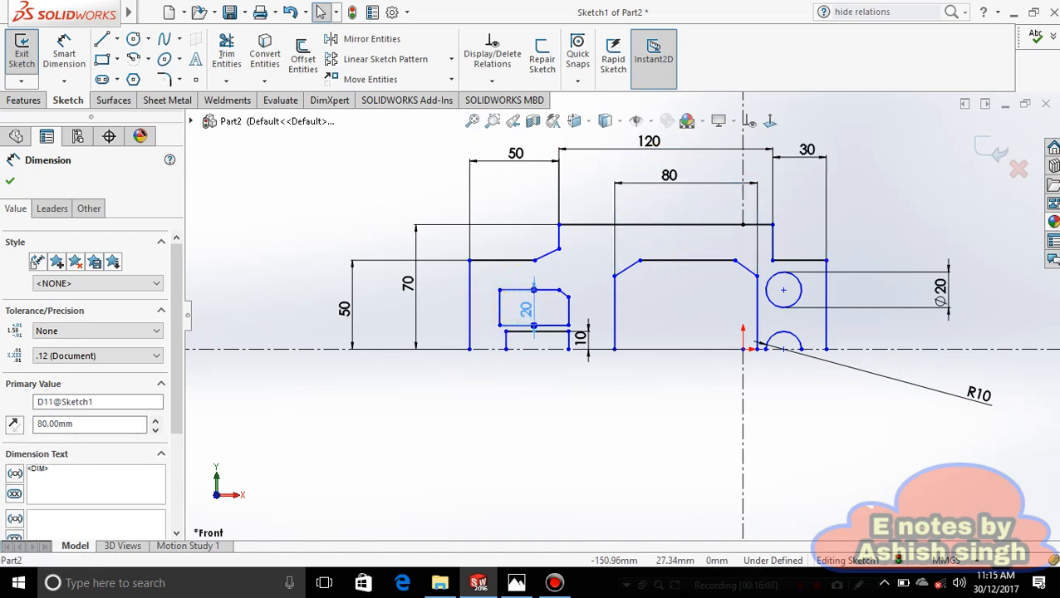
pyautogui.moveTo(578, 336); pyautogui.dragTo(538, 340)
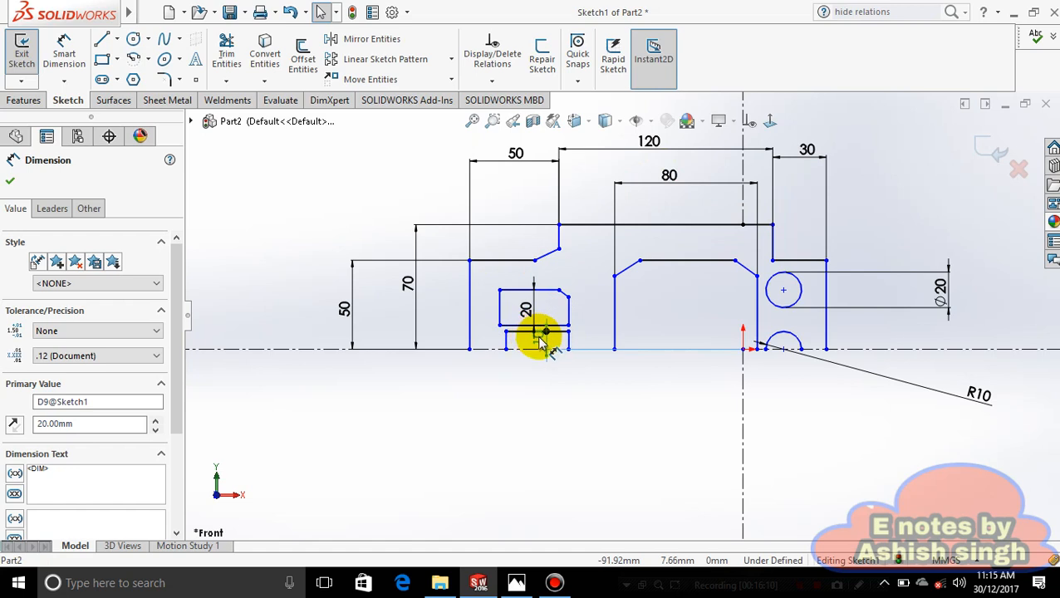
pyautogui.moveTo(407, 283); pyautogui.dragTo(265, 279)
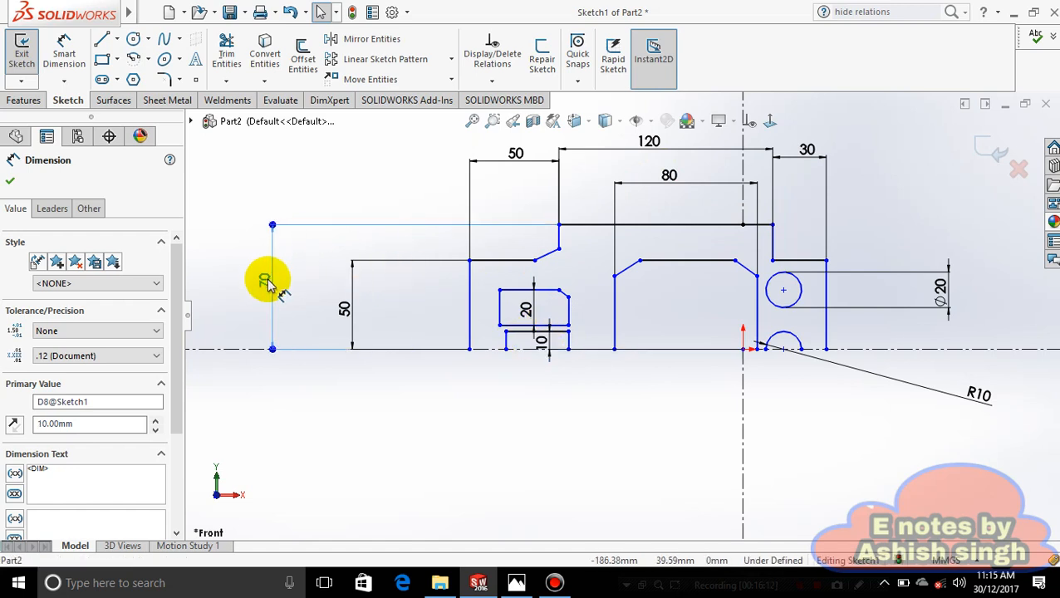
pyautogui.click(514, 159)
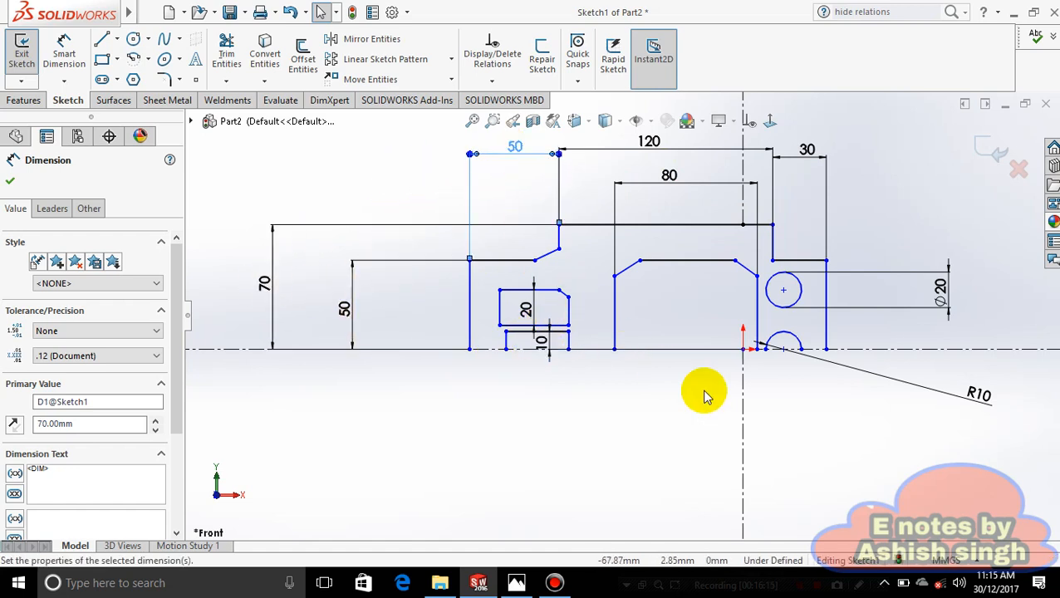
# Mirror the entire upper-half profile, including the slots, cutout, circle and arc, about the horizontal centerline
pyautogui.scroll(3, 714, 397)
pyautogui.scroll(-3, 669, 349)
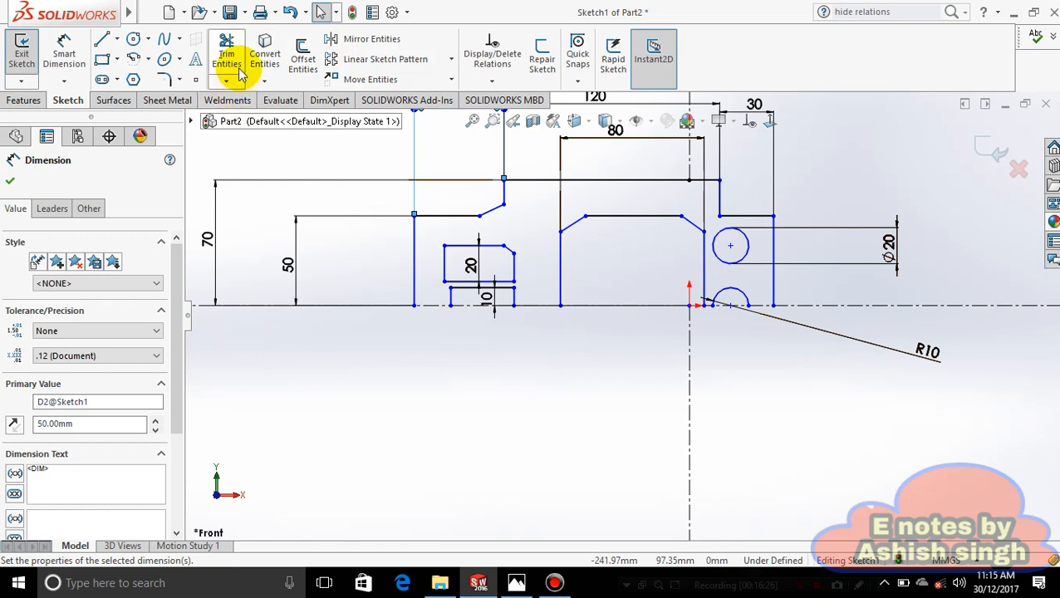
pyautogui.click(377, 39)
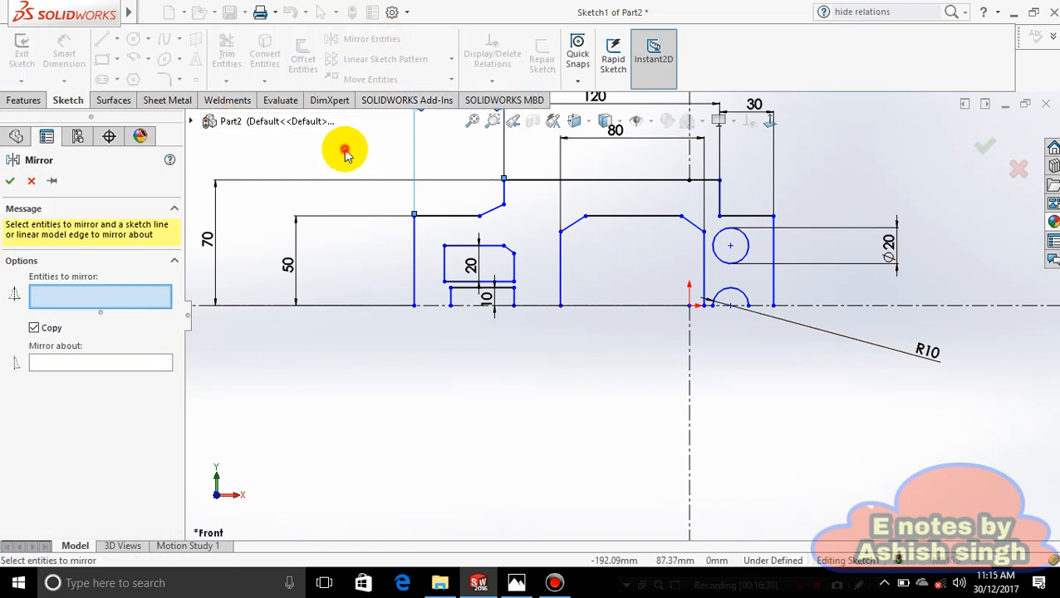
pyautogui.moveTo(344, 148)
pyautogui.mouseDown()
pyautogui.moveTo(418, 211)
pyautogui.moveTo(588, 299)
pyautogui.moveTo(874, 355)
pyautogui.mouseUp()
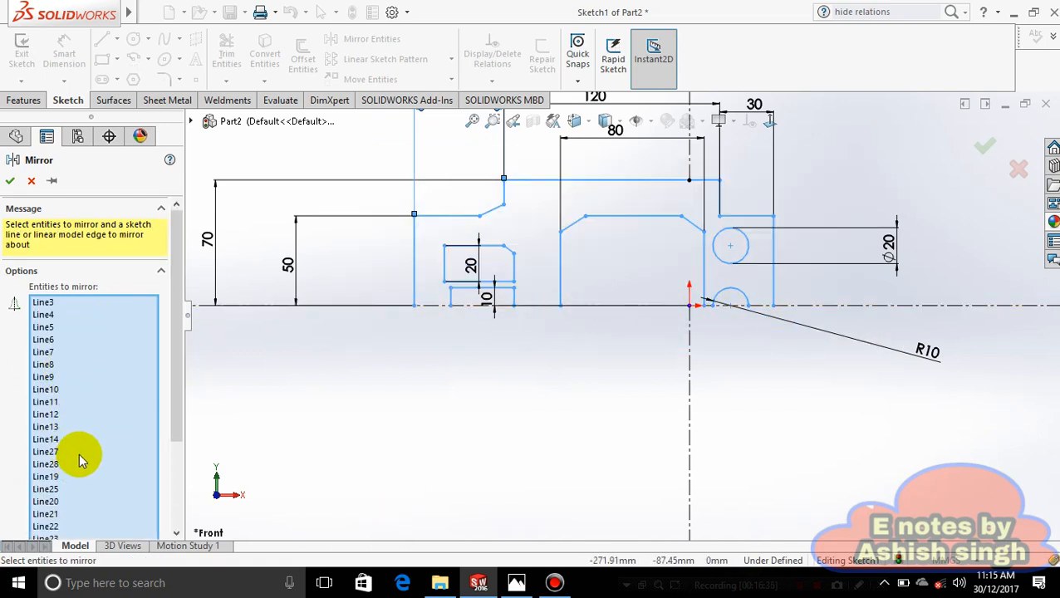
pyautogui.scroll(-4, 175, 346)
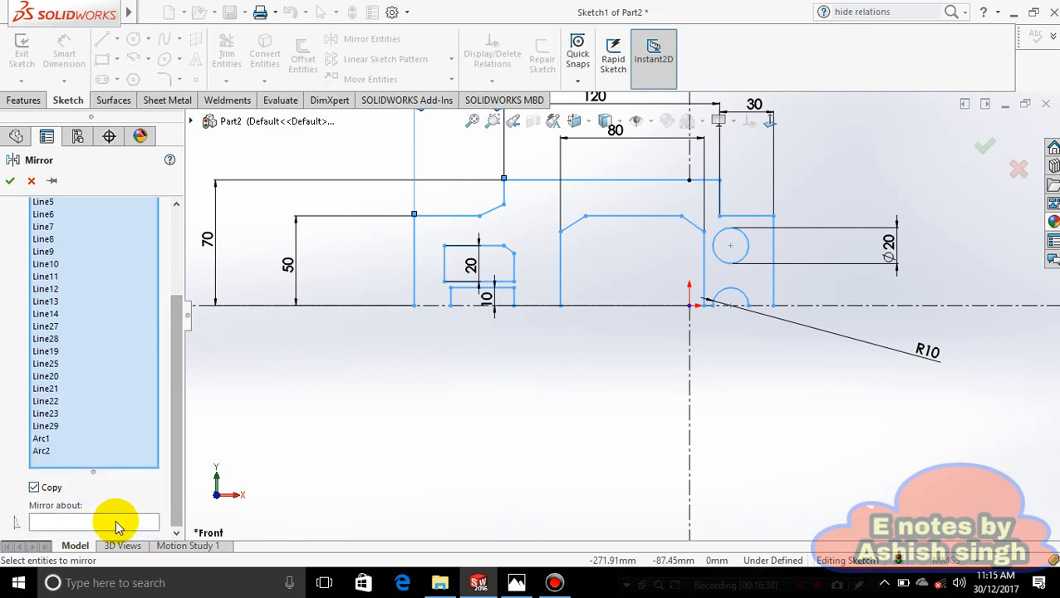
pyautogui.click(116, 522)
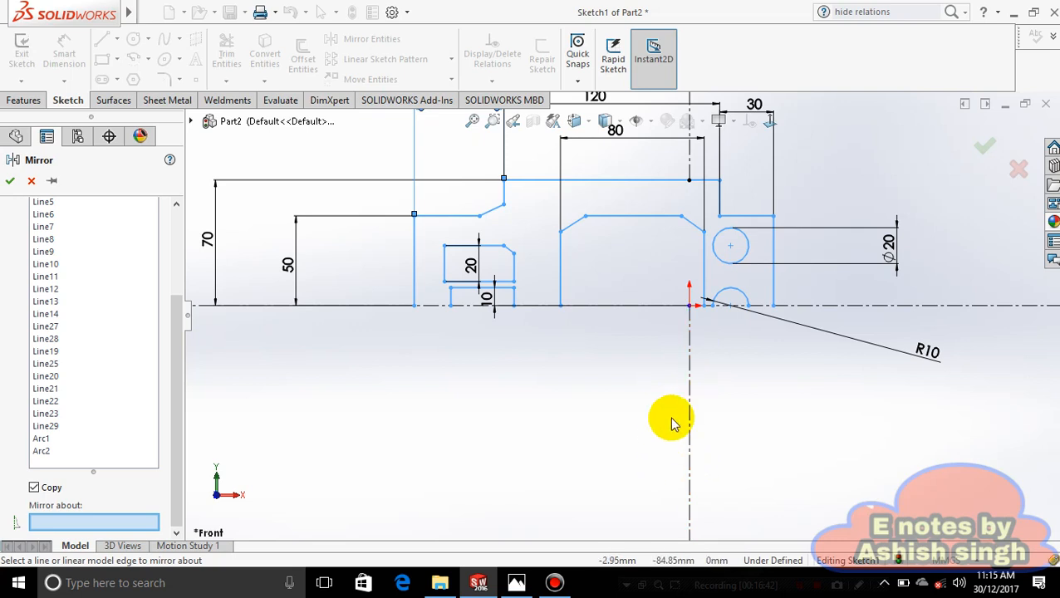
pyautogui.click(598, 308)
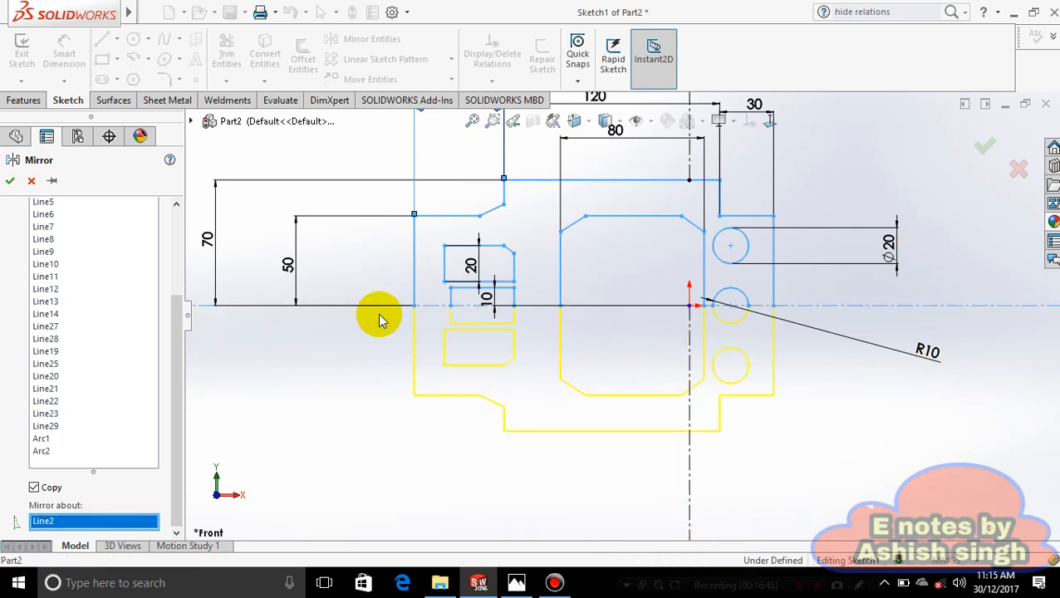
pyautogui.click(13, 183)
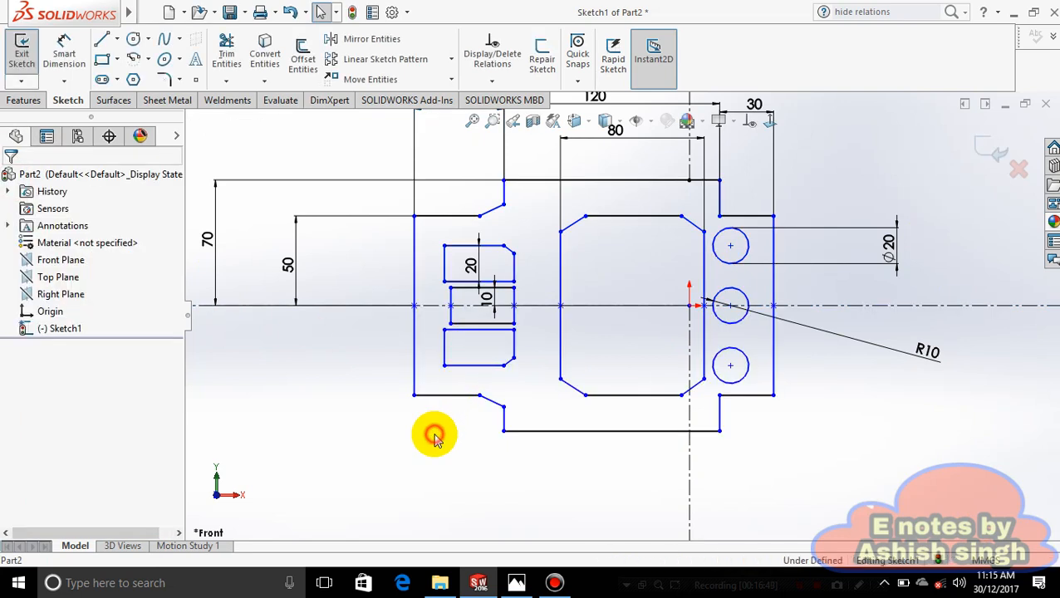
pyautogui.scroll(1, 544, 391)
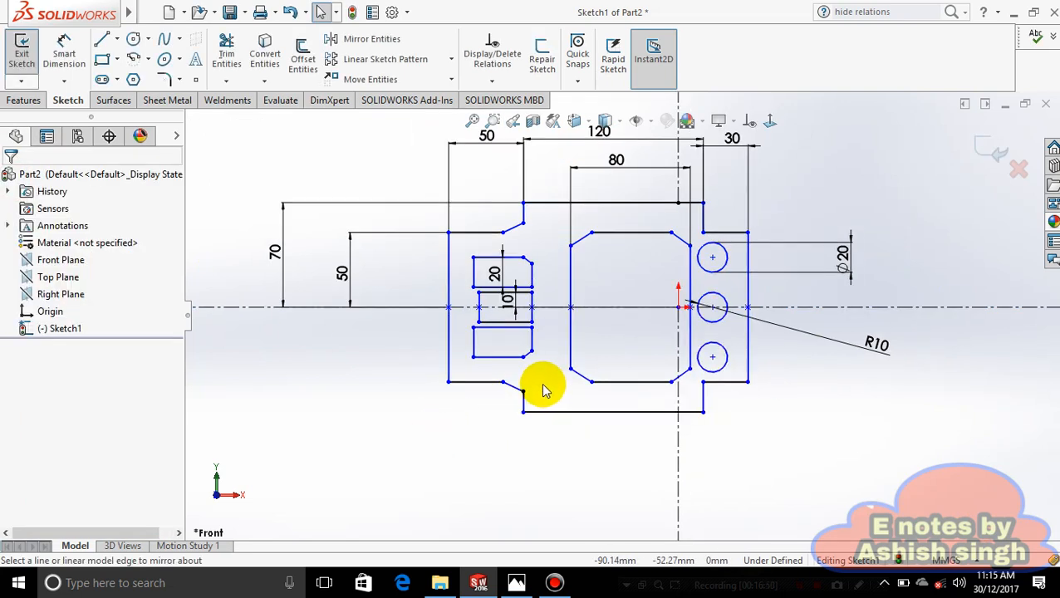
# Compare the mirrored slots and their spacing with the drawing in 5.png
pyautogui.click(504, 305)
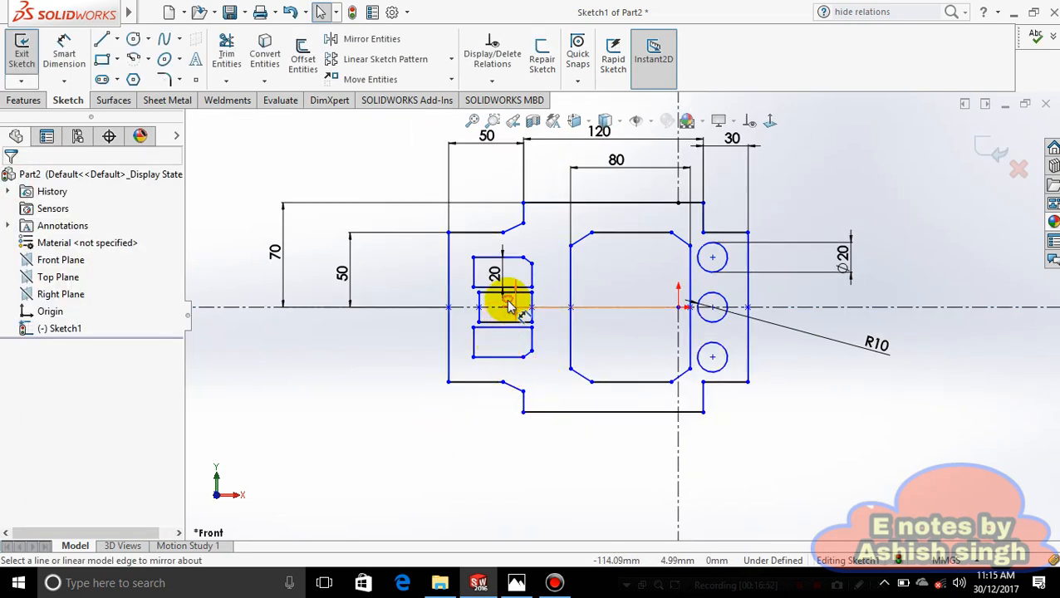
pyautogui.click(505, 583)
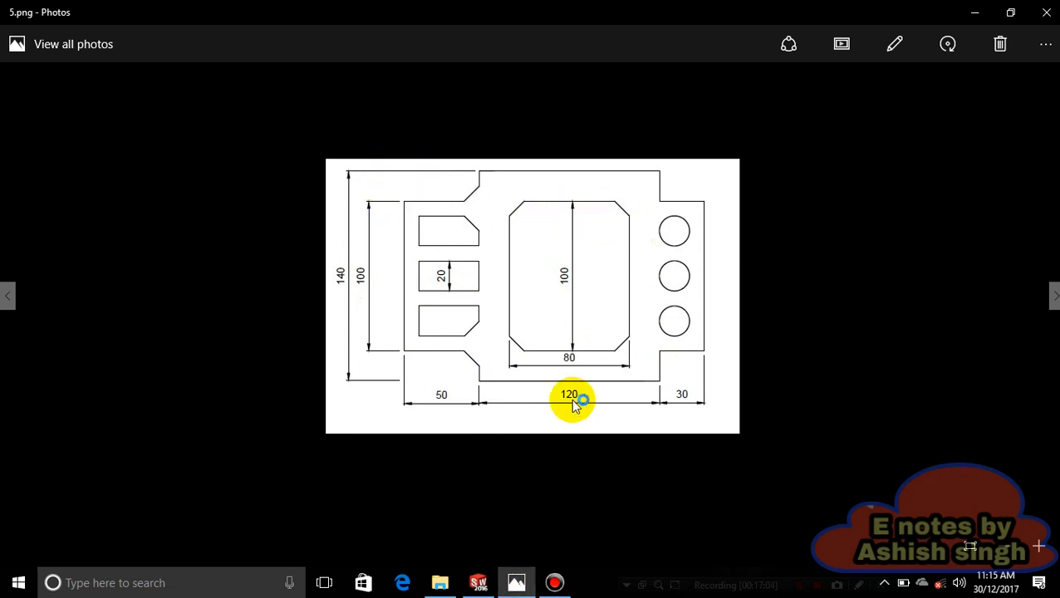
pyautogui.click(485, 584)
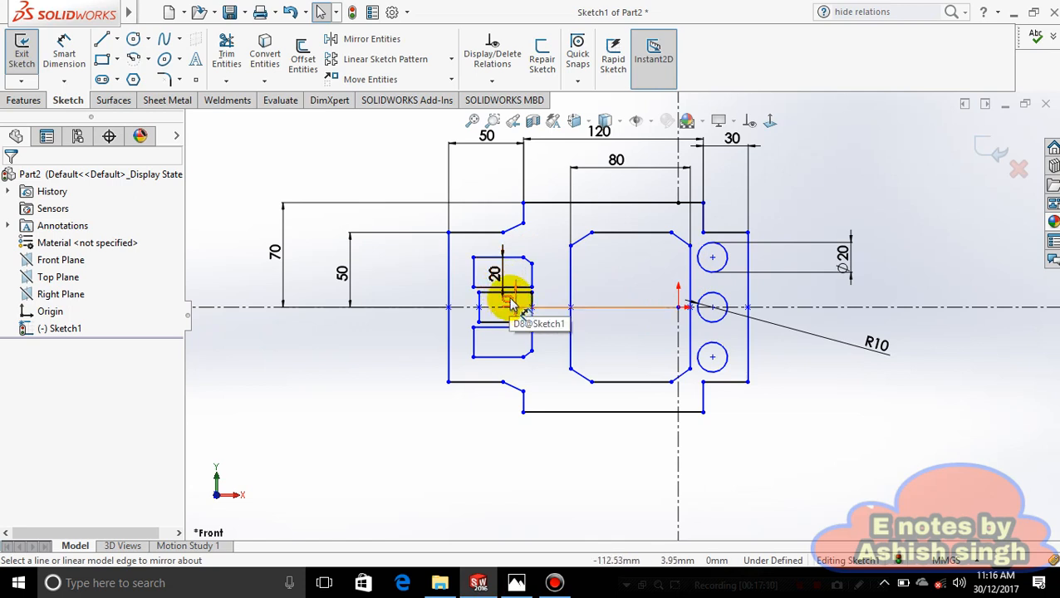
# Dimension the vertical gap between the middle slot's upper edge and the upper slot's lower edge as 5 mm
pyautogui.click(53, 54)
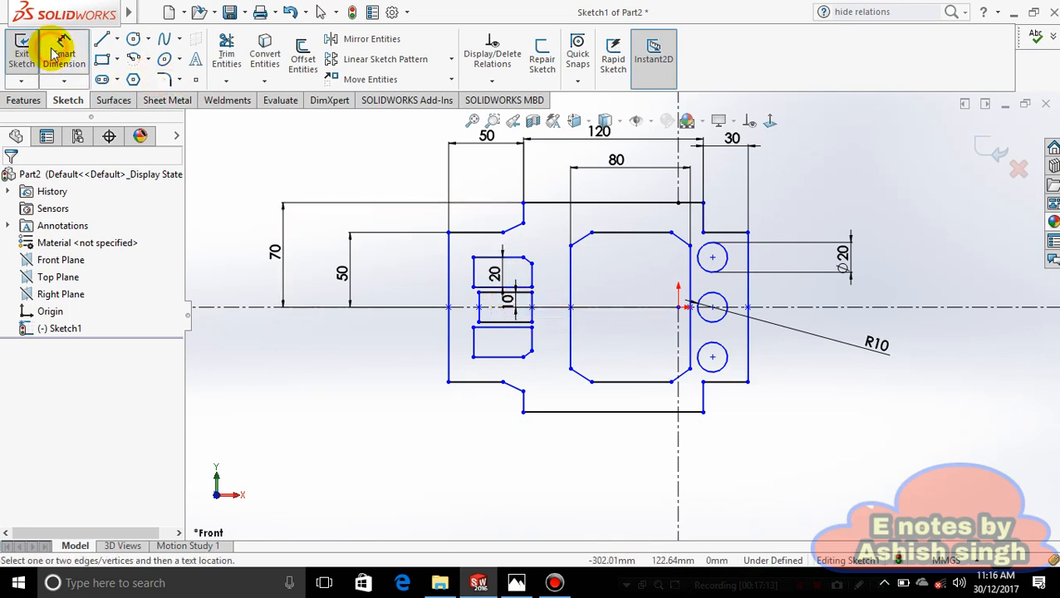
pyautogui.click(487, 295)
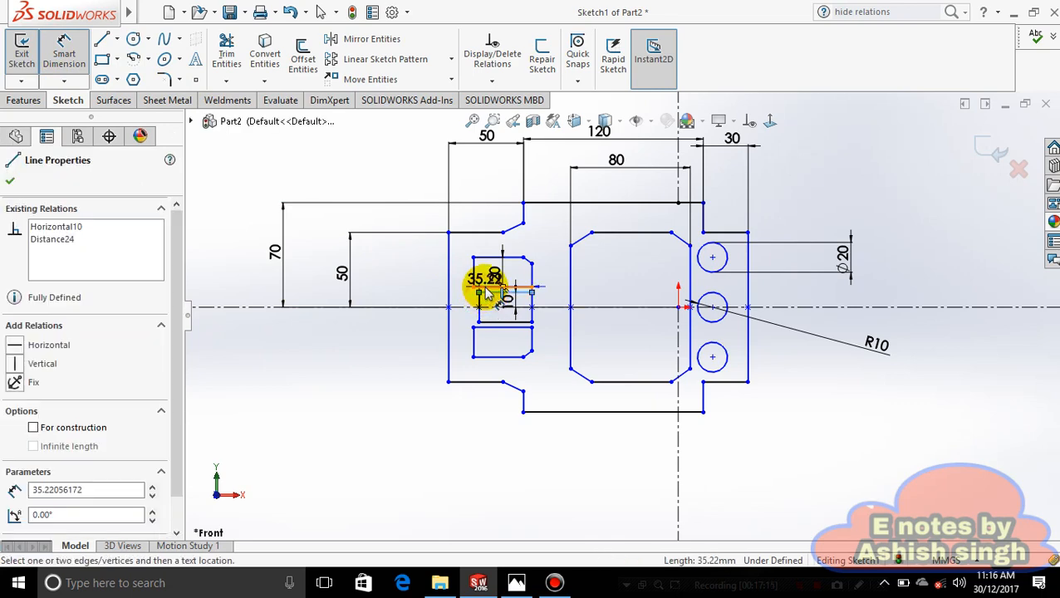
pyautogui.click(562, 293)
pyautogui.press('Return')
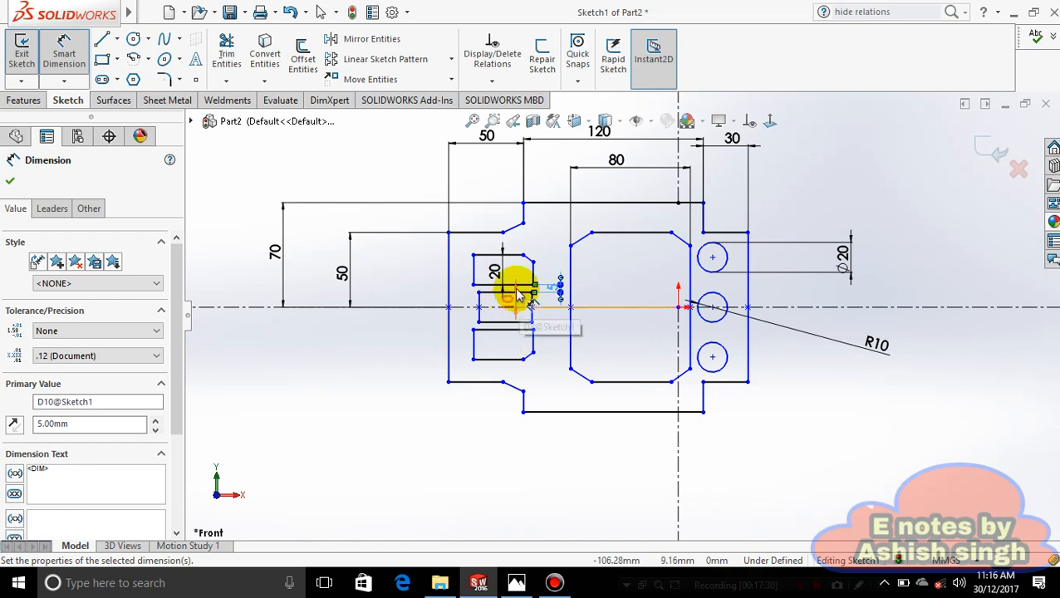
# Set the gap between the upper and middle slots to 6 mm
pyautogui.doubleClick(555, 289)
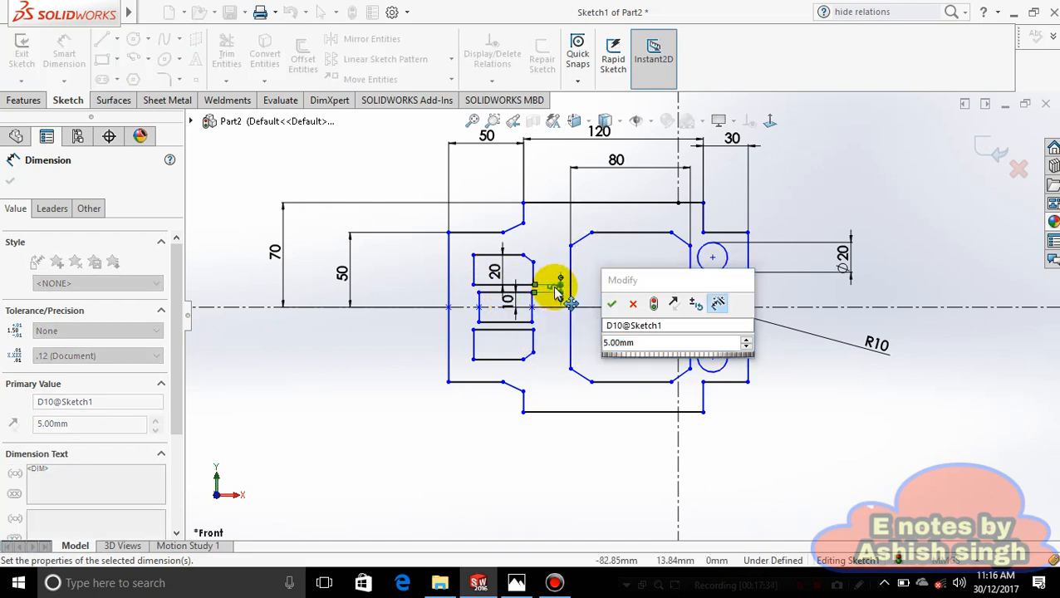
pyautogui.doubleClick(640, 343)
pyautogui.write('6')
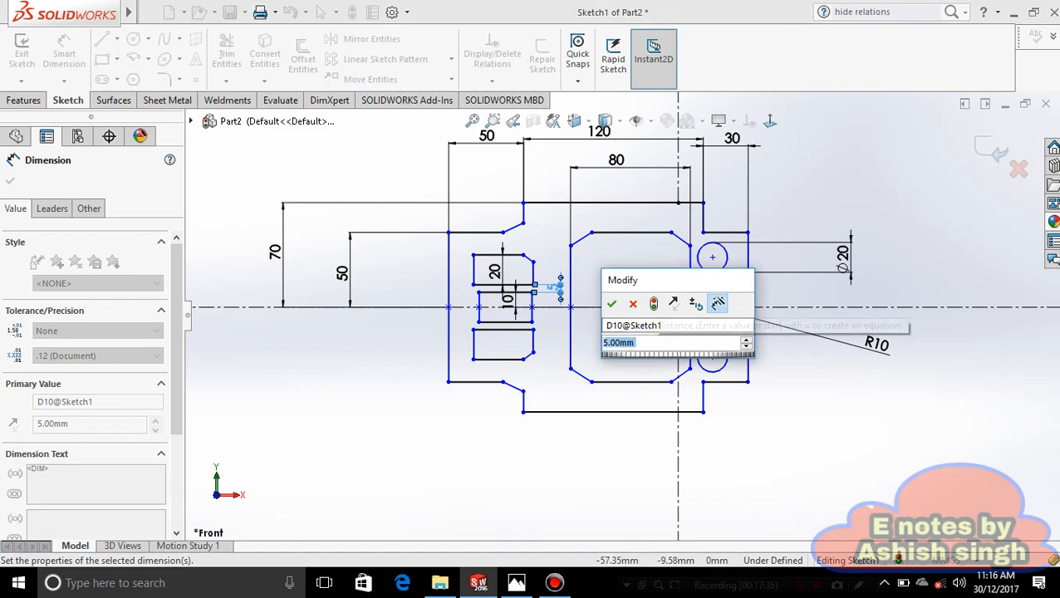
pyautogui.press('Return')
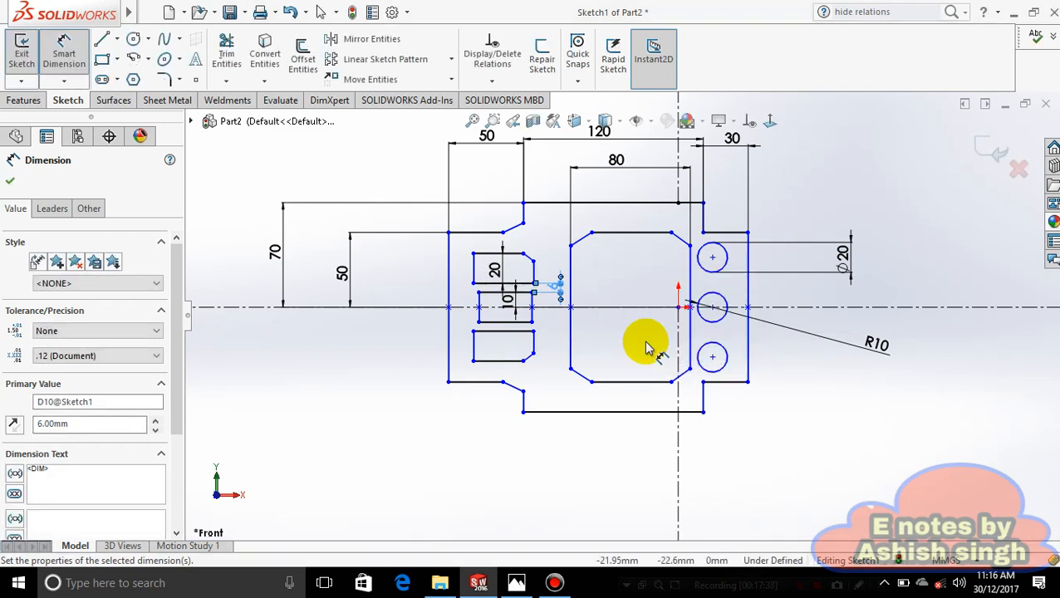
# Dimension the vertical distance between the centers of the middle and upper circles as 30 mm
pyautogui.click(713, 309)
pyautogui.click(712, 260)
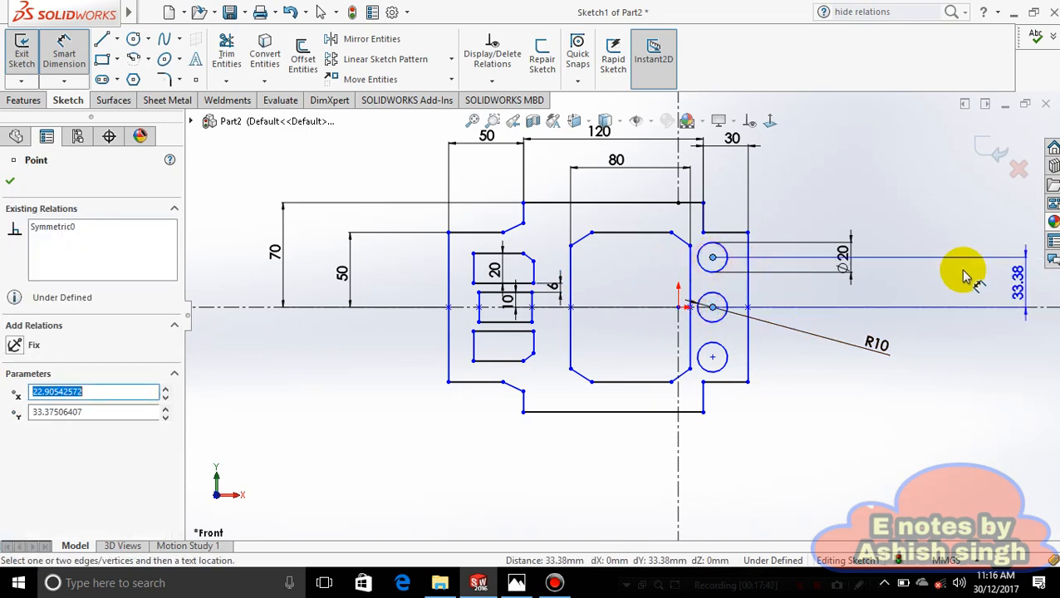
pyautogui.click(962, 270)
pyautogui.write('30')
pyautogui.press('Return')
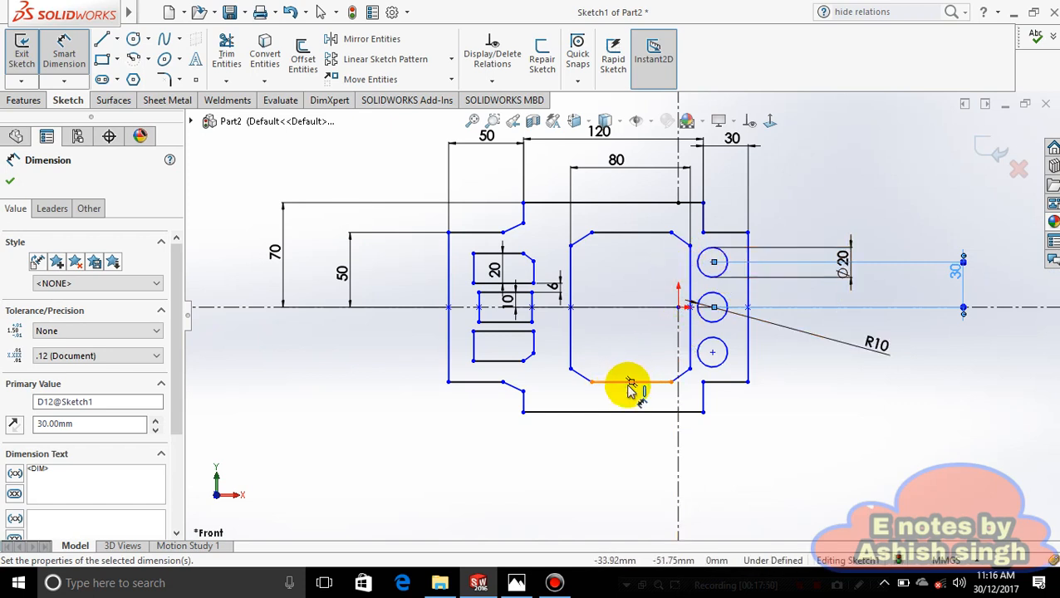
# Try to align the midpoints of the cutout's lower and upper edges and the outline's bottom edge with a vertical relation
pyautogui.press('Escape')
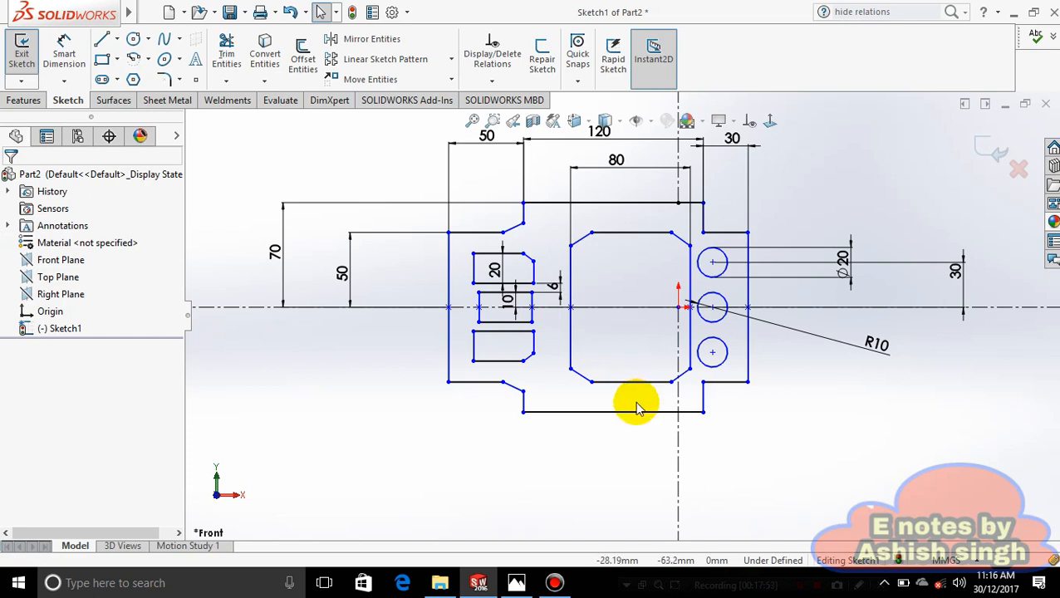
pyautogui.click(634, 383)
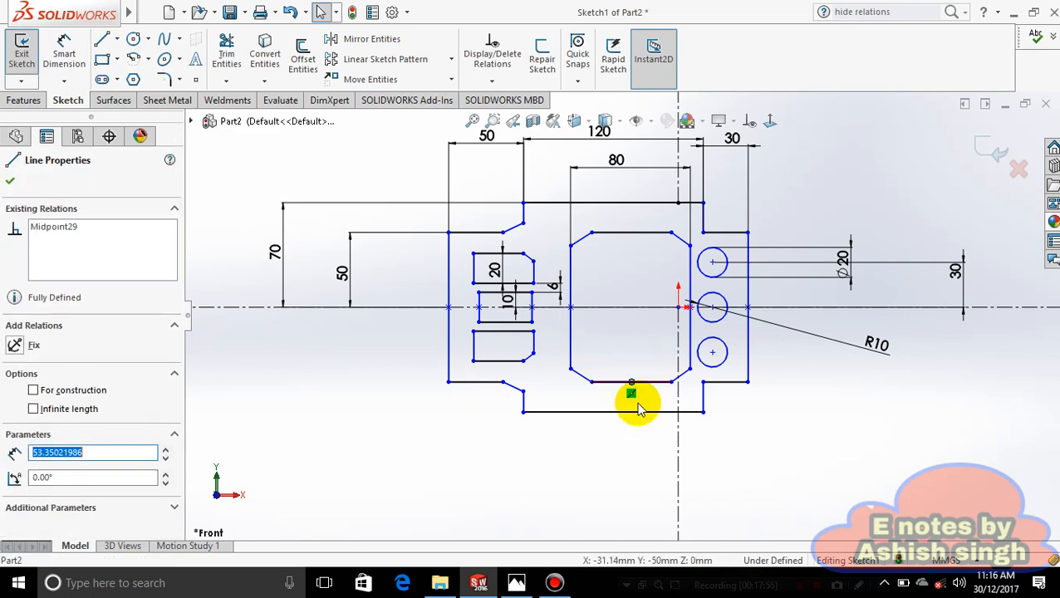
pyautogui.keyDown('ctrl'); pyautogui.click(613, 412); pyautogui.keyUp('ctrl')
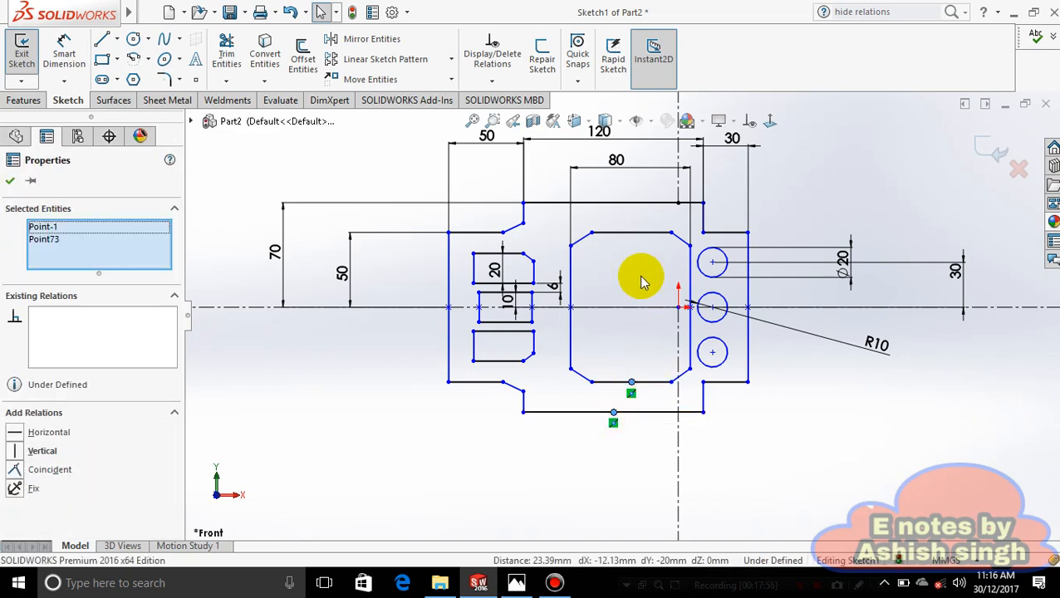
pyautogui.keyDown('ctrl'); pyautogui.click(632, 233); pyautogui.keyUp('ctrl')
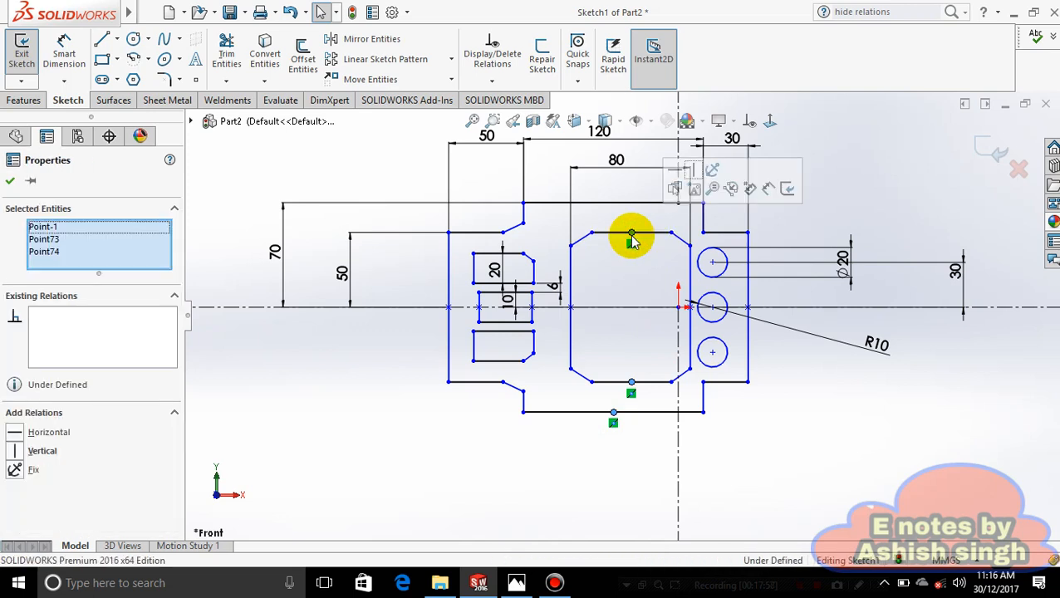
pyautogui.click(694, 176)
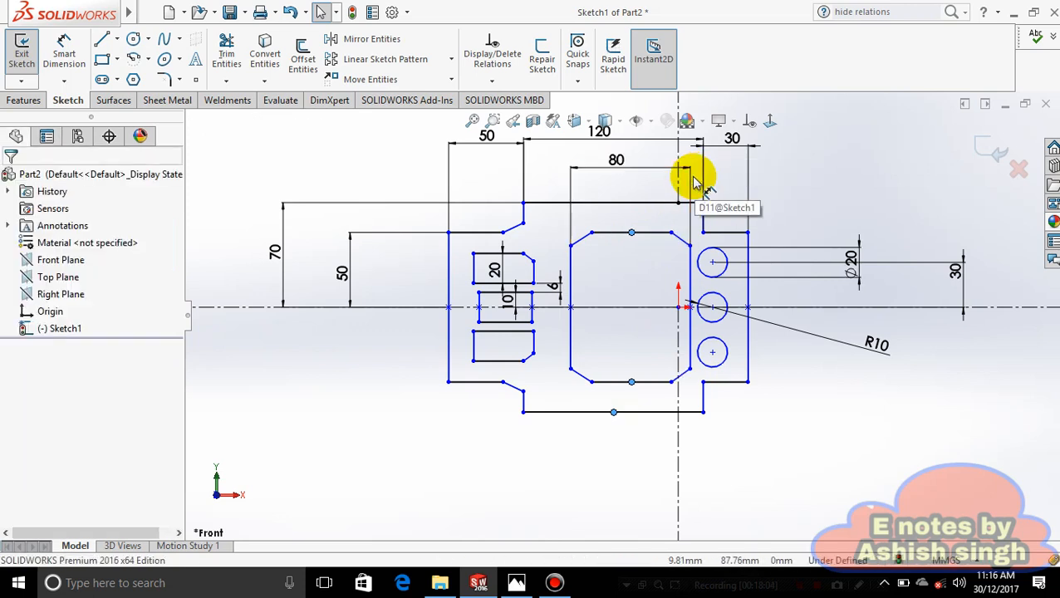
pyautogui.click(802, 450)
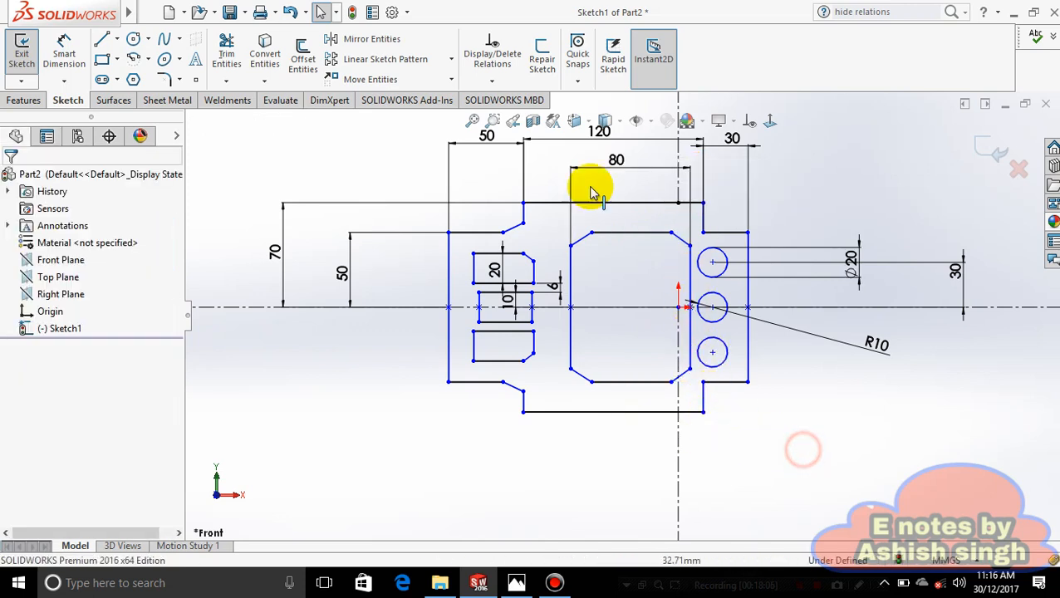
# Trim away the vertical centerline below the outline's upper edge, including the part inside the central cutout
pyautogui.click(225, 56)
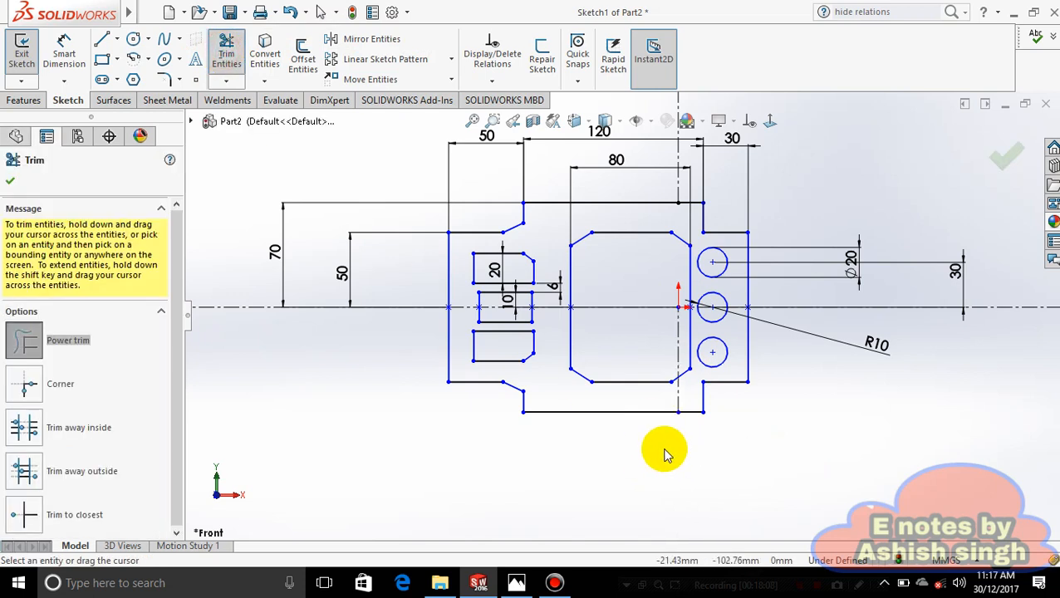
pyautogui.moveTo(673, 400); pyautogui.dragTo(678, 388)
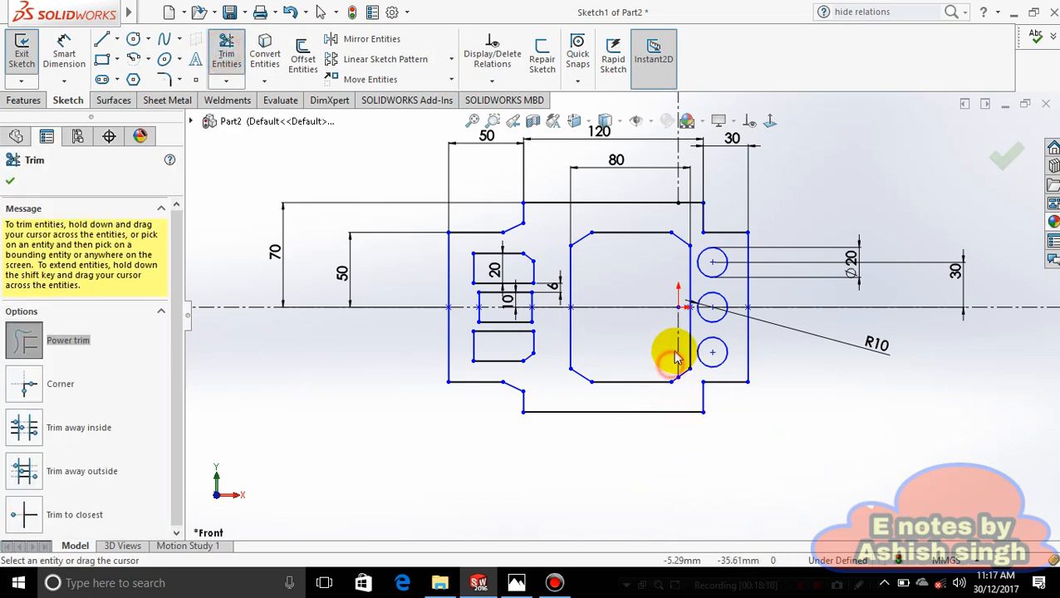
pyautogui.press('Escape')
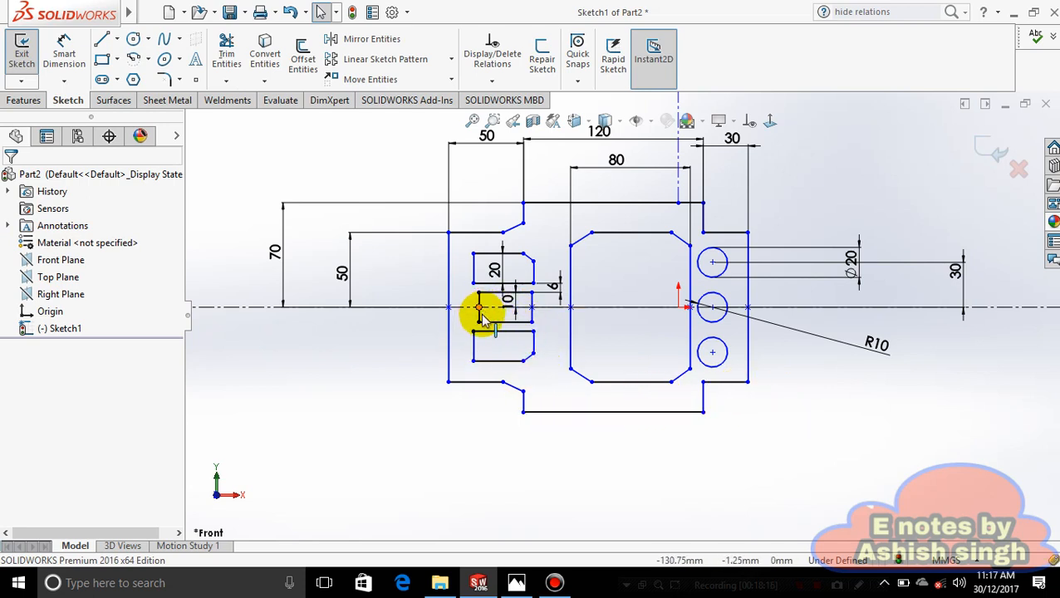
# Dimension the upper slot's width between its two vertical edges as 40 mm
pyautogui.moveTo(478, 307); pyautogui.dragTo(495, 289)
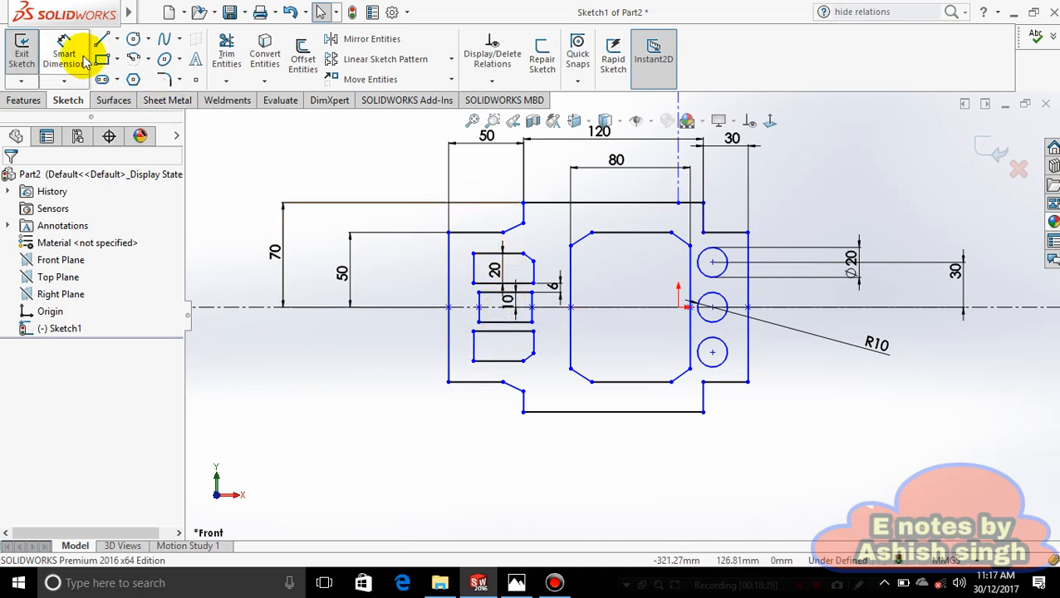
pyautogui.click(81, 60)
pyautogui.click(473, 267)
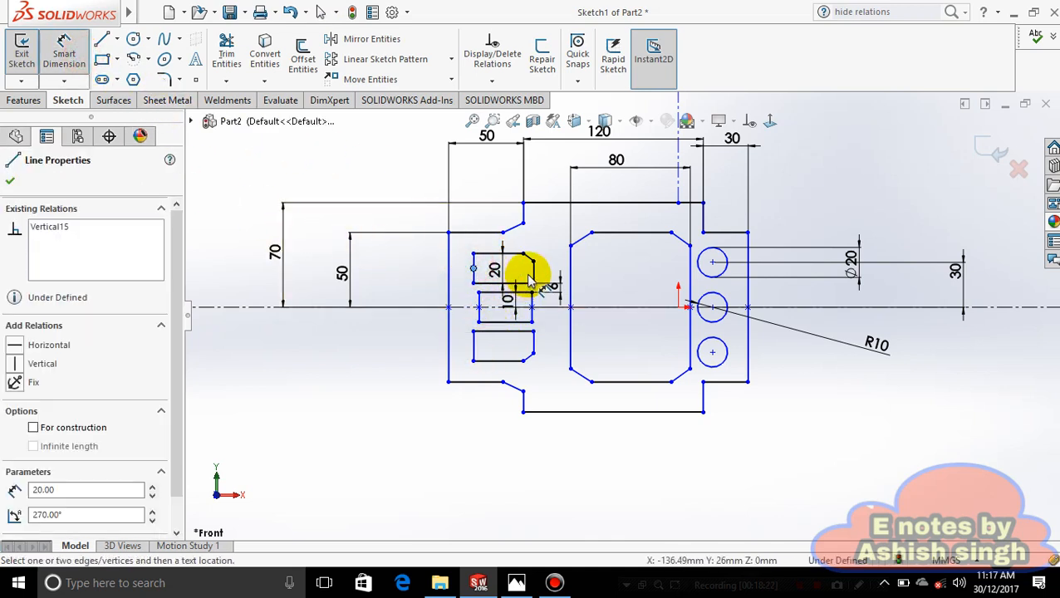
pyautogui.click(534, 279)
pyautogui.click(501, 218)
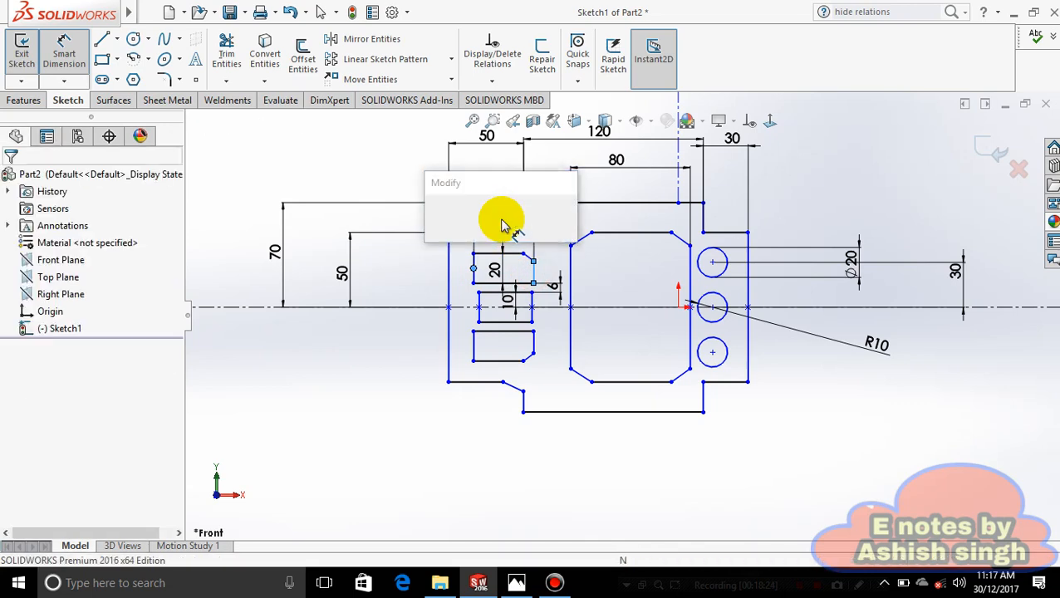
pyautogui.write('40.00mm')
pyautogui.press('Return')
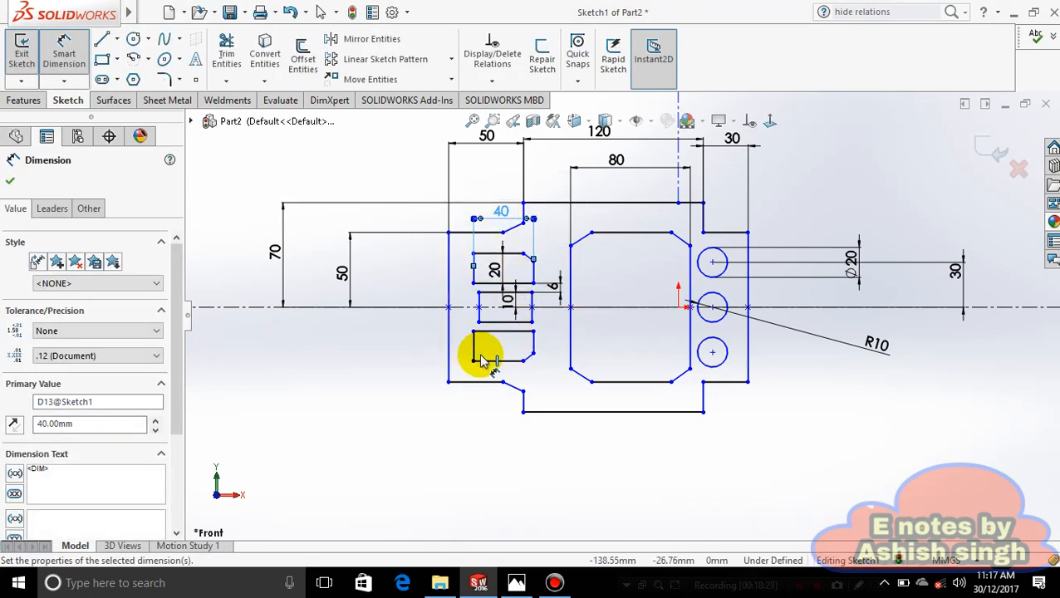
pyautogui.click(533, 347)
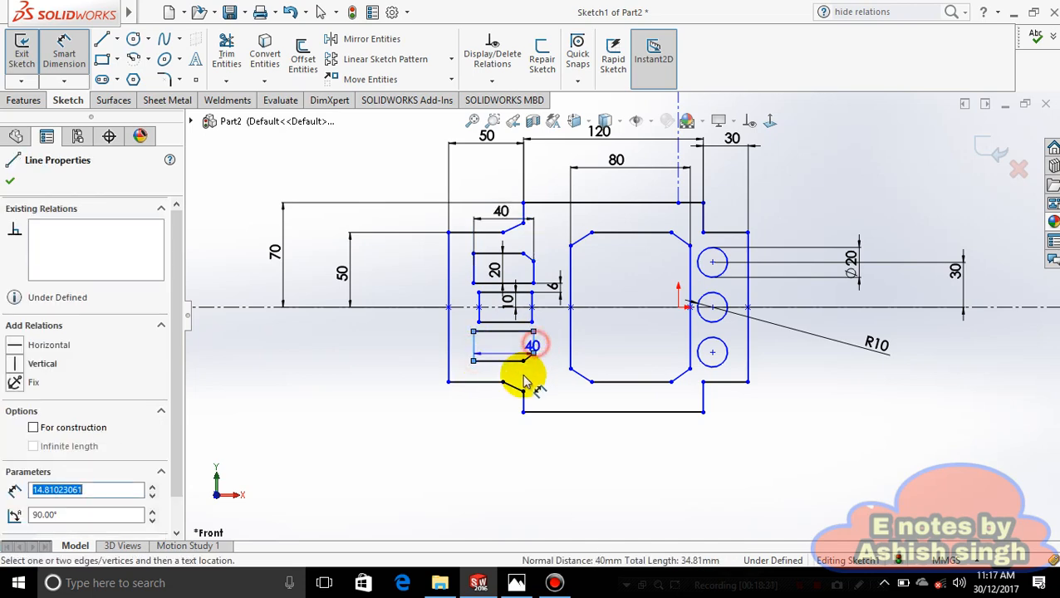
pyautogui.click(510, 373)
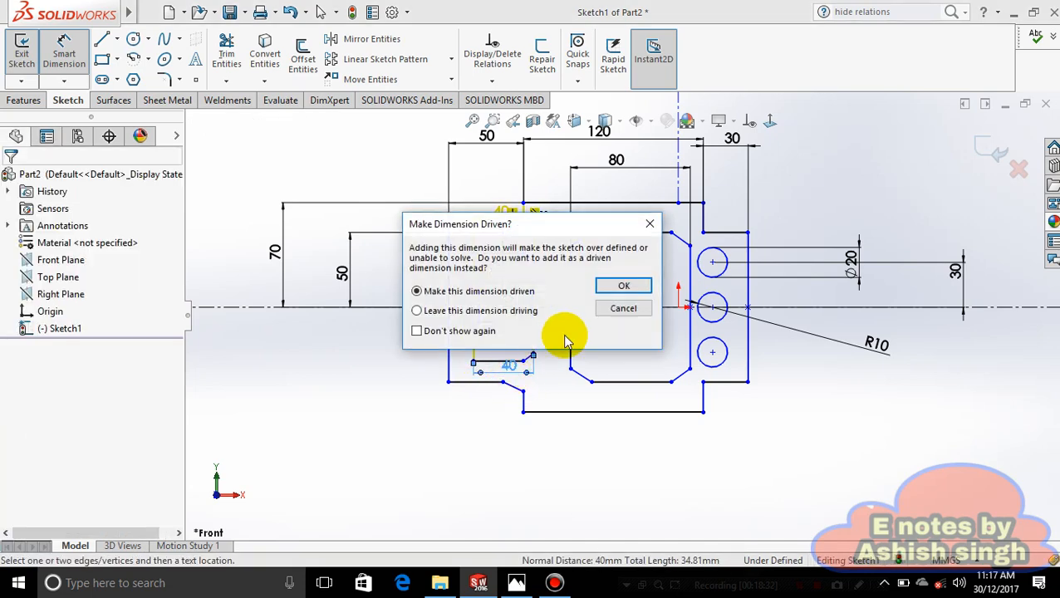
pyautogui.click(621, 307)
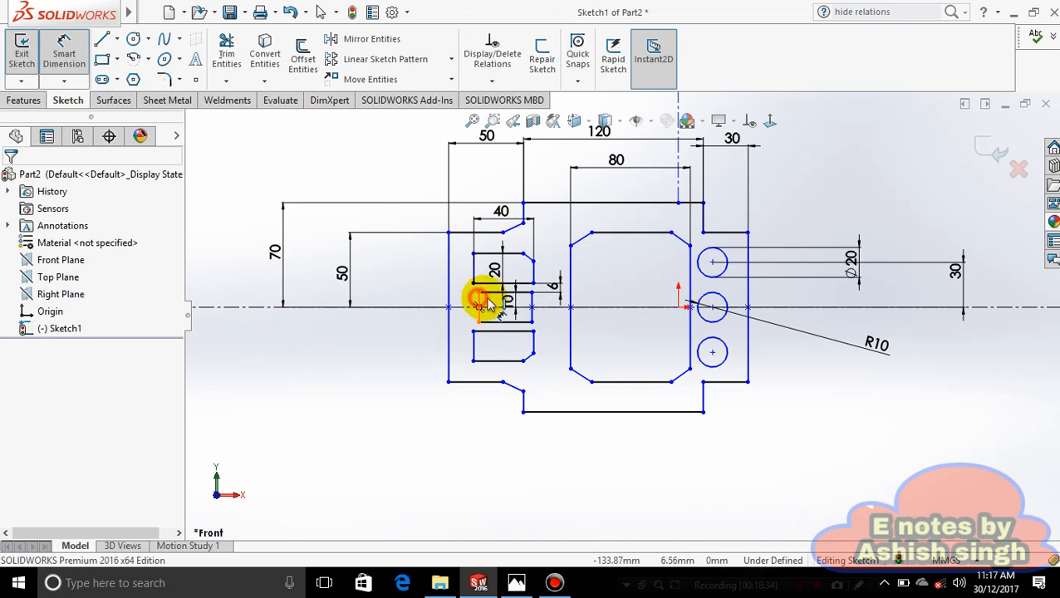
# Dimension the middle slot's width as 40 mm and place the dimension below the plate outline
pyautogui.click(480, 301)
pyautogui.click(532, 308)
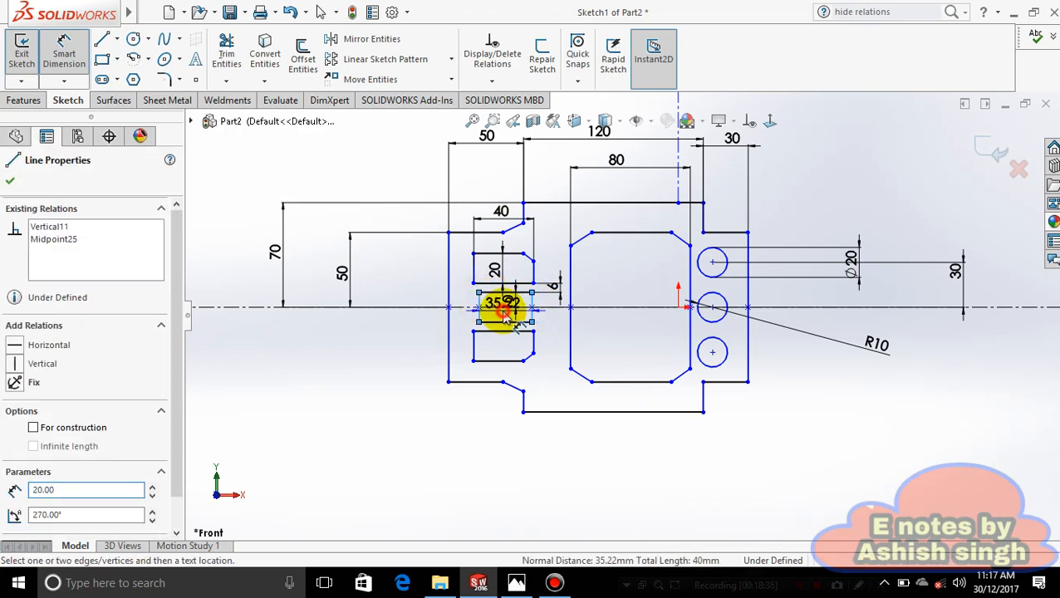
pyautogui.click(504, 313)
pyautogui.write('40')
pyautogui.press('Return')
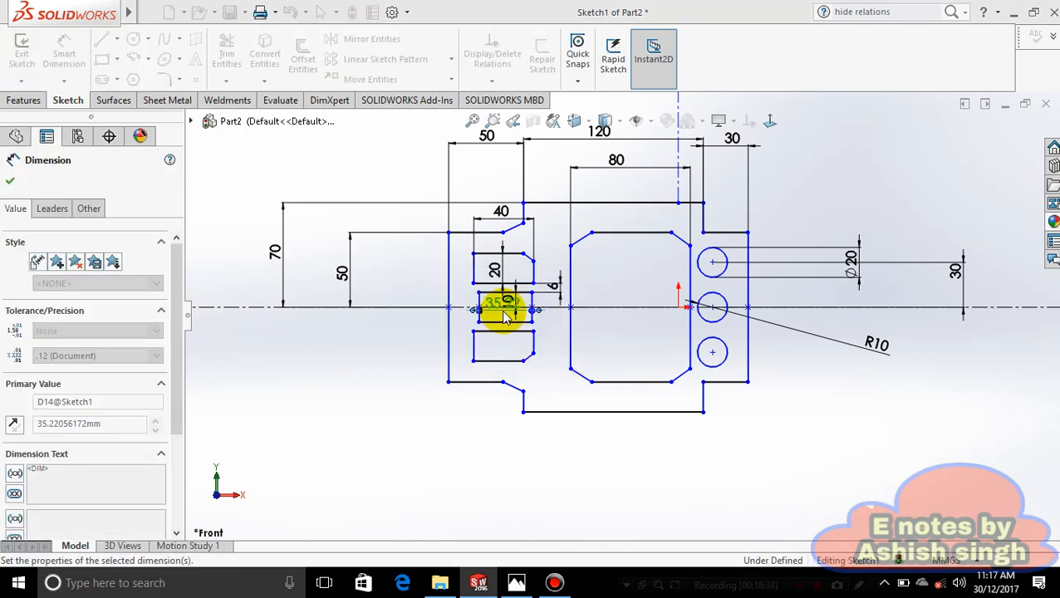
pyautogui.moveTo(501, 307); pyautogui.dragTo(497, 424)
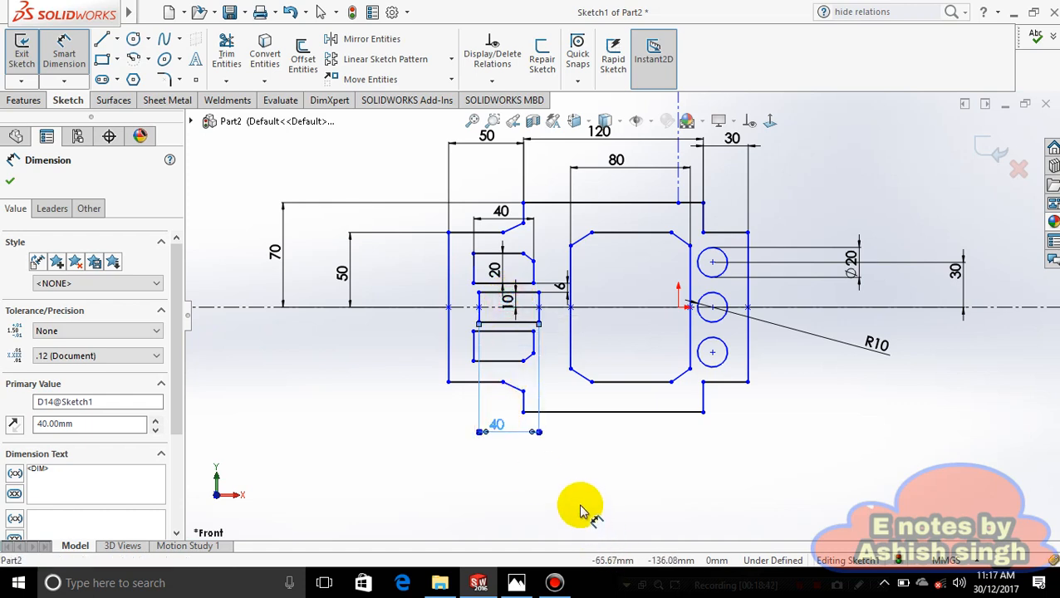
# Dimension the horizontal distance from the outline's left edge to the middle slot's left edge as 15 mm
pyautogui.click(448, 297)
pyautogui.click(479, 322)
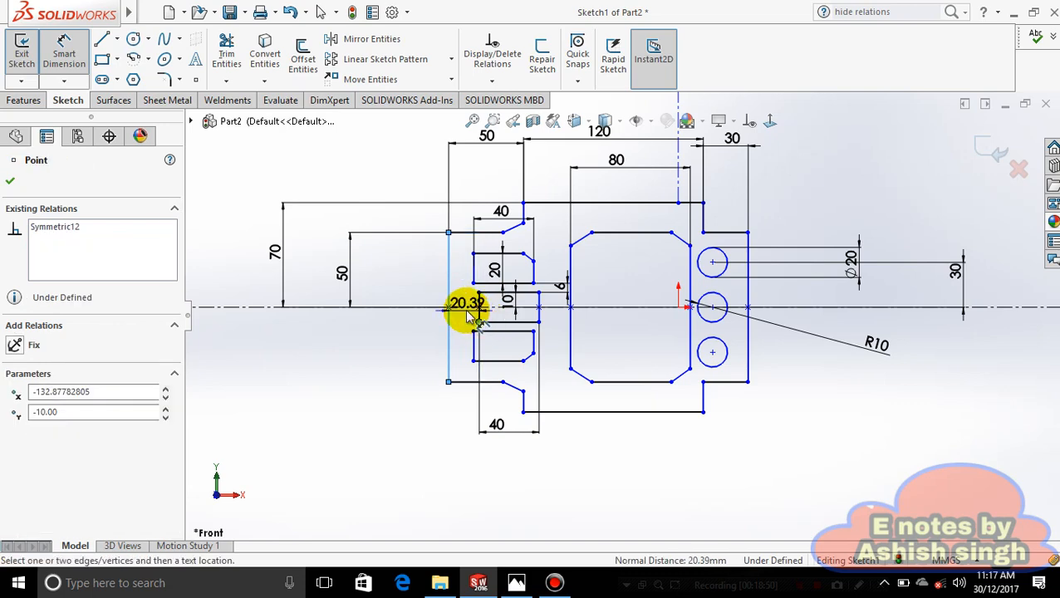
pyautogui.click(467, 325)
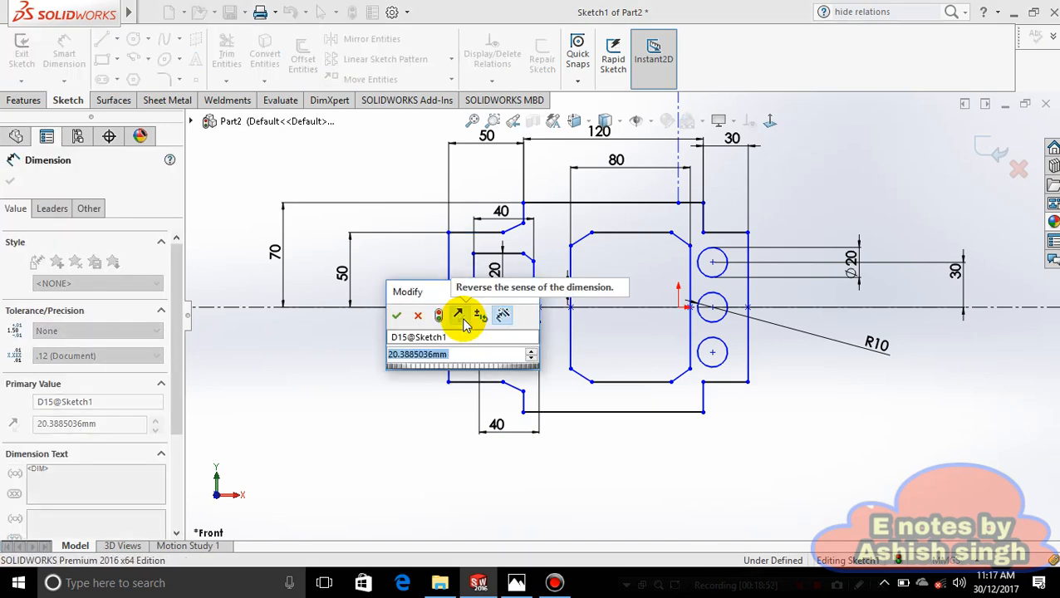
pyautogui.write('15')
pyautogui.press('Return')
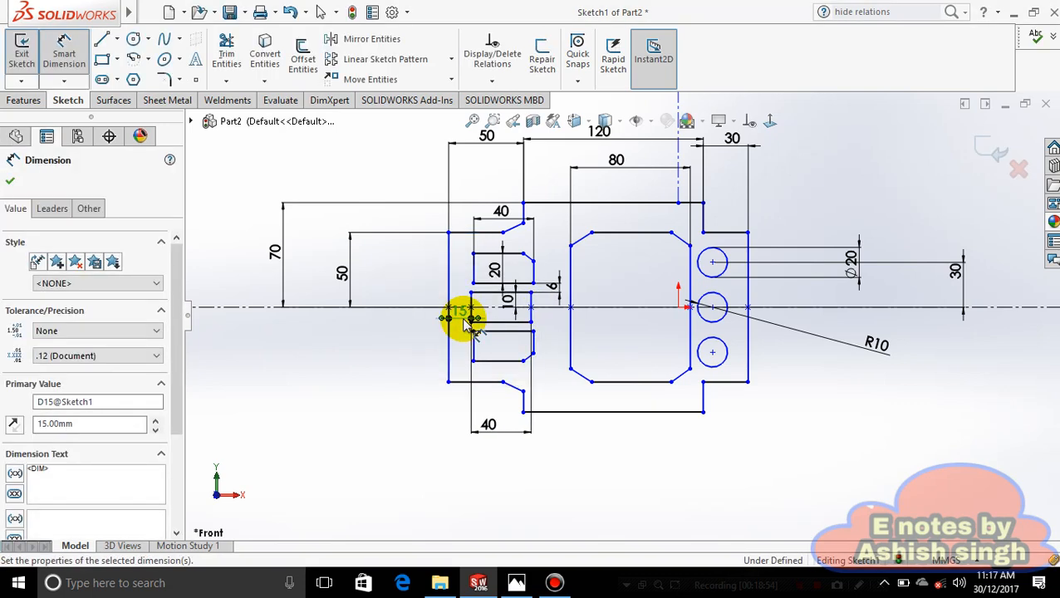
# Dimension the horizontal distance from the outline's left edge to the upper slot's left edge as 15 mm
pyautogui.click(448, 261)
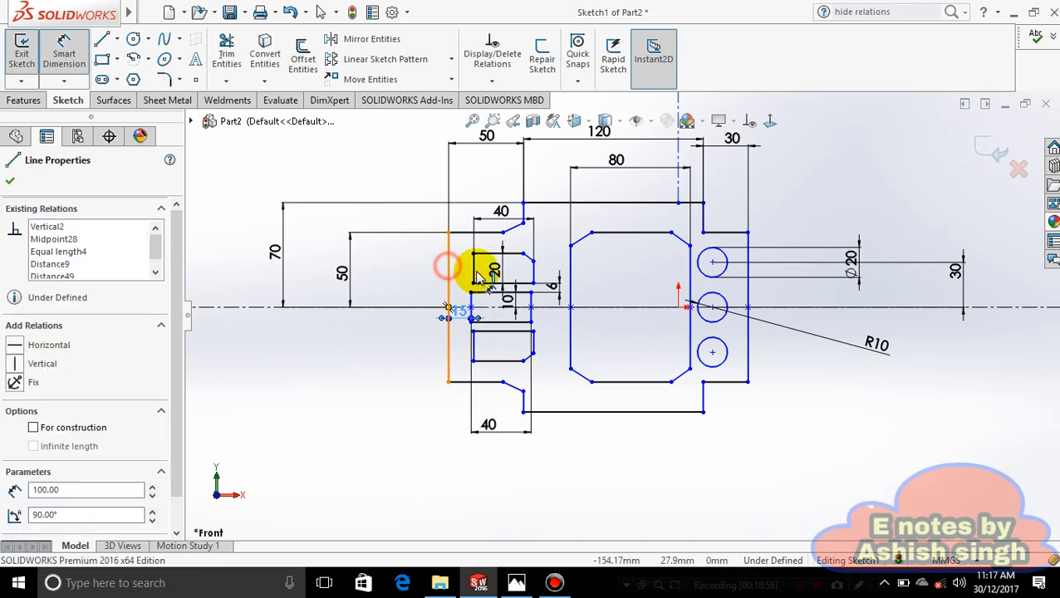
pyautogui.click(475, 273)
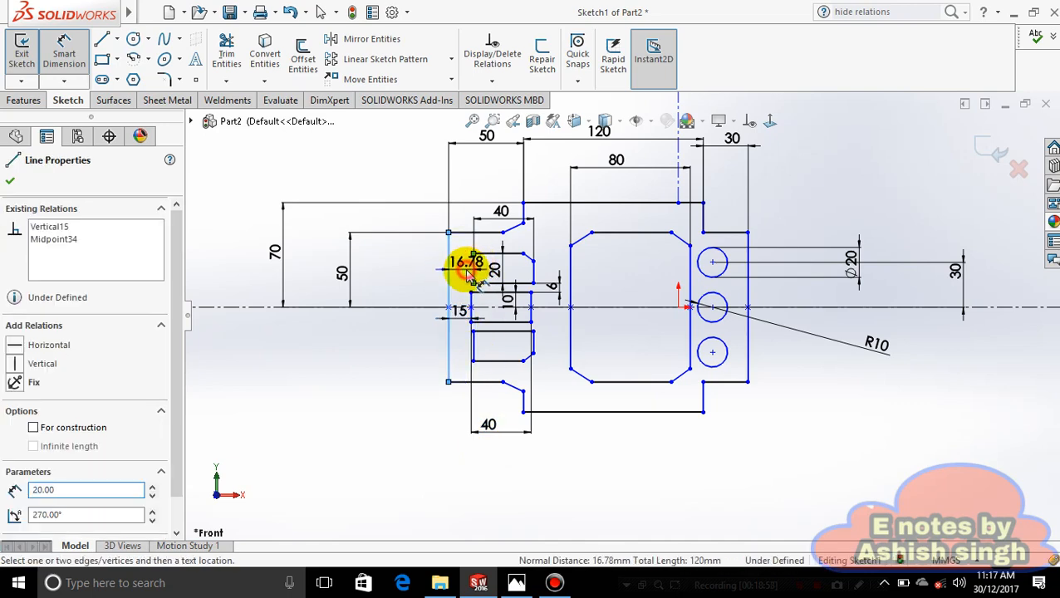
pyautogui.click(469, 272)
pyautogui.write('15')
pyautogui.press('Return')
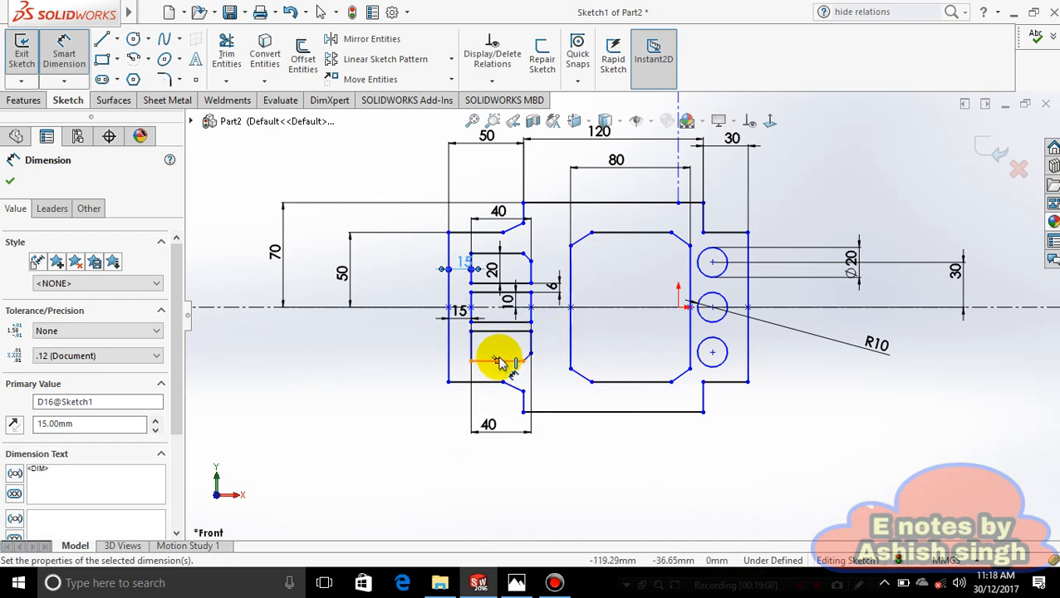
# Dimension the horizontal distance from the outline's left edge to the central cutout's left edge as 75 mm
pyautogui.click(450, 343)
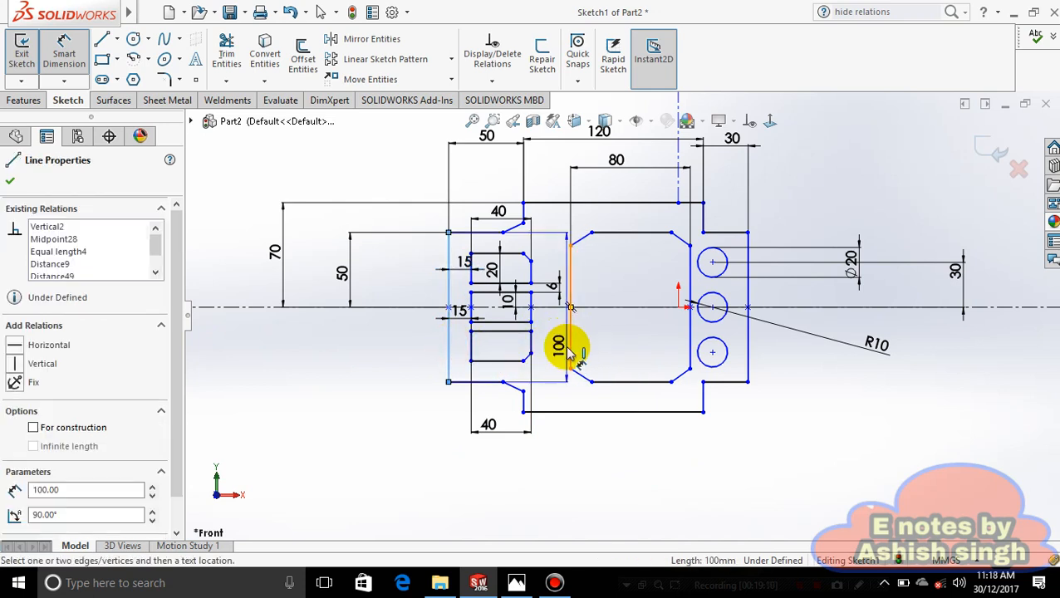
pyautogui.click(570, 349)
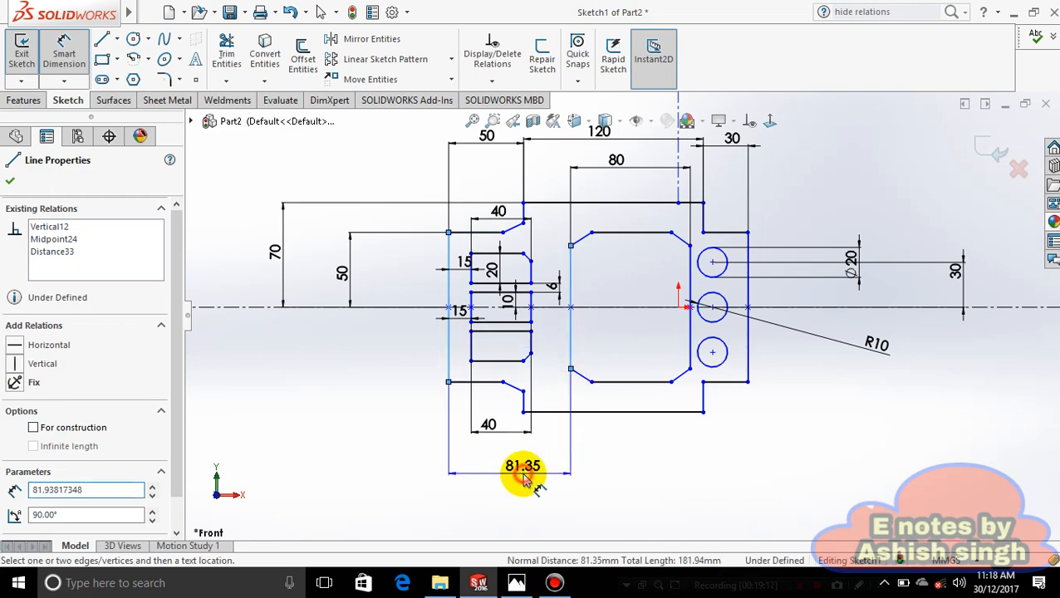
pyautogui.click(522, 479)
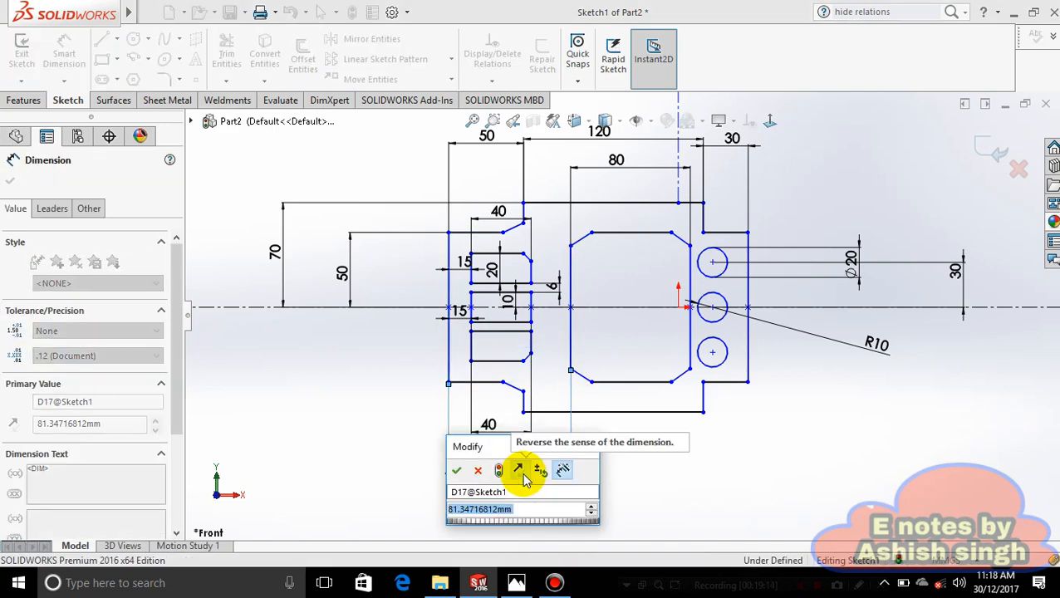
pyautogui.write('75')
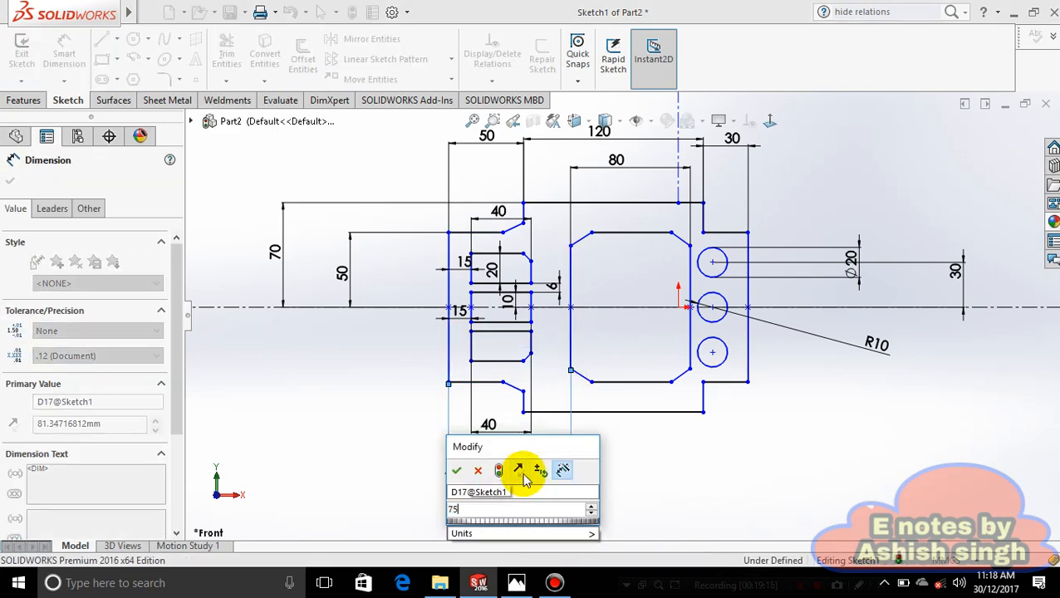
pyautogui.press('Return')
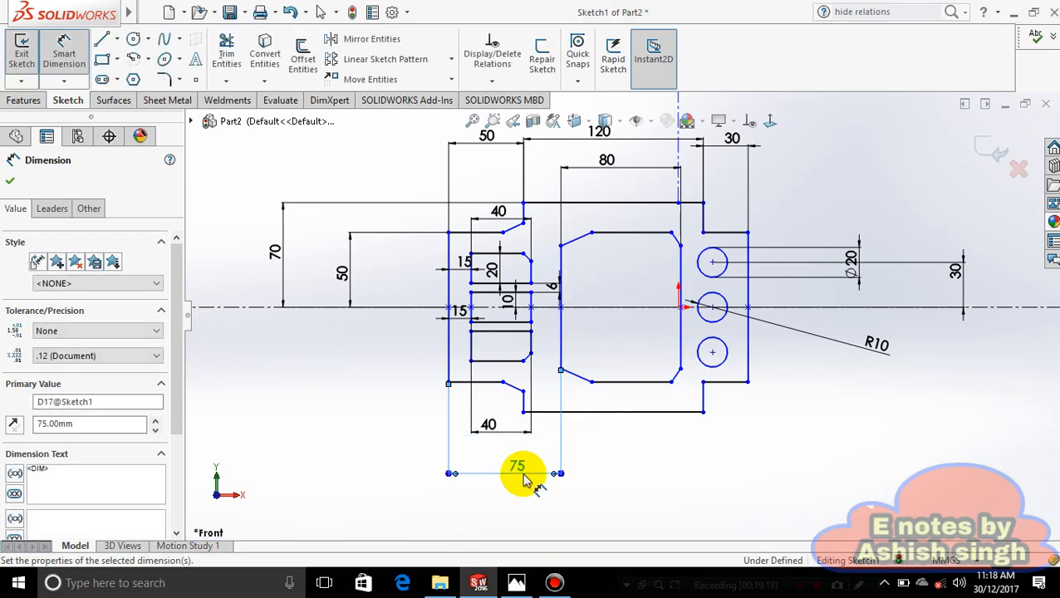
# Rearrange the slot dimensions, moving the 15, 40 and 20 mm ones outside the outline and the 6 and 10 mm ones into the cutout
pyautogui.click(708, 438)
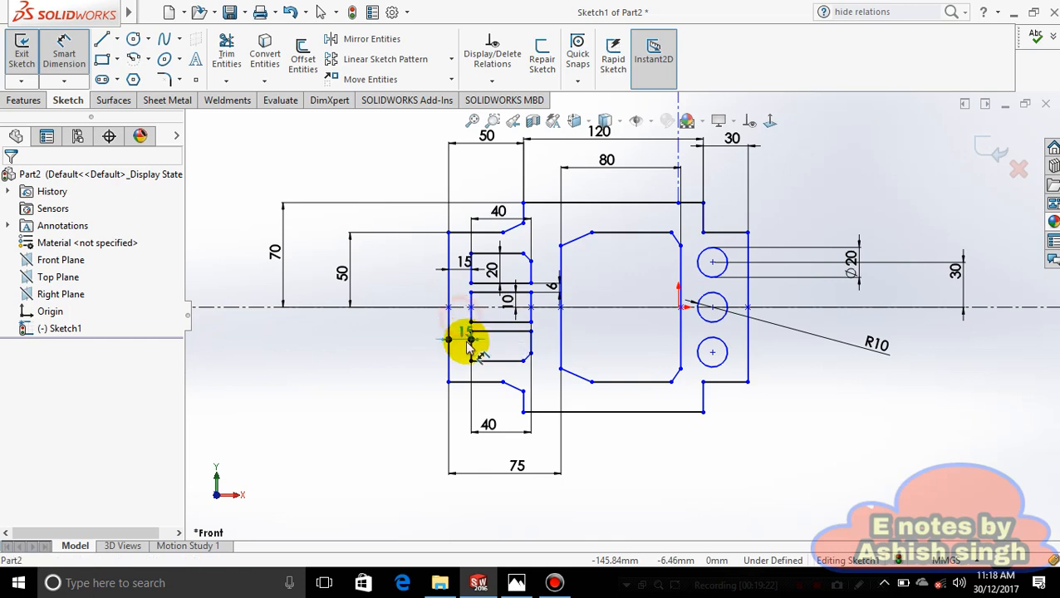
pyautogui.click(471, 513)
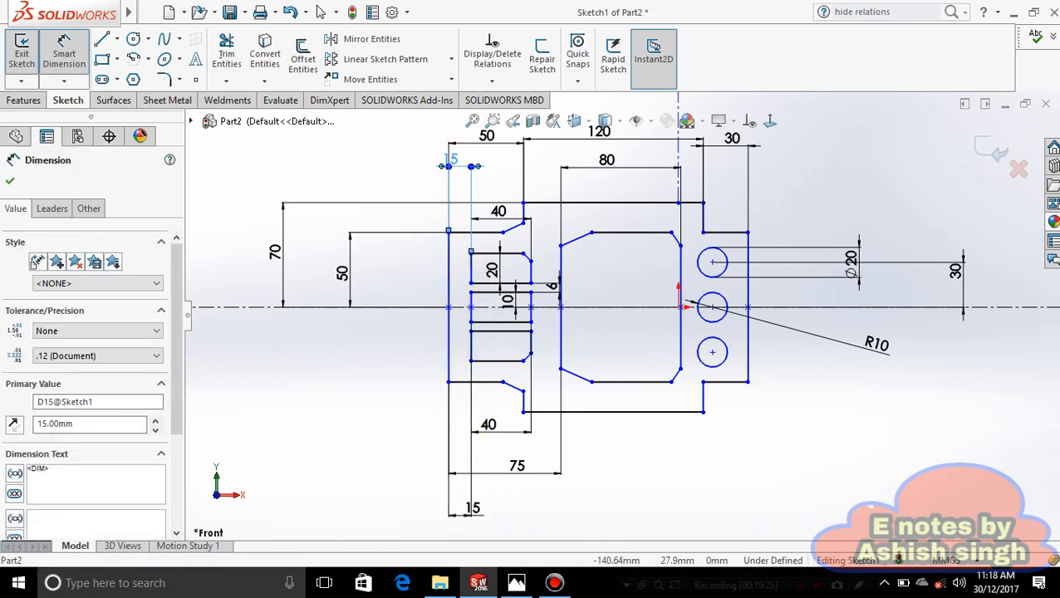
pyautogui.moveTo(495, 211); pyautogui.dragTo(489, 159)
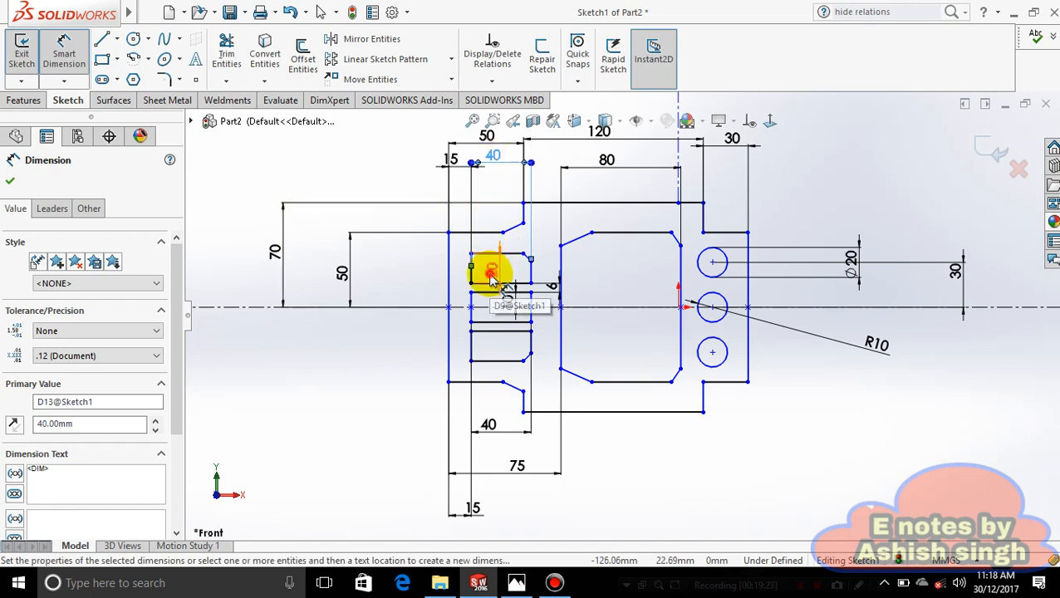
pyautogui.moveTo(491, 281); pyautogui.dragTo(422, 279)
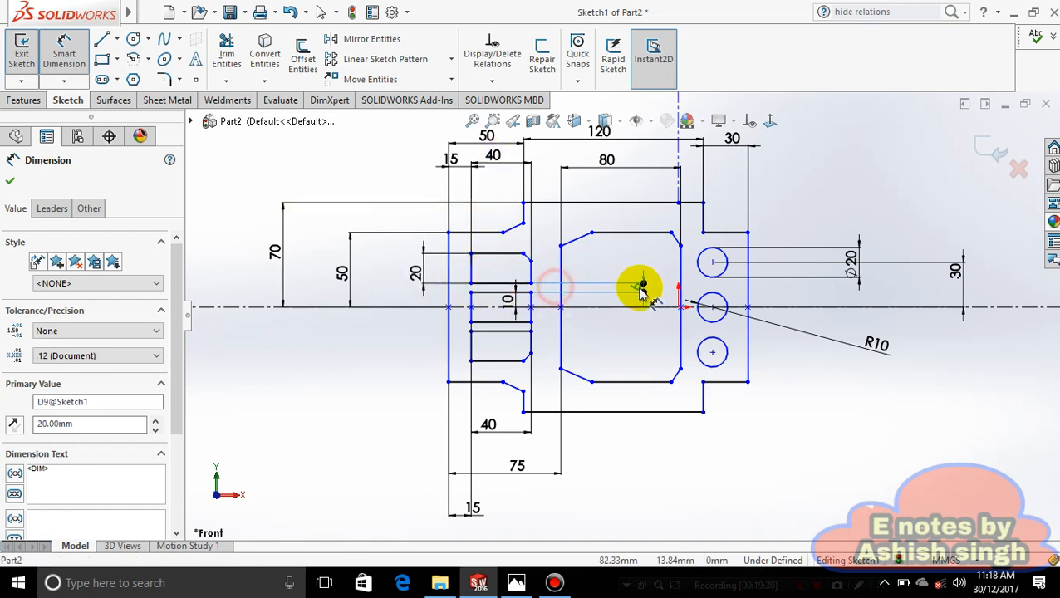
pyautogui.moveTo(491, 302); pyautogui.dragTo(631, 326)
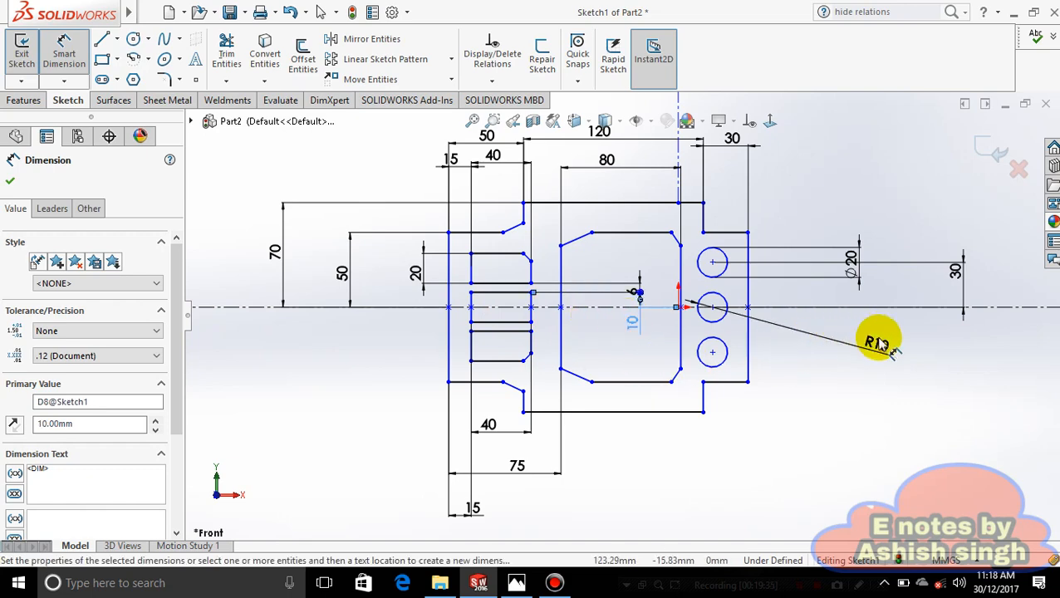
pyautogui.press('z')
pyautogui.scroll(-2, 697, 373)
pyautogui.scroll(-3, 580, 302)
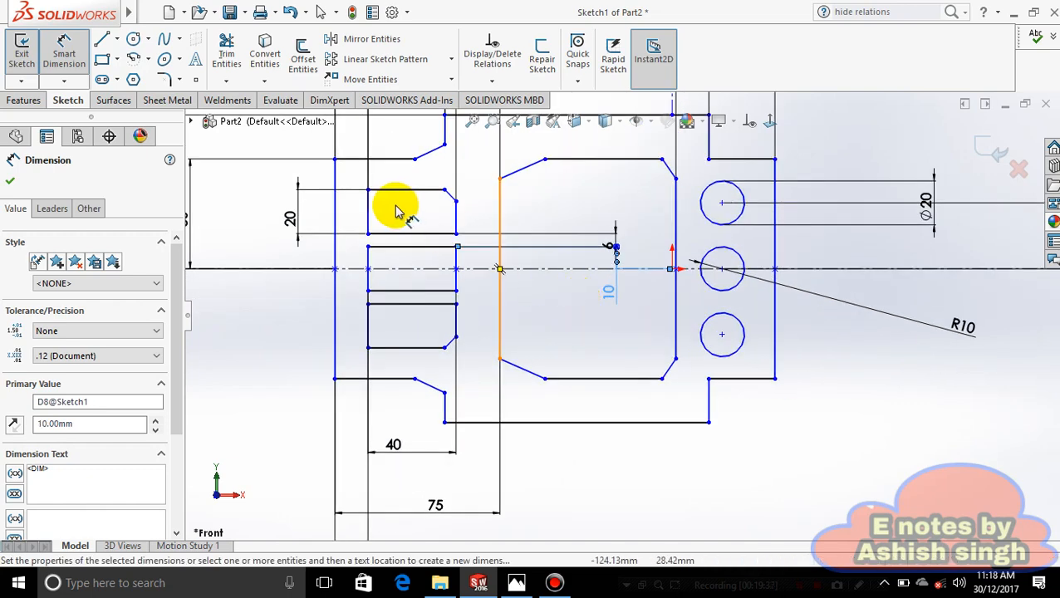
pyautogui.scroll(3, 496, 294)
pyautogui.scroll(-2, 502, 284)
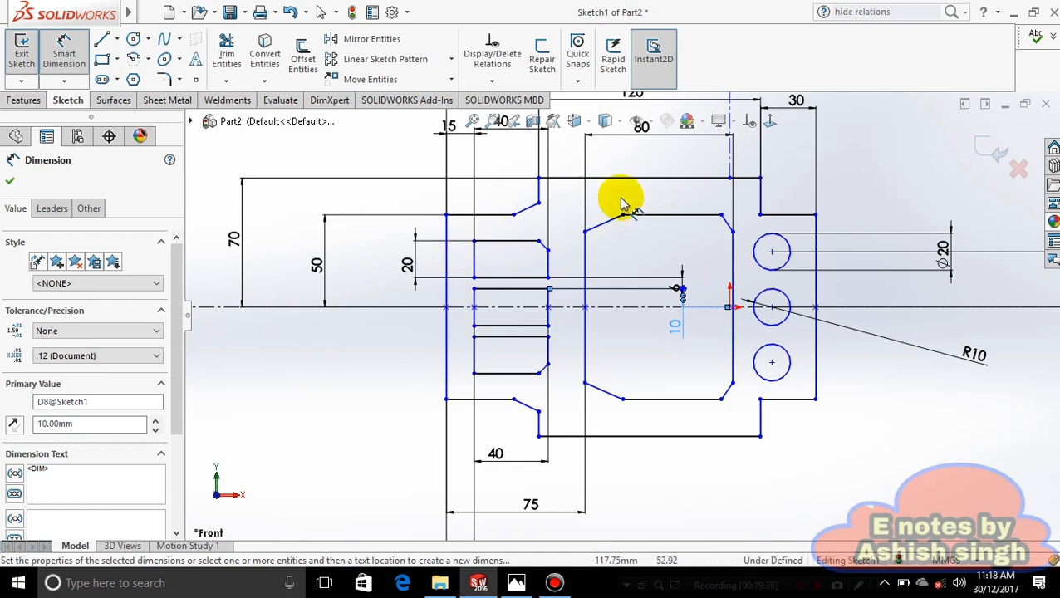
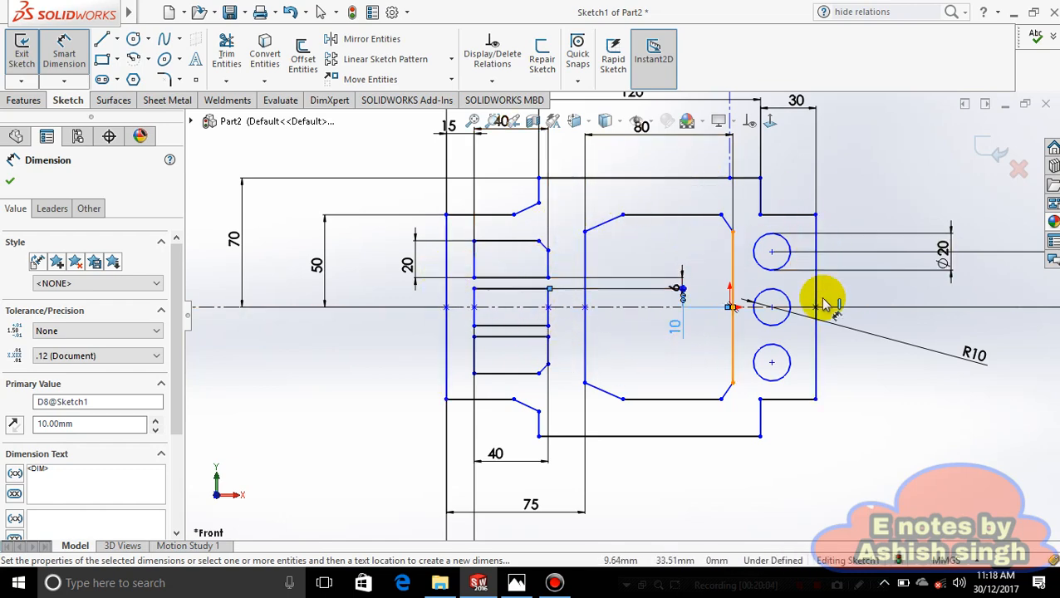
pyautogui.click(516, 583)
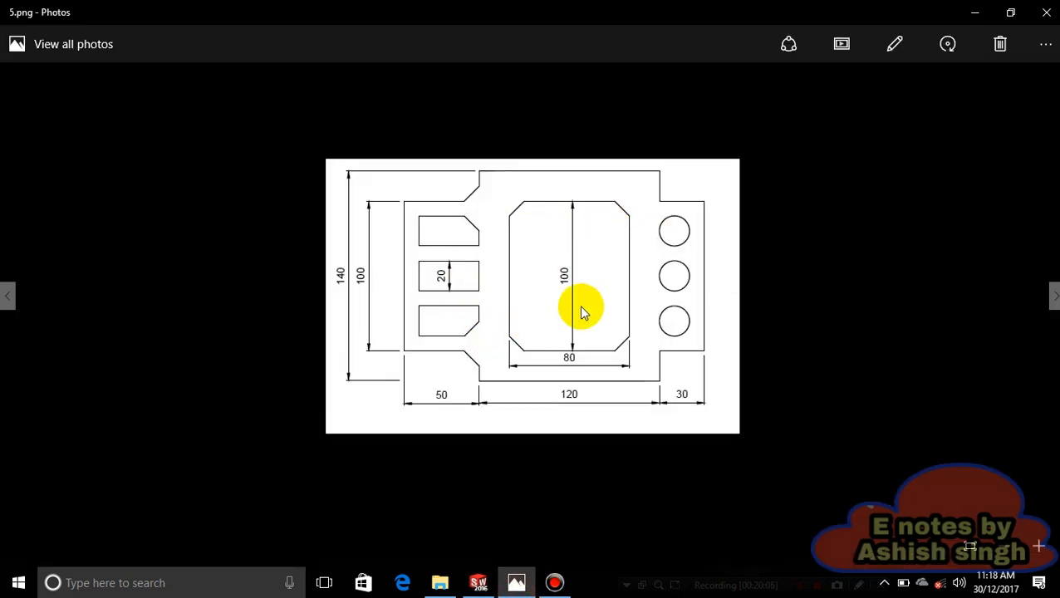
pyautogui.click(527, 586)
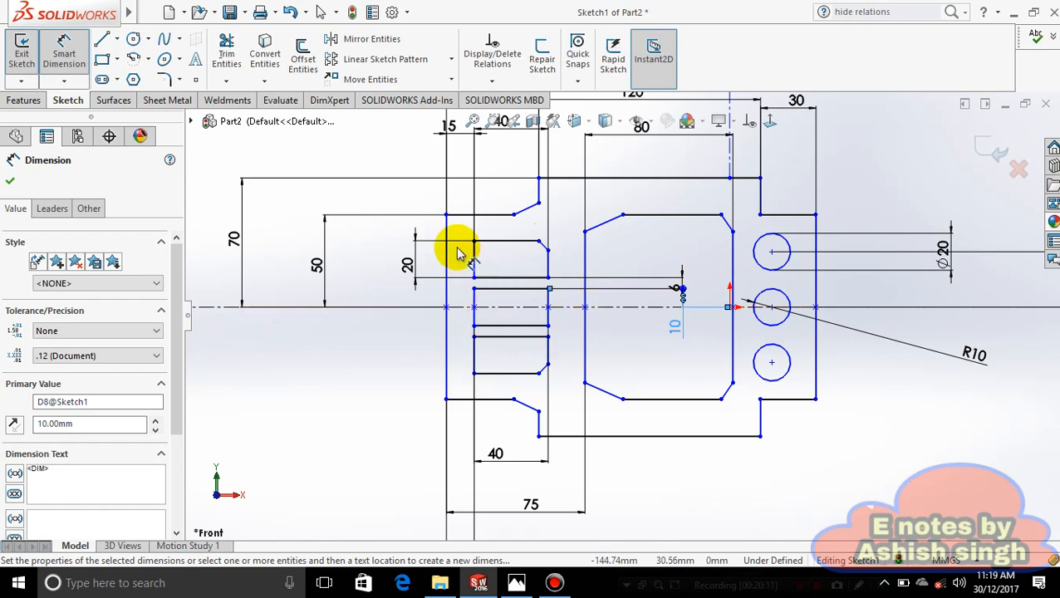
pyautogui.click(448, 301)
pyautogui.click(387, 328)
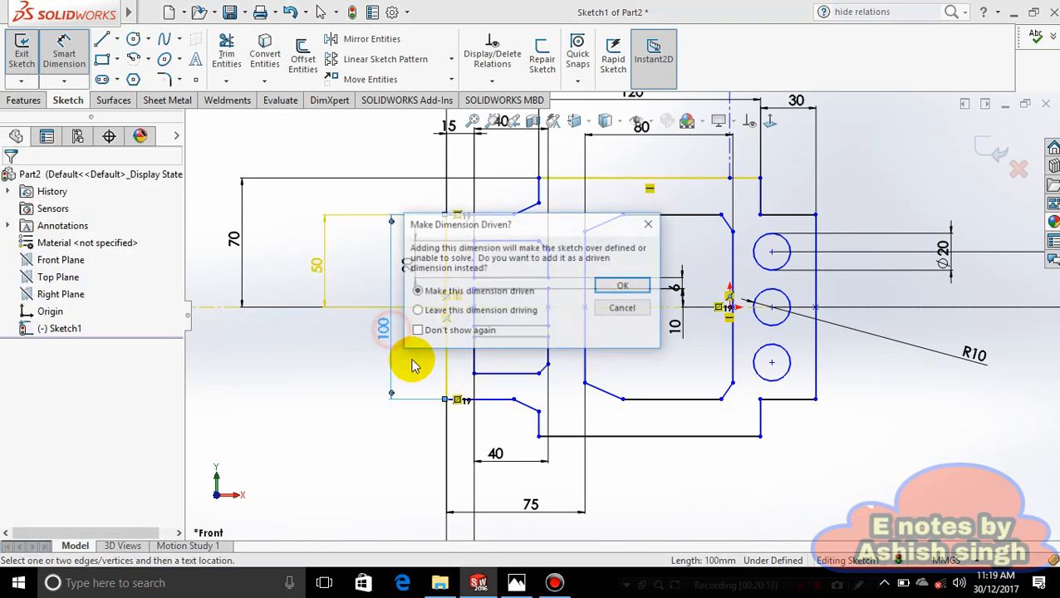
pyautogui.click(633, 308)
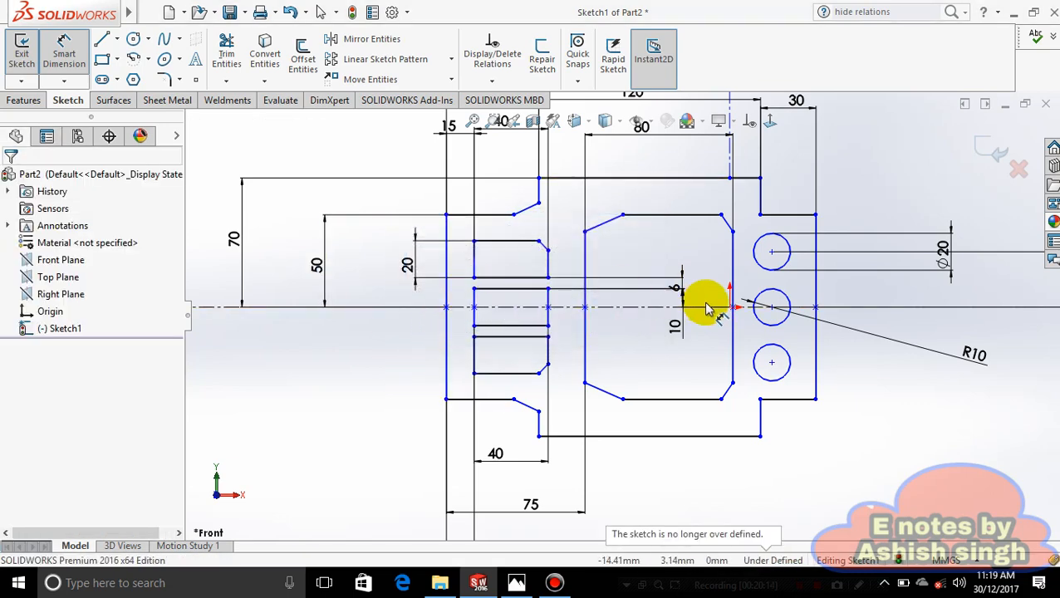
# Dimension the vertical length of the central cutout's left edge, placing the dimension inside the cutout
pyautogui.click(586, 305)
pyautogui.click(647, 310)
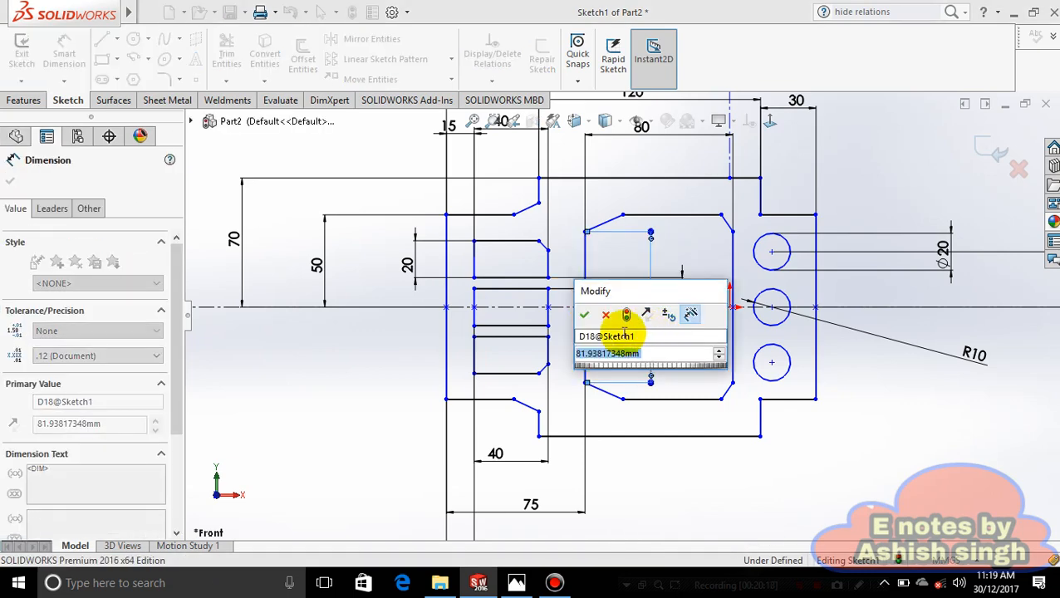
pyautogui.click(605, 315)
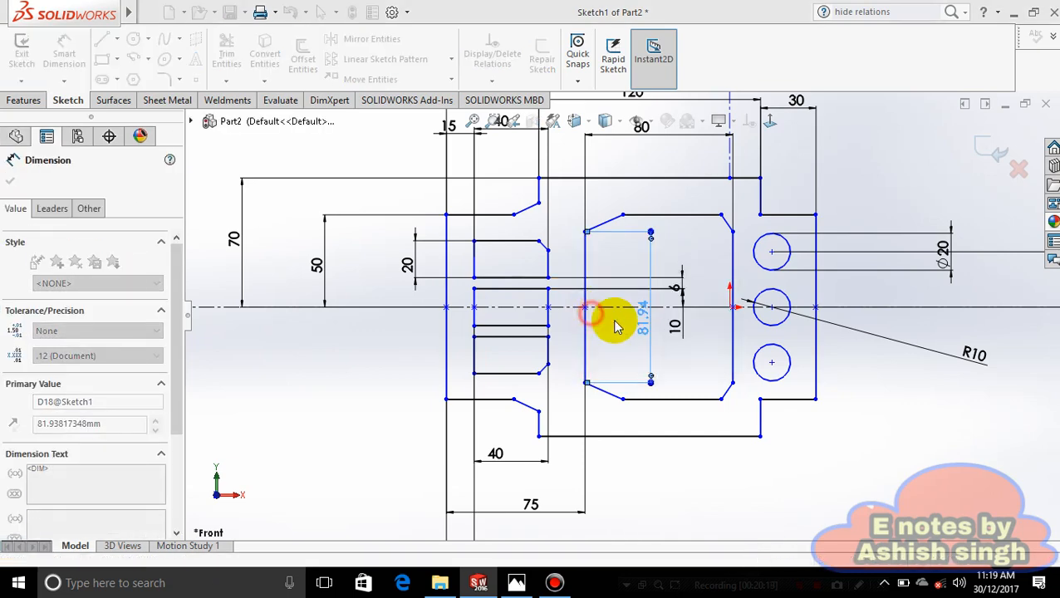
pyautogui.click(817, 295)
pyautogui.click(865, 296)
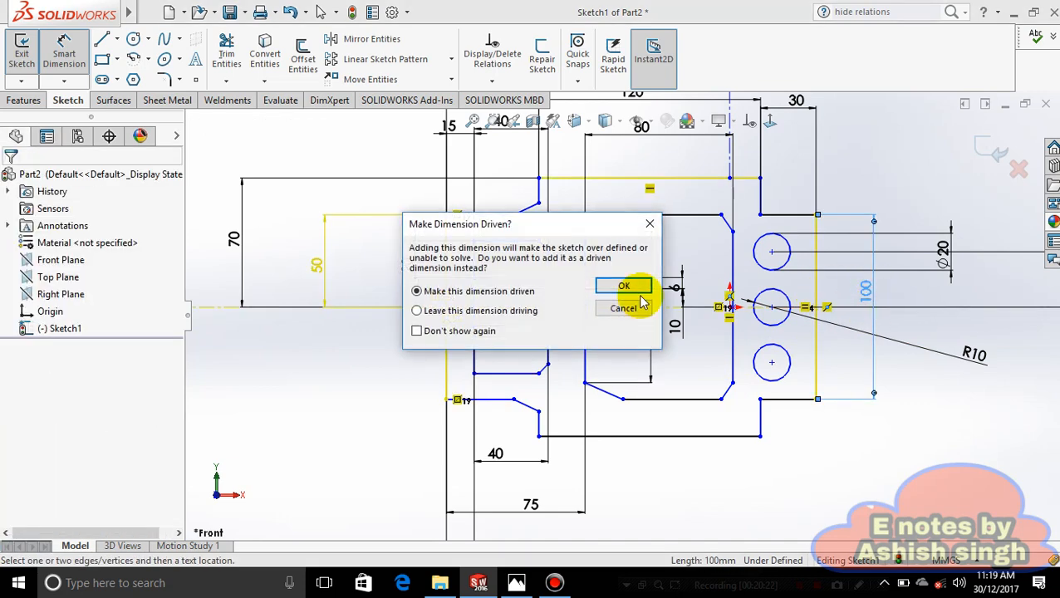
pyautogui.click(623, 310)
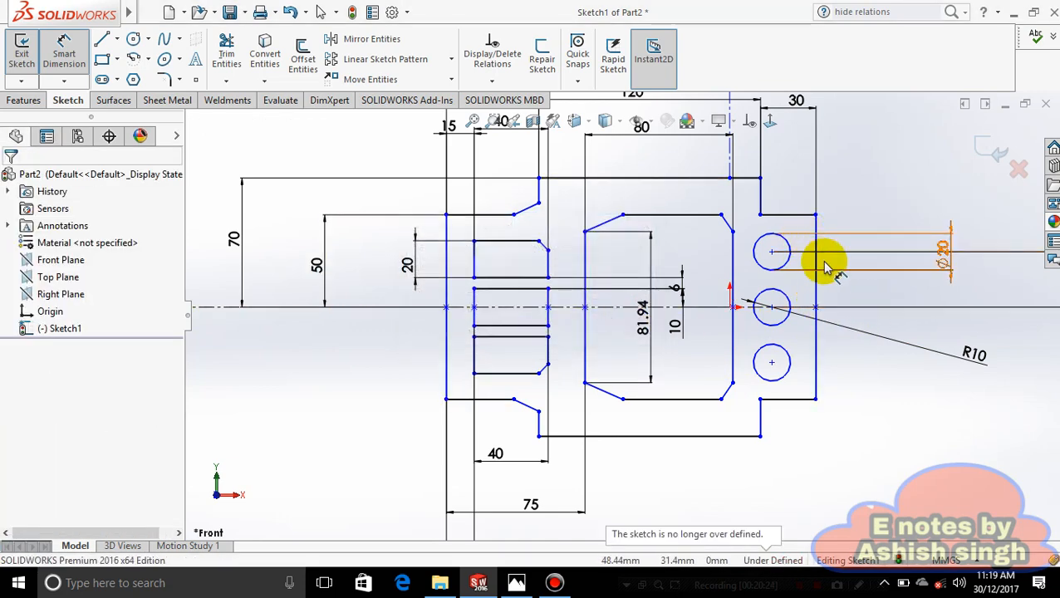
# Dimension the horizontal distance from the origin to the outline's right edge, placing it below the outline
pyautogui.click(729, 308)
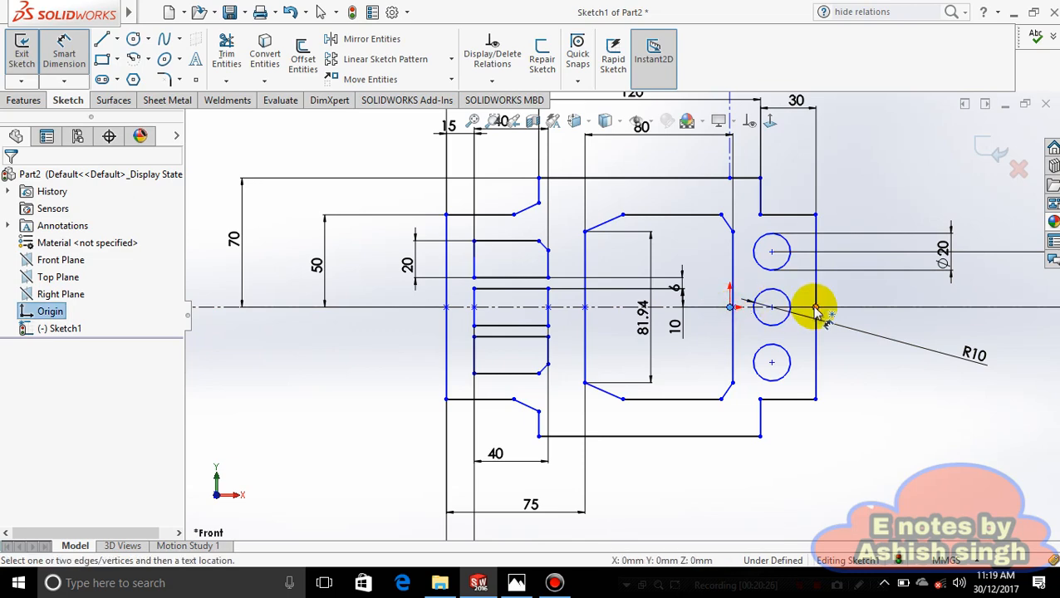
pyautogui.click(817, 300)
pyautogui.click(794, 461)
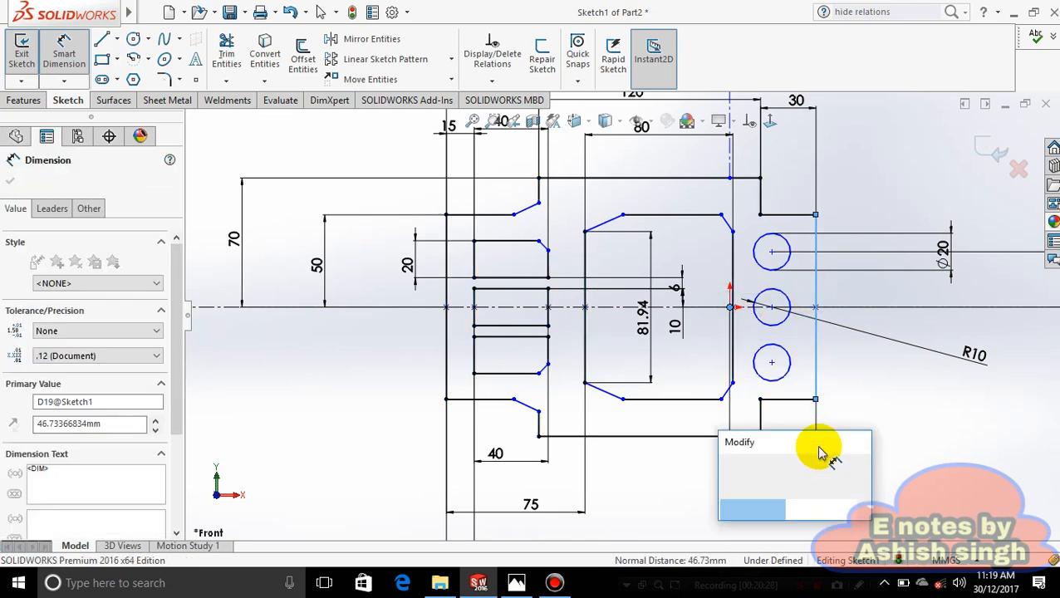
pyautogui.click(733, 467)
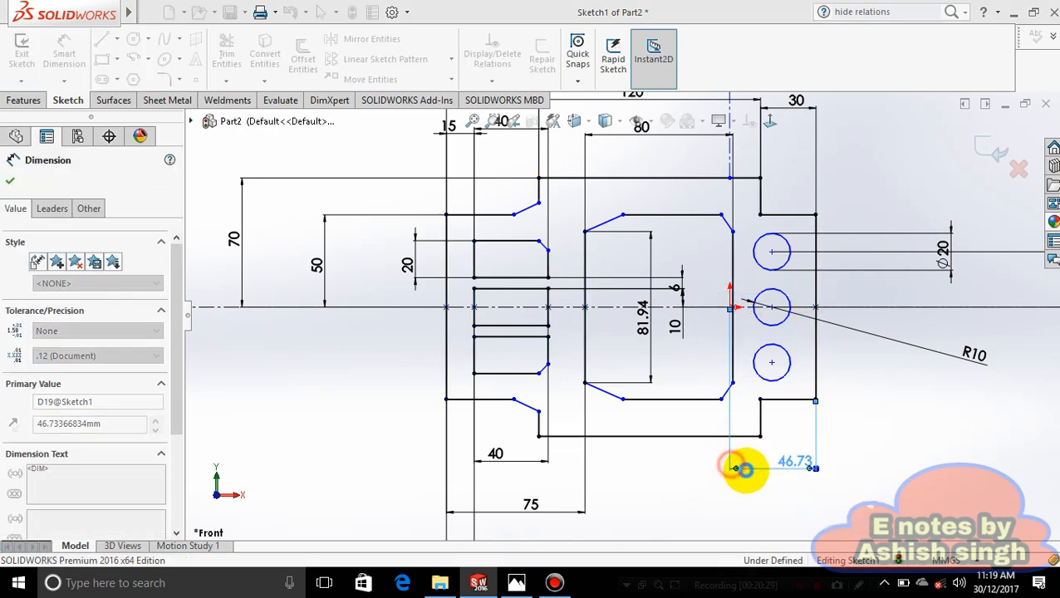
pyautogui.click(729, 309)
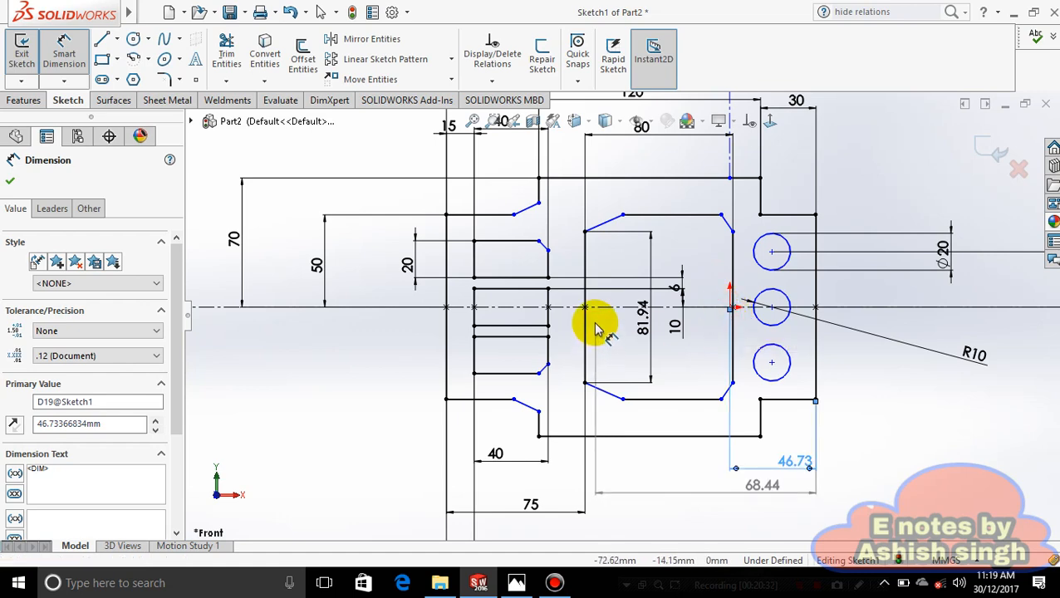
pyautogui.press('Escape')
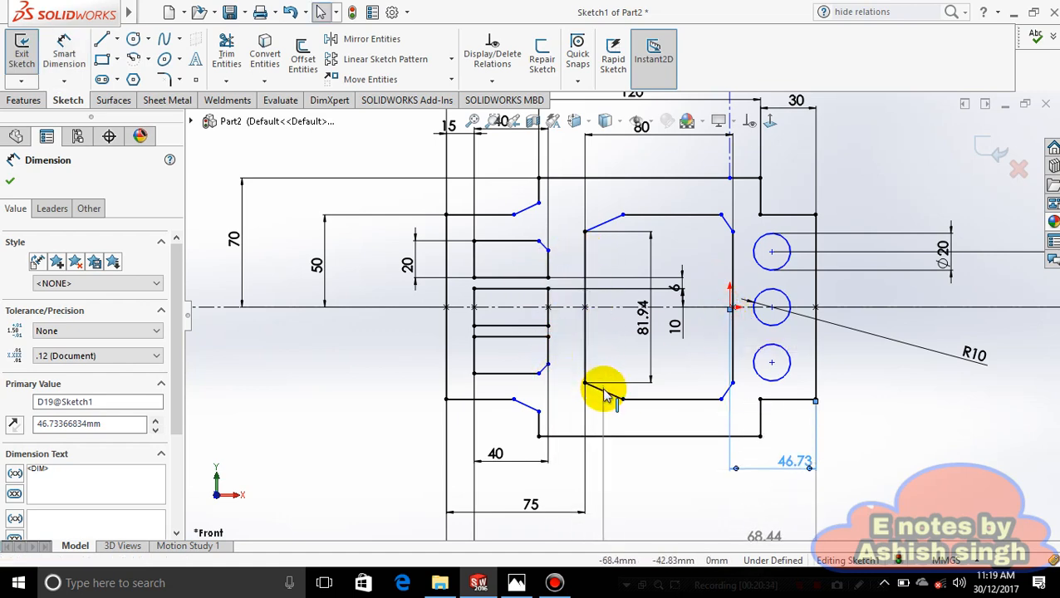
pyautogui.click(605, 393)
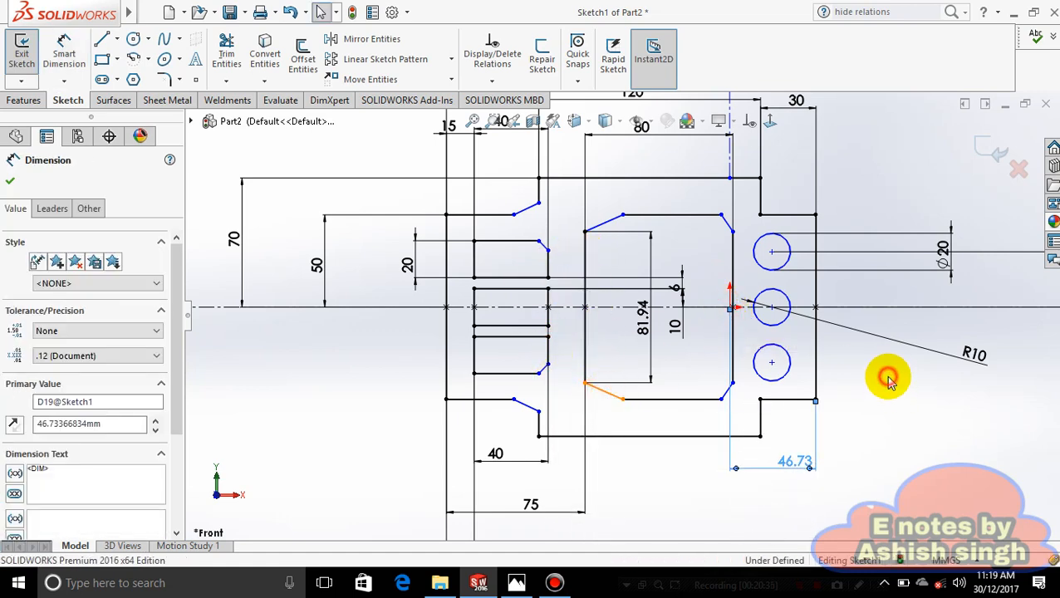
pyautogui.click(887, 378)
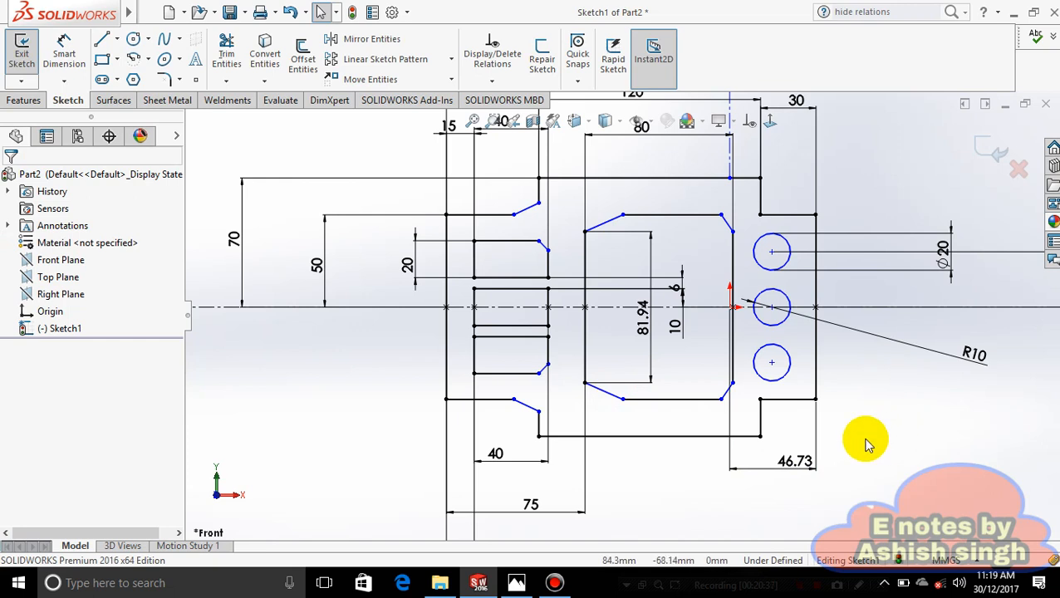
# Dimension the aligned distance from the origin to the upper circle's center, placing it outside the outline
pyautogui.click(729, 307)
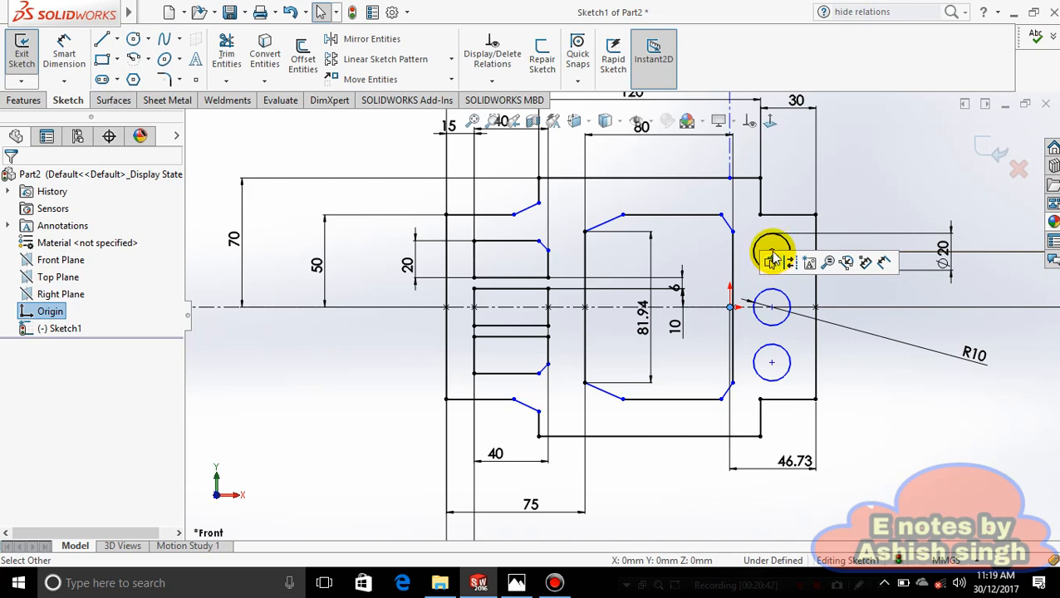
pyautogui.click(64, 54)
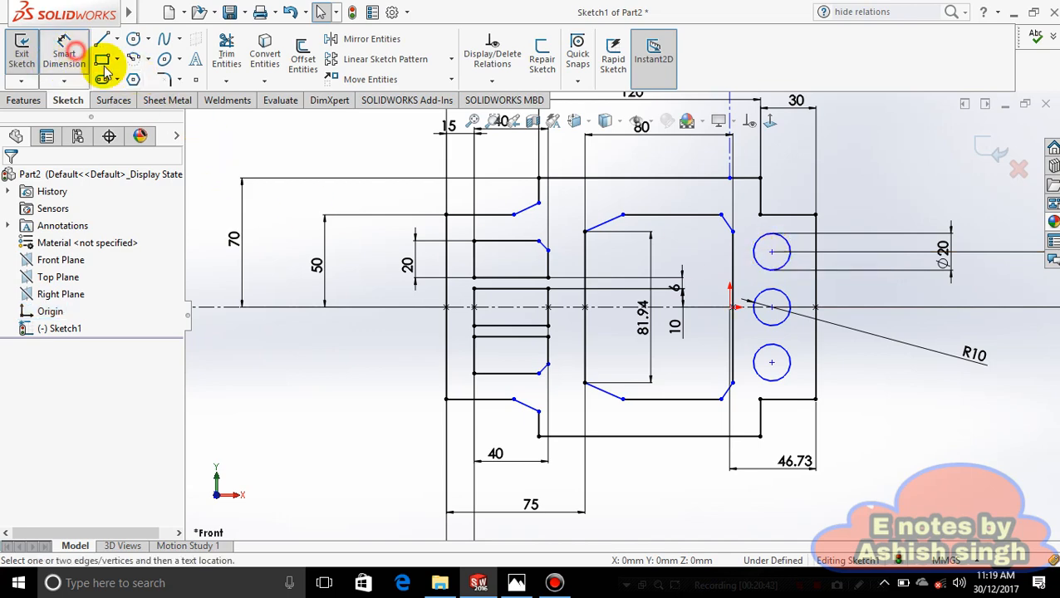
pyautogui.click(729, 307)
pyautogui.click(772, 252)
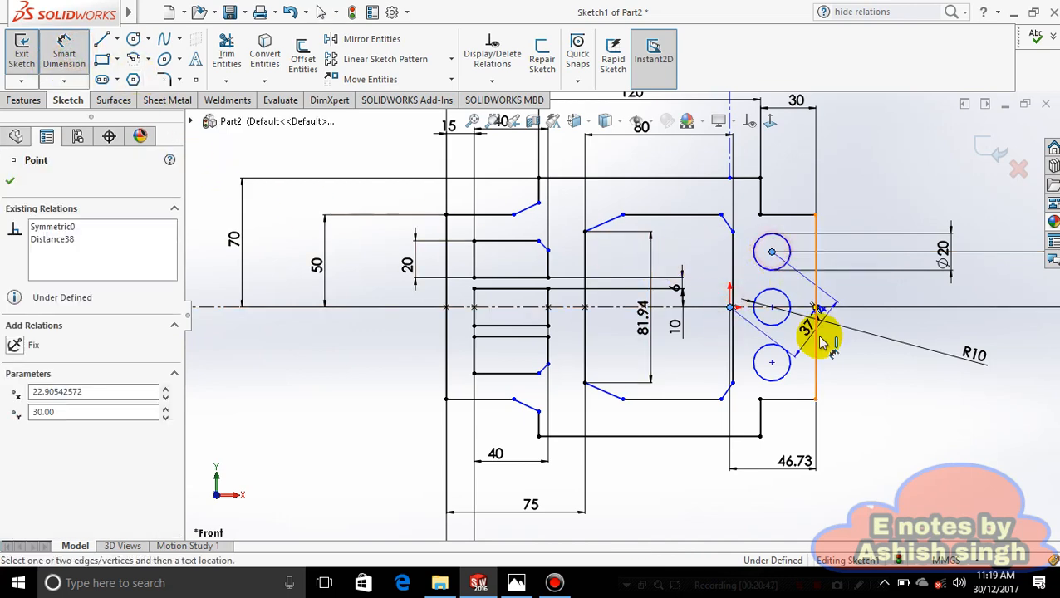
pyautogui.click(905, 437)
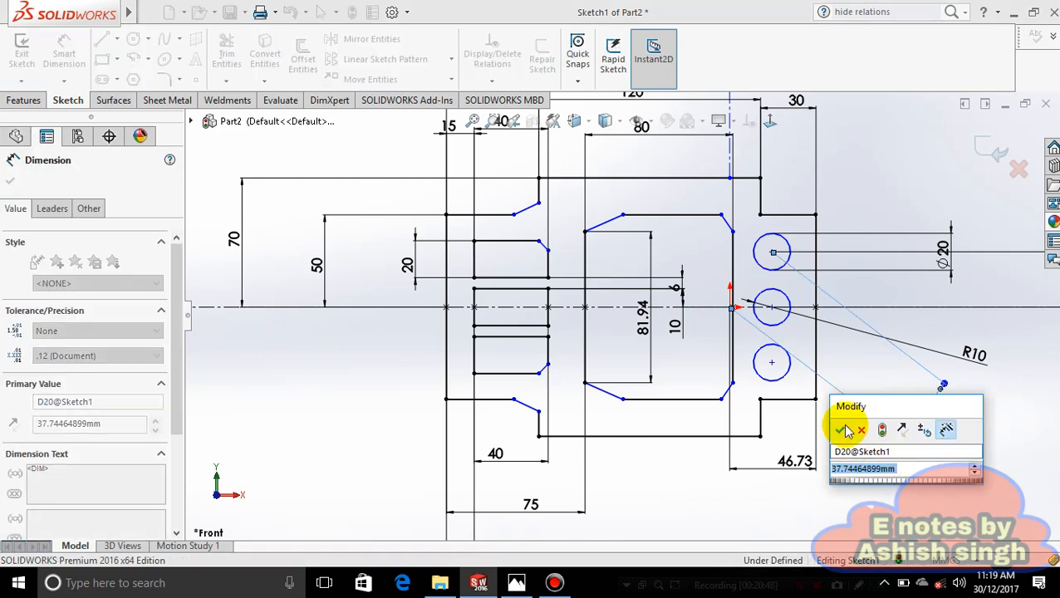
pyautogui.click(843, 426)
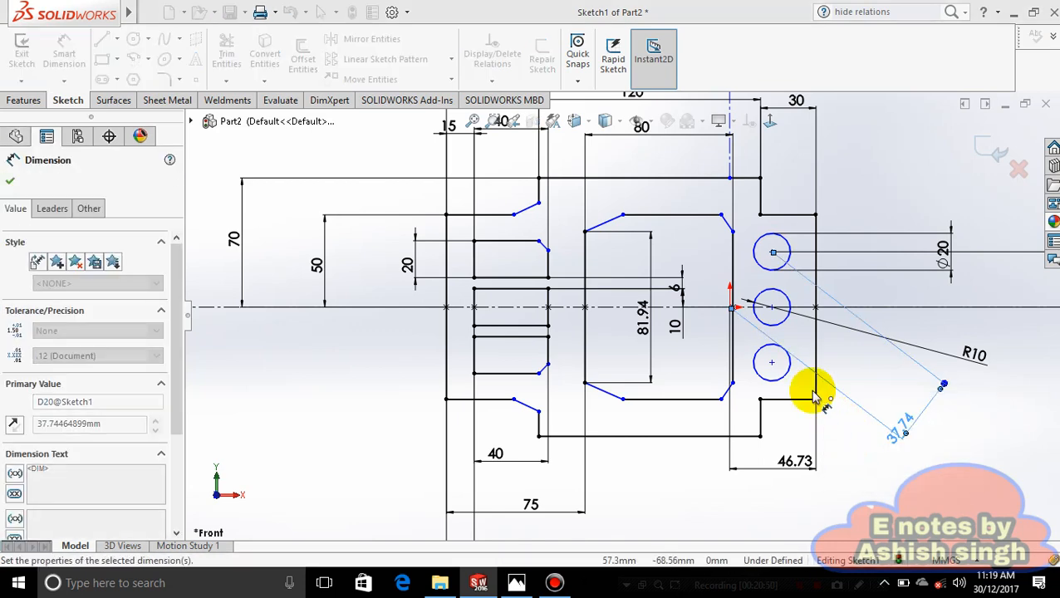
# Dimension the vertical distance between the centers of the upper and lower circles, placing it outside the outline
pyautogui.click(827, 306)
pyautogui.click(771, 253)
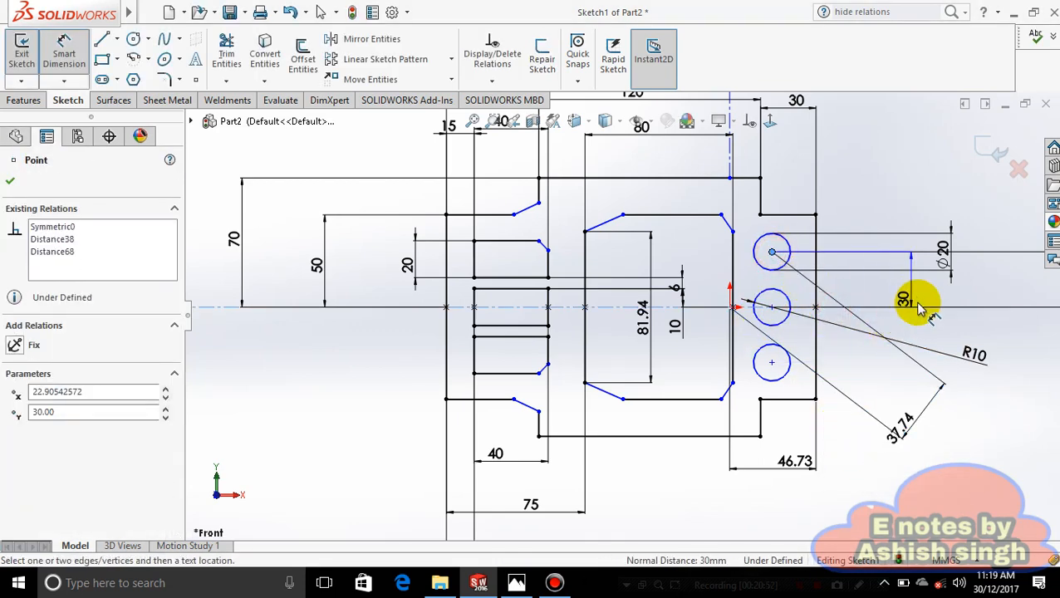
pyautogui.click(939, 334)
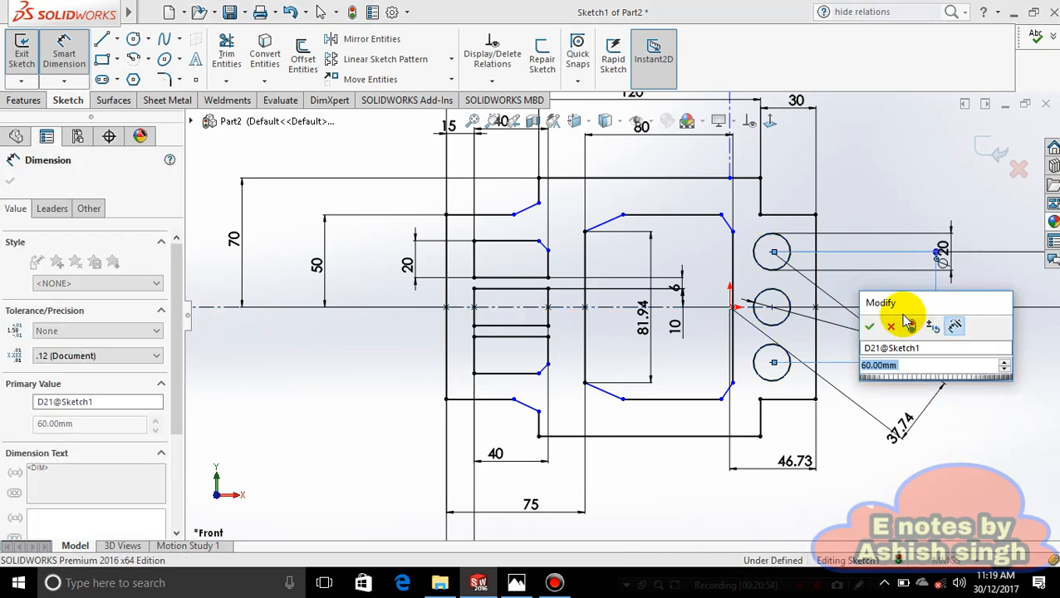
pyautogui.click(869, 324)
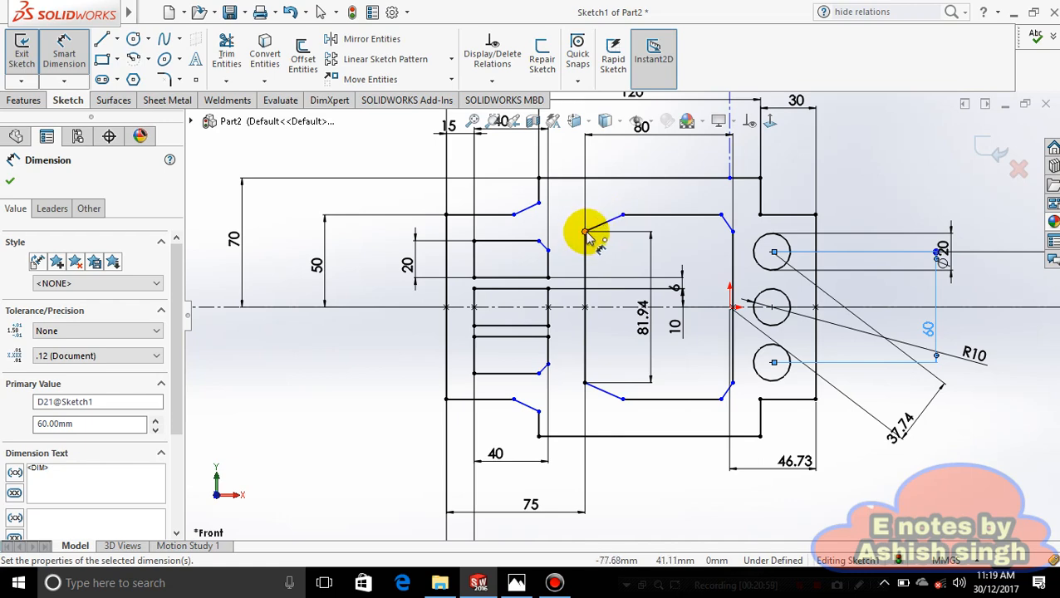
pyautogui.click(586, 233)
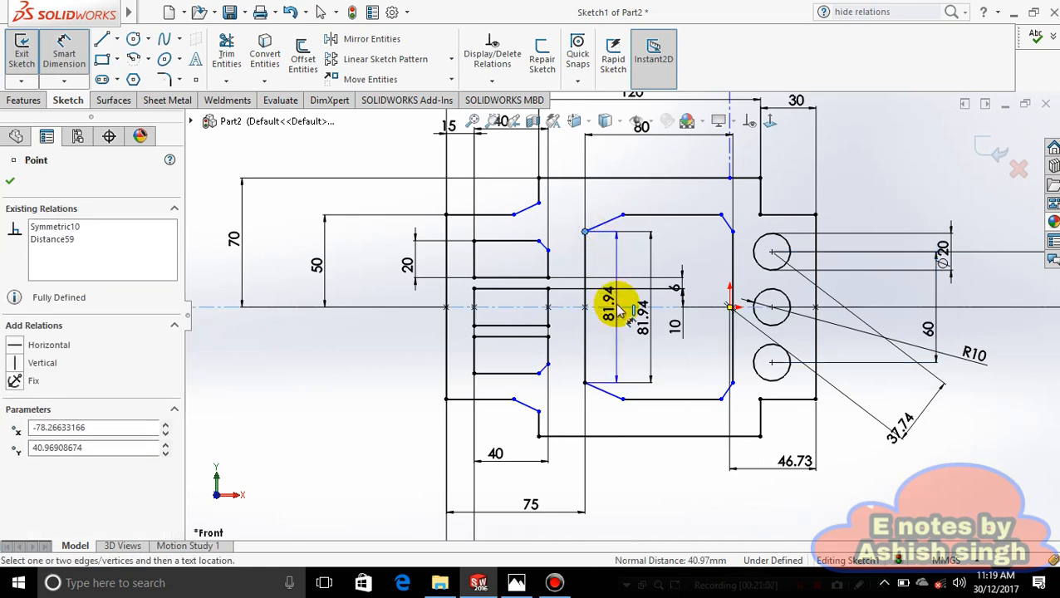
pyautogui.click(618, 278)
pyautogui.click(626, 270)
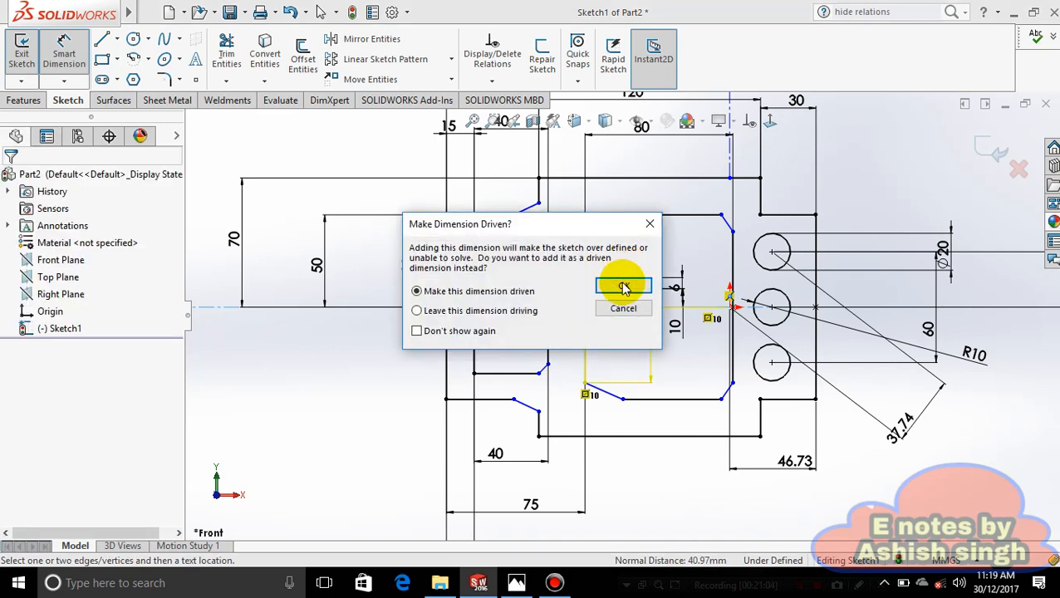
pyautogui.click(624, 284)
pyautogui.click(609, 226)
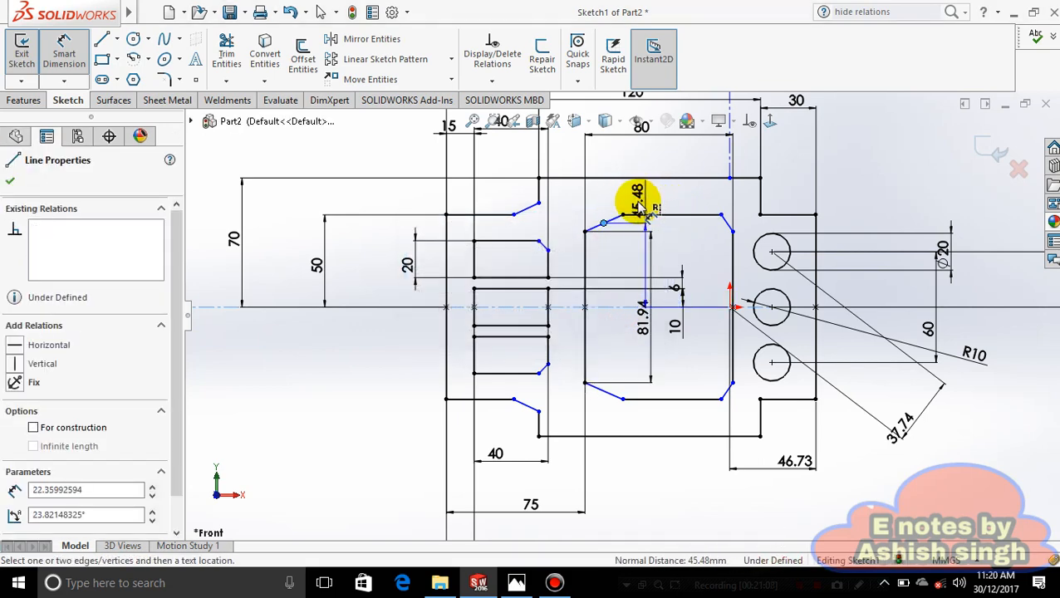
pyautogui.click(629, 208)
pyautogui.click(631, 305)
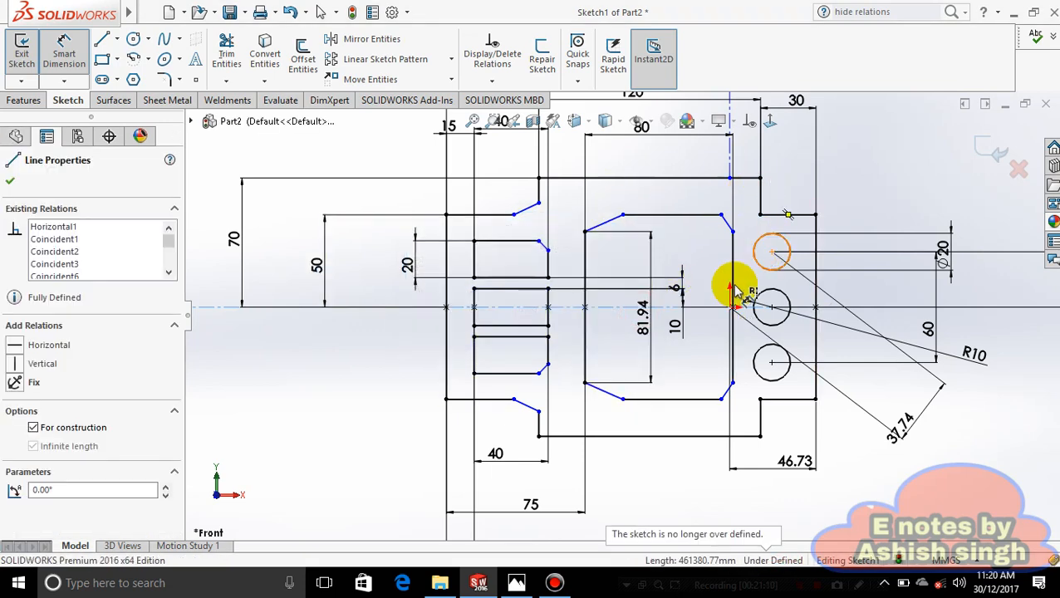
# Try dimensioning the angle between the upper slot's chamfer and the horizontal centerline, and delete that angle dimension
pyautogui.click(545, 248)
pyautogui.click(573, 230)
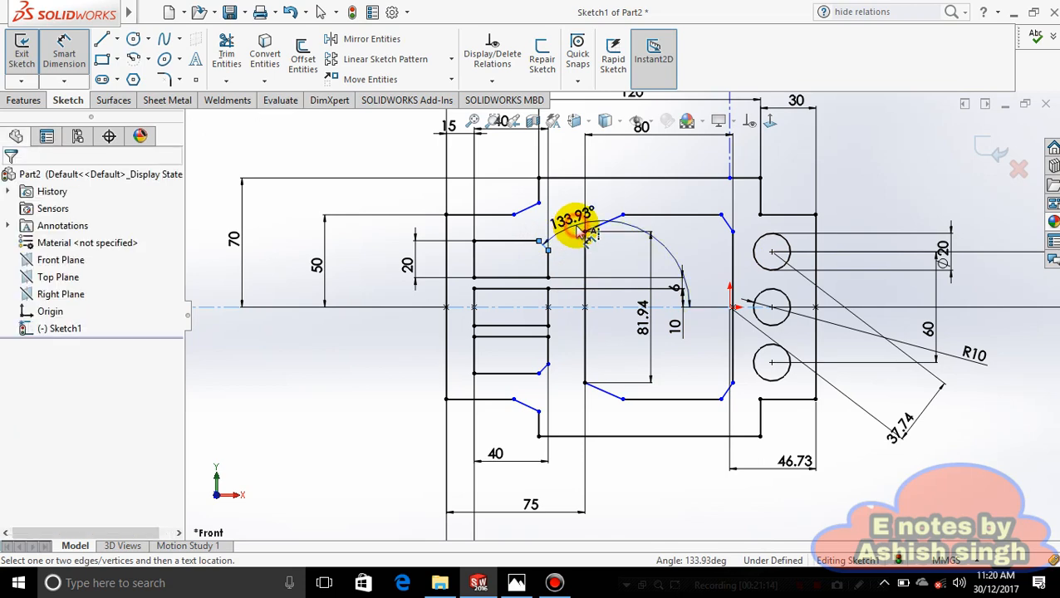
pyautogui.click(516, 220)
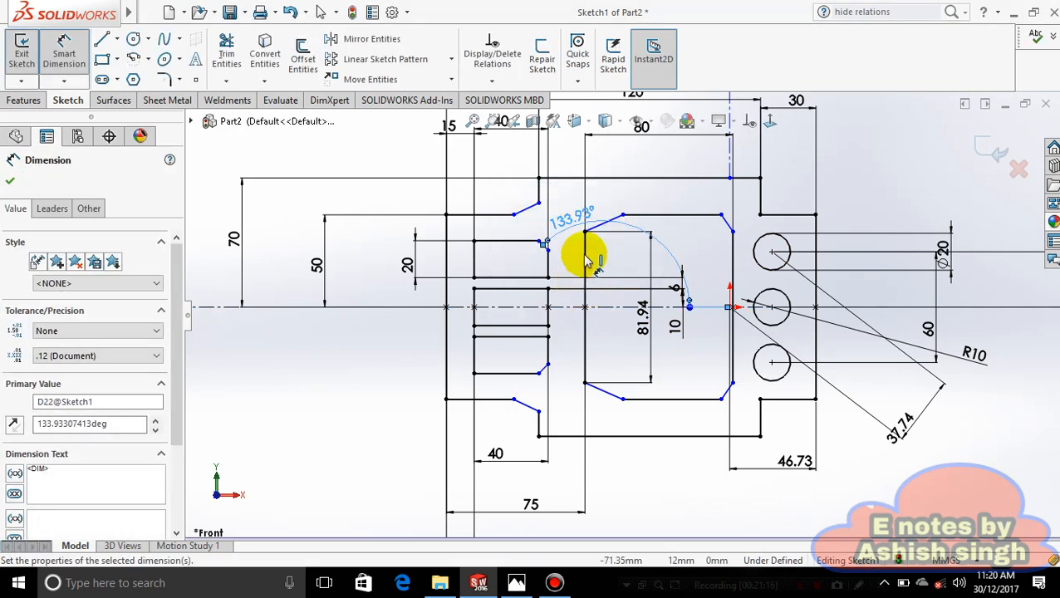
pyautogui.doubleClick(576, 218)
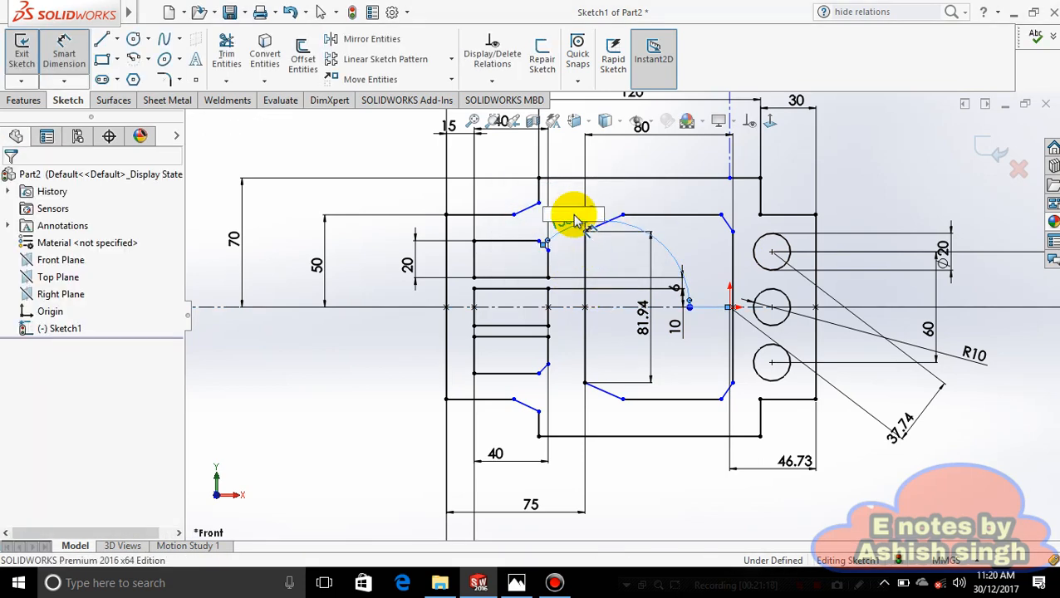
pyautogui.click(569, 276)
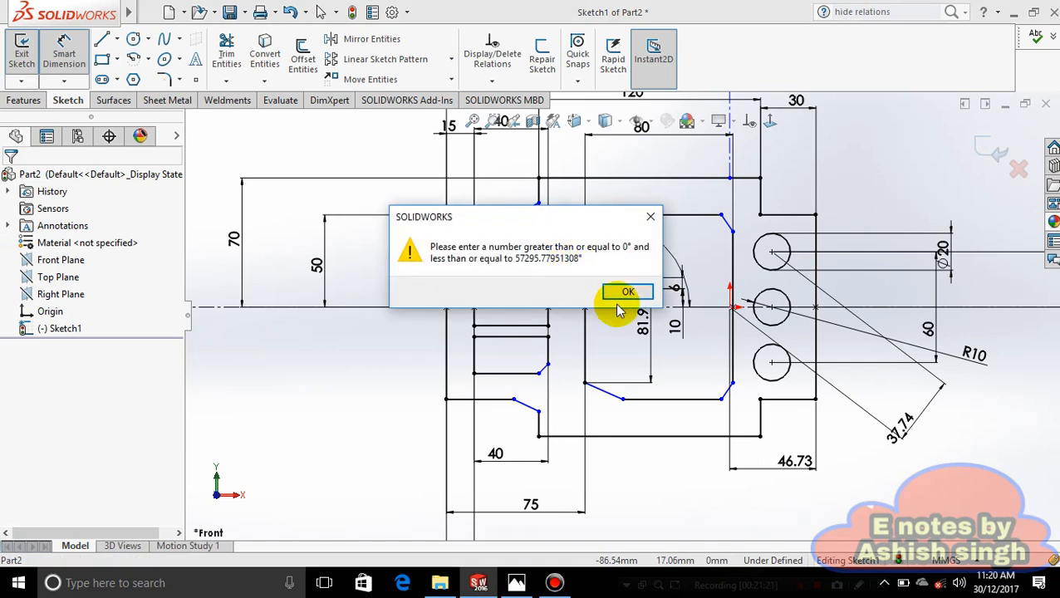
pyautogui.click(623, 294)
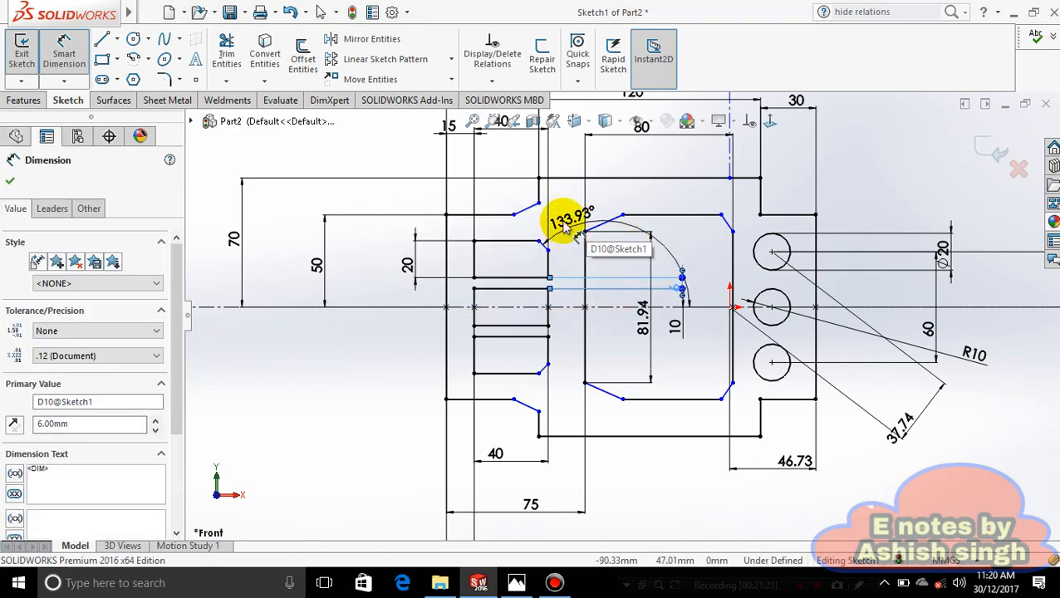
pyautogui.click(564, 220)
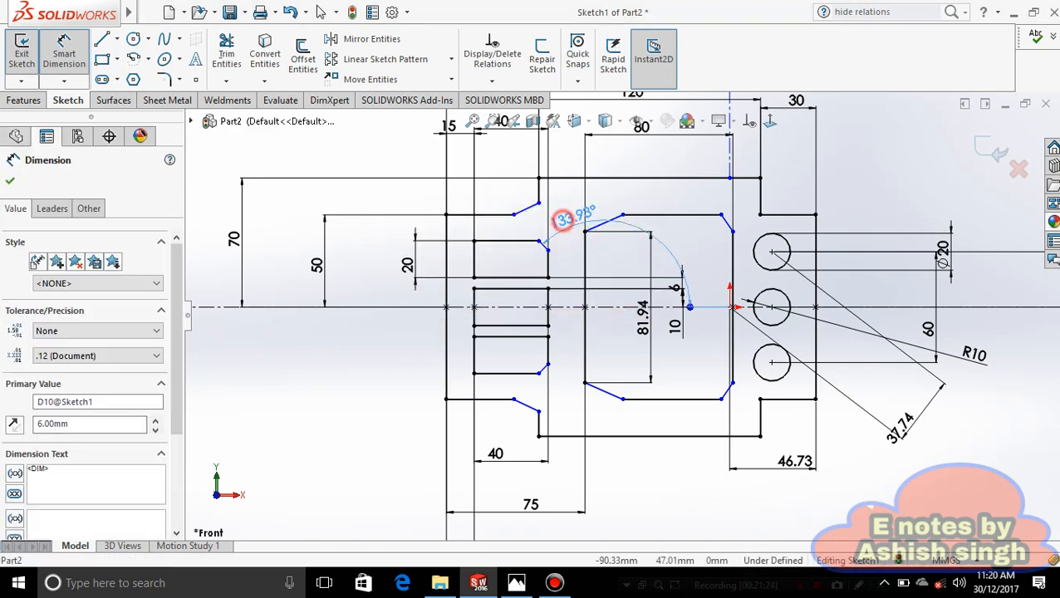
pyautogui.press('Delete')
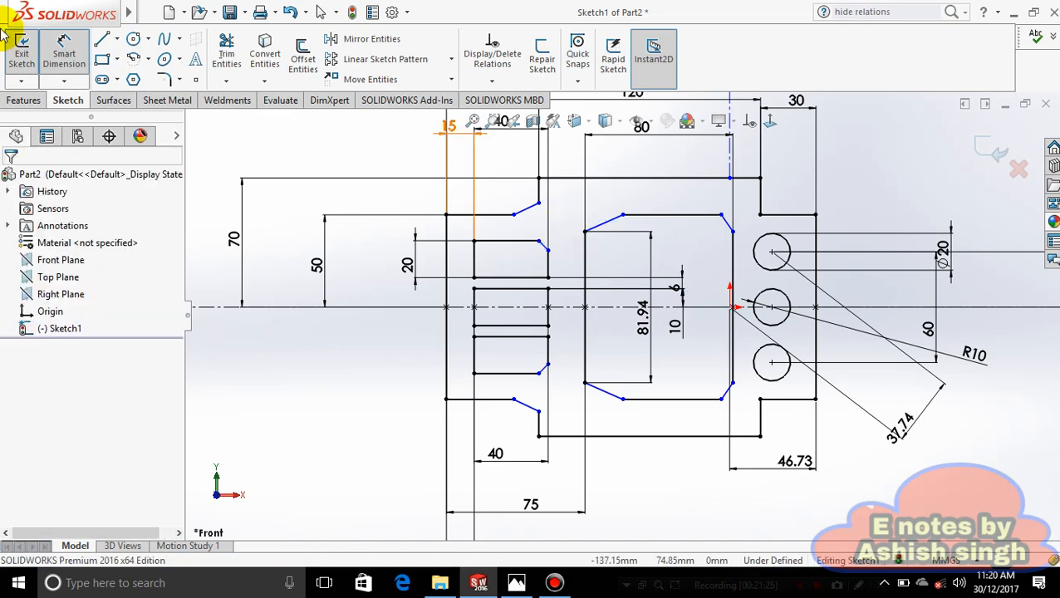
pyautogui.click(563, 308)
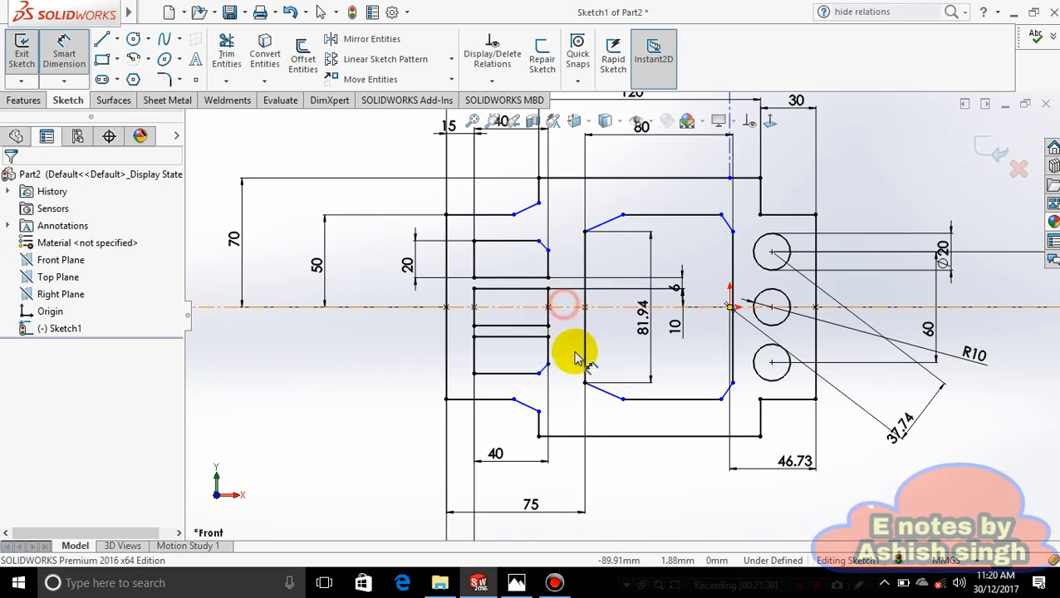
# Try to dimension the vertical distance from the horizontal centerline to the cutout's lower edge
pyautogui.click(621, 399)
pyautogui.click(563, 372)
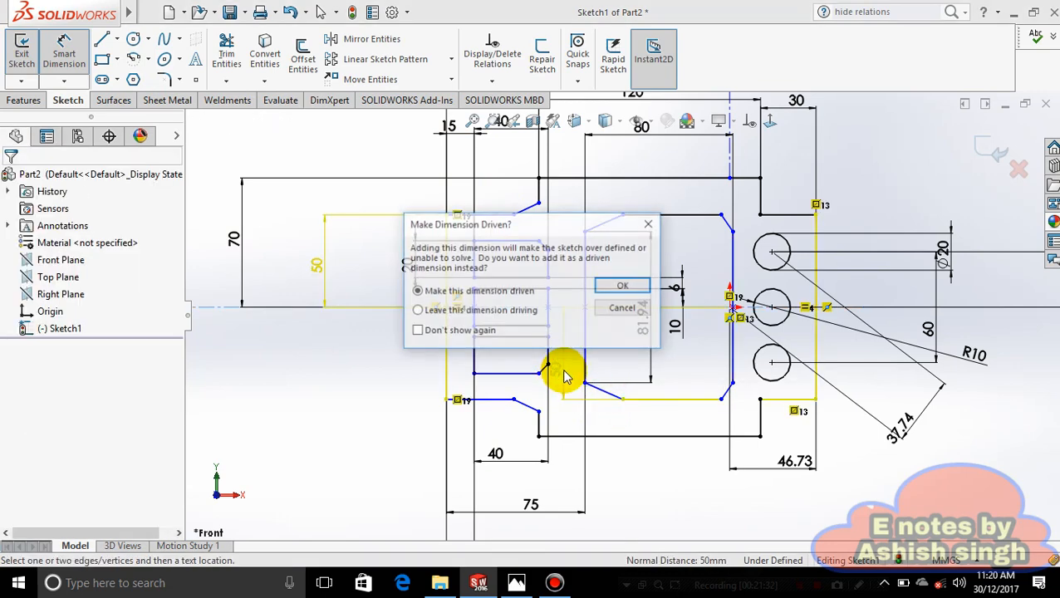
pyautogui.click(610, 309)
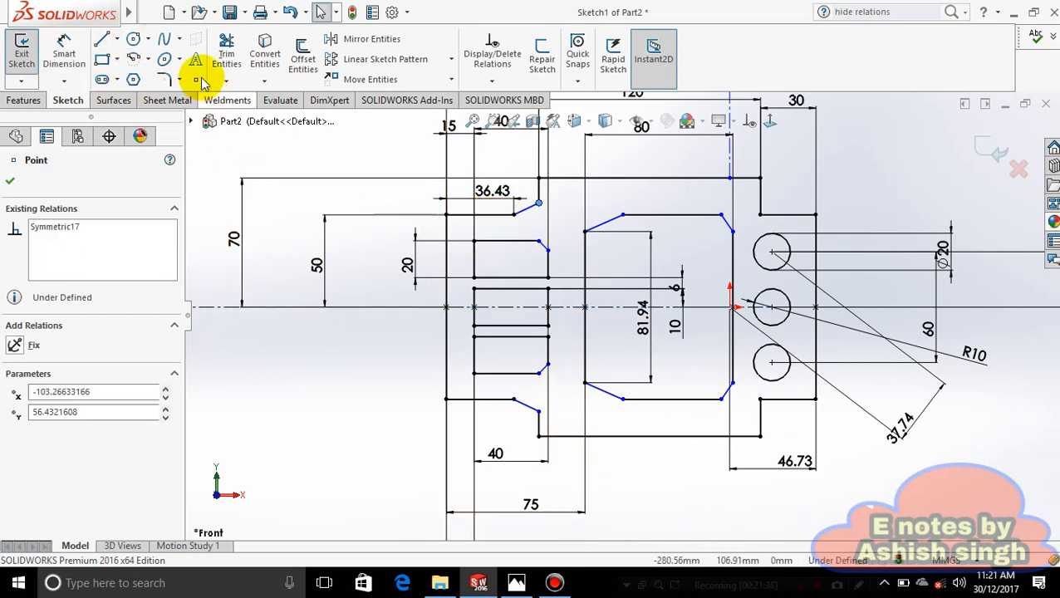
# Dimension the aligned length of the outline's upper-left chamfer between its two endpoints, placing it above the chamfer
pyautogui.click(64, 54)
pyautogui.click(515, 217)
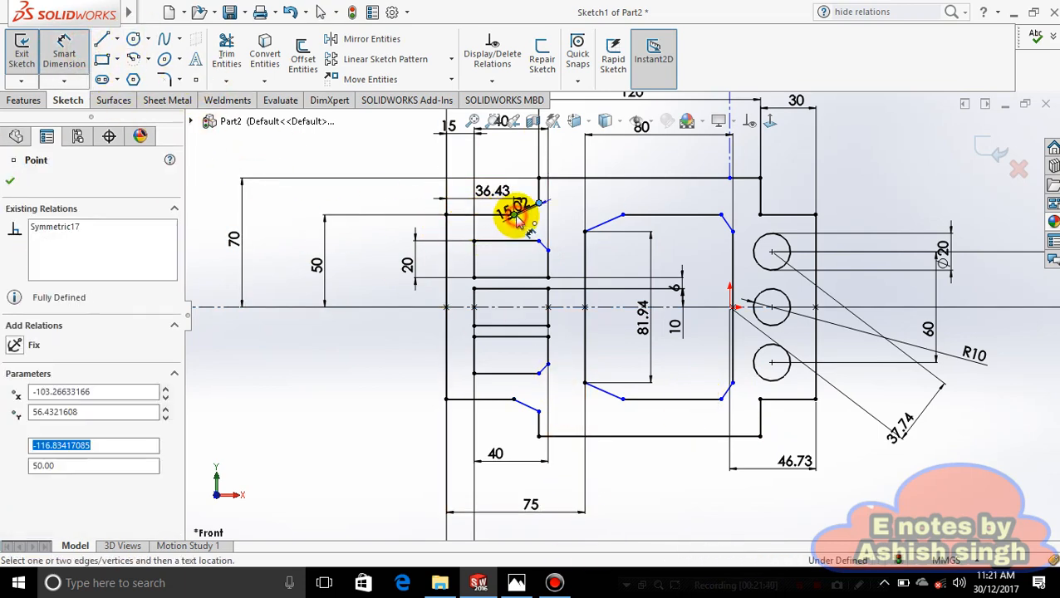
pyautogui.click(446, 307)
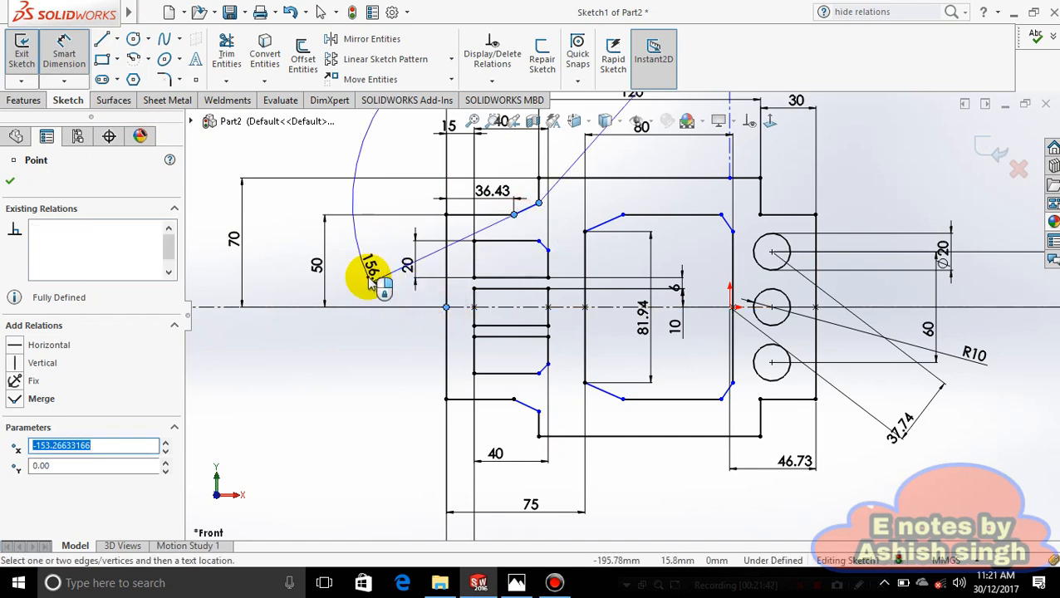
pyautogui.press('Escape')
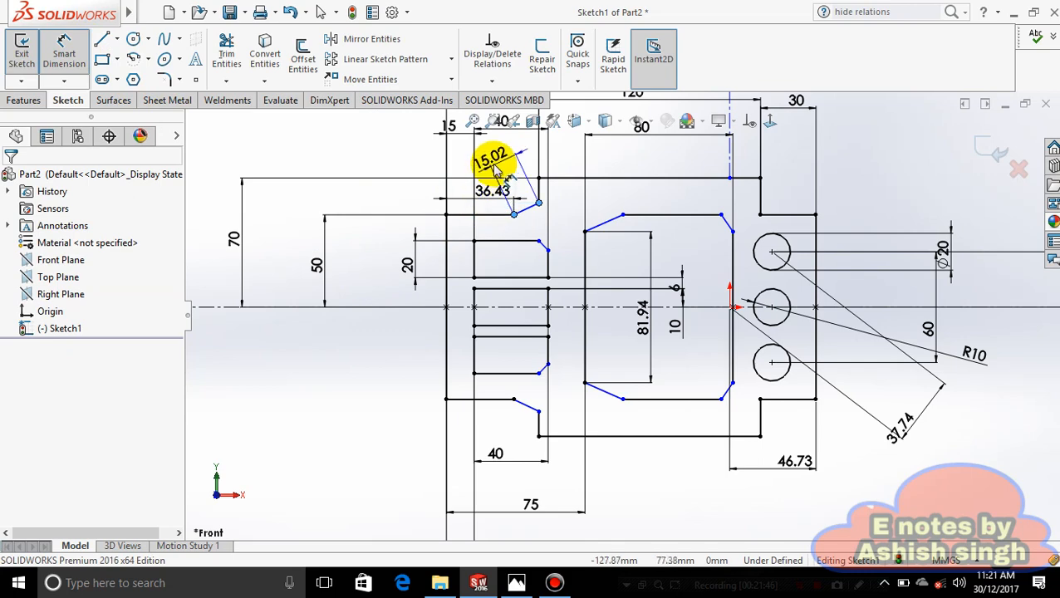
pyautogui.click(495, 166)
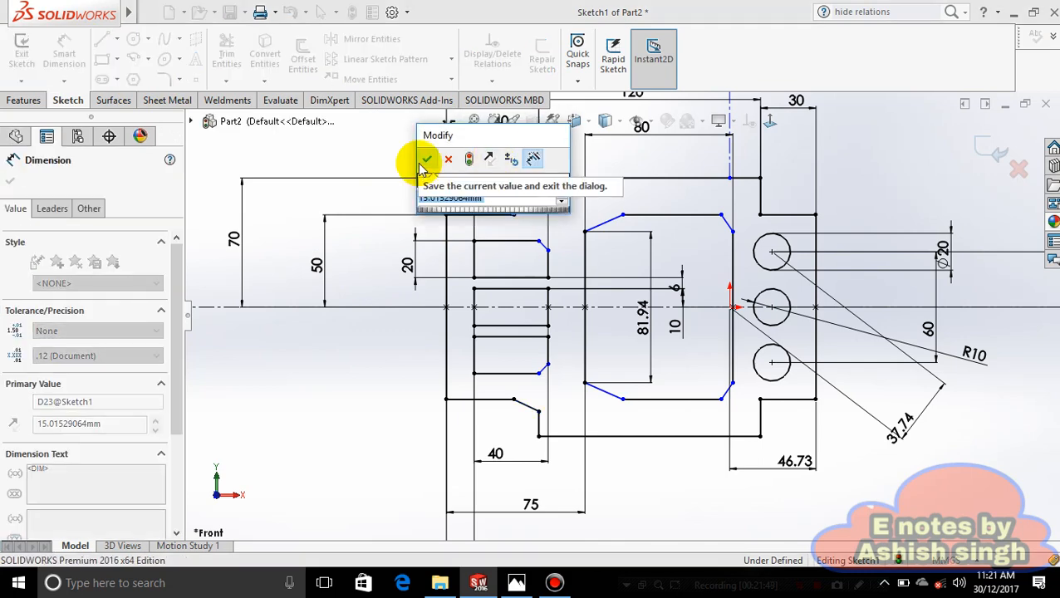
pyautogui.click(421, 159)
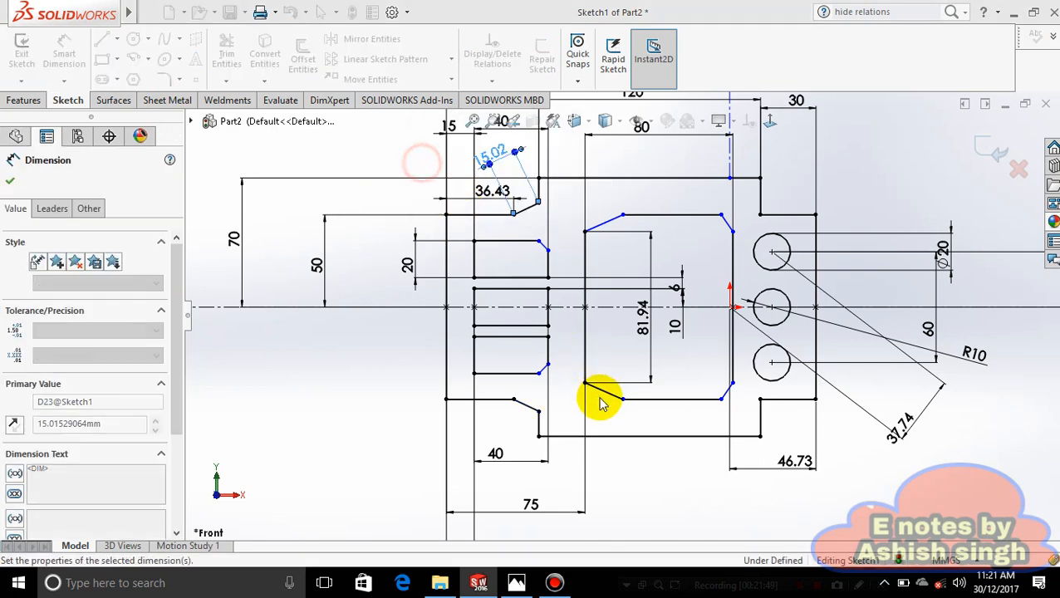
# Dimension the horizontal width of the cutout's upper-left chamfer, placing it above the cutout
pyautogui.click(605, 224)
pyautogui.click(593, 210)
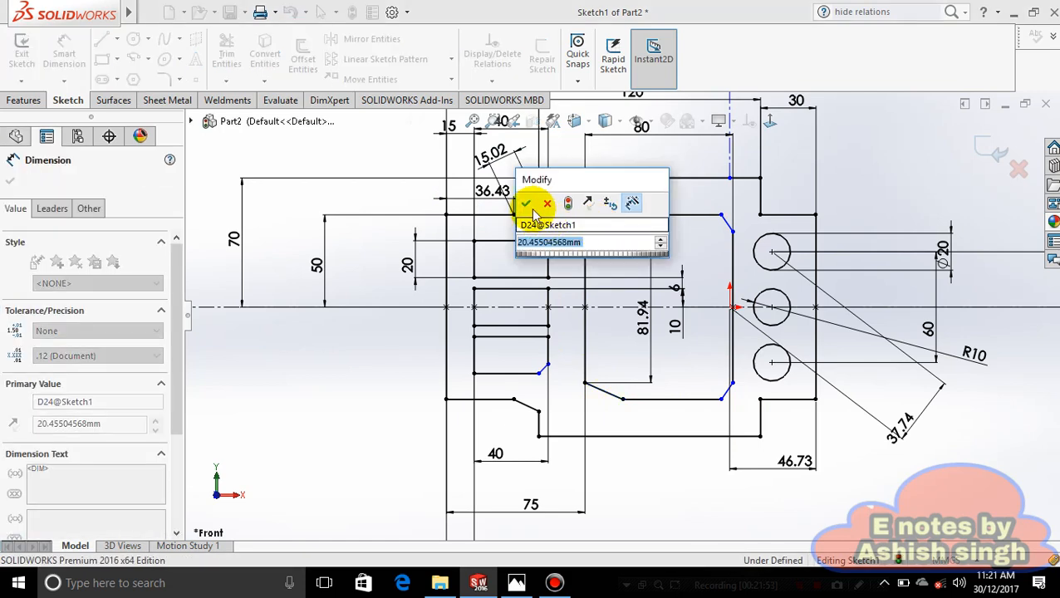
pyautogui.click(530, 206)
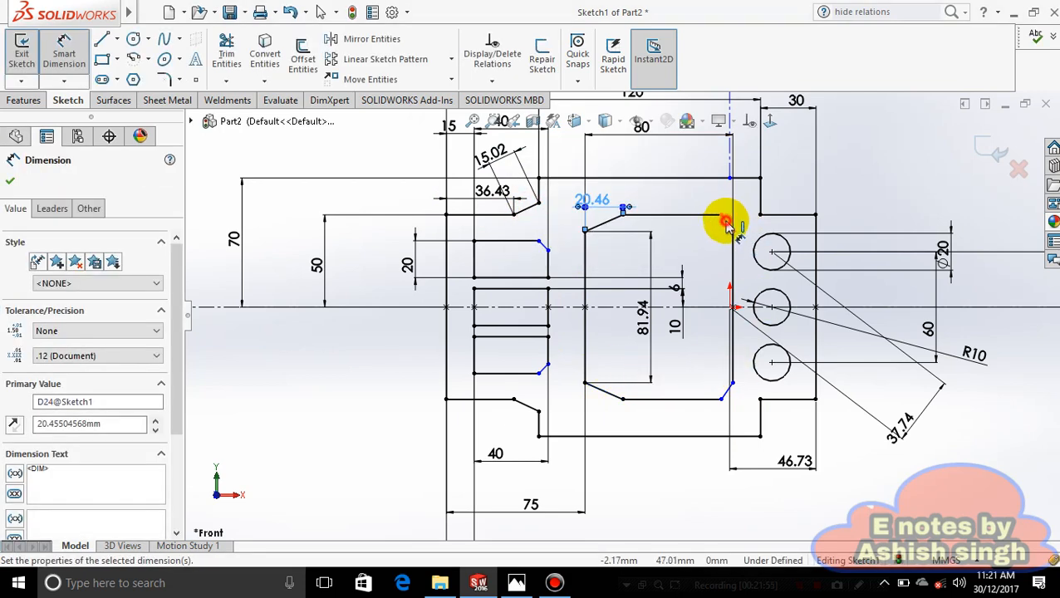
# Dimension the length of the cutout's upper-right chamfer at 10 mm and set the upper-left chamfer's horizontal width to 10 mm
pyautogui.click(727, 224)
pyautogui.click(747, 236)
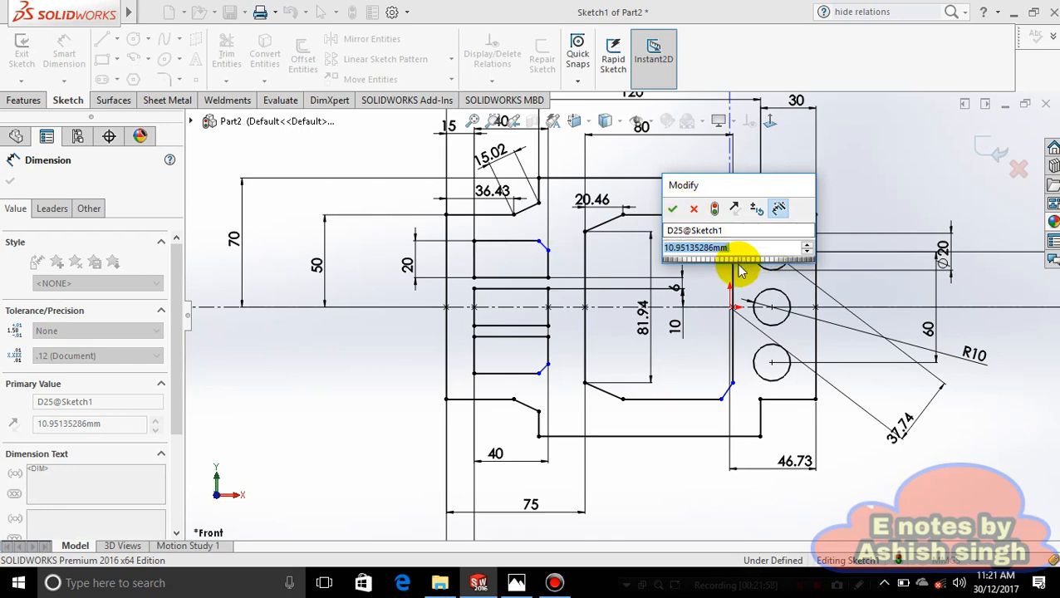
pyautogui.write('10')
pyautogui.press('Return')
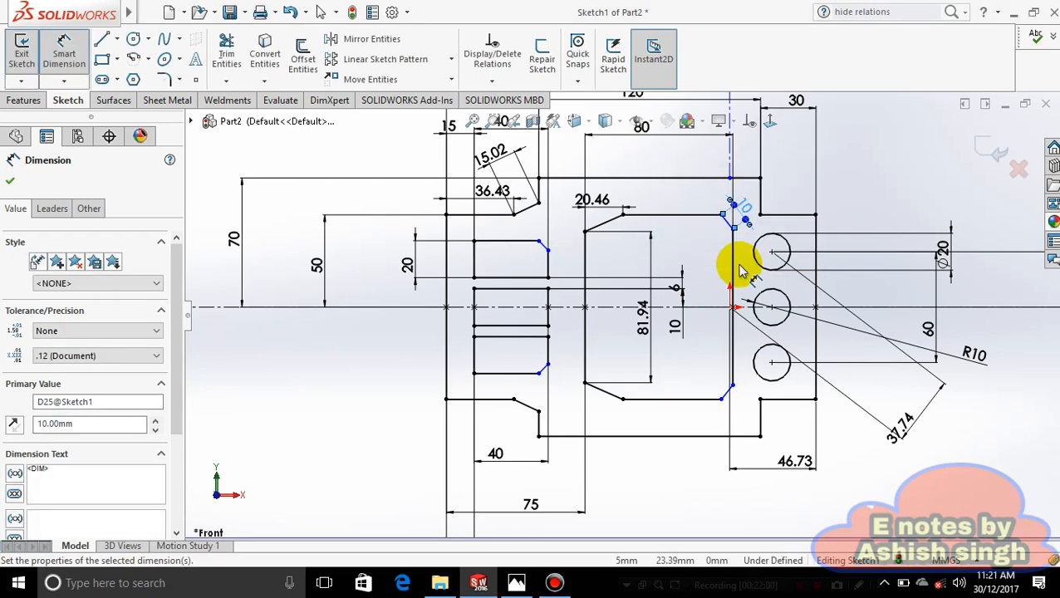
pyautogui.click(612, 227)
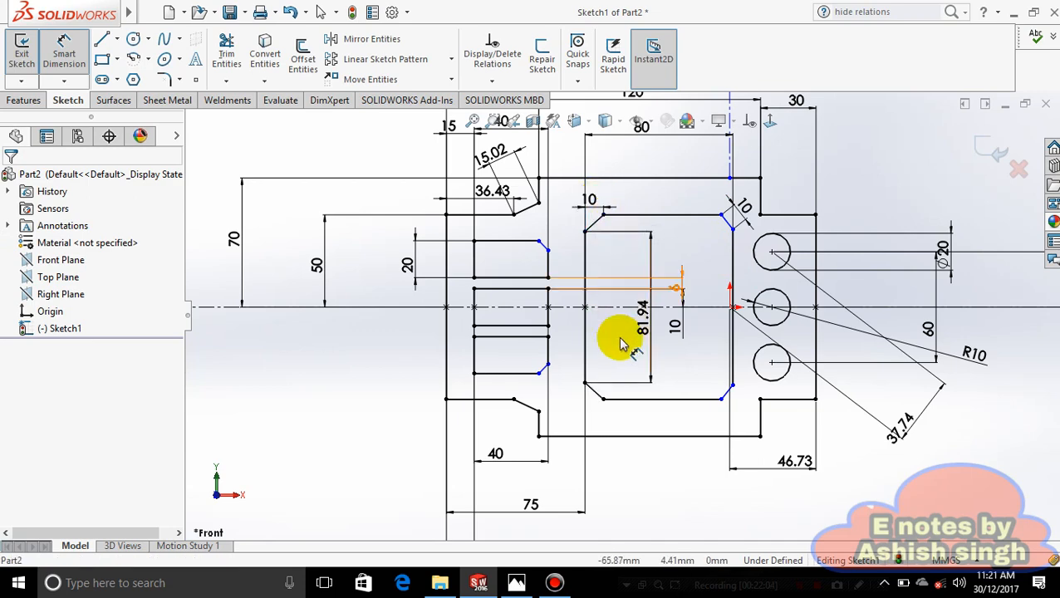
# Try to dimension the length of the cutout's lower-right chamfer
pyautogui.click(728, 397)
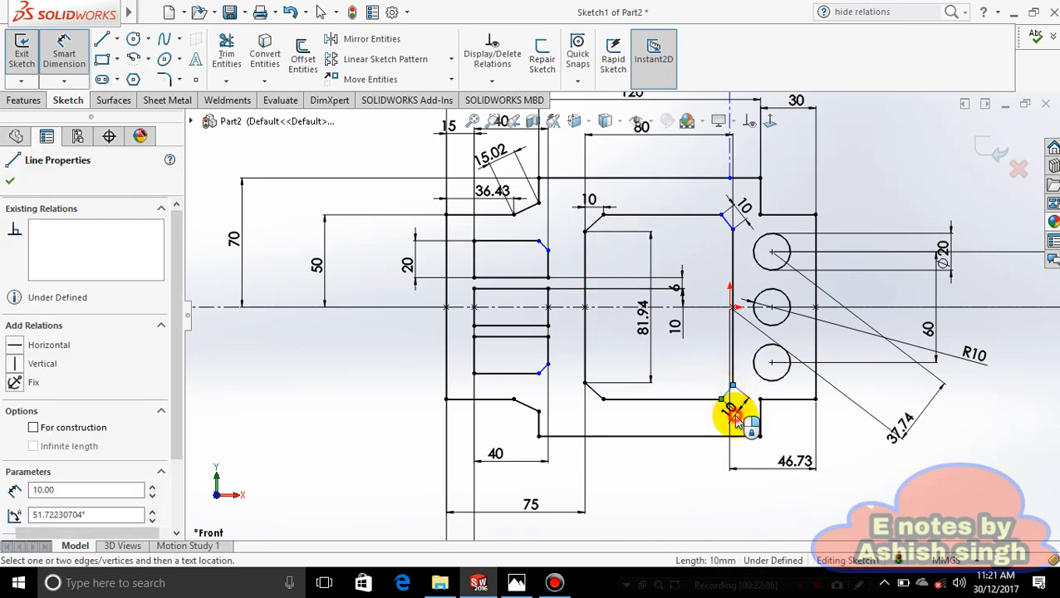
pyautogui.click(736, 419)
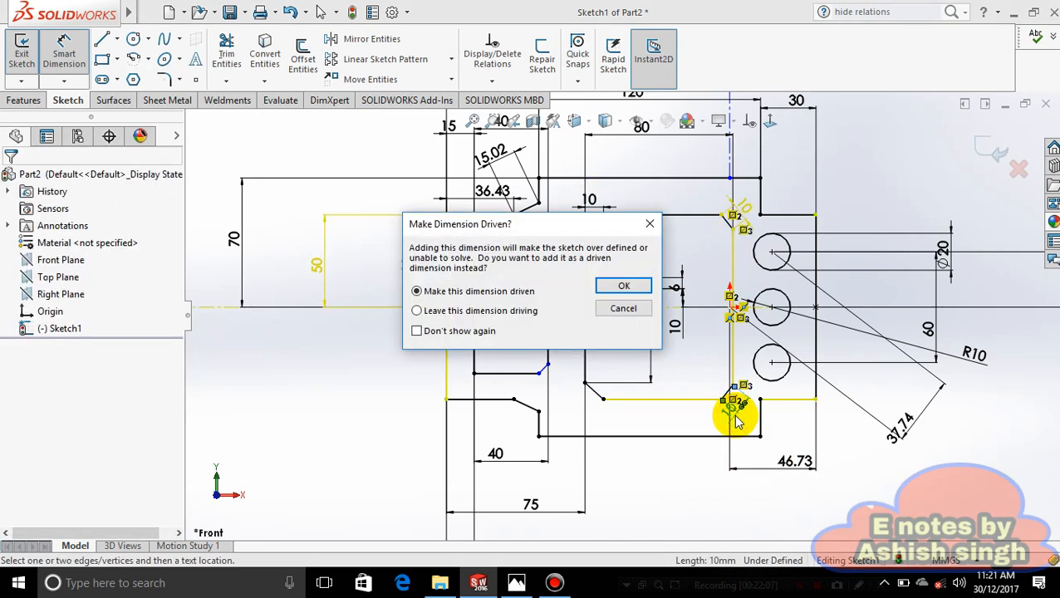
pyautogui.click(647, 308)
# Try to dimension the cutout's lower-left chamfer using its line and endpoints
pyautogui.click(592, 398)
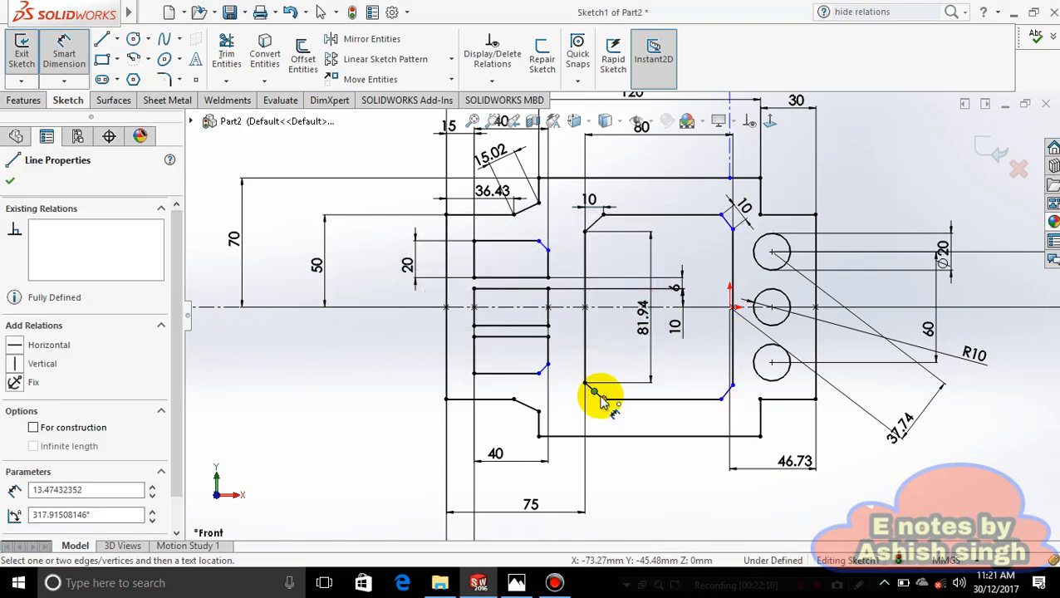
pyautogui.click(588, 387)
pyautogui.click(597, 413)
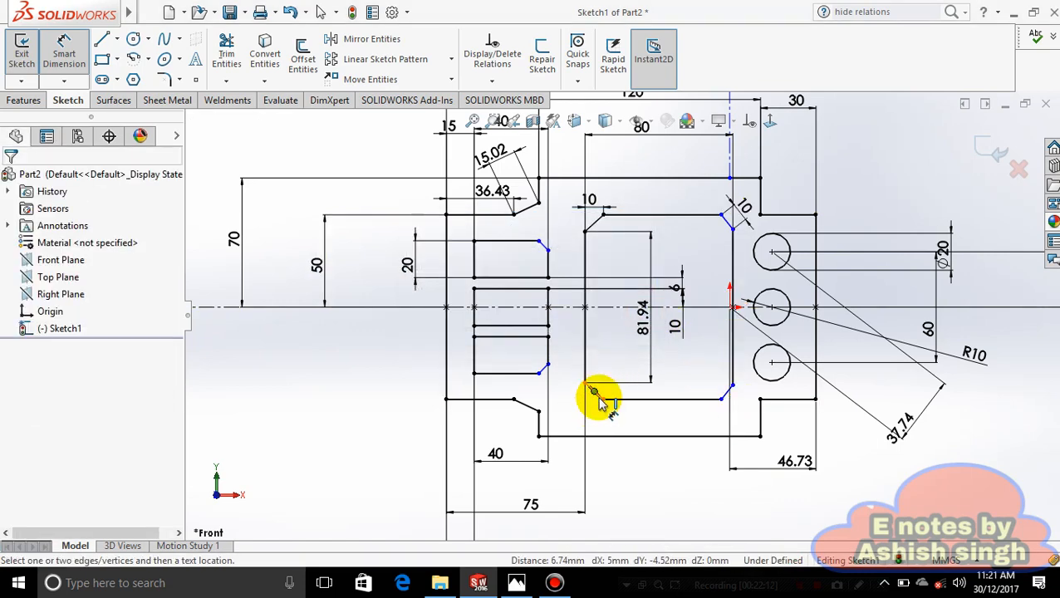
pyautogui.click(599, 398)
pyautogui.click(587, 411)
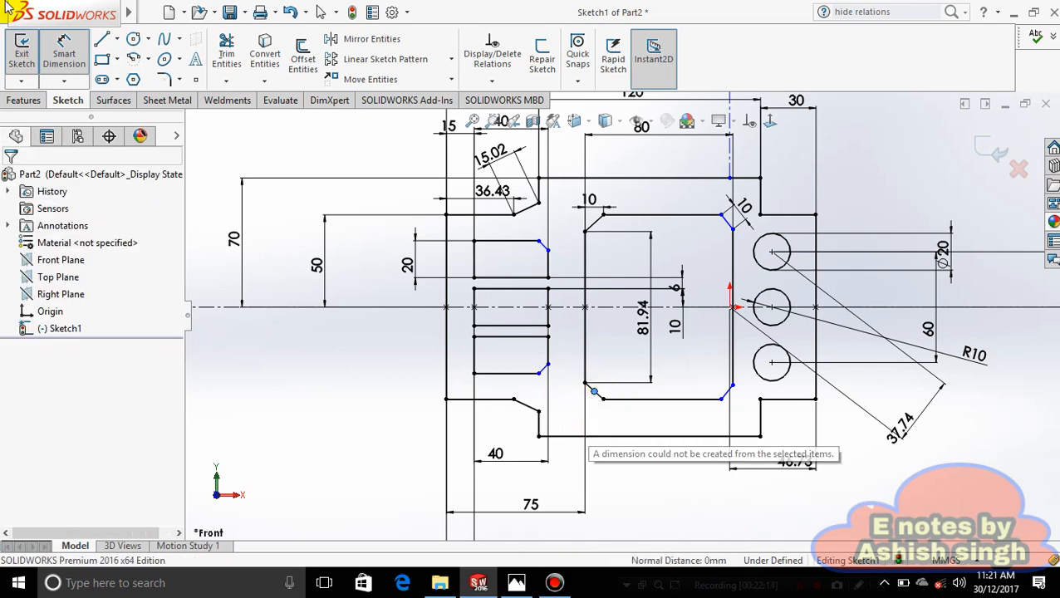
pyautogui.click(596, 399)
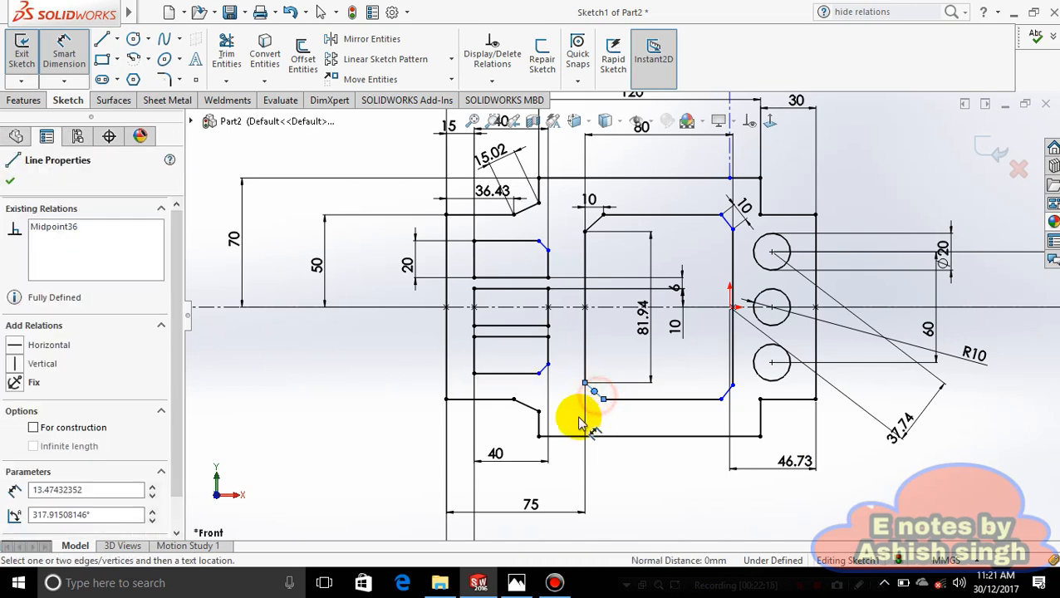
pyautogui.click(587, 390)
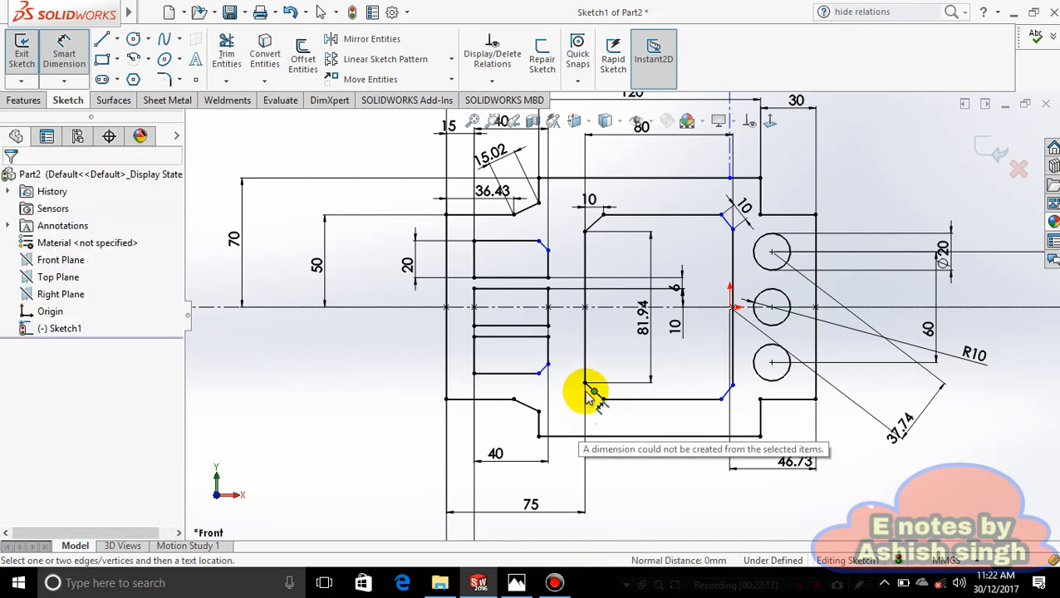
# Try again to dimension the aligned length of the cutout's lower-right chamfer
pyautogui.click(726, 395)
pyautogui.click(735, 403)
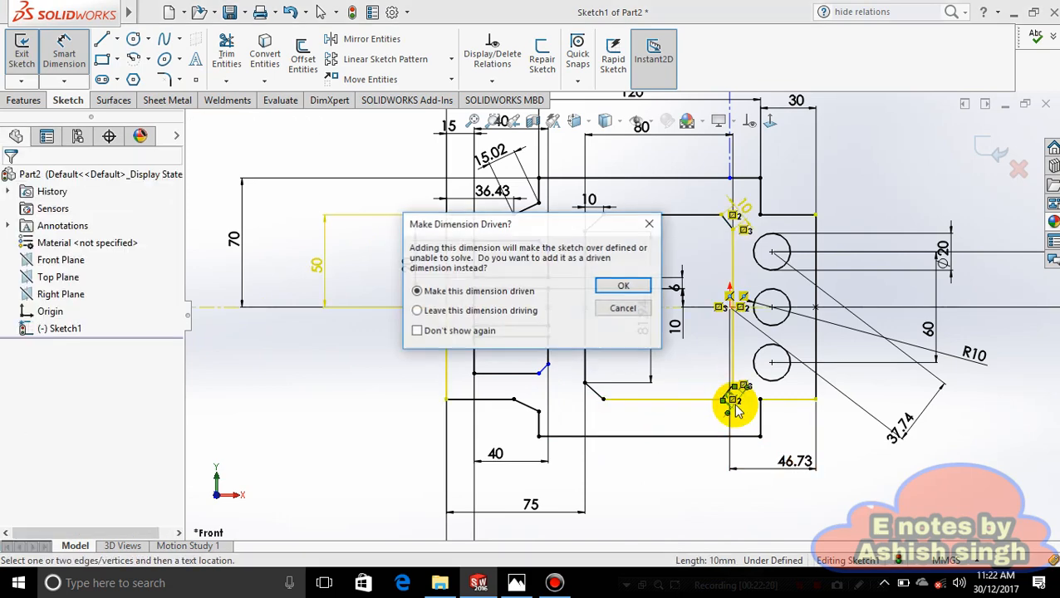
pyautogui.click(623, 307)
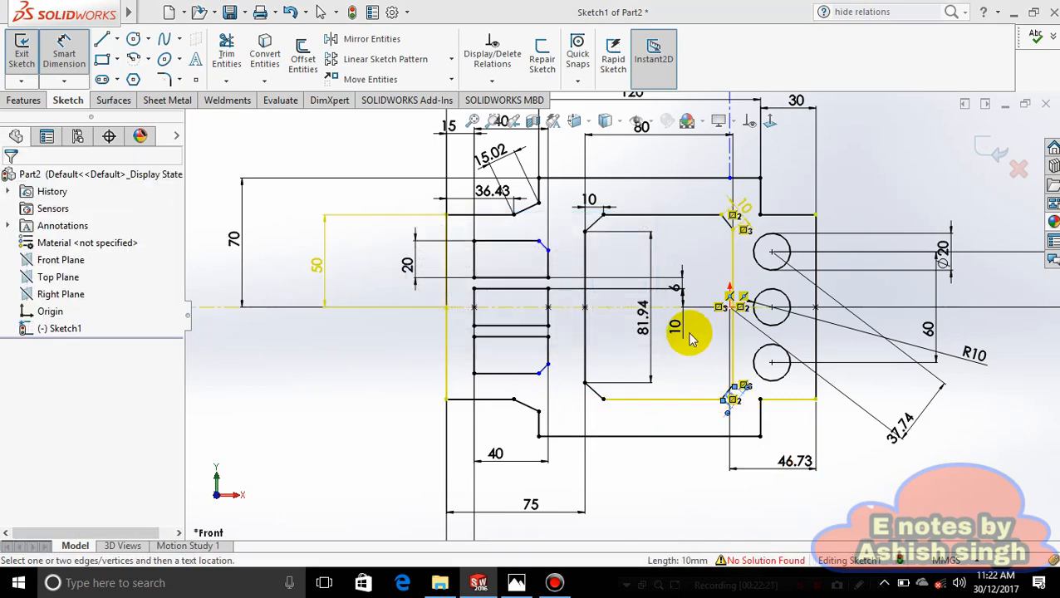
pyautogui.click(728, 401)
pyautogui.click(747, 415)
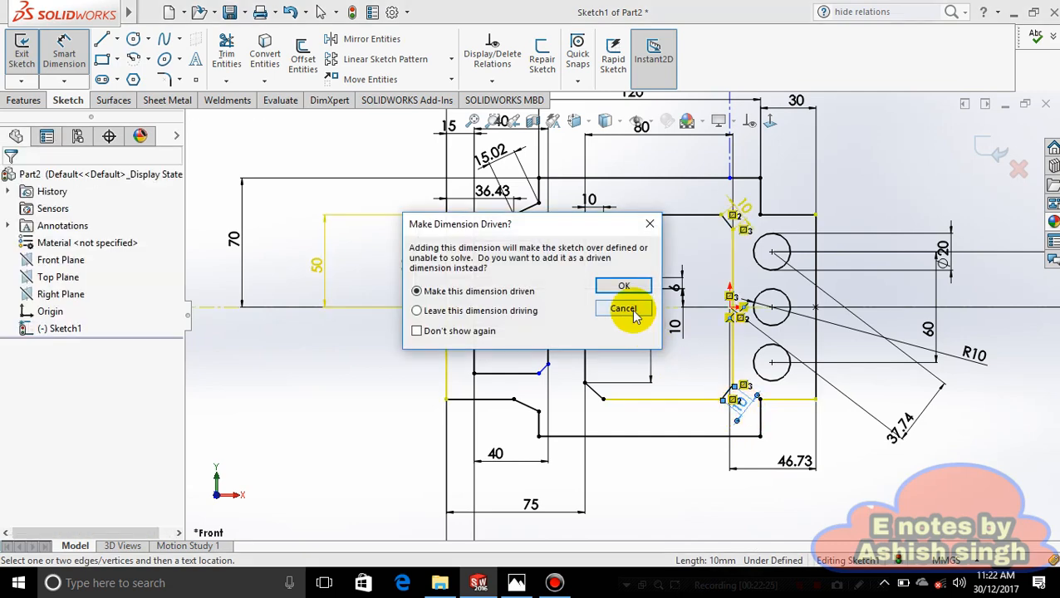
pyautogui.click(633, 314)
# Try to dimension the vertical distance from the centerline to the lower endpoint of the cutout's lower-right chamfer
pyautogui.click(698, 309)
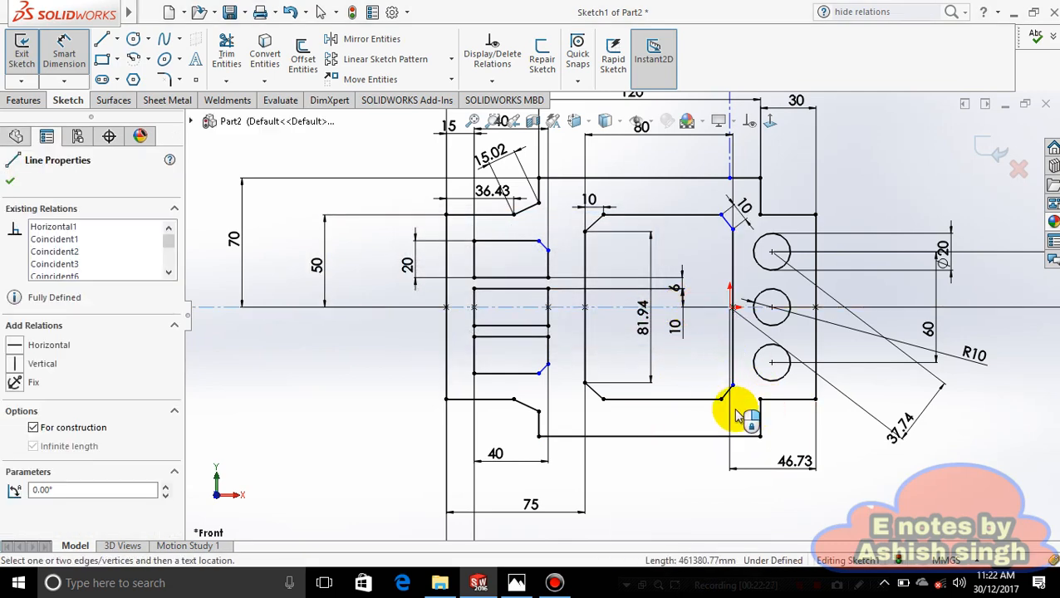
pyautogui.click(724, 401)
pyautogui.click(705, 369)
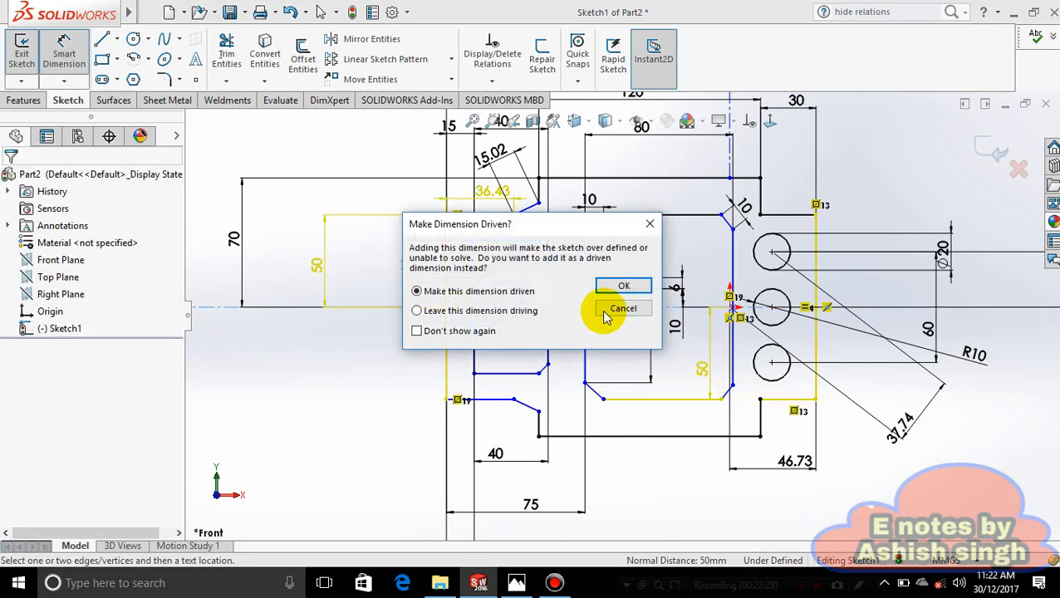
pyautogui.click(621, 310)
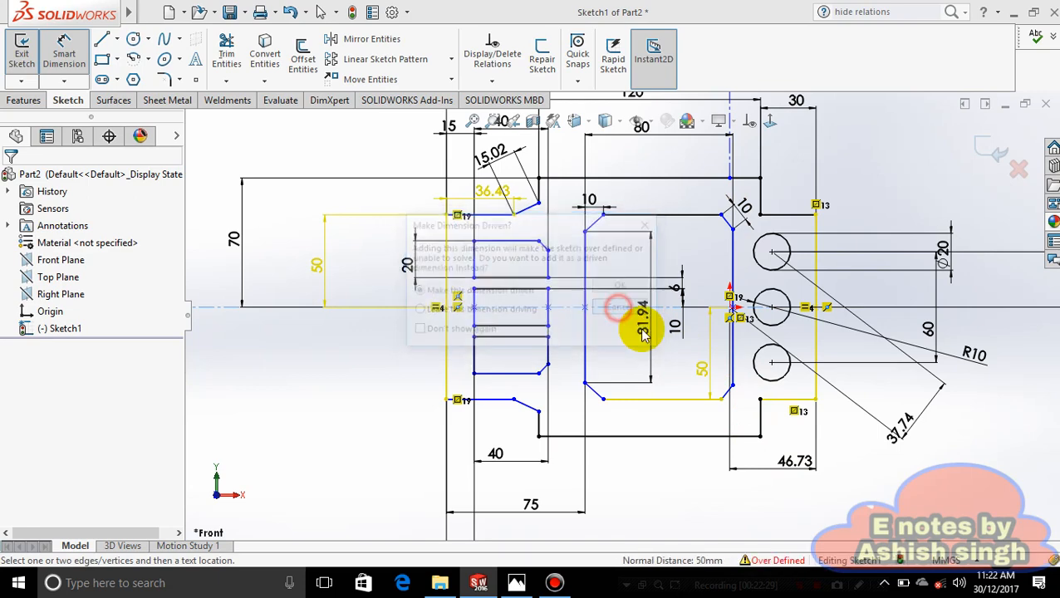
# Dimension the angle between the lower slot's chamfer and the horizontal centerline
pyautogui.click(545, 374)
pyautogui.click(558, 395)
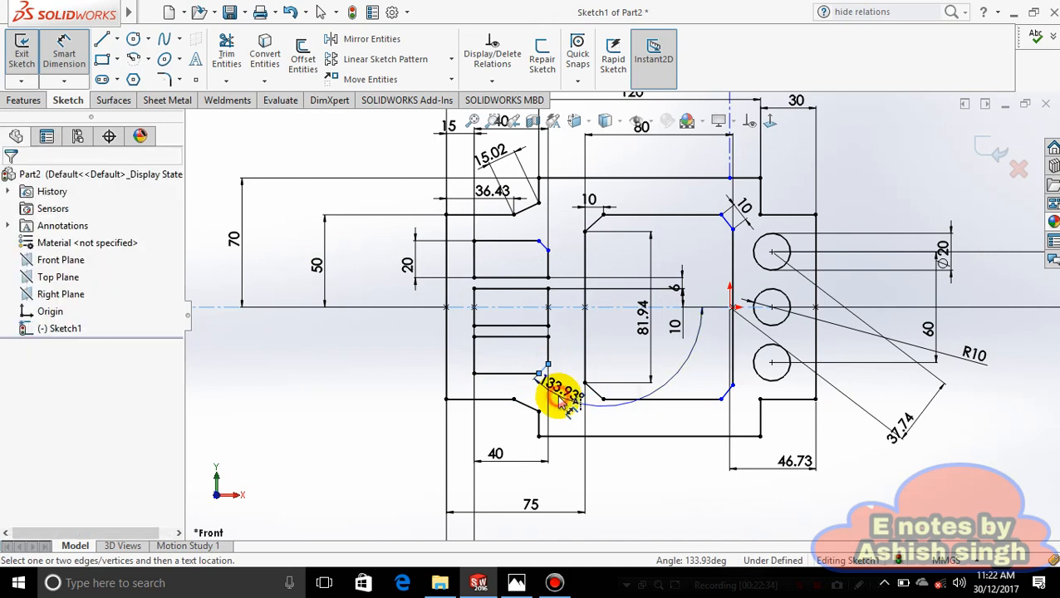
pyautogui.click(515, 394)
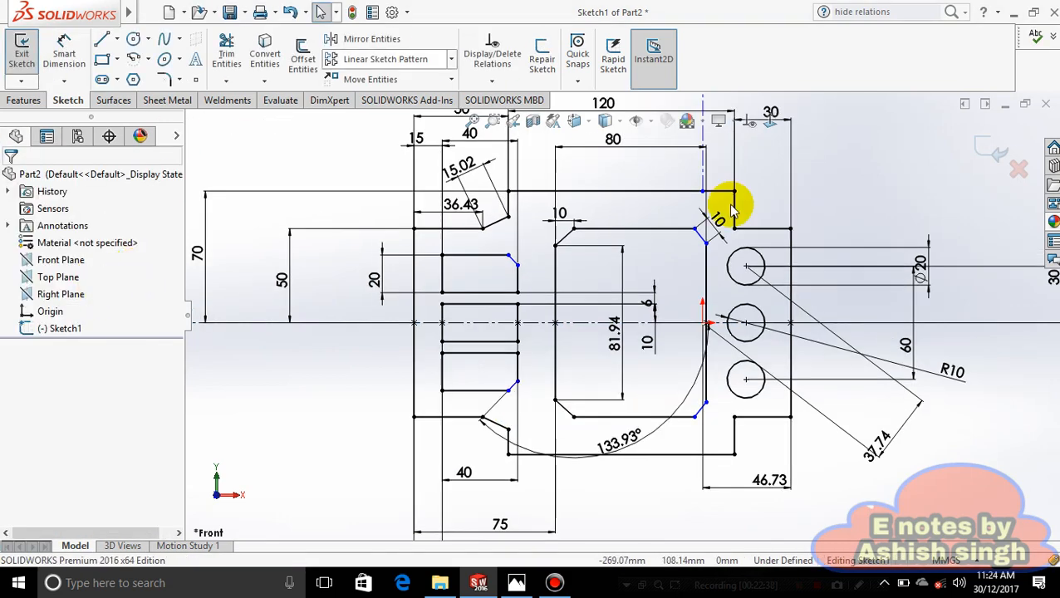
# Dimension the angle between the cutout's right edge and its upper-right chamfer, placing it inside the cutout
pyautogui.click(65, 52)
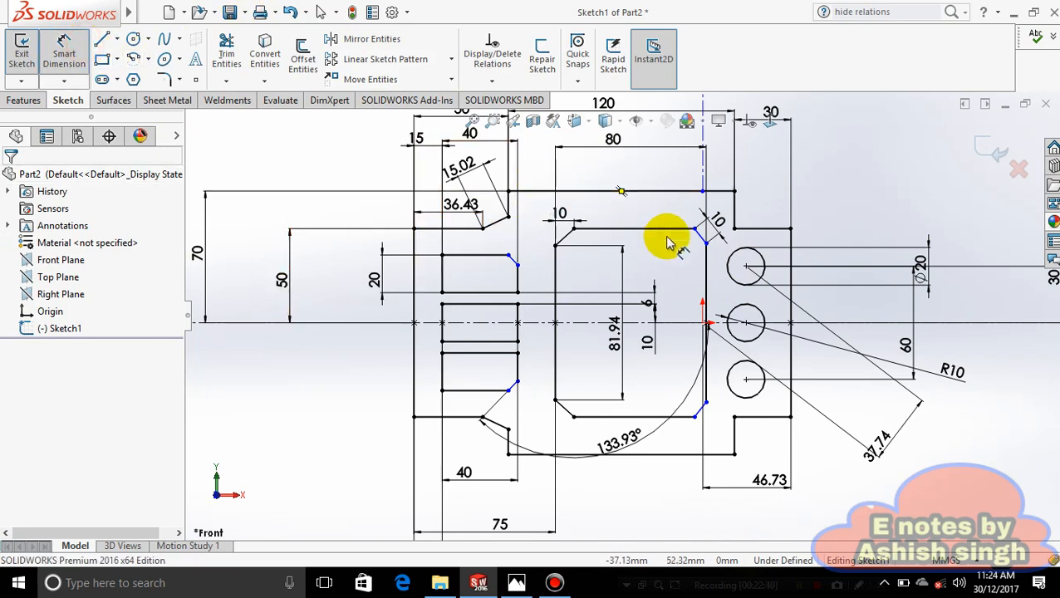
pyautogui.click(705, 261)
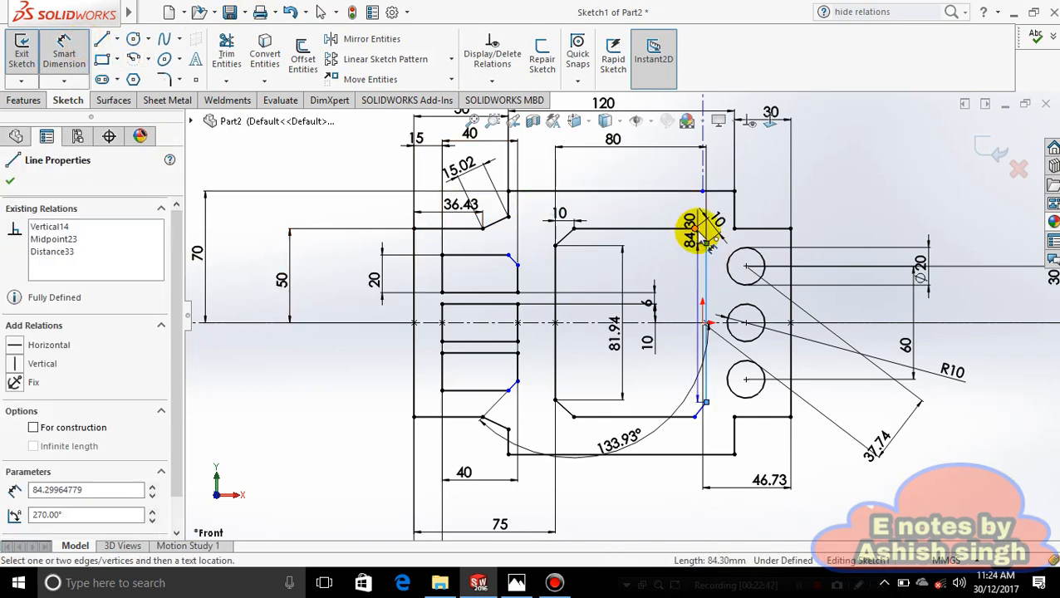
pyautogui.click(701, 238)
pyautogui.click(690, 239)
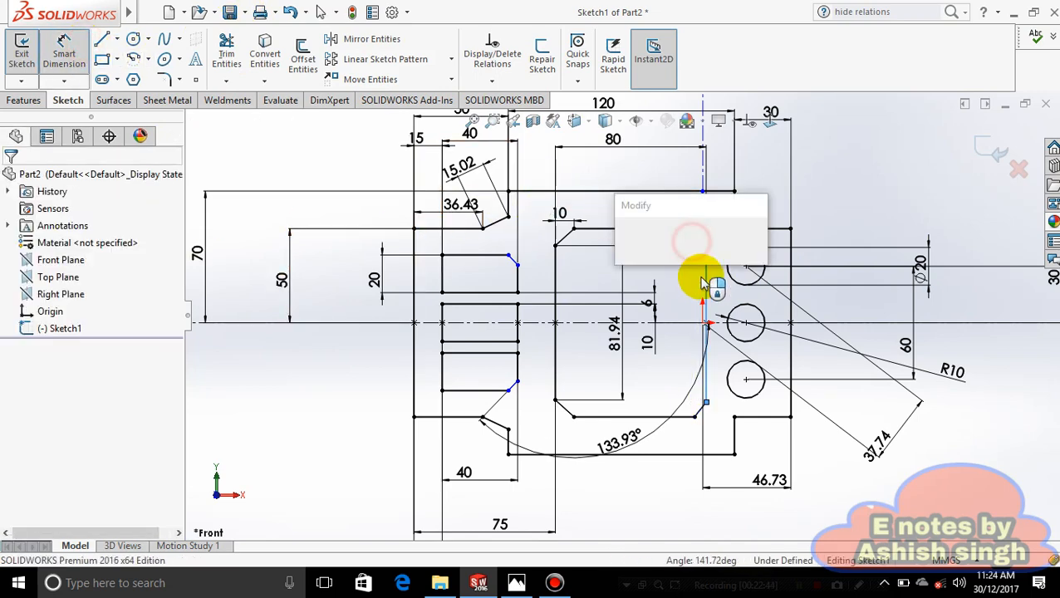
pyautogui.click(630, 235)
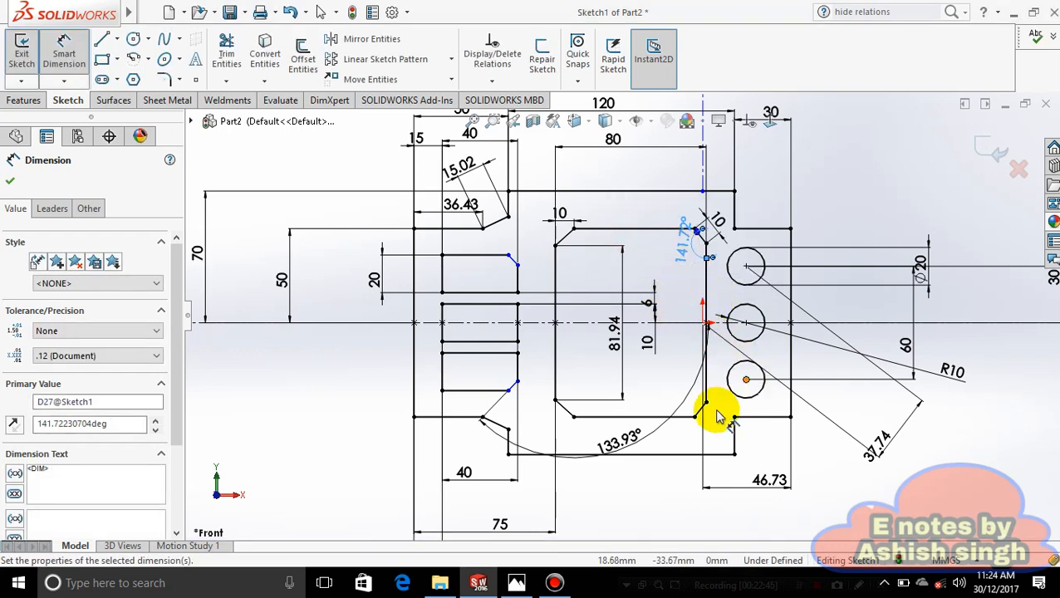
# Dimension the length of the upper slot's chamfer at 7 mm
pyautogui.click(513, 264)
pyautogui.click(526, 268)
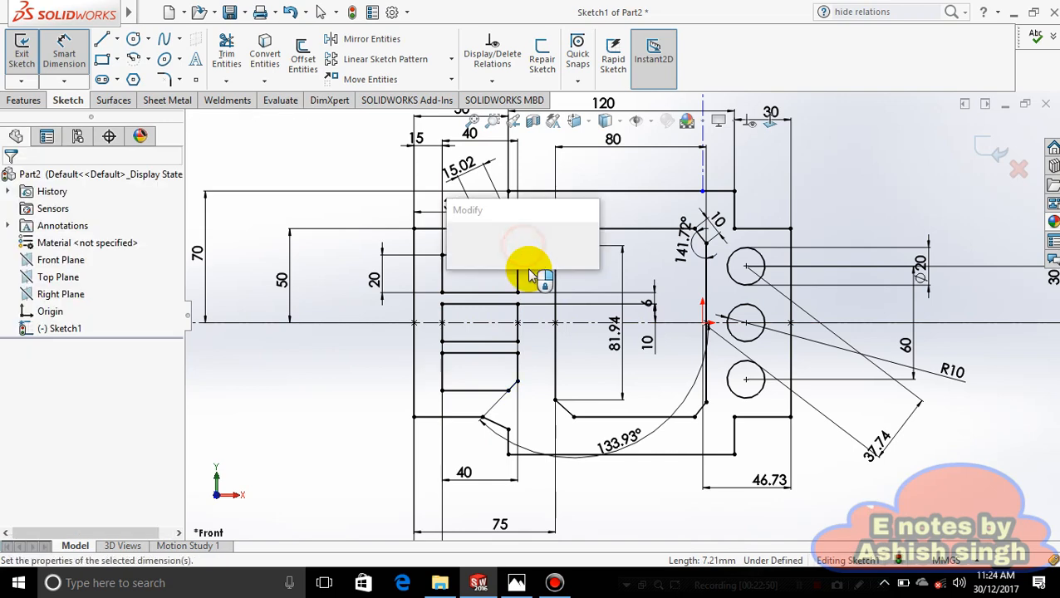
pyautogui.write('7.00mm')
pyautogui.press('Return')
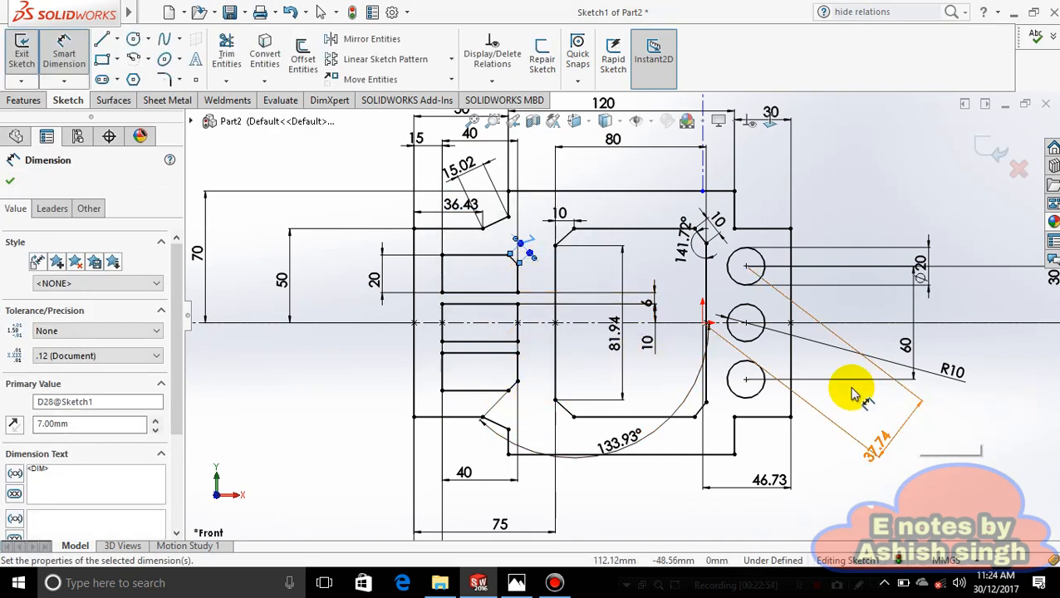
pyautogui.scroll(-2, 656, 330)
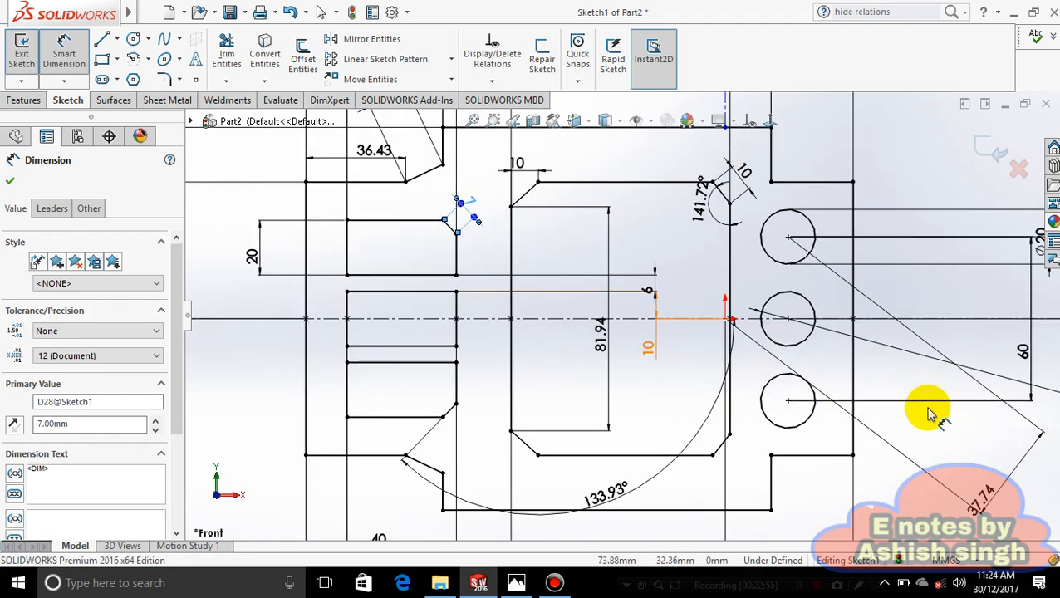
pyautogui.press('Escape')
pyautogui.scroll(3, 793, 489)
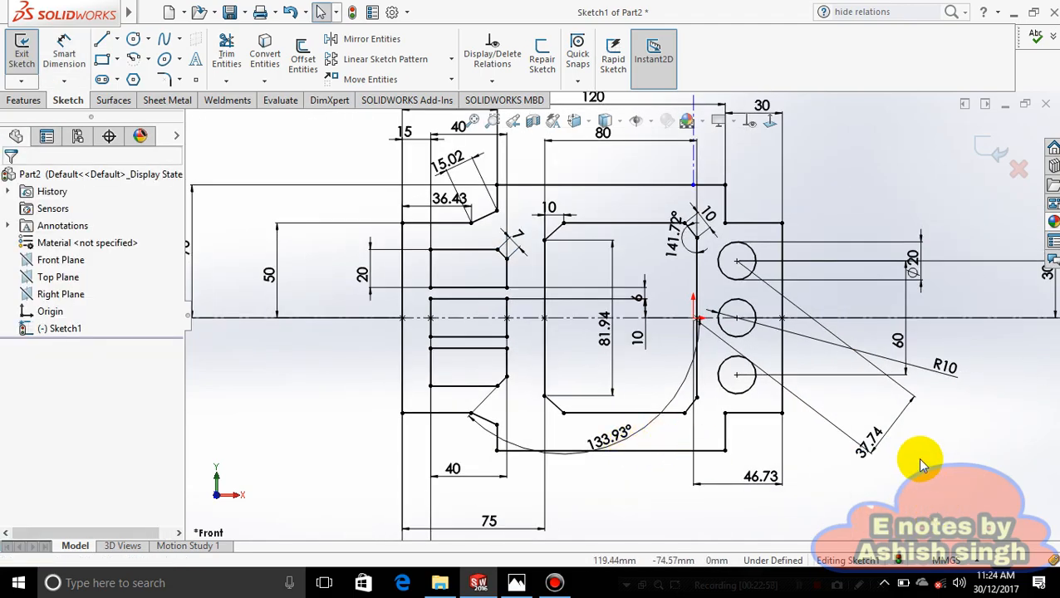
# Exit the plate sketch and compare its profile with the 5.png reference drawing
pyautogui.moveTo(922, 466)
pyautogui.mouseDown(button='middle')
pyautogui.moveTo(828, 485)
pyautogui.moveTo(776, 441)
pyautogui.moveTo(697, 443)
pyautogui.moveTo(856, 419)
pyautogui.mouseUp(button='middle')
pyautogui.click(774, 122)
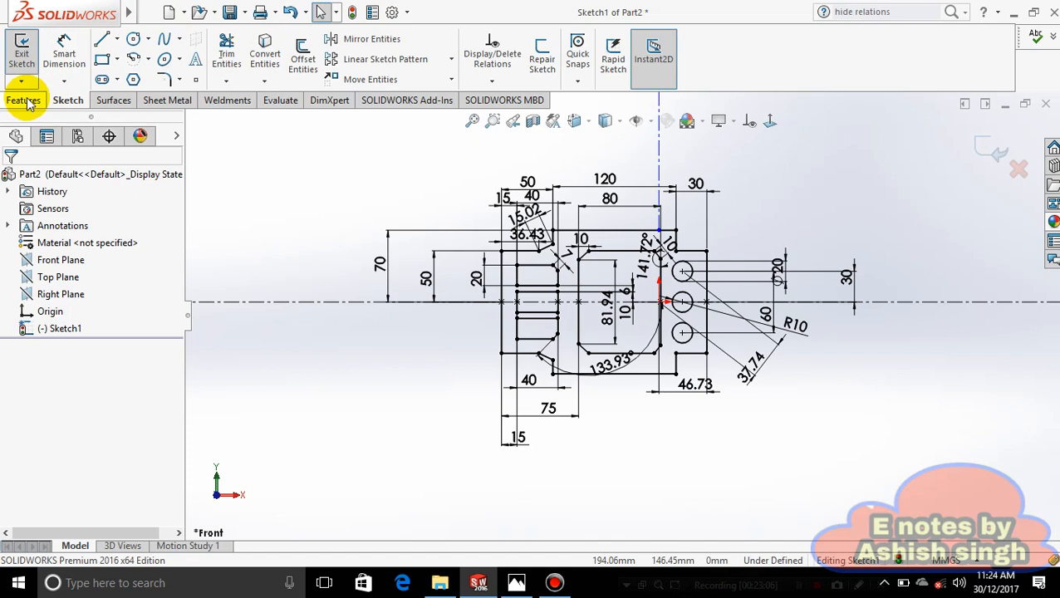
pyautogui.click(997, 153)
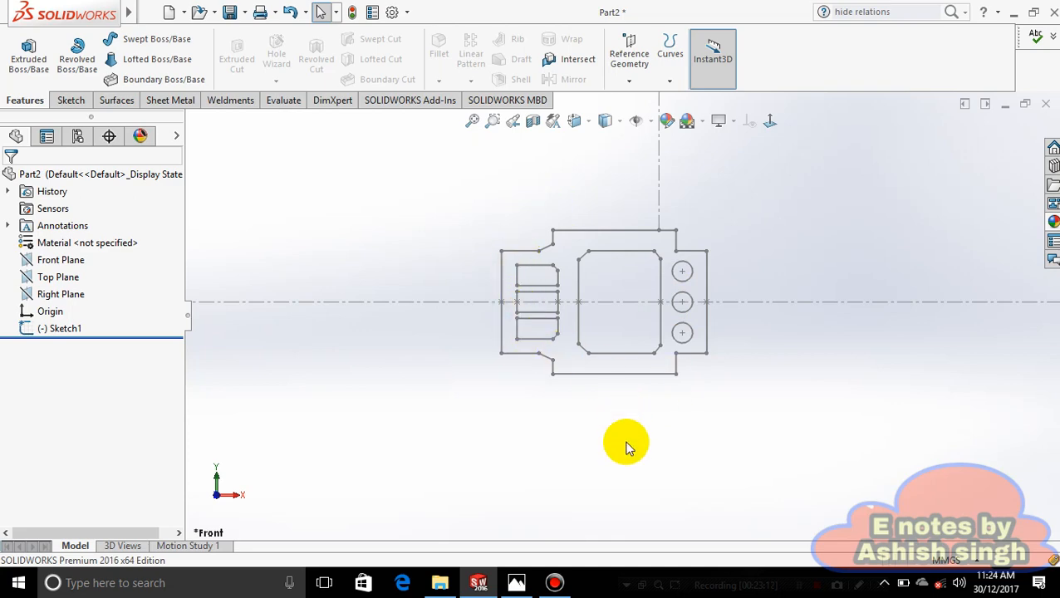
pyautogui.click(516, 584)
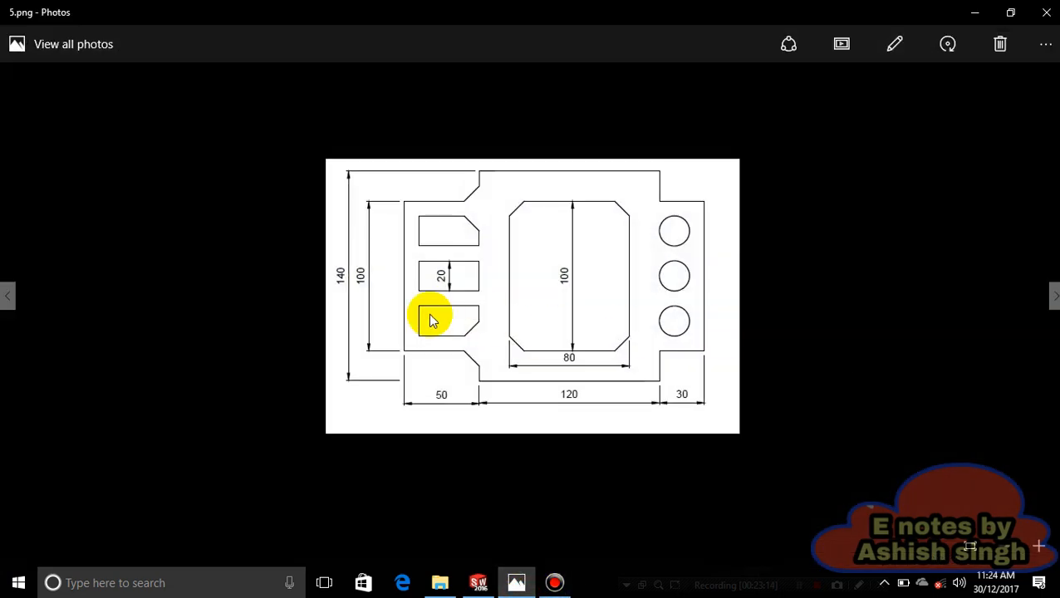
pyautogui.click(987, 10)
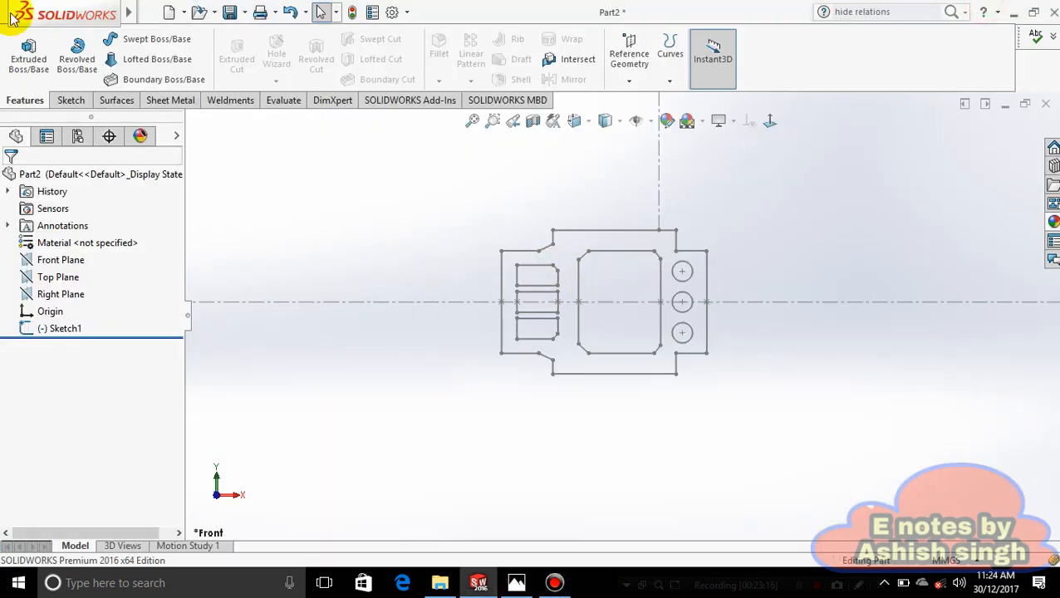
# Extrude the plate sketch from its sketch plane as a blind boss 74 mm deep
pyautogui.click(21, 48)
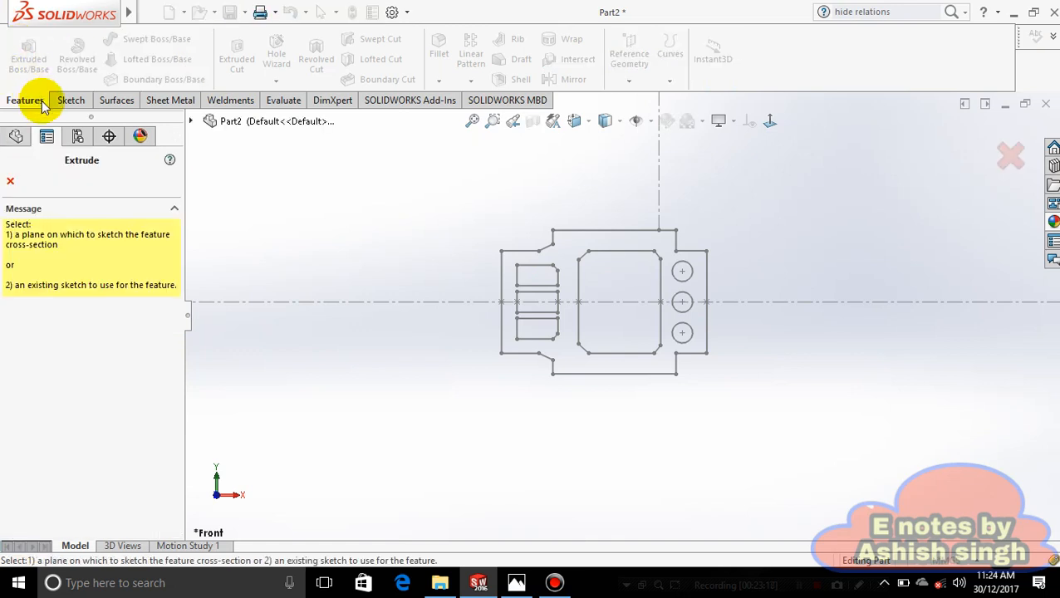
pyautogui.click(30, 181)
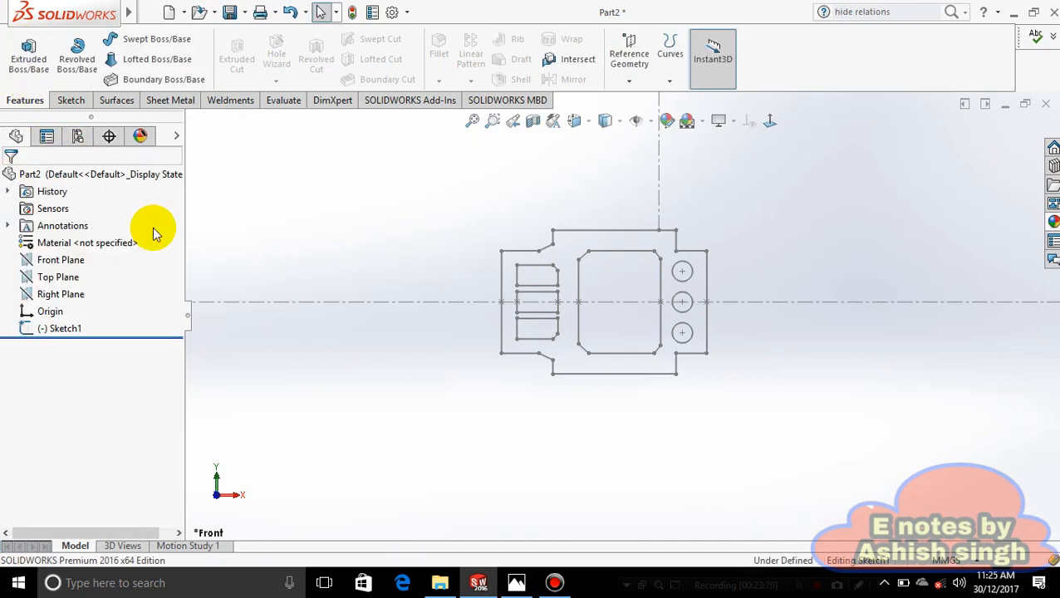
pyautogui.click(24, 99)
pyautogui.click(28, 56)
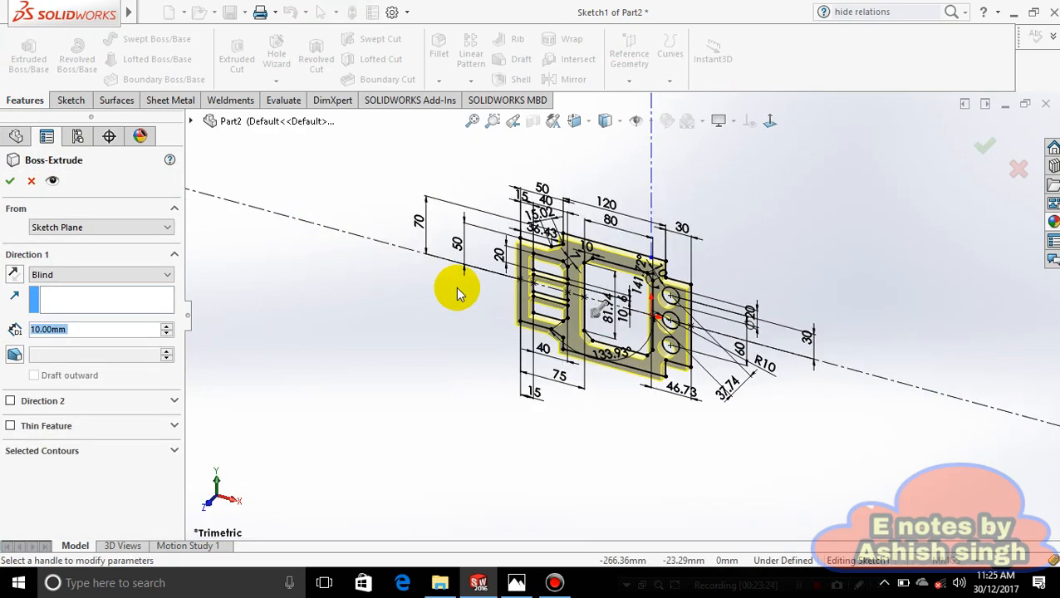
pyautogui.moveTo(595, 314); pyautogui.dragTo(566, 343)
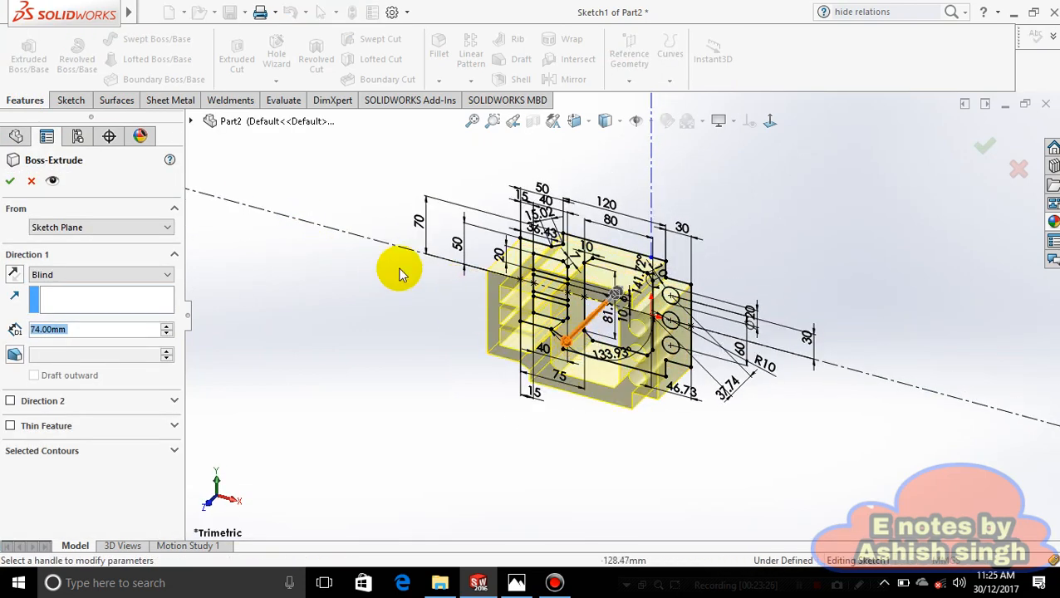
pyautogui.click(11, 182)
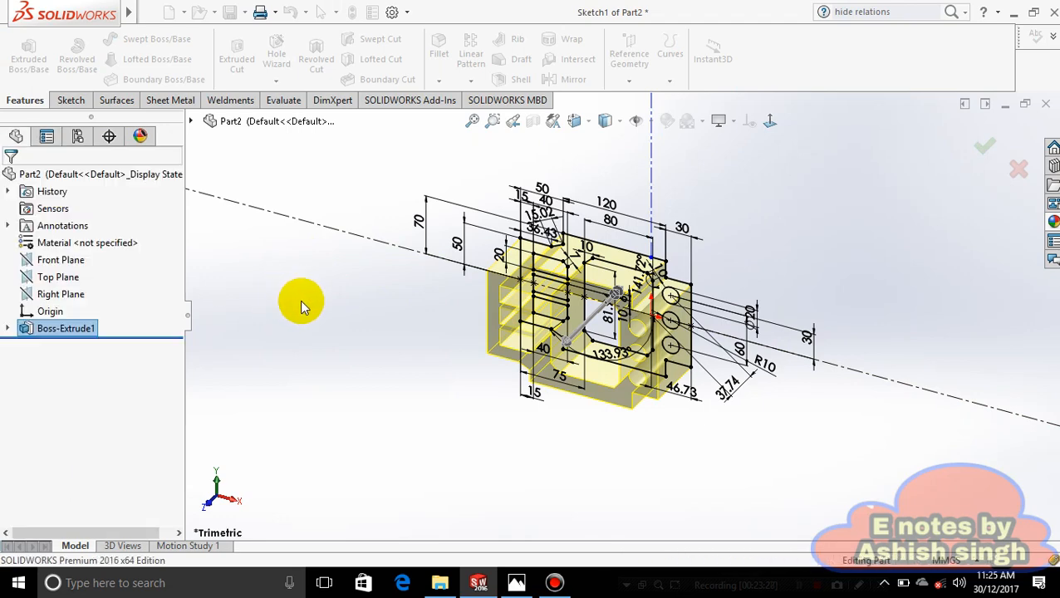
pyautogui.click(302, 306)
# Apply a purple colour from the standard palette to the whole extruded body
pyautogui.moveTo(640, 368); pyautogui.dragTo(568, 331, button='middle')
pyautogui.rightClick(586, 336)
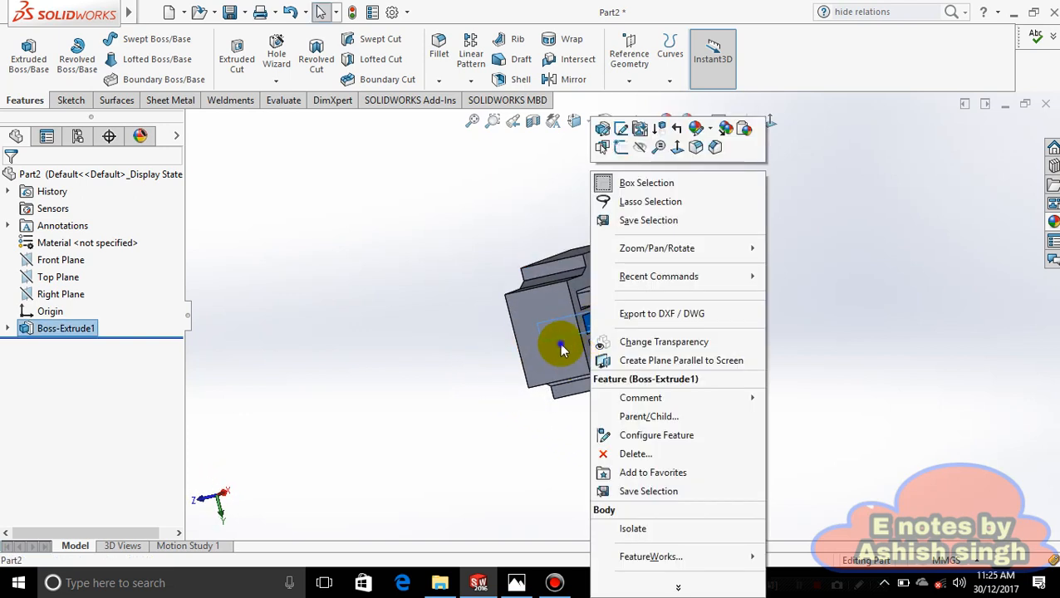
pyautogui.moveTo(673, 131)
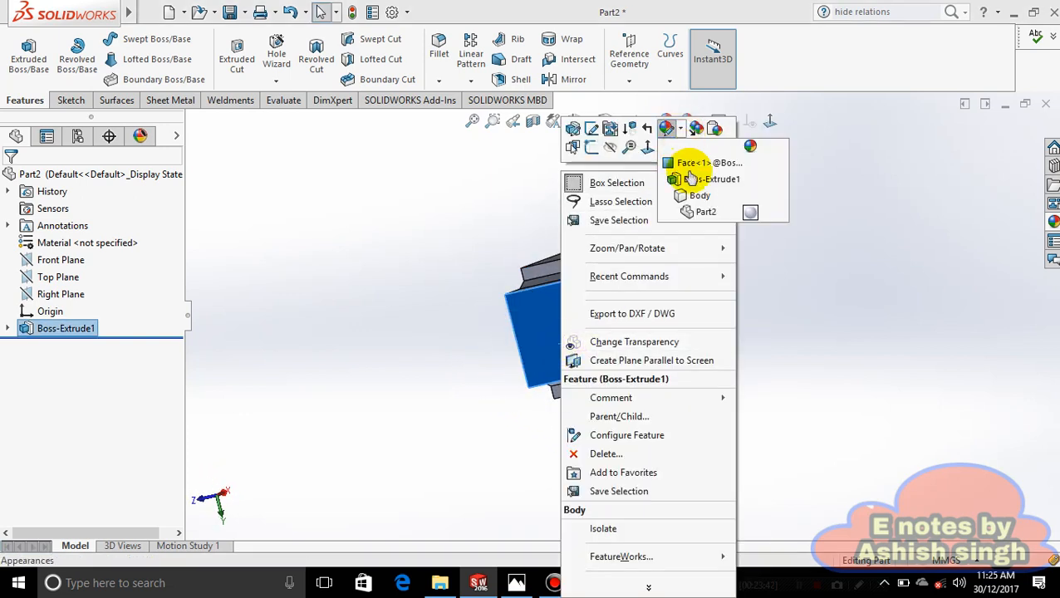
pyautogui.click(694, 195)
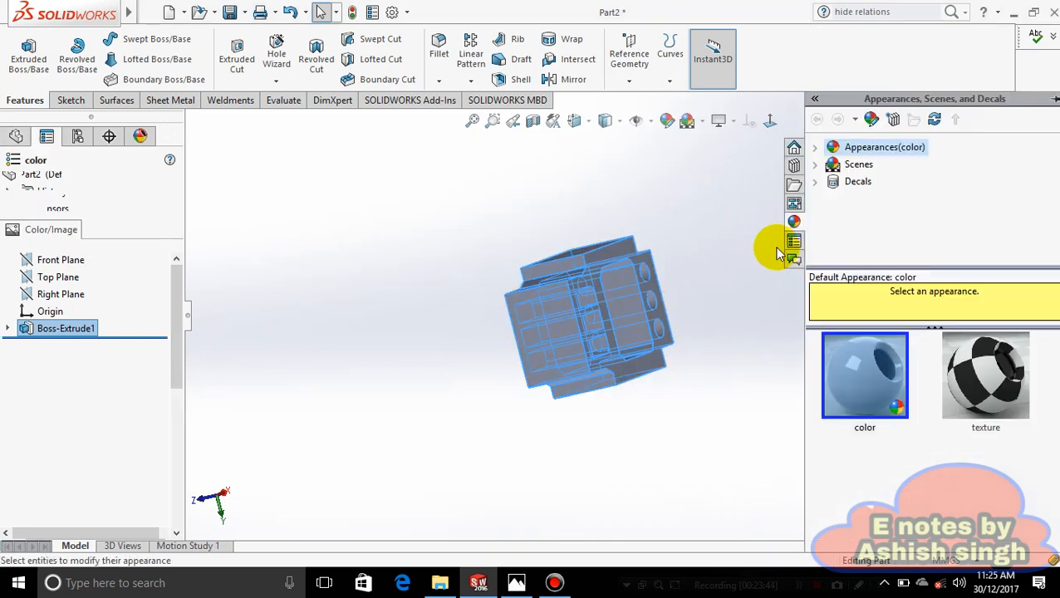
pyautogui.click(862, 357)
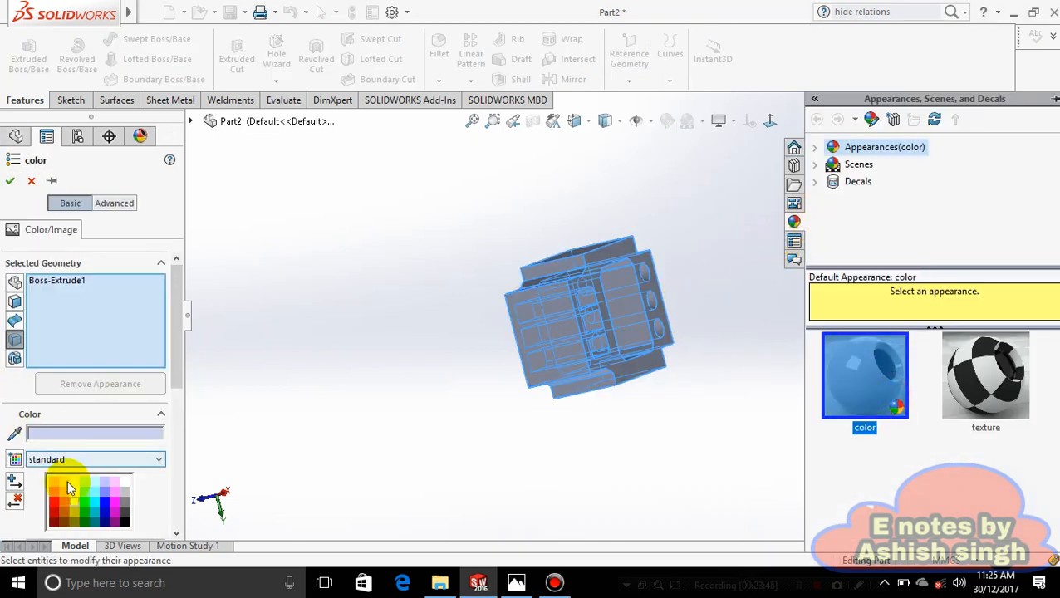
pyautogui.click(114, 512)
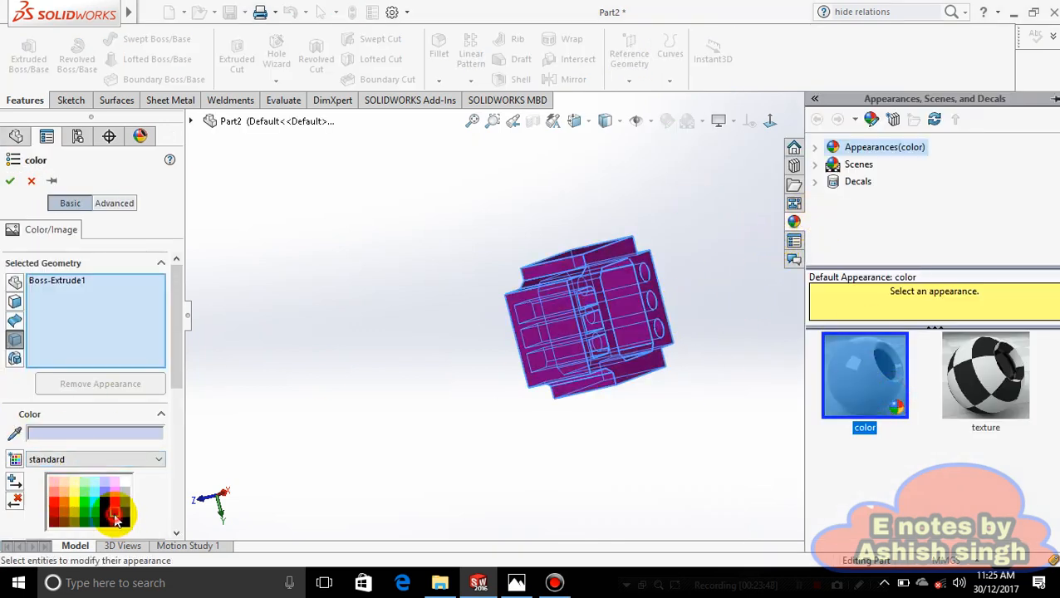
pyautogui.click(10, 183)
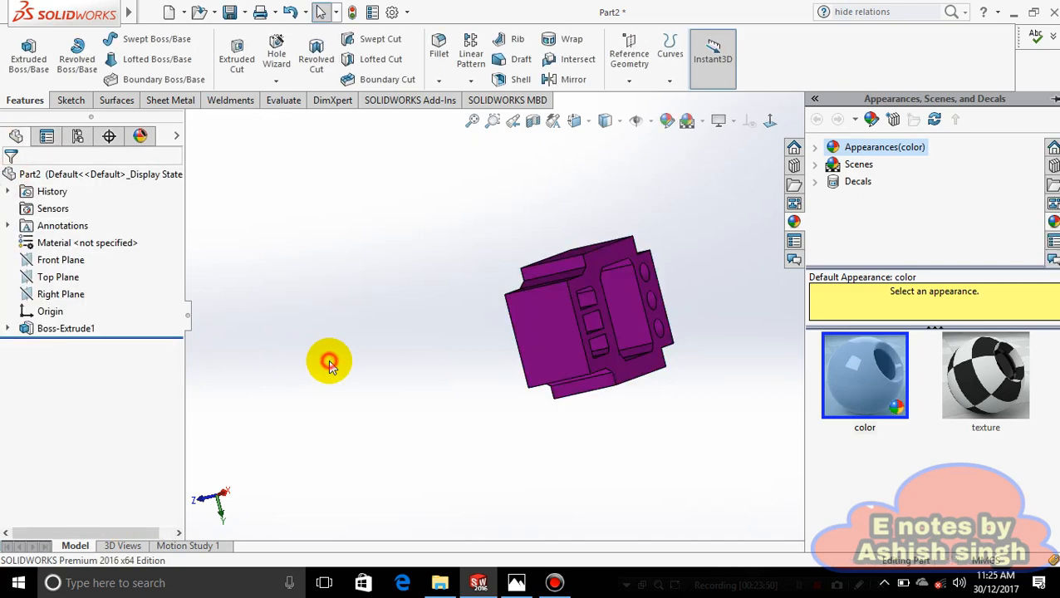
# Inspect the extruded part from several angles and compare its slots, cutout and holes with the 5.png drawing
pyautogui.moveTo(550, 411); pyautogui.dragTo(674, 486, button='middle')
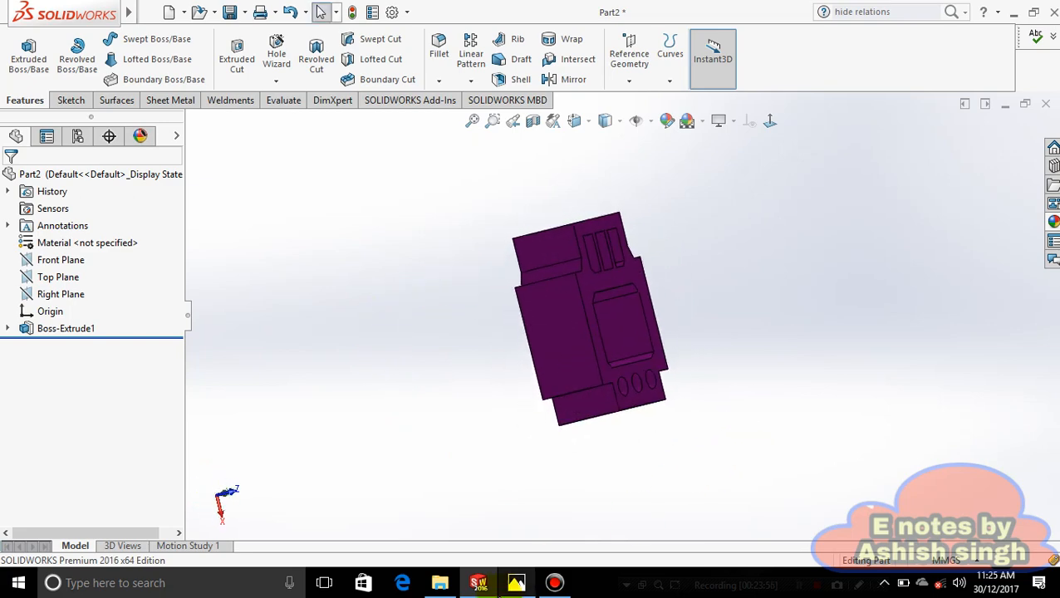
pyautogui.click(515, 577)
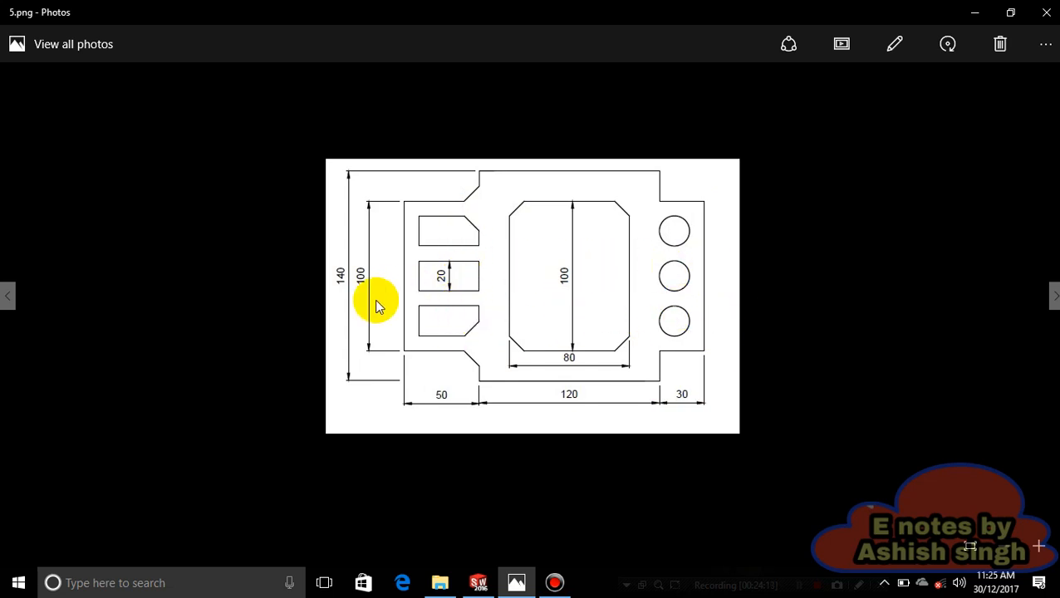
pyautogui.click(979, 14)
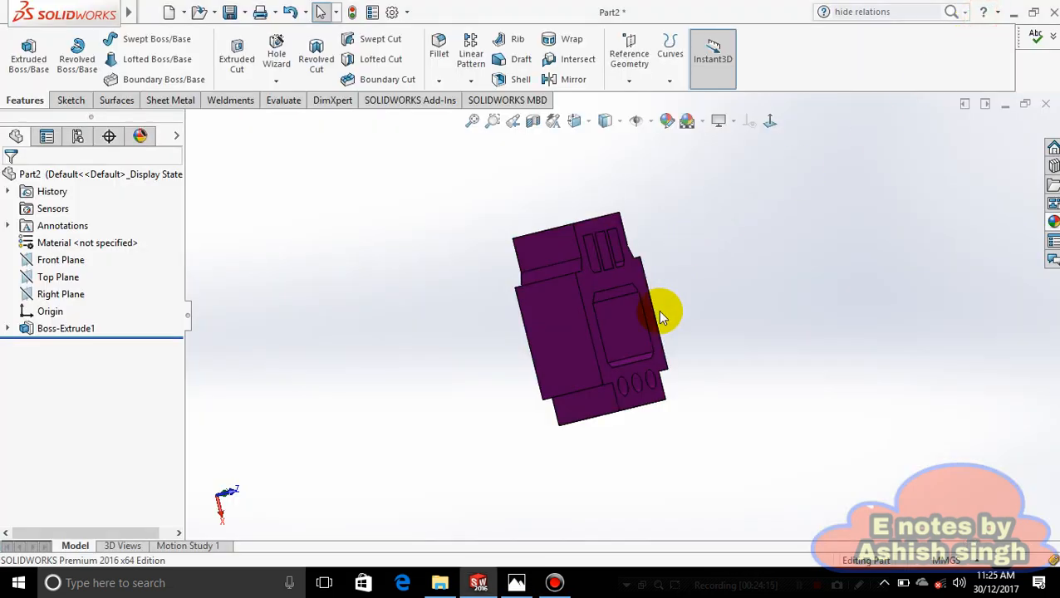
pyautogui.click(478, 582)
pyautogui.click(516, 582)
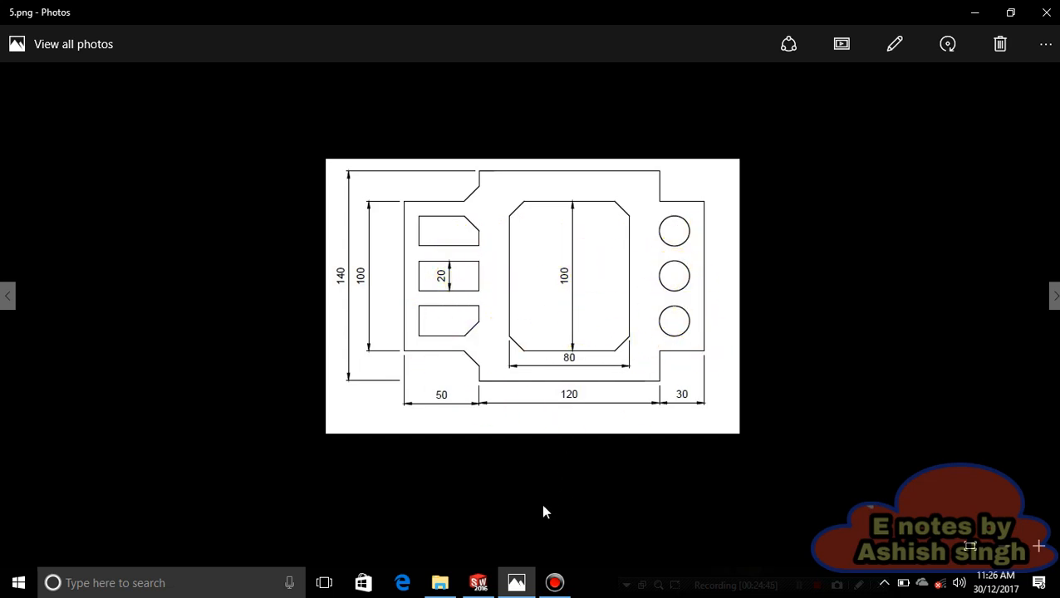
pyautogui.click(480, 587)
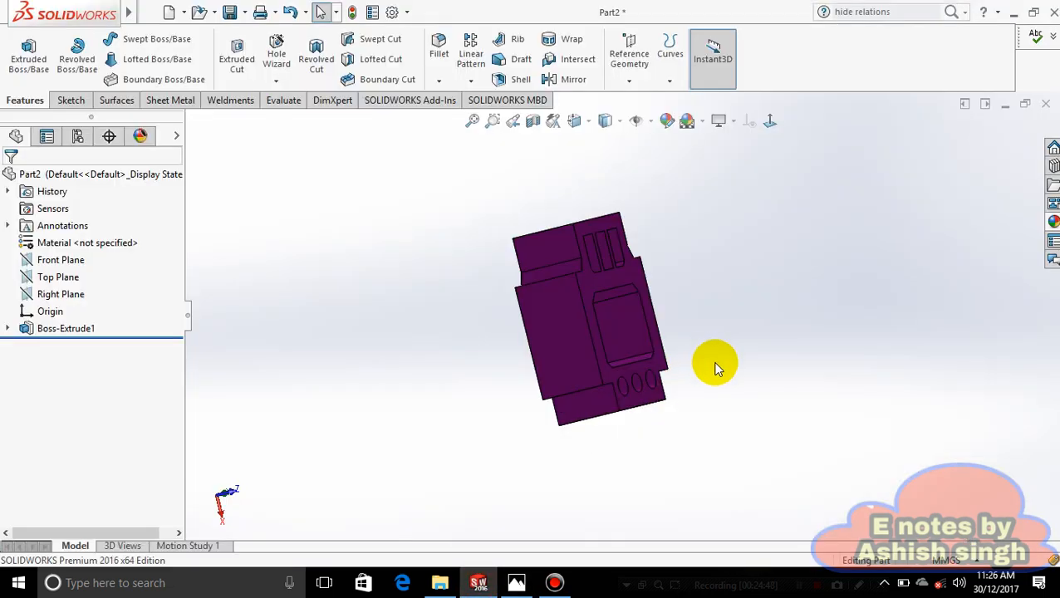
pyautogui.moveTo(712, 367); pyautogui.dragTo(681, 534, button='middle')
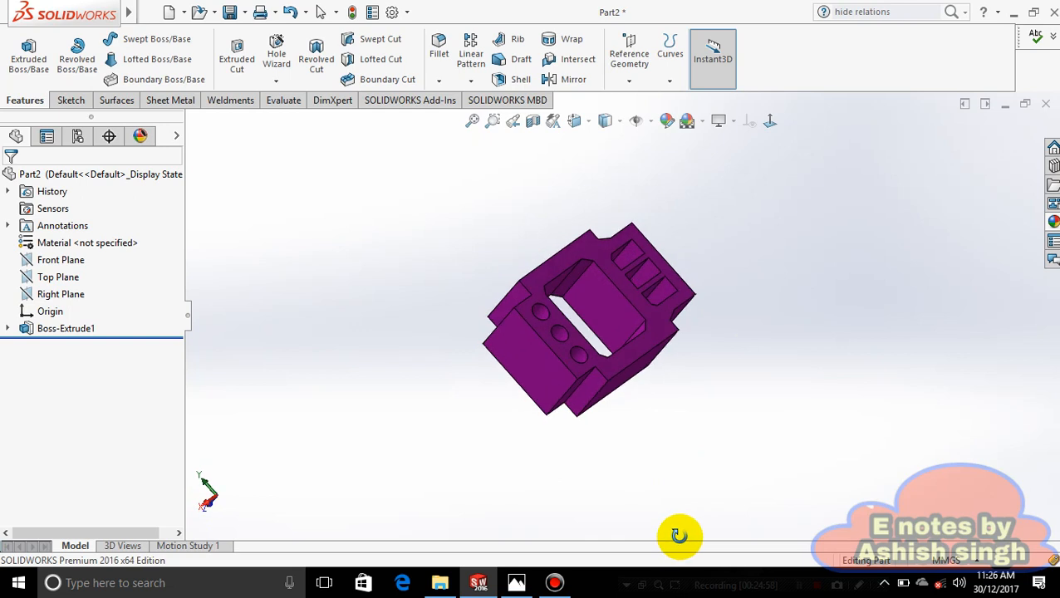